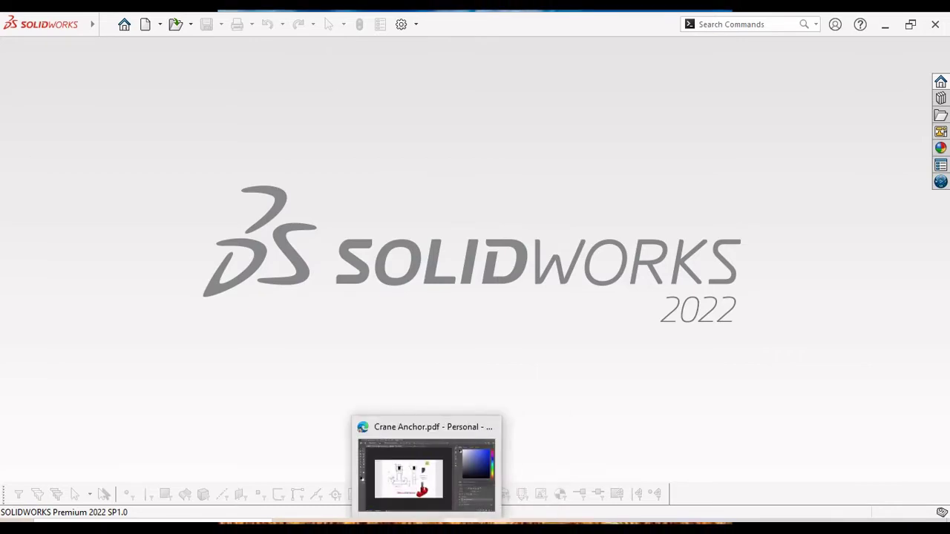
Review the Crane Anchor PDF drawing
left_click(468, 514)
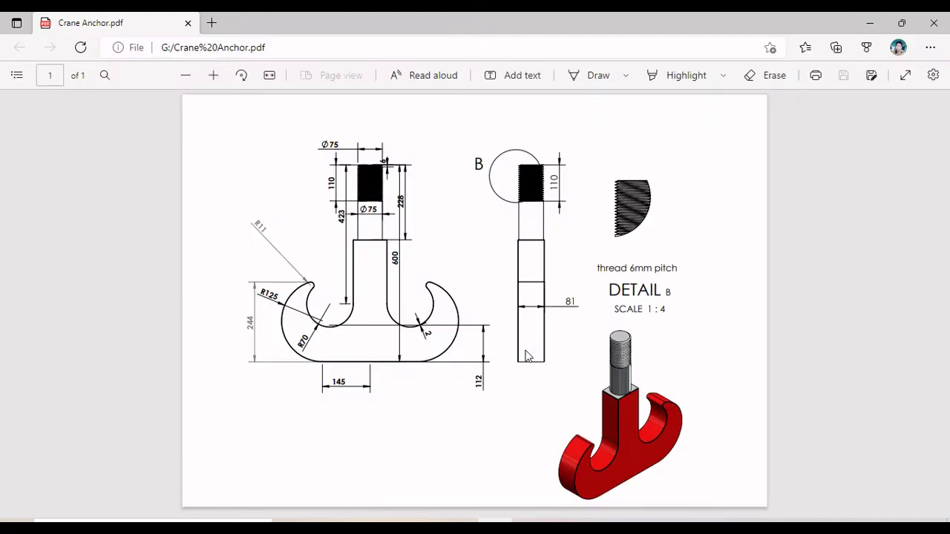
scroll(527, 354, "down", 1, "ctrl")
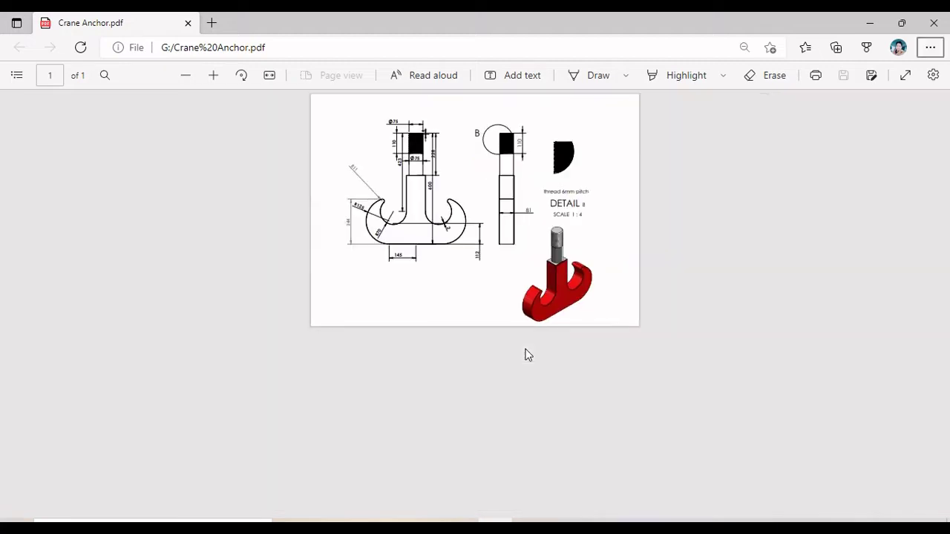
scroll(512, 326, "up", 4, "ctrl")
scroll(453, 306, "up", 1, "ctrl")
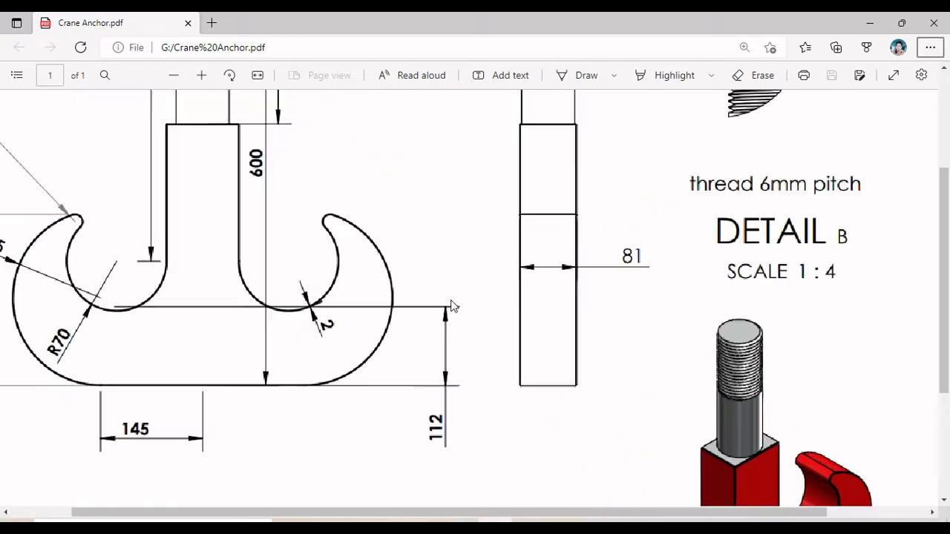
scroll(453, 307, "up", 1, "ctrl")
scroll(453, 308, "up", 1, "ctrl")
scroll(454, 307, "down", 2, "ctrl")
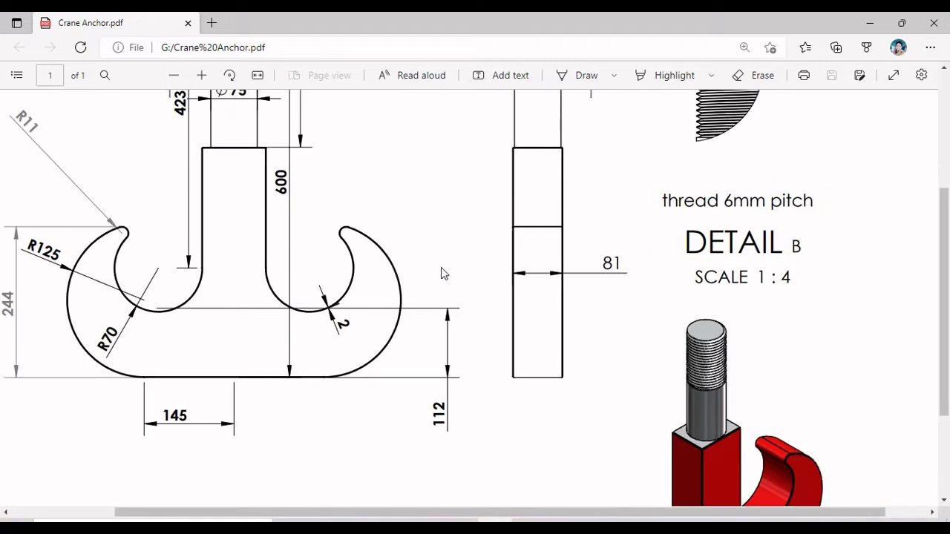
scroll(449, 286, "down", 2)
scroll(439, 186, "up", 4)
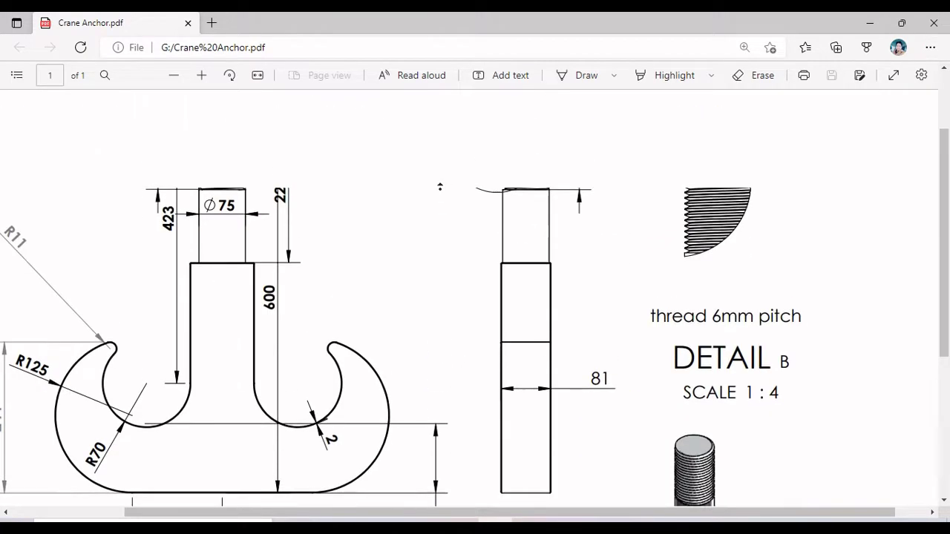
scroll(440, 186, "up", 2)
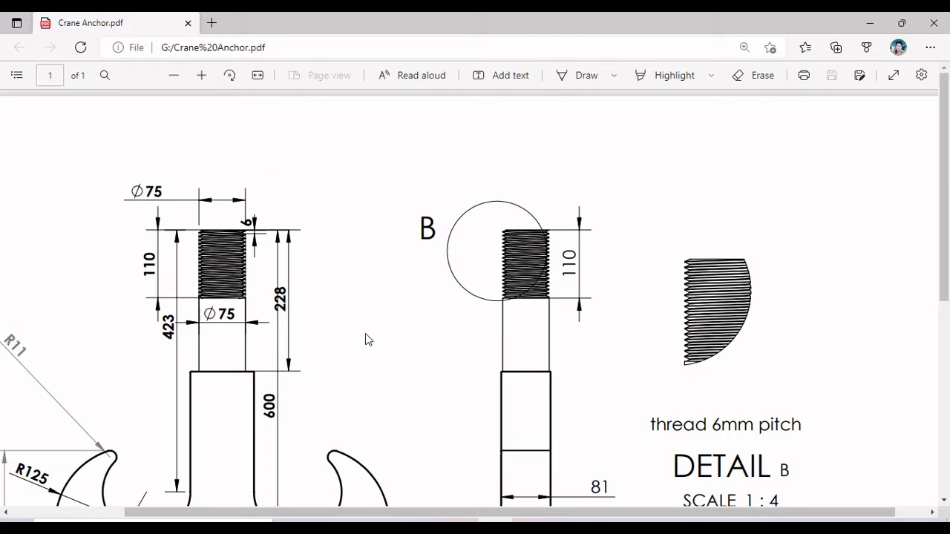
scroll(365, 333, "down", 3, "ctrl")
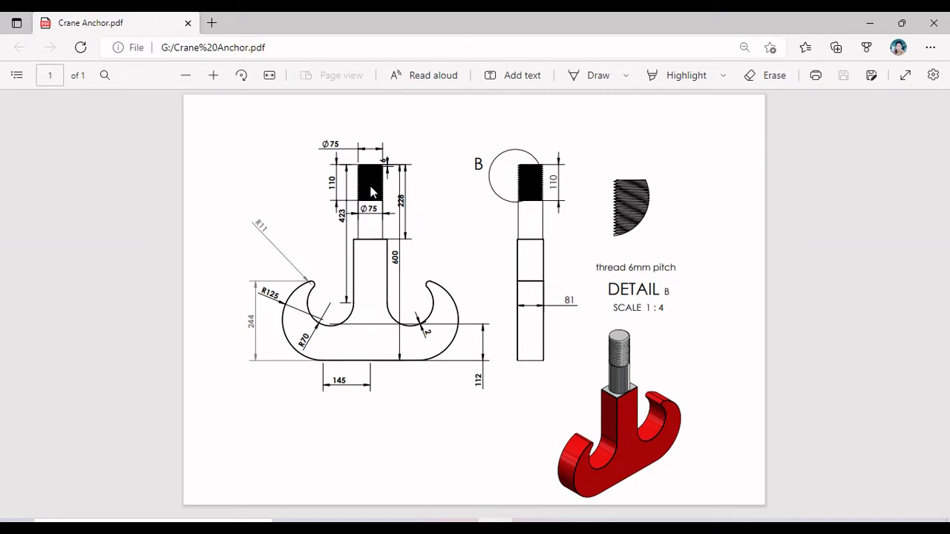
scroll(371, 191, "down", 1, "ctrl")
scroll(411, 179, "up", 1, "ctrl")
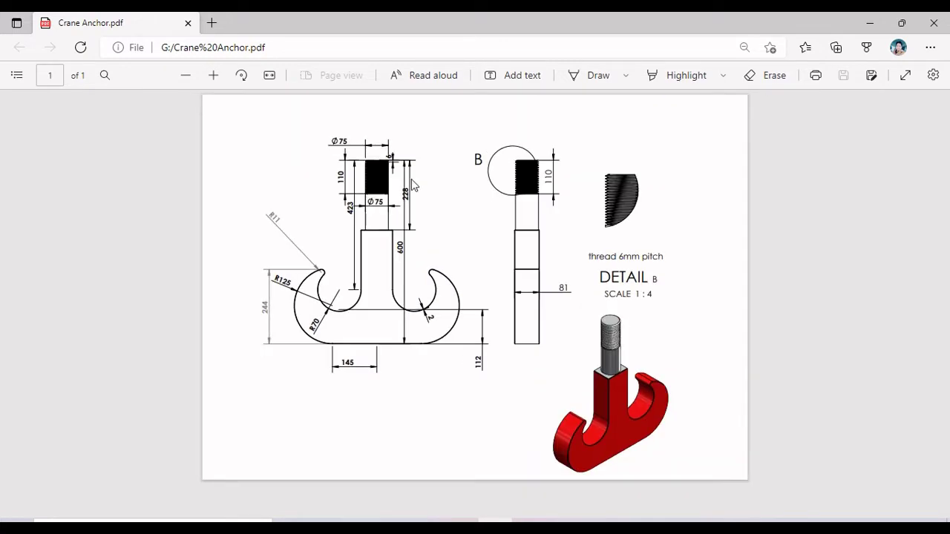
scroll(411, 179, "up", 1, "ctrl")
scroll(411, 179, "up", 1, "ctrl")
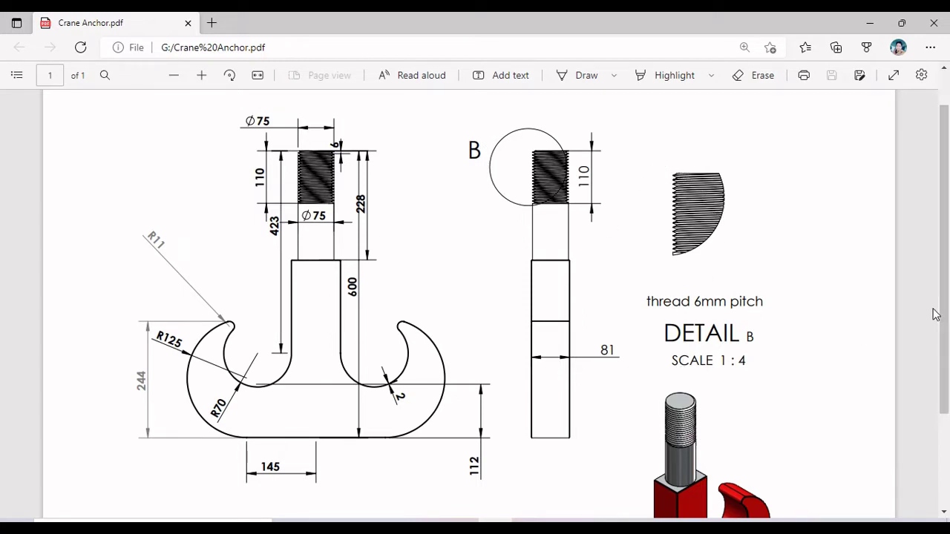
scroll(935, 315, "down", 3)
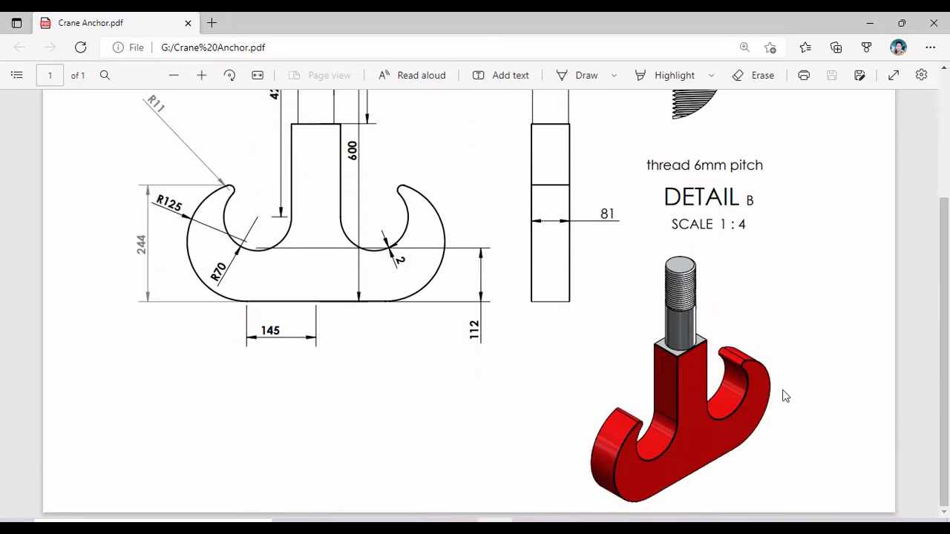
mouse_move(948, 401)
left_mouse_down()
mouse_move(947, 289)
mouse_move(947, 343)
left_mouse_up()
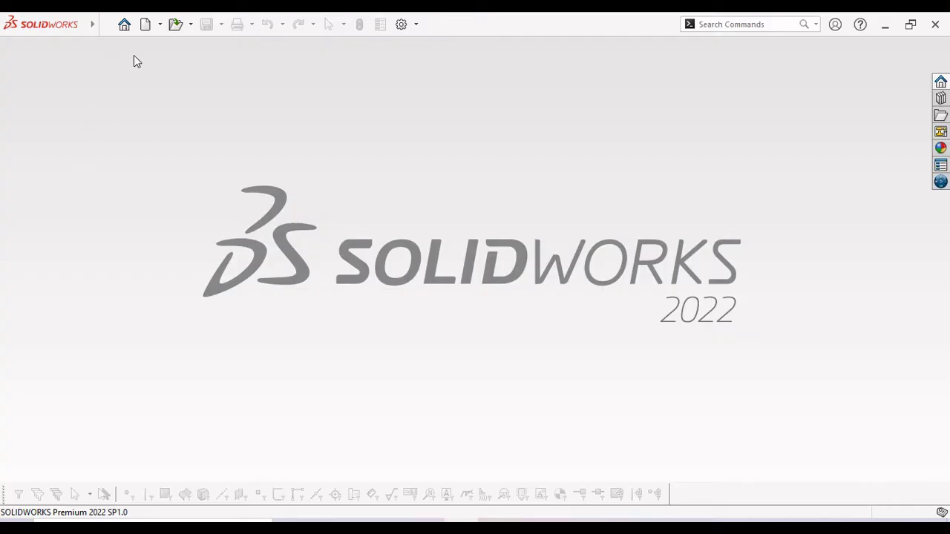
Create a new part with the Plain White scene and begin a sketch on the Right Plane
left_click(151, 23)
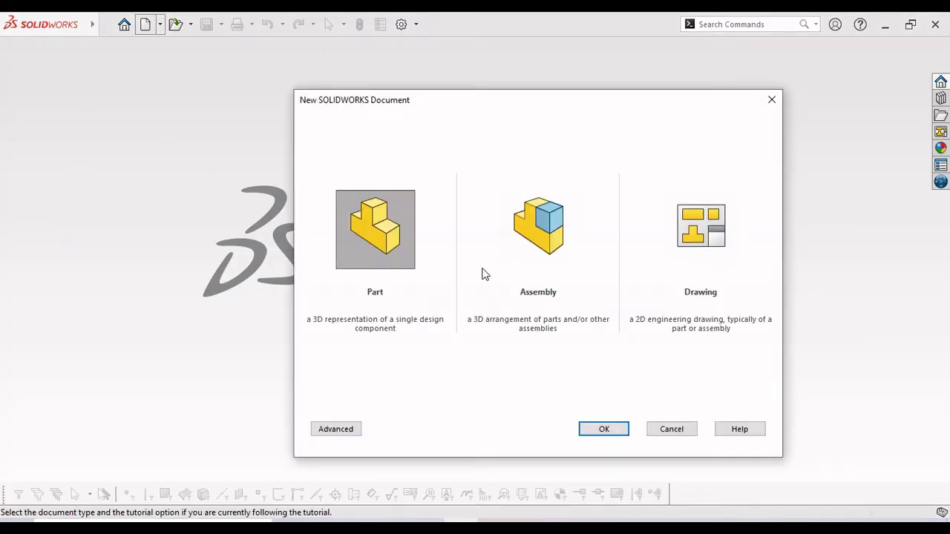
left_click(607, 429)
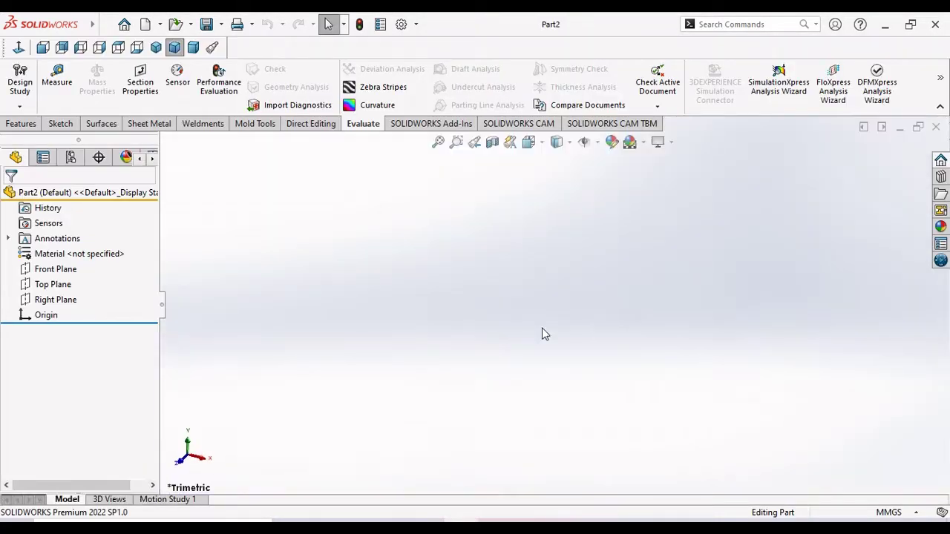
left_click(642, 142)
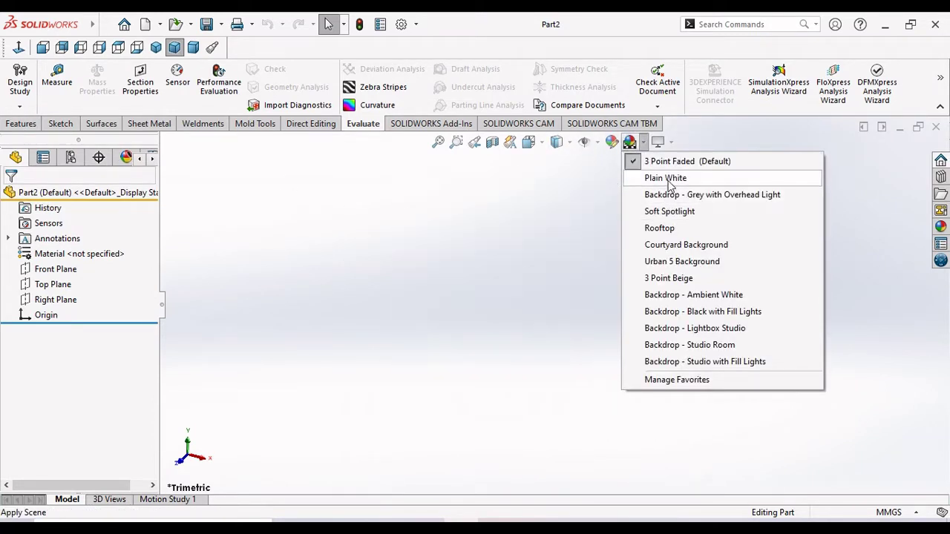
left_click(666, 178)
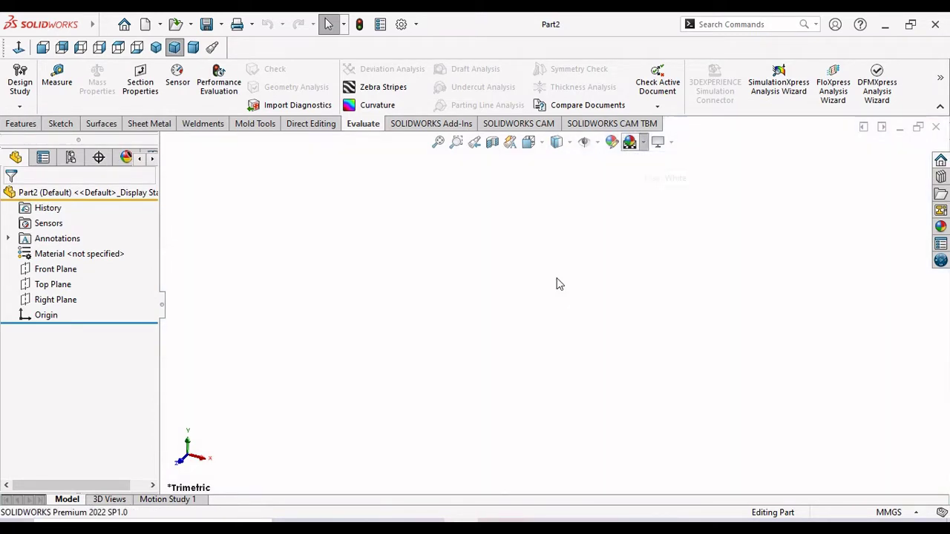
left_click(65, 300)
left_click(76, 274)
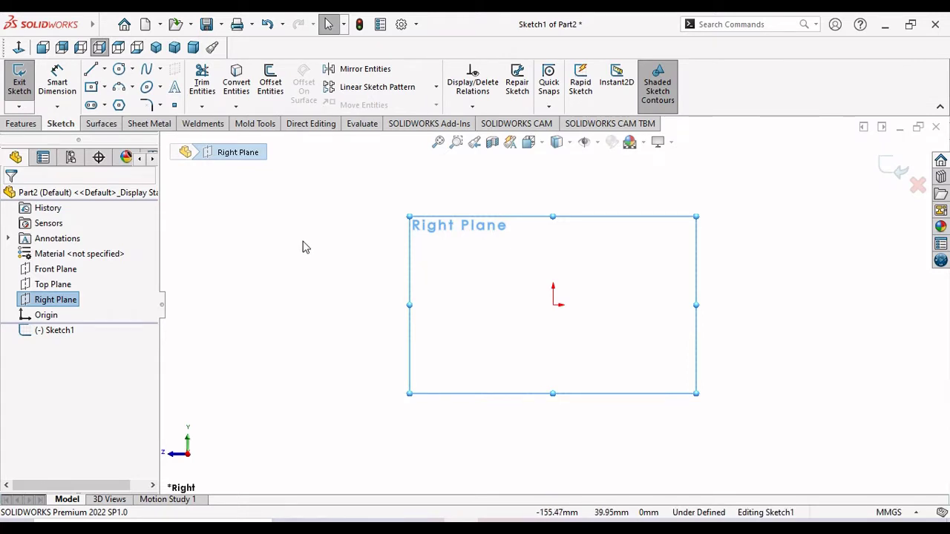
Draw a vertical centerline from above to below the origin, then exit the line tool
left_click(105, 24)
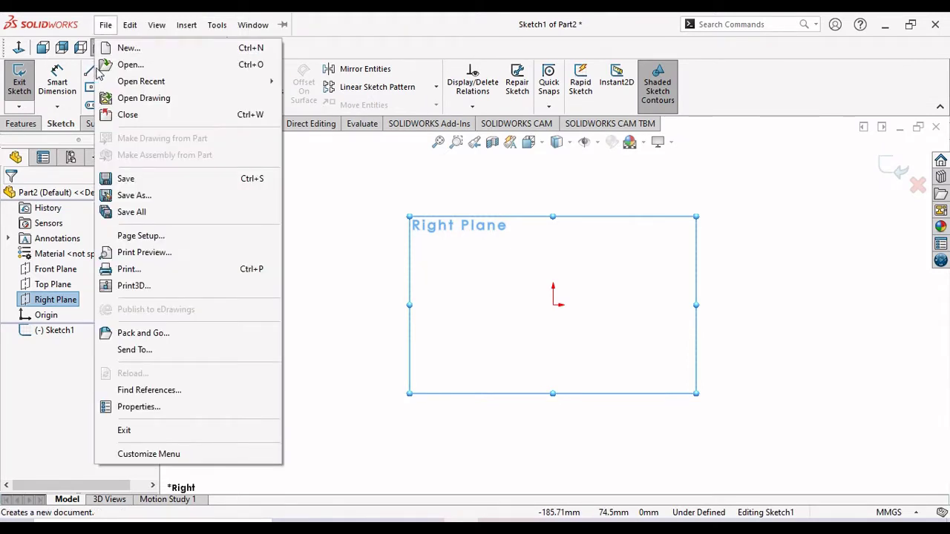
left_click(349, 240)
left_click(105, 68)
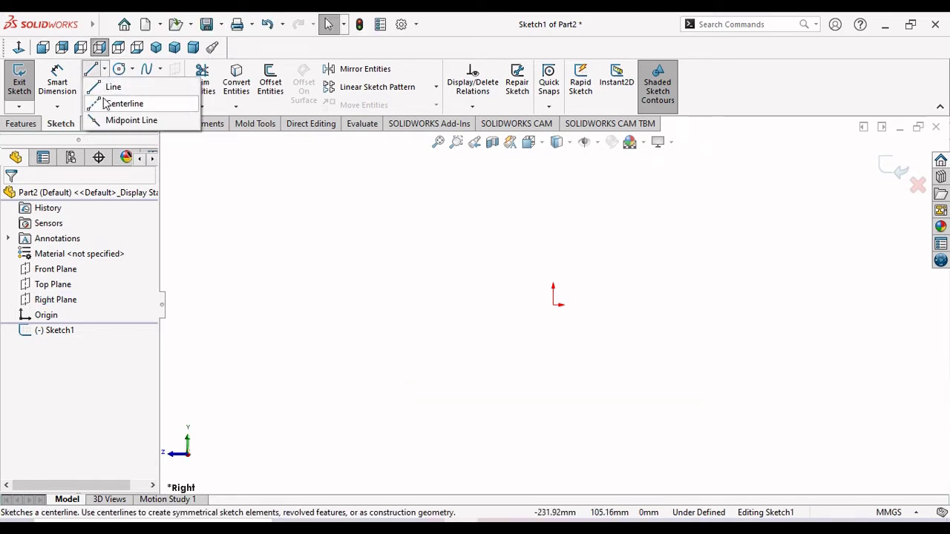
left_click(106, 103)
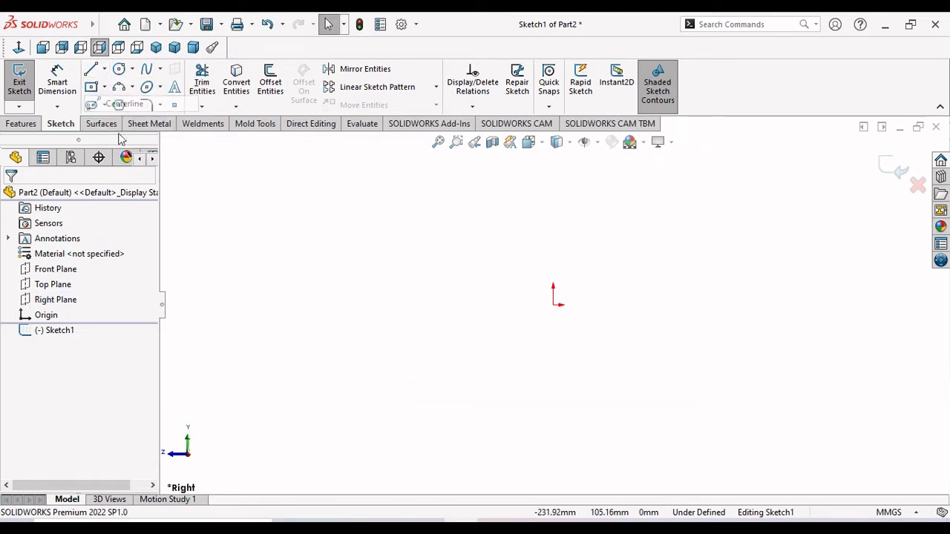
left_click(553, 165)
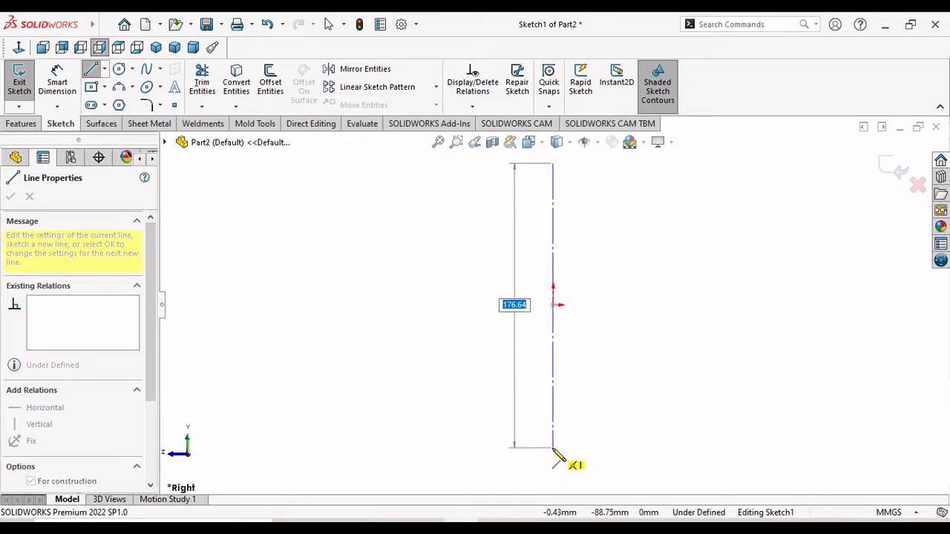
left_click(553, 448)
right_click(592, 355)
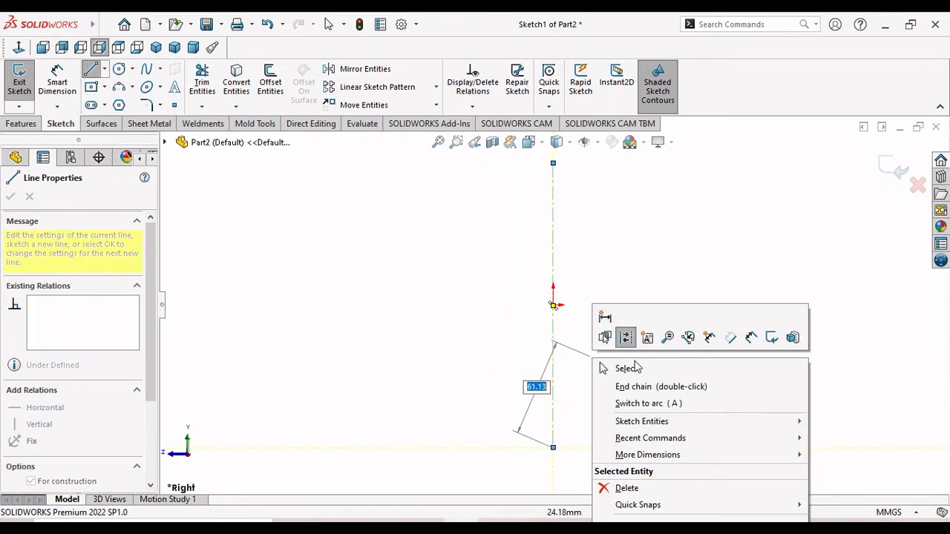
left_click(634, 368)
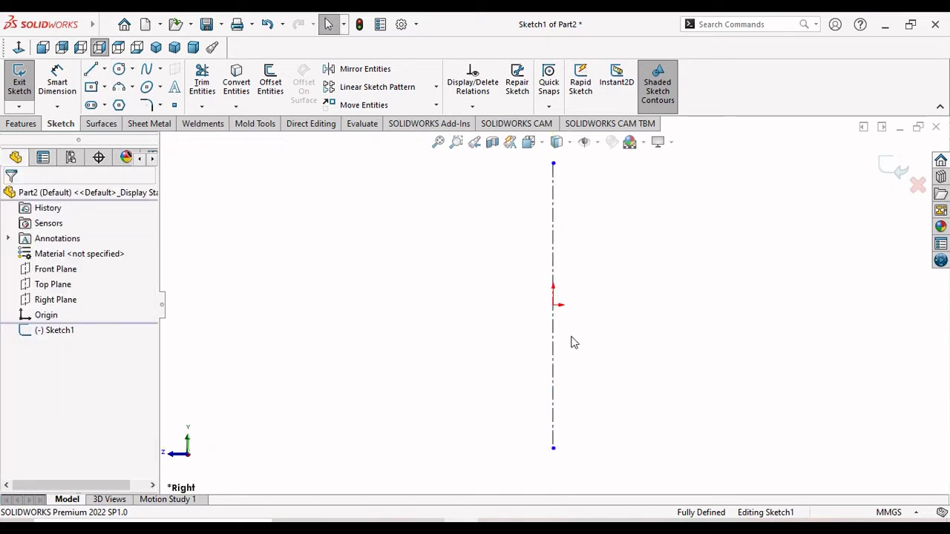
scroll(561, 319, "up", 2)
scroll(557, 296, "down", 1)
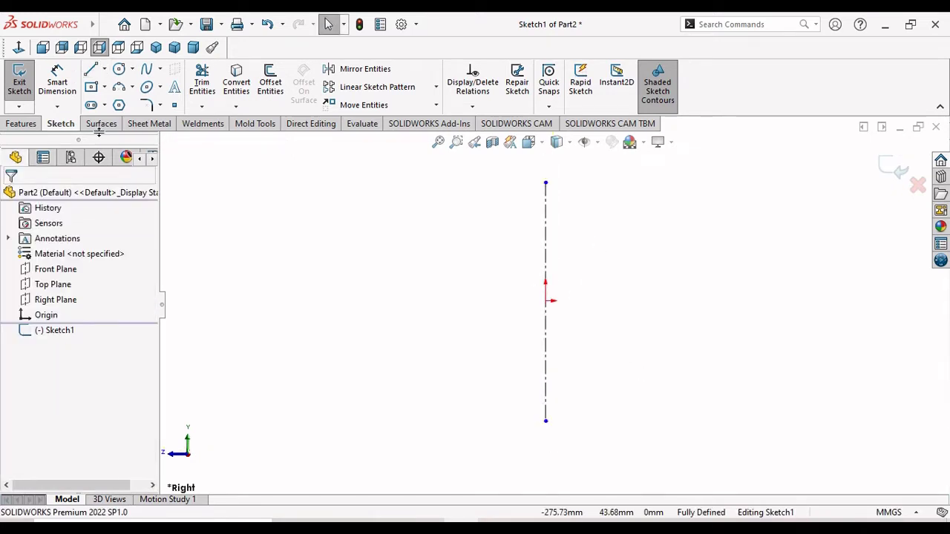
Draw the hook's short horizontal top edge and long vertical left edge
left_click(91, 72)
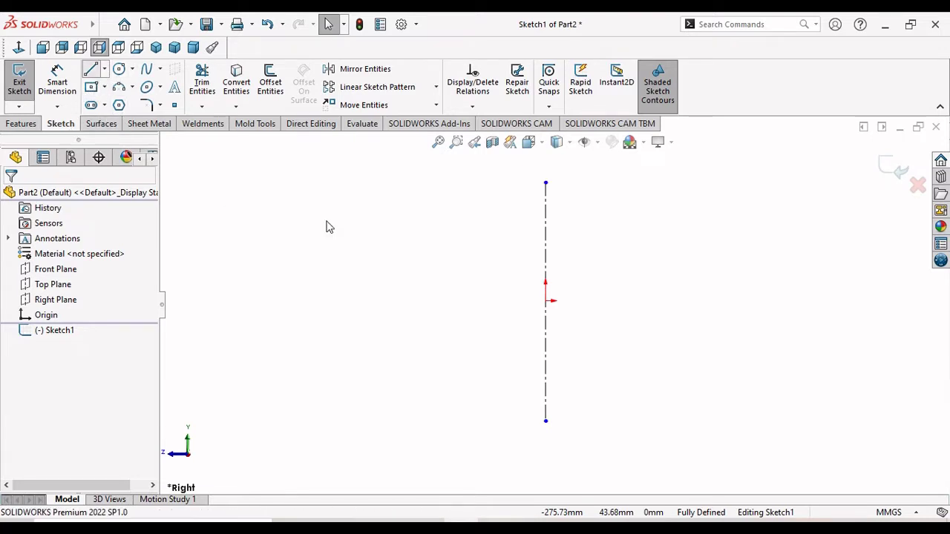
left_click(545, 183)
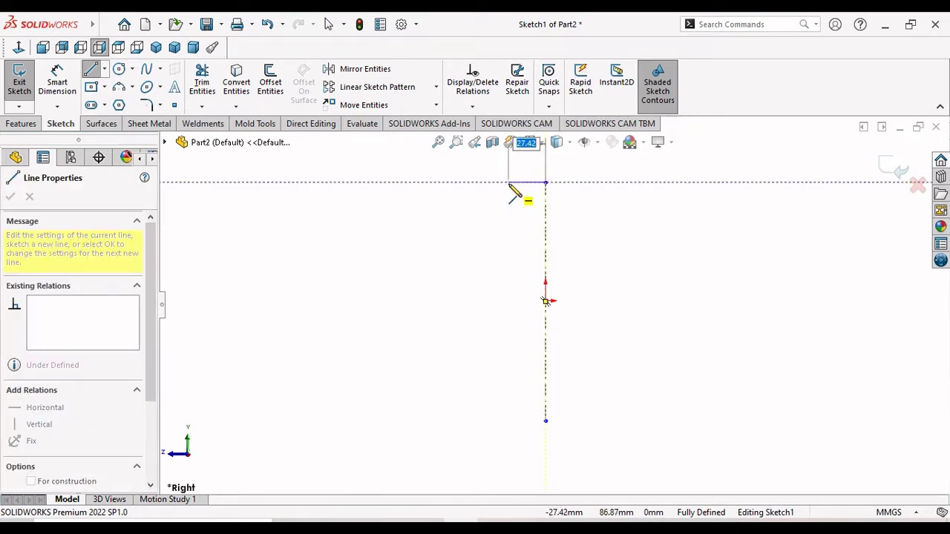
left_click(508, 183)
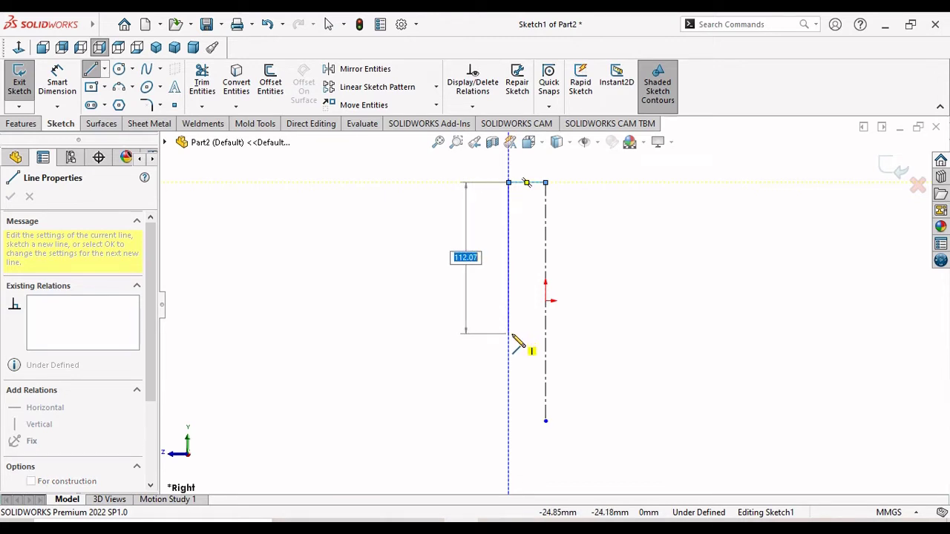
double_click(509, 337)
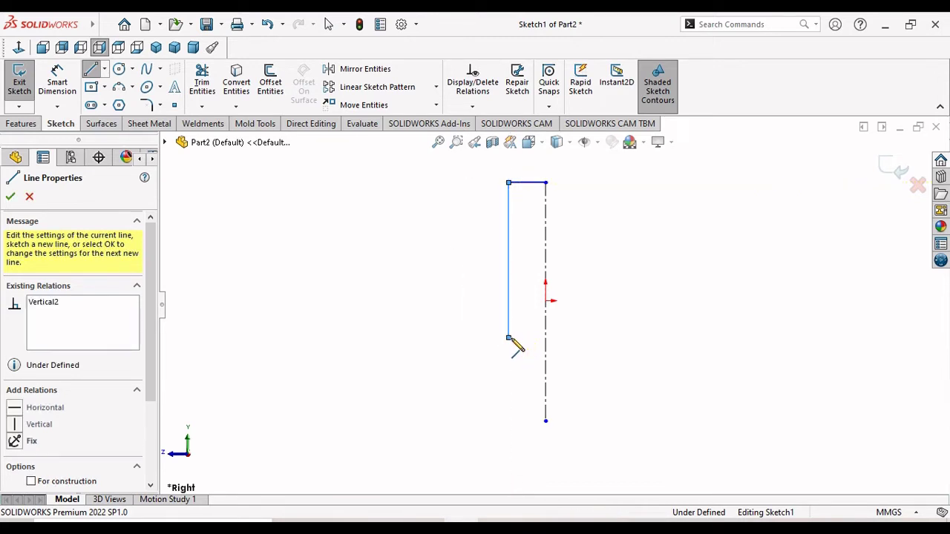
left_click(509, 338)
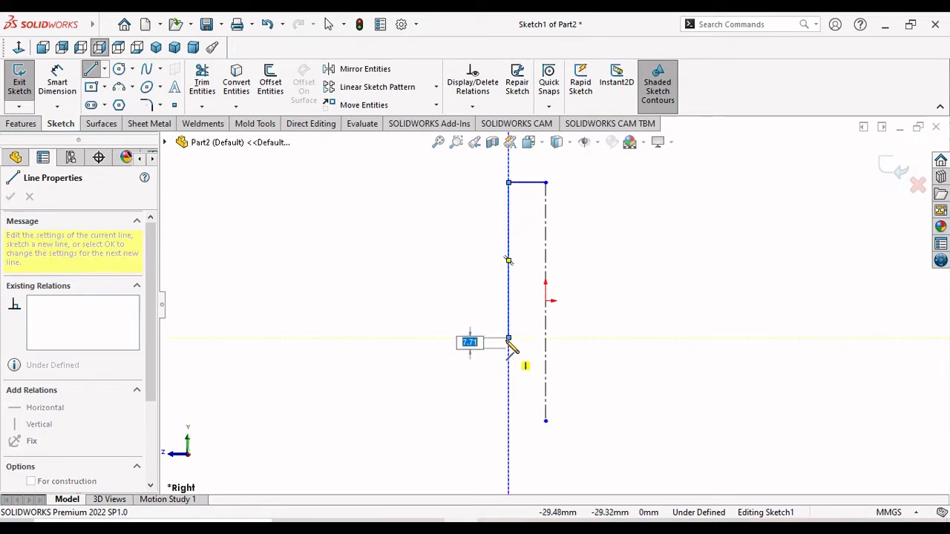
key("Escape")
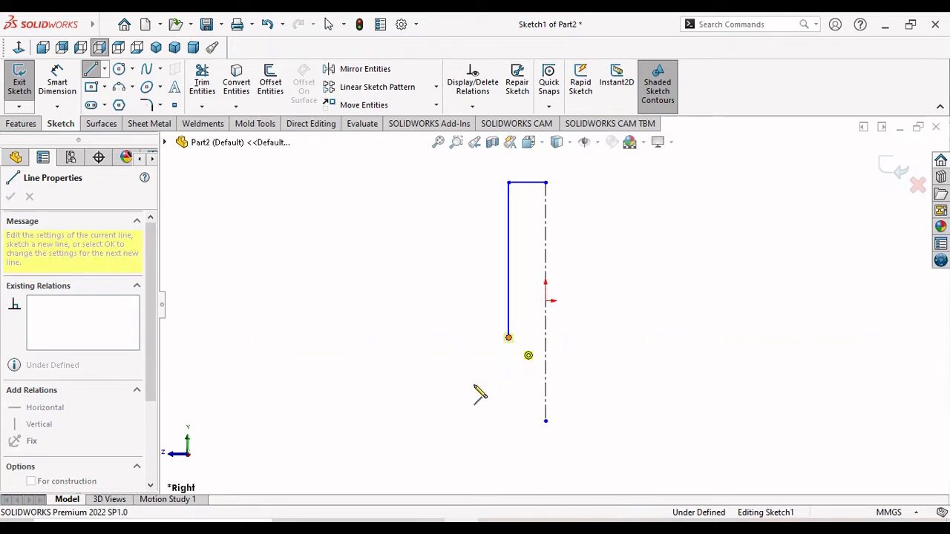
Add the small tip arc, the large outer arc and the bottom line back to the centerline
key("a")
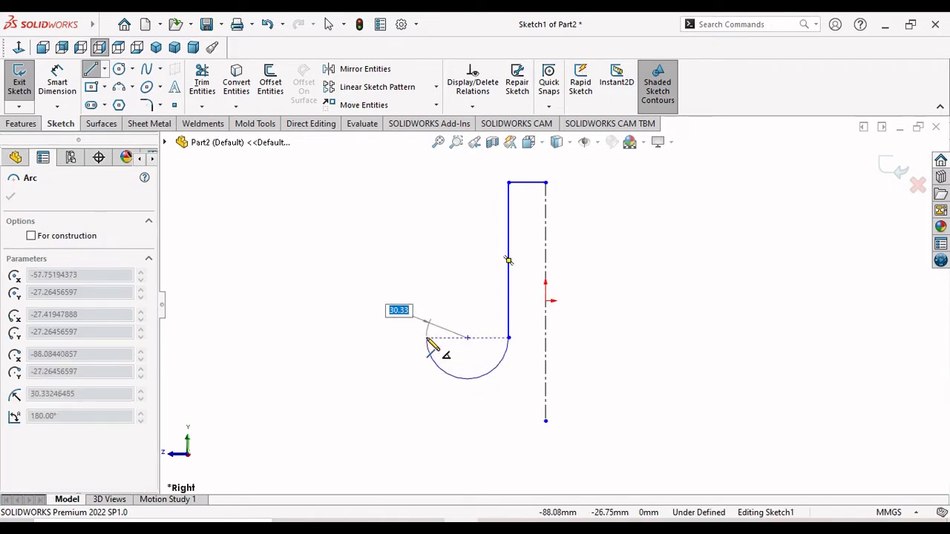
left_click(427, 338)
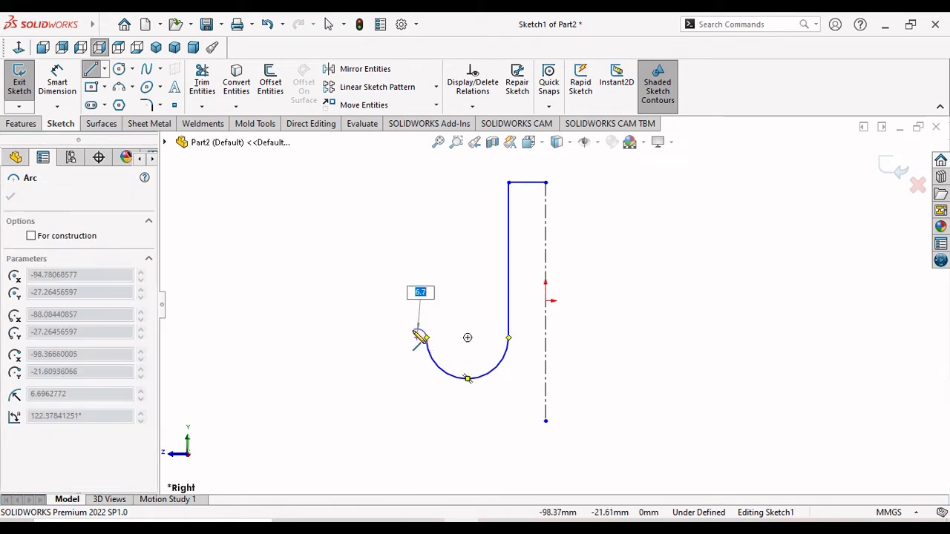
left_click(419, 337)
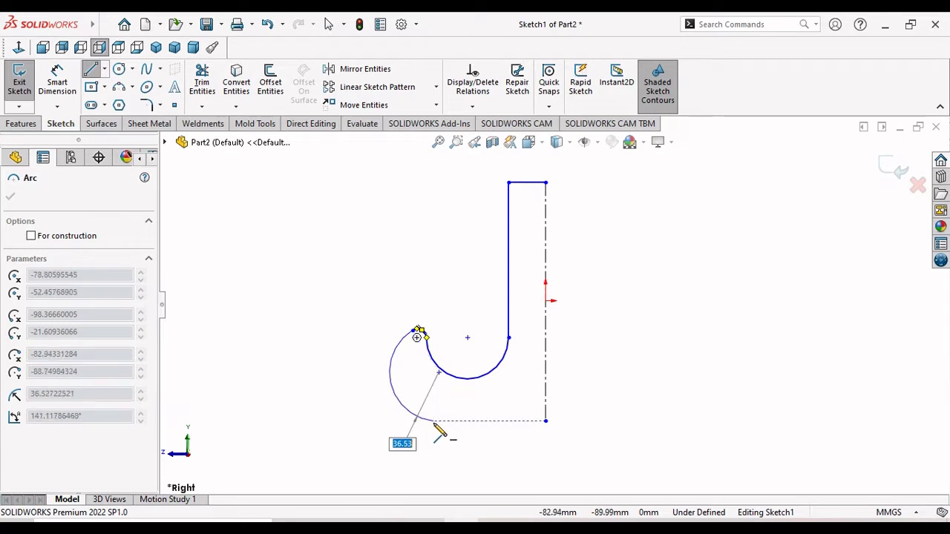
left_click(435, 422)
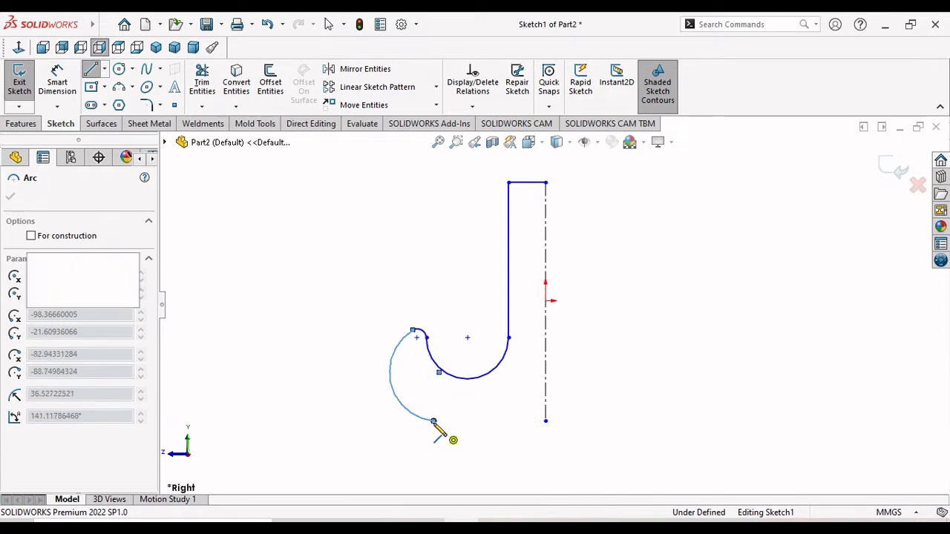
left_click(547, 422)
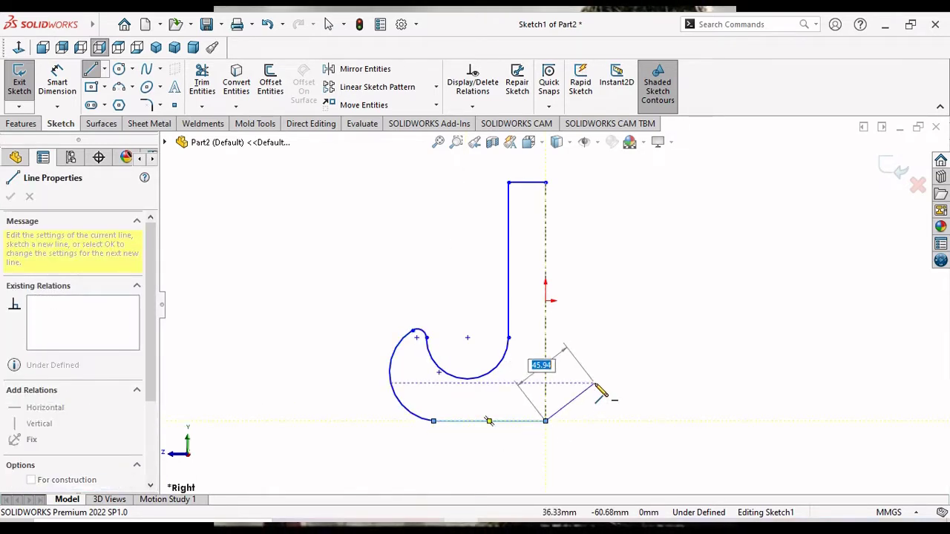
right_click(604, 394)
left_click(617, 394)
key("Escape")
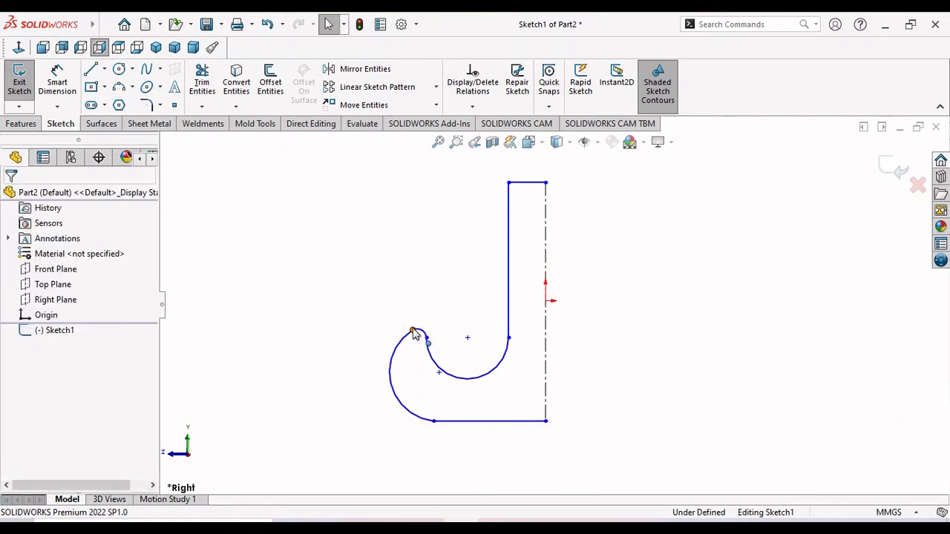
Drag the tip arc's endpoint so the small arc meets the outer arc neatly
left_click_drag(415, 335, 414, 337)
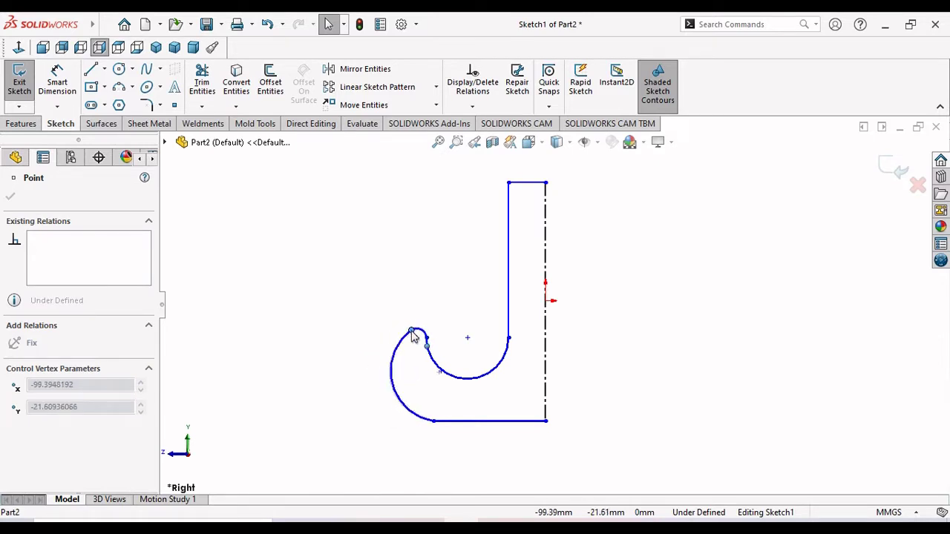
scroll(439, 354, "down", 2)
scroll(443, 336, "down", 2)
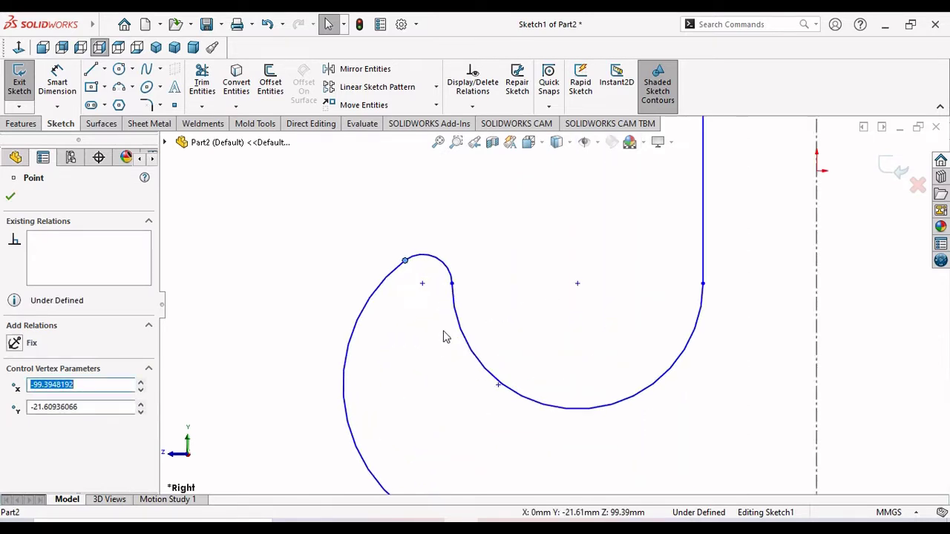
scroll(462, 287, "down", 2)
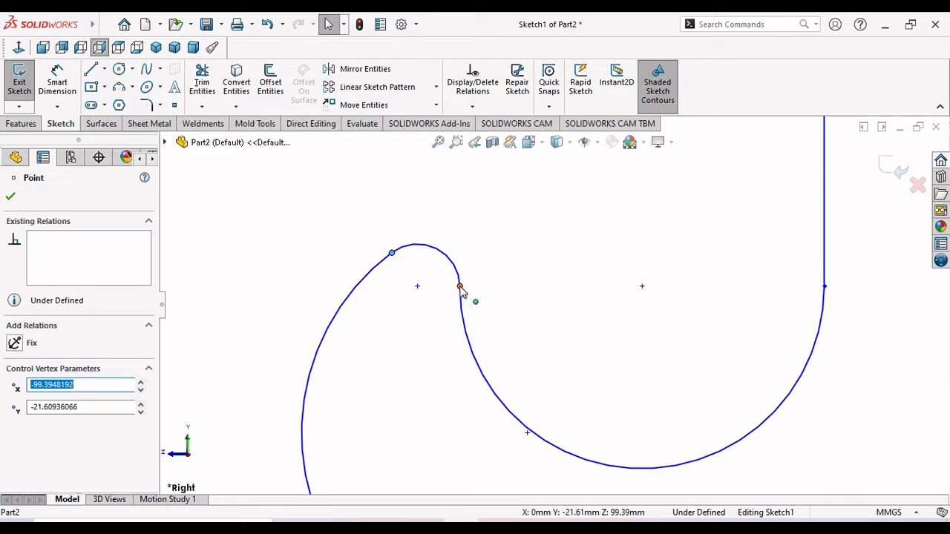
mouse_move(461, 292)
left_mouse_down()
mouse_move(428, 273)
mouse_move(444, 252)
mouse_move(494, 239)
left_mouse_up()
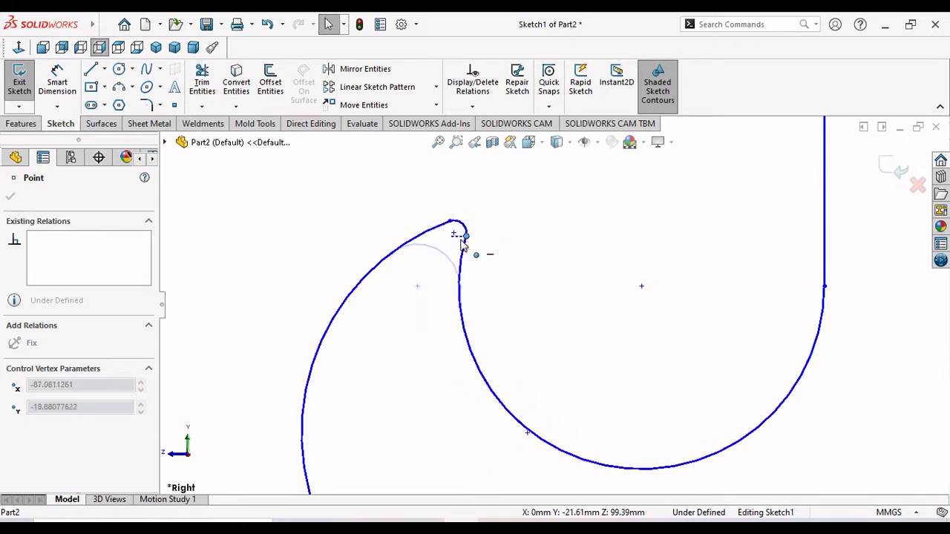
left_click_drag(494, 239, 460, 236)
left_click(509, 383)
Begin a Smart Dimension on the short top edge, currently 27.42 mm
scroll(465, 334, "up", 3)
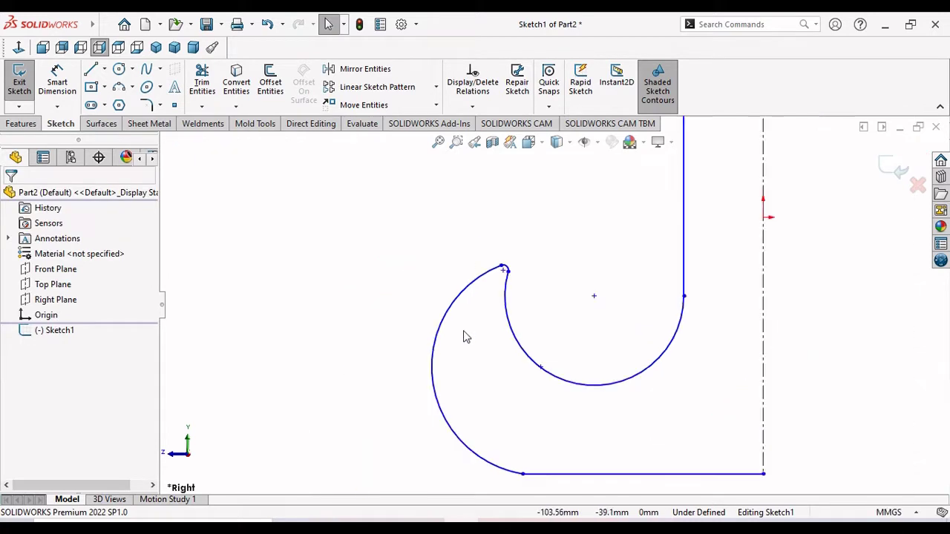
scroll(541, 387, "up", 2)
scroll(601, 429, "up", 1)
scroll(664, 388, "up", 1)
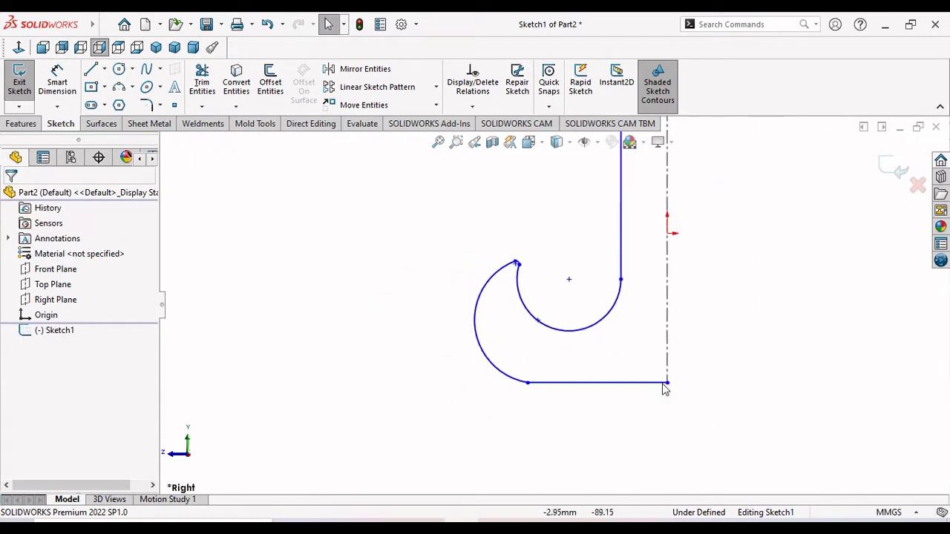
scroll(658, 303, "up", 1)
scroll(649, 244, "down", 3)
scroll(549, 319, "up", 2)
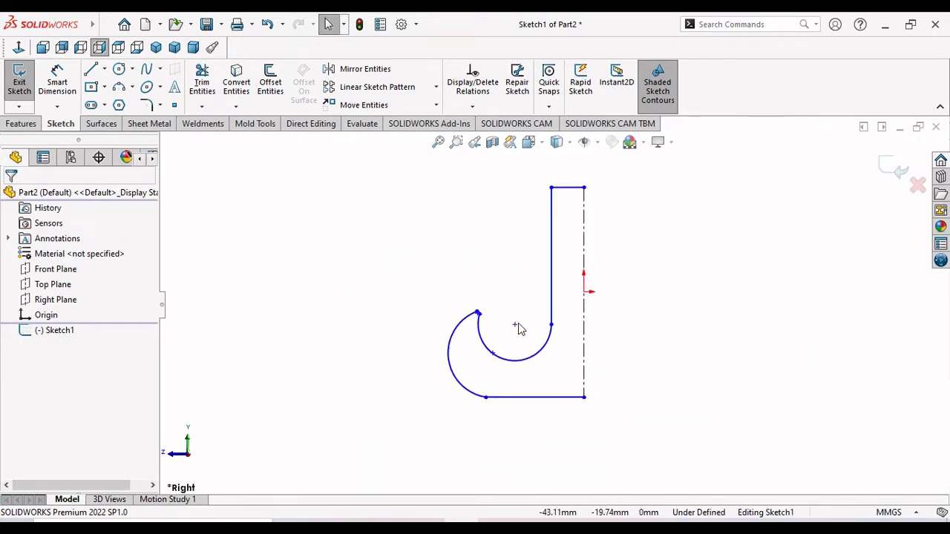
scroll(598, 217, "down", 2)
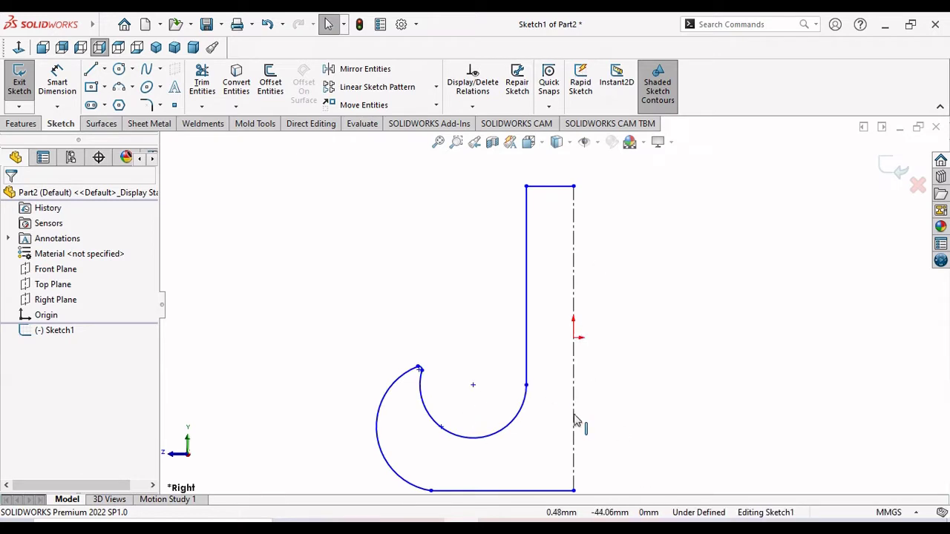
scroll(580, 414, "up", 1)
scroll(583, 407, "down", 1)
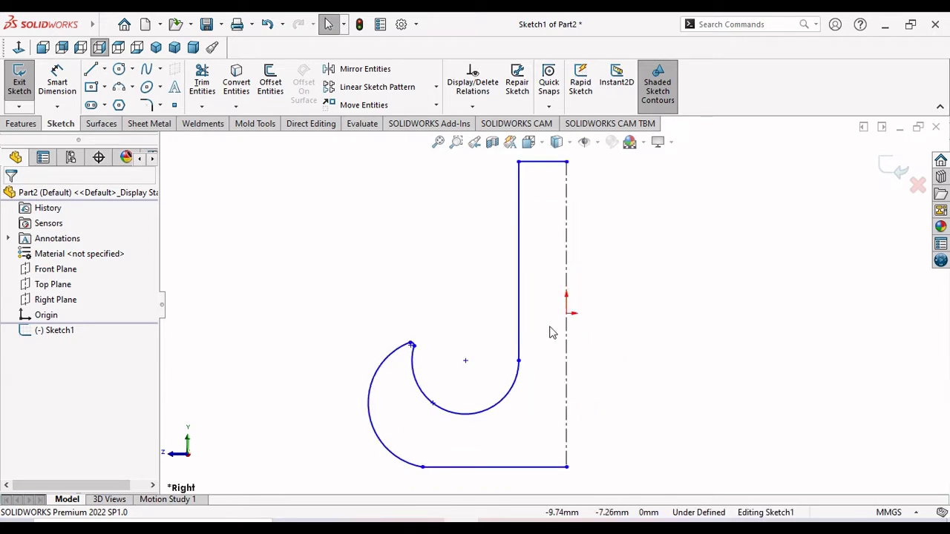
scroll(560, 296, "up", 1)
scroll(556, 180, "down", 1)
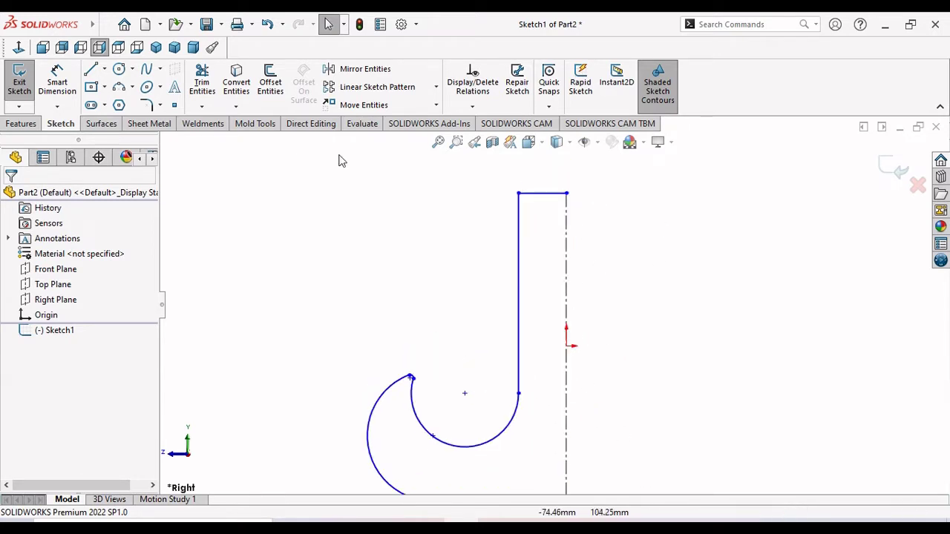
left_click(66, 82)
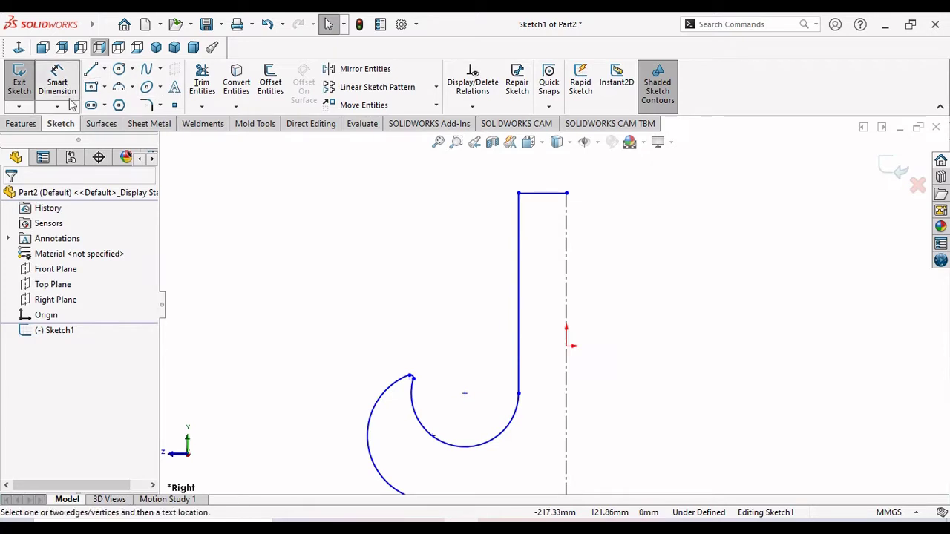
left_click(543, 185)
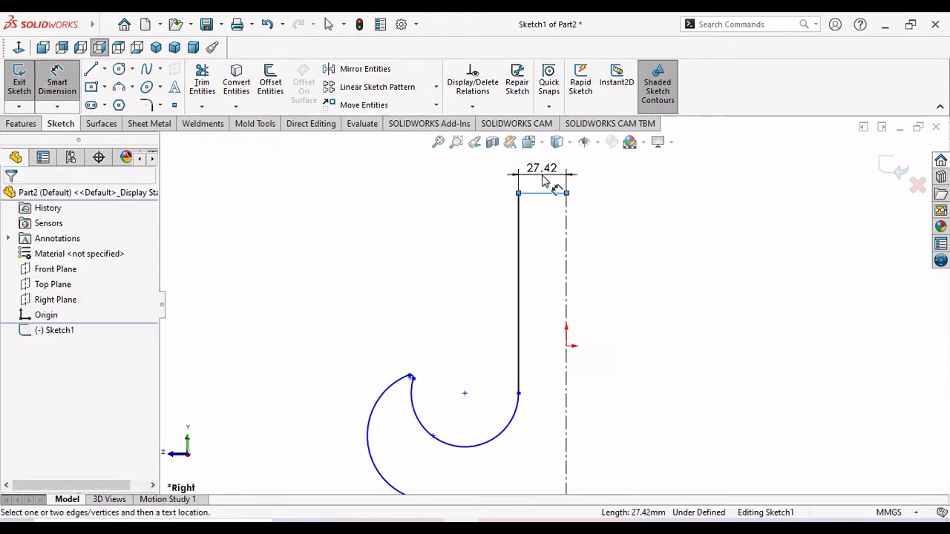
Set the top edge width to 75/2 (37.50 mm), then view the Crane Anchor PDF
left_click(542, 181)
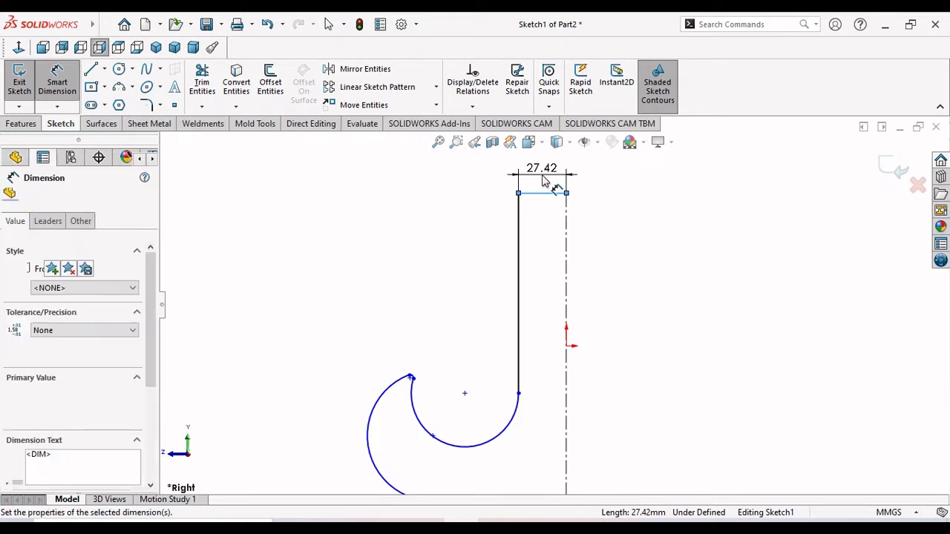
type("75/")
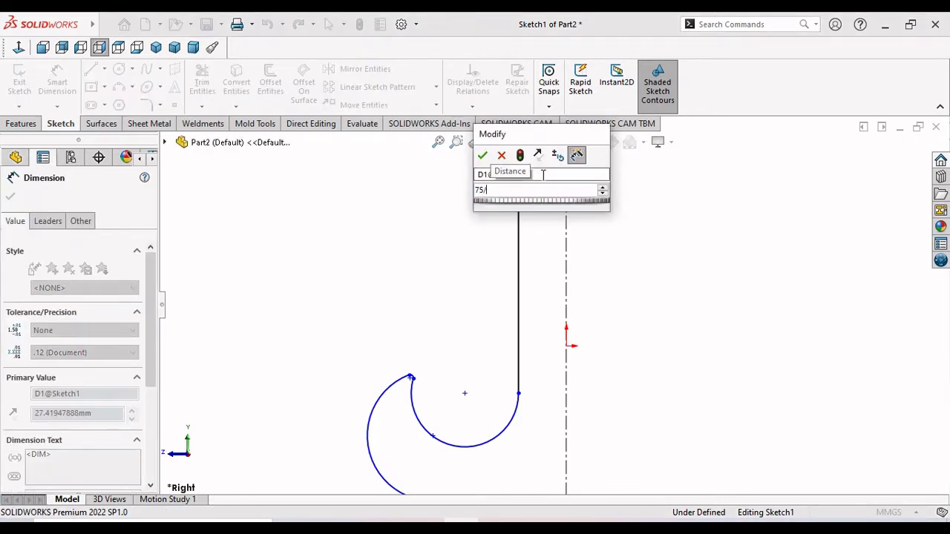
type("2")
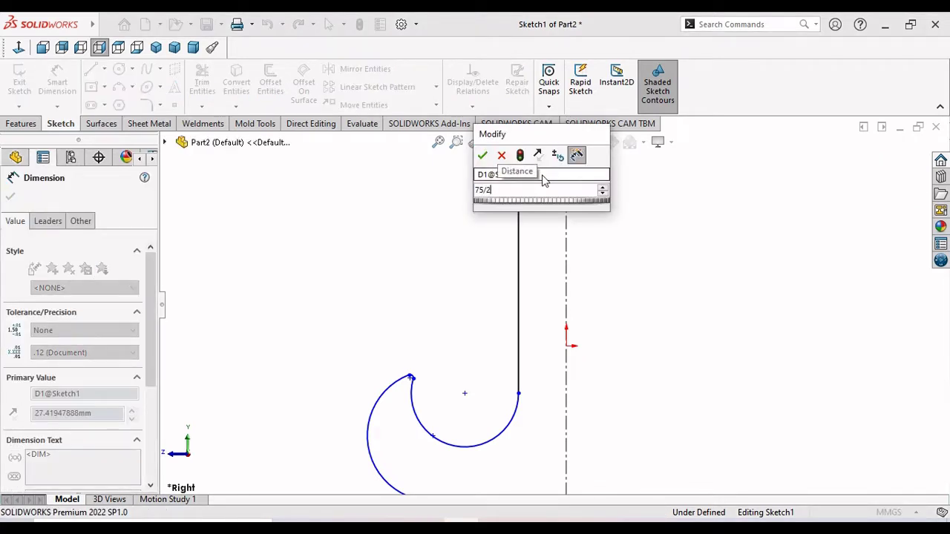
key("Return")
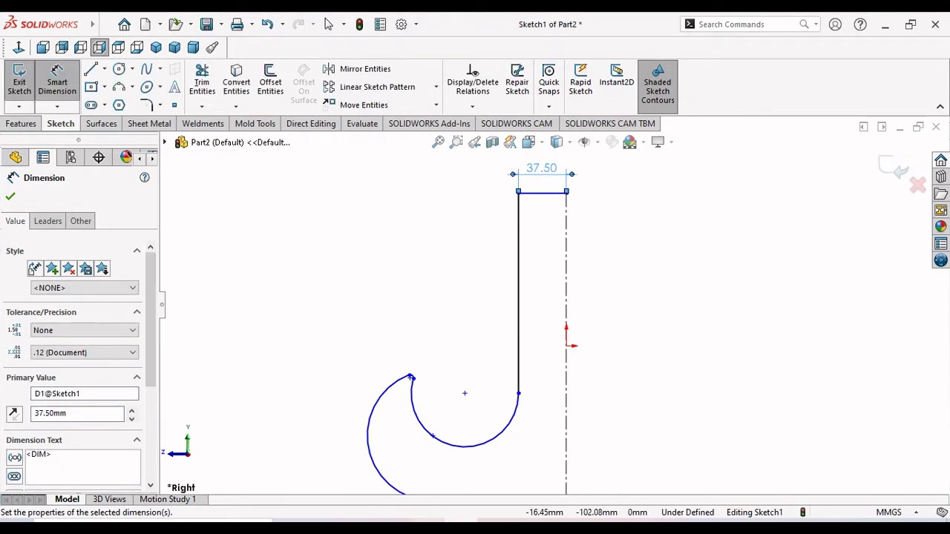
key("alt+Tab")
scroll(330, 305, "up", 1)
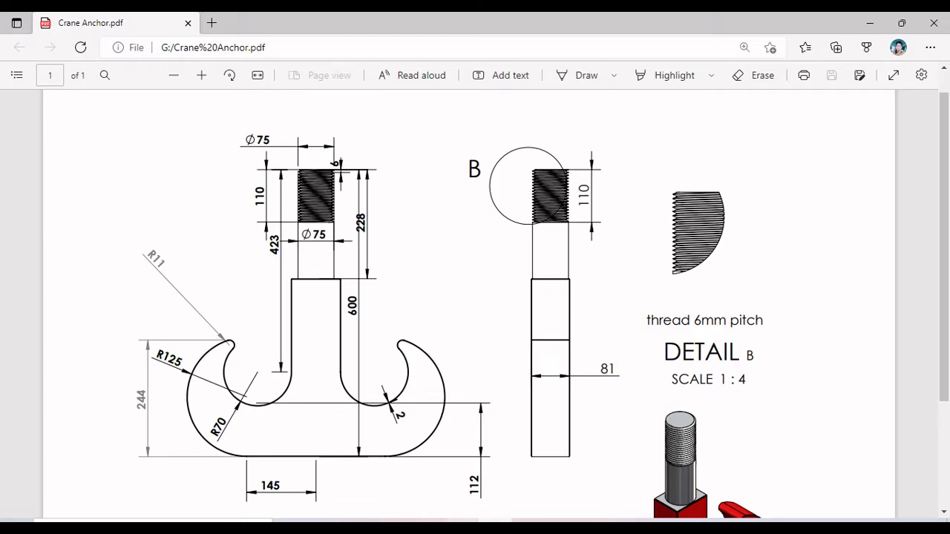
Dimension the hook's inner vertical edge to 423 mm, rechecking the drawing
key("alt+Tab")
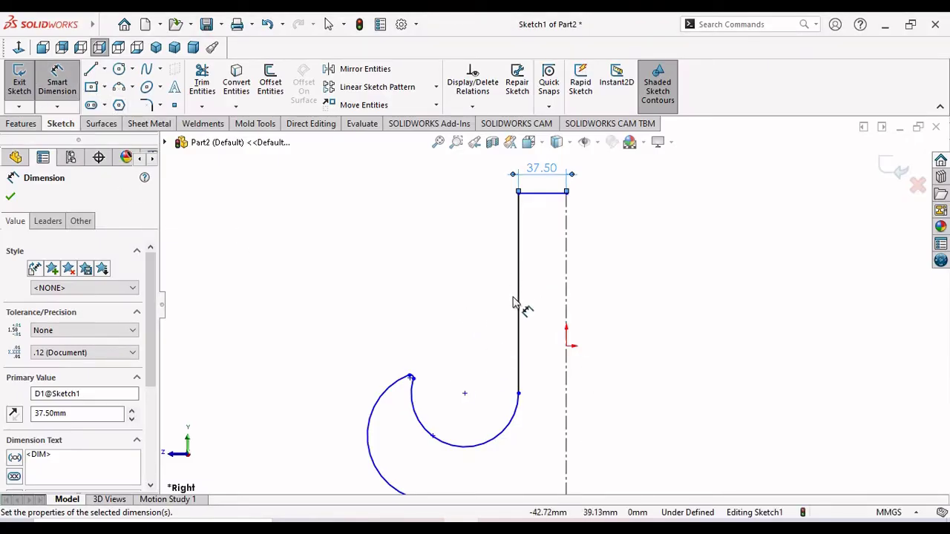
left_click(496, 302)
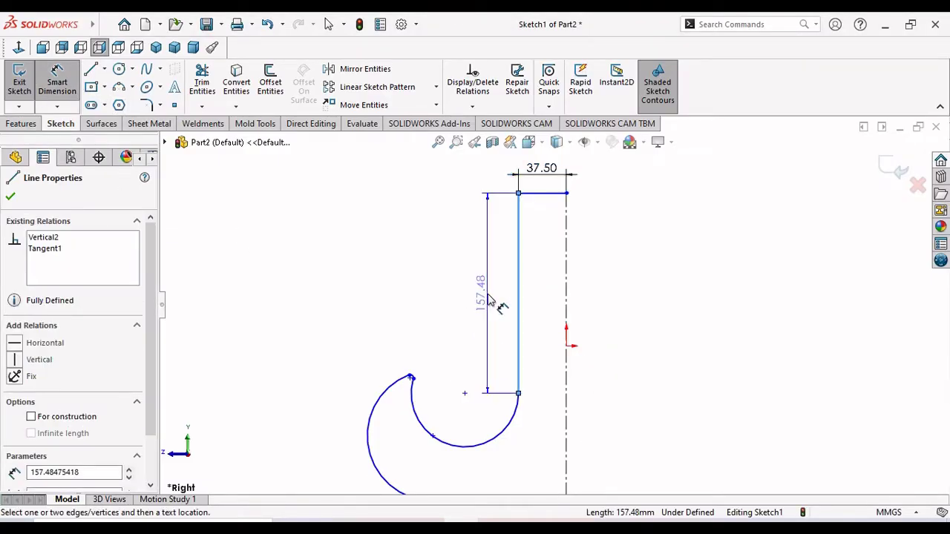
left_click(488, 297)
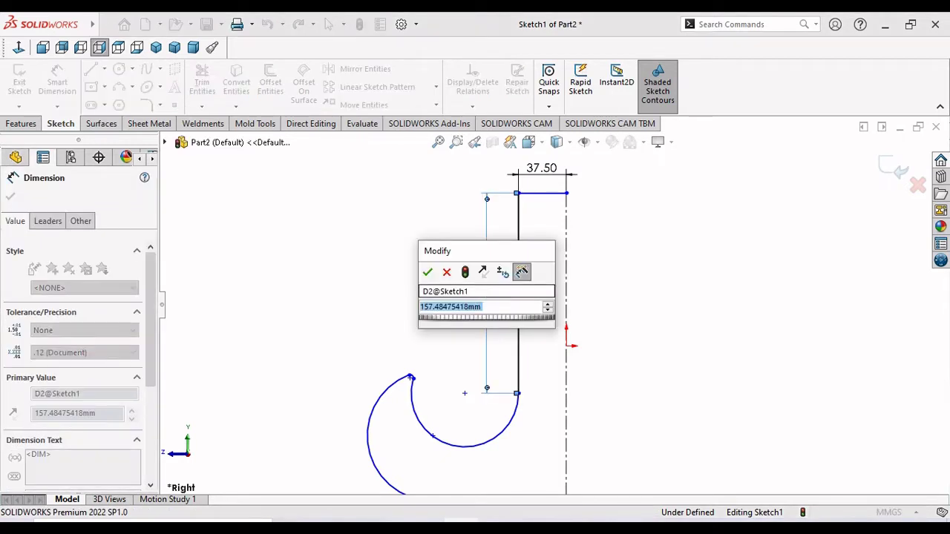
type("433")
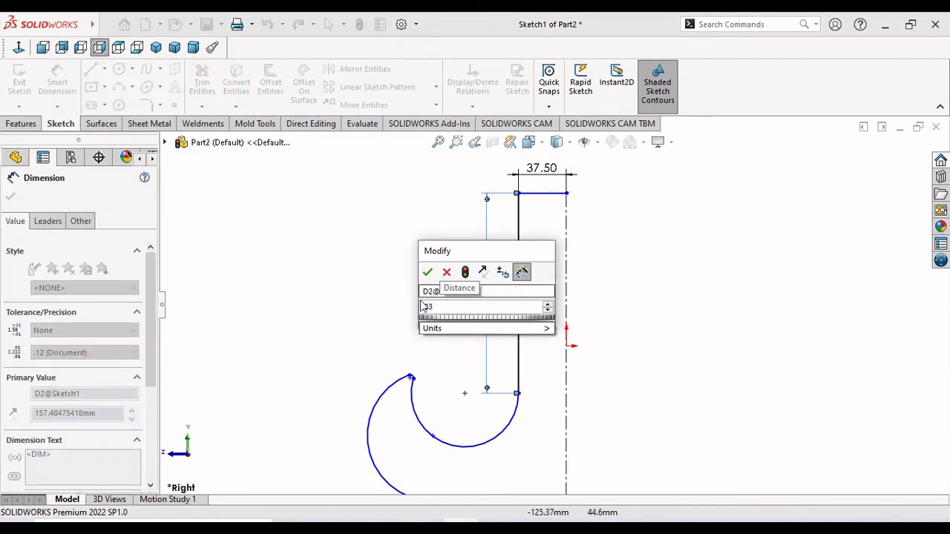
left_click(427, 272)
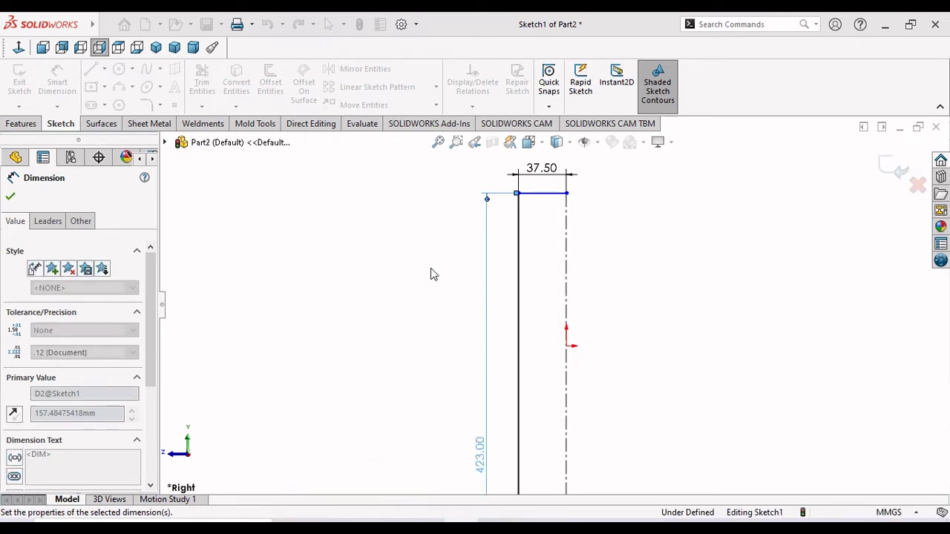
scroll(471, 297, "up", 2)
scroll(492, 318, "up", 5)
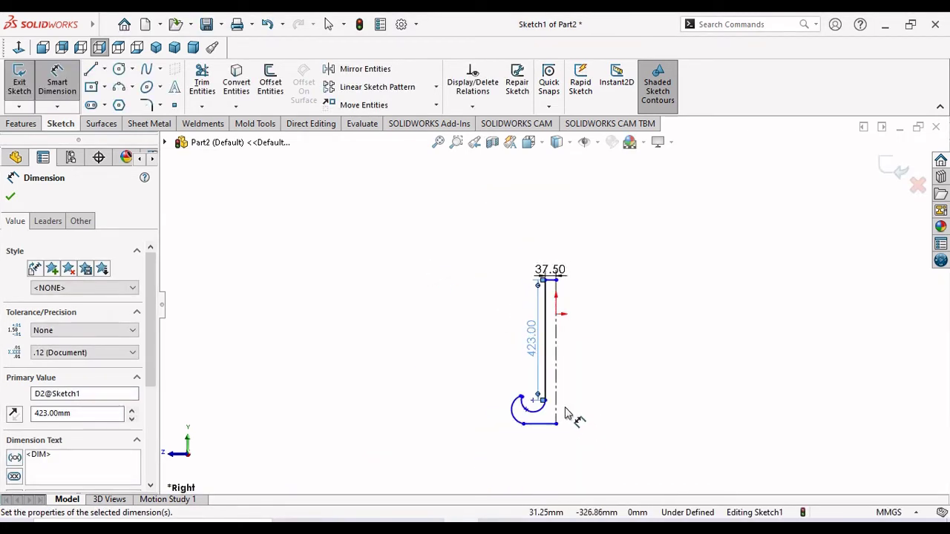
scroll(560, 364, "down", 2)
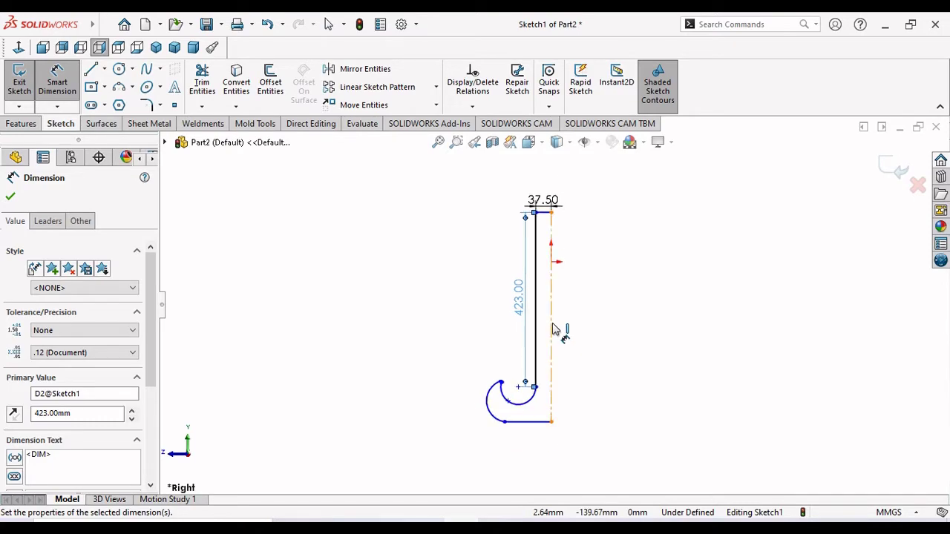
key("alt+Tab")
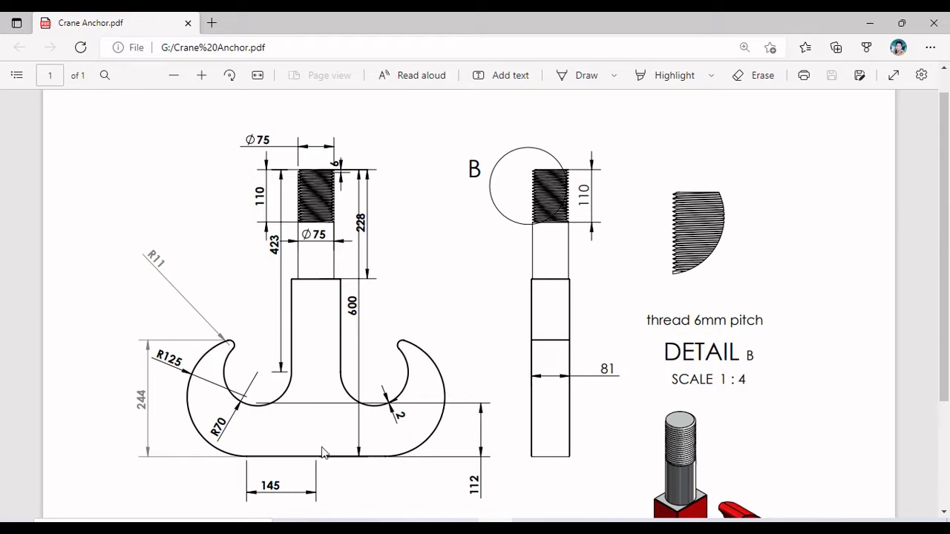
key("alt+Tab")
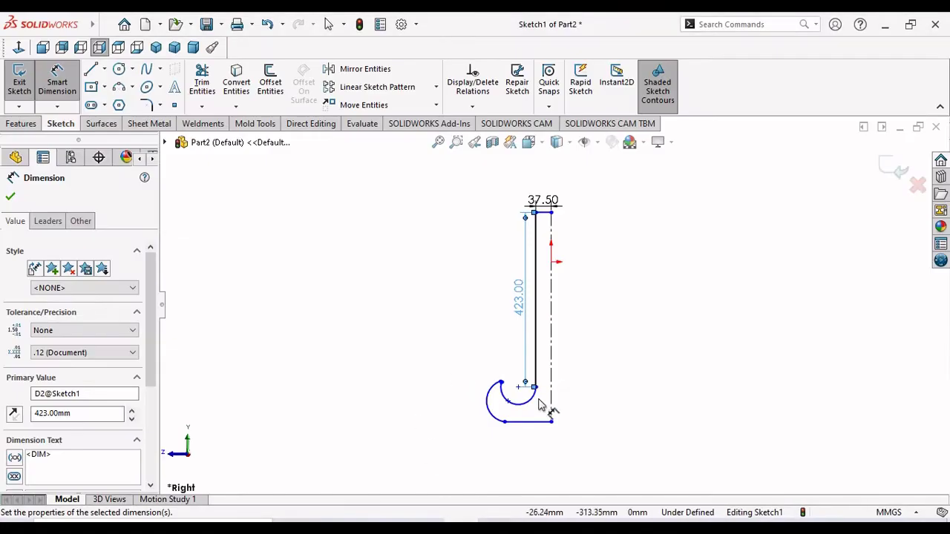
scroll(545, 404, "down", 2)
scroll(546, 380, "down", 2)
scroll(542, 384, "up", 2)
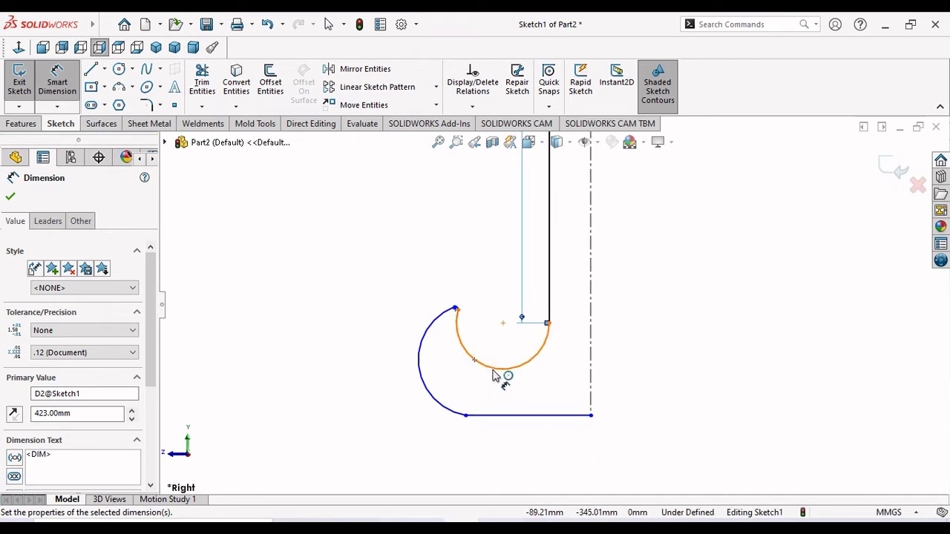
Dimension the inner and outer hook arcs to R70 and R125
left_click(460, 395)
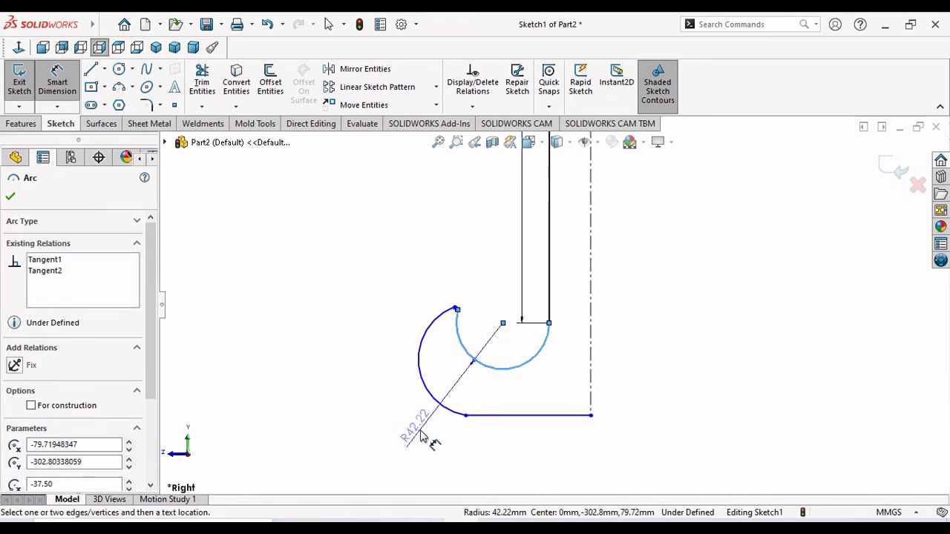
left_click(421, 436)
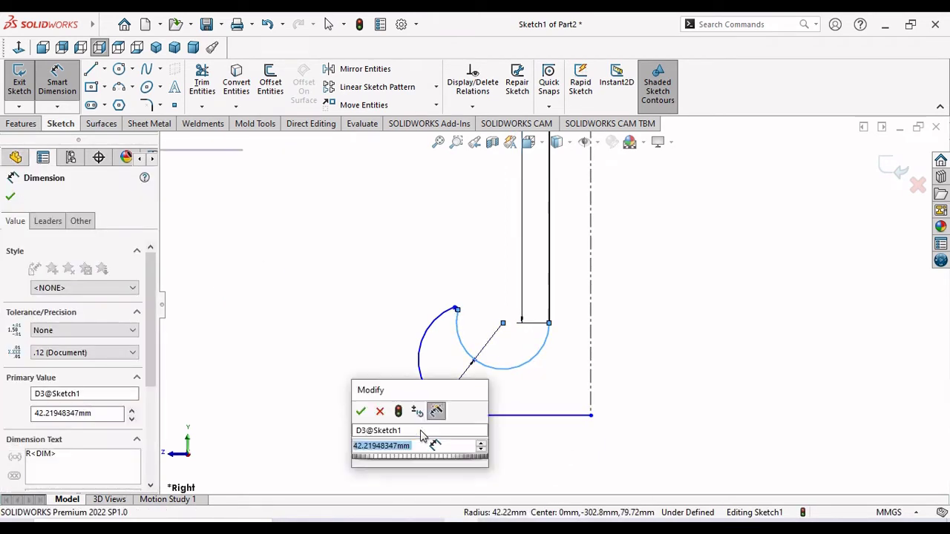
type("70")
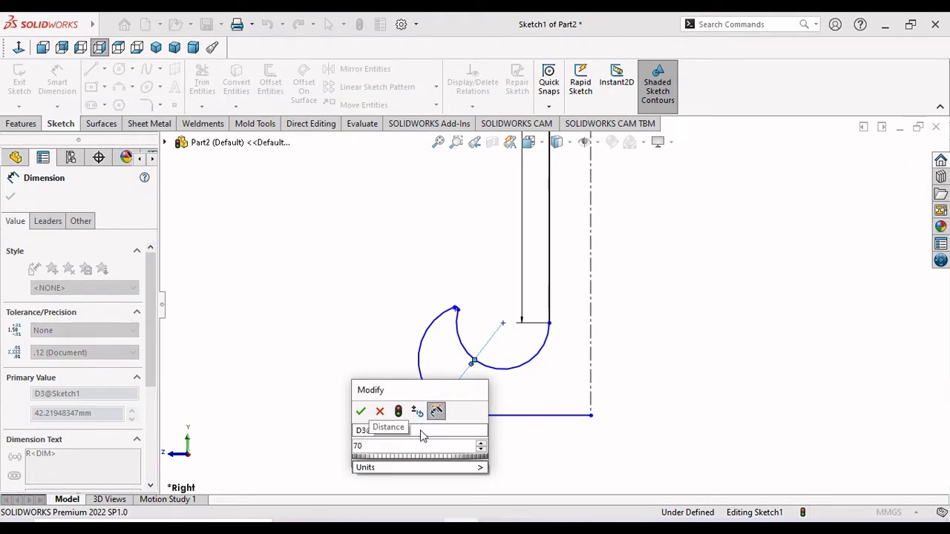
key("Escape")
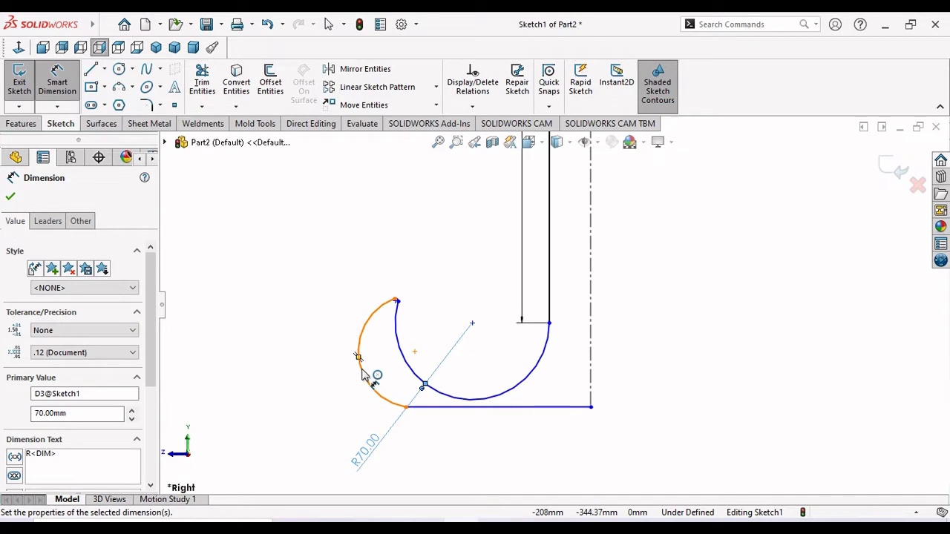
left_click(362, 373)
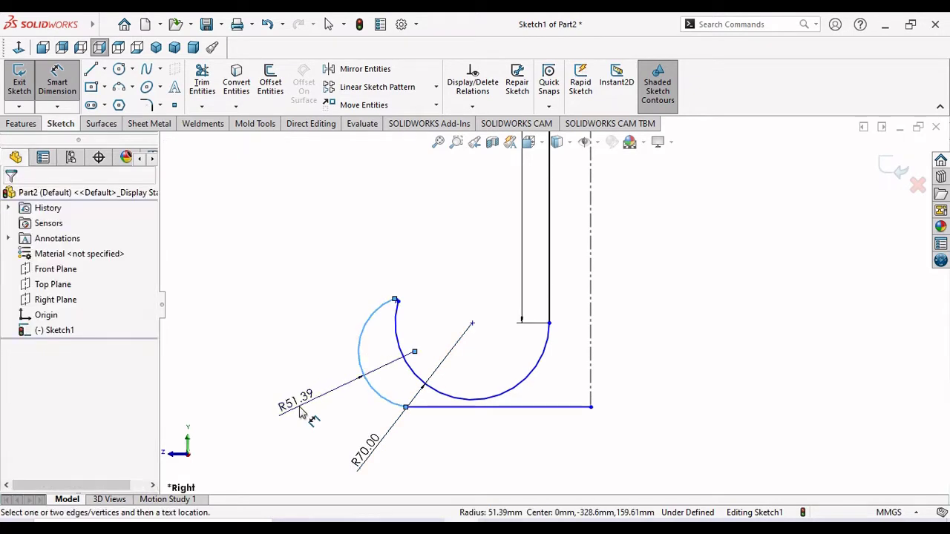
left_click(301, 413)
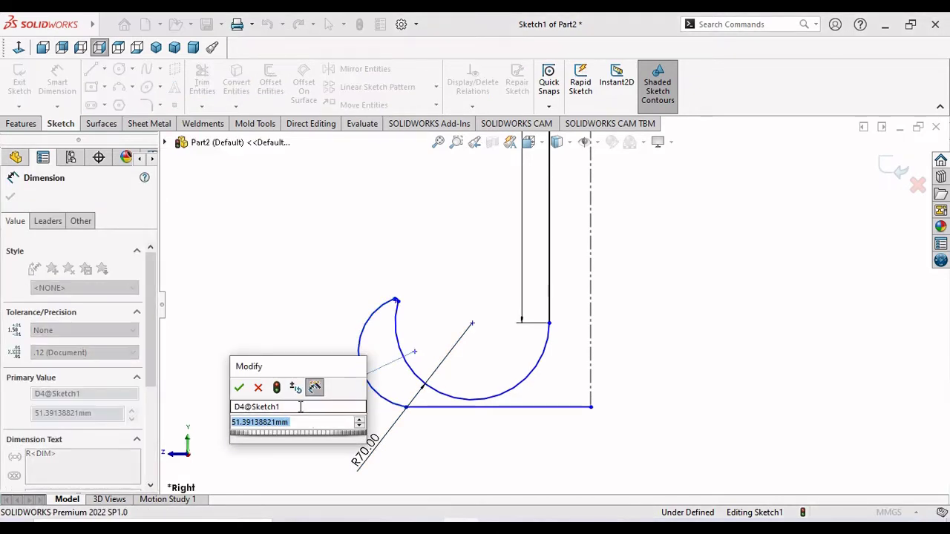
type("125")
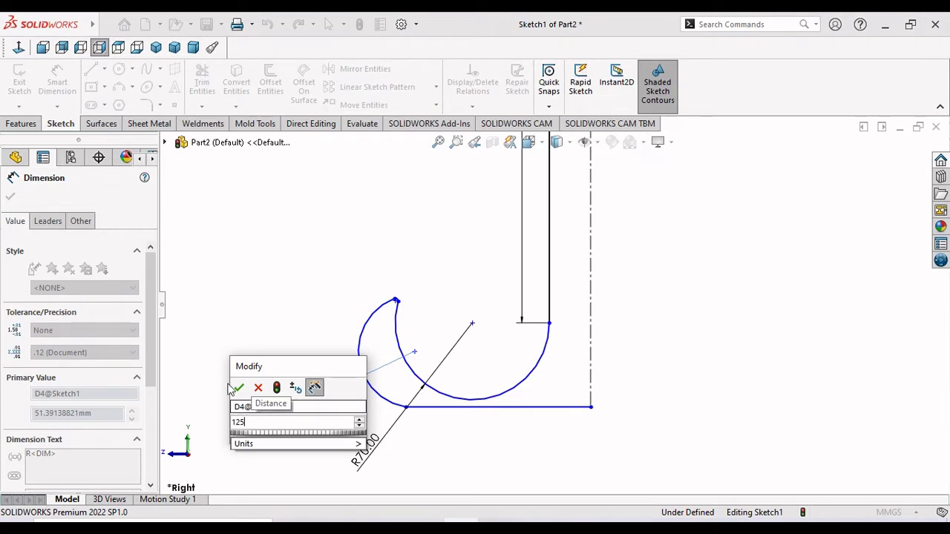
left_click(239, 388)
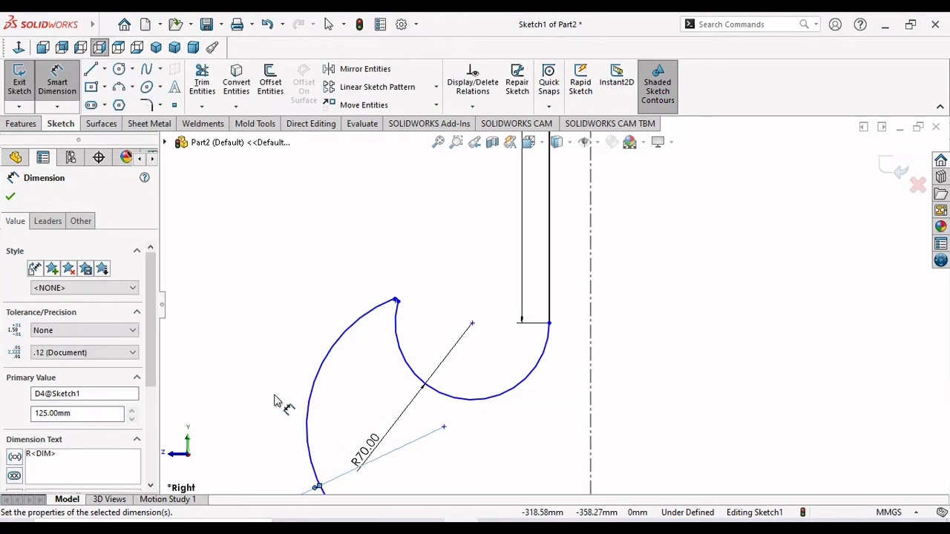
scroll(490, 416, "up", 3)
scroll(562, 355, "down", 2)
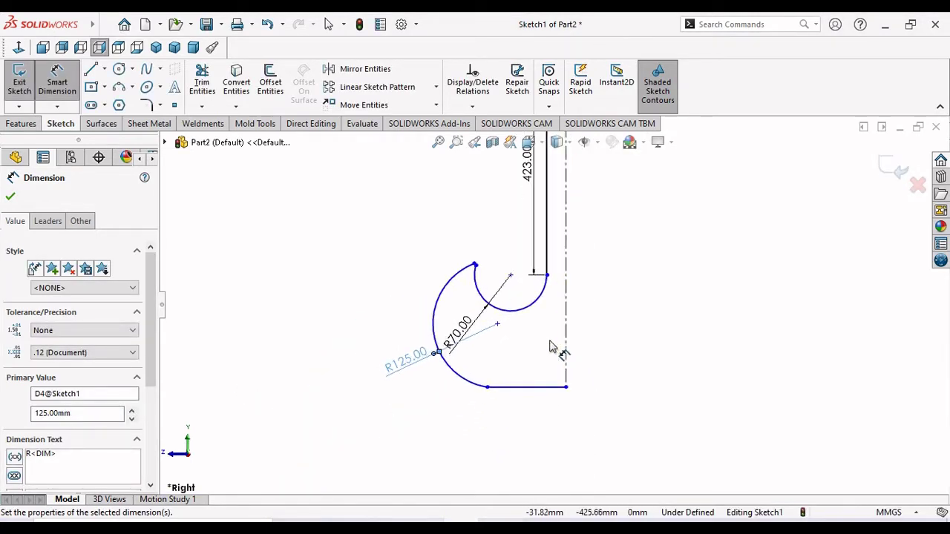
scroll(555, 349, "down", 2)
scroll(432, 208, "down", 1)
scroll(433, 211, "down", 2)
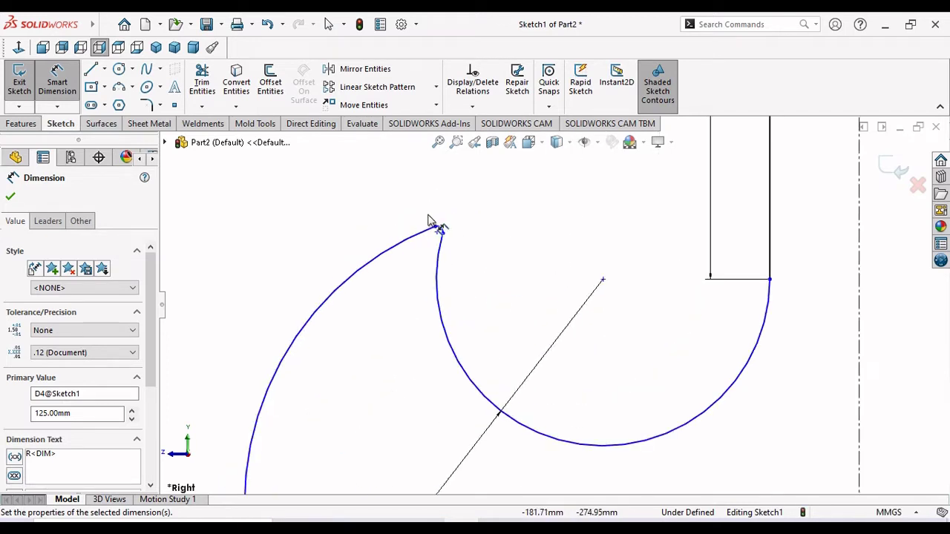
scroll(445, 230, "down", 1)
Give the tip arc an 11 mm radius, then view the Crane Anchor drawing
left_click(459, 245)
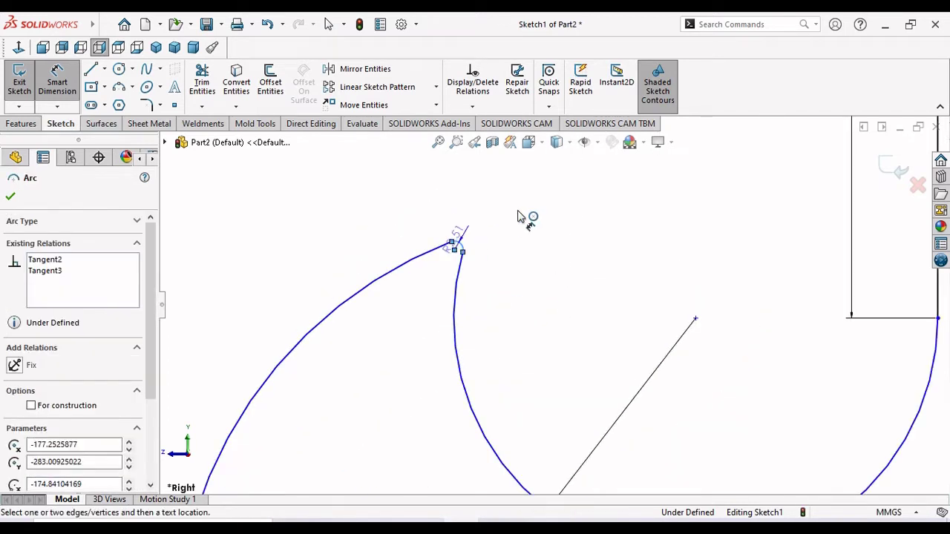
left_click(532, 207)
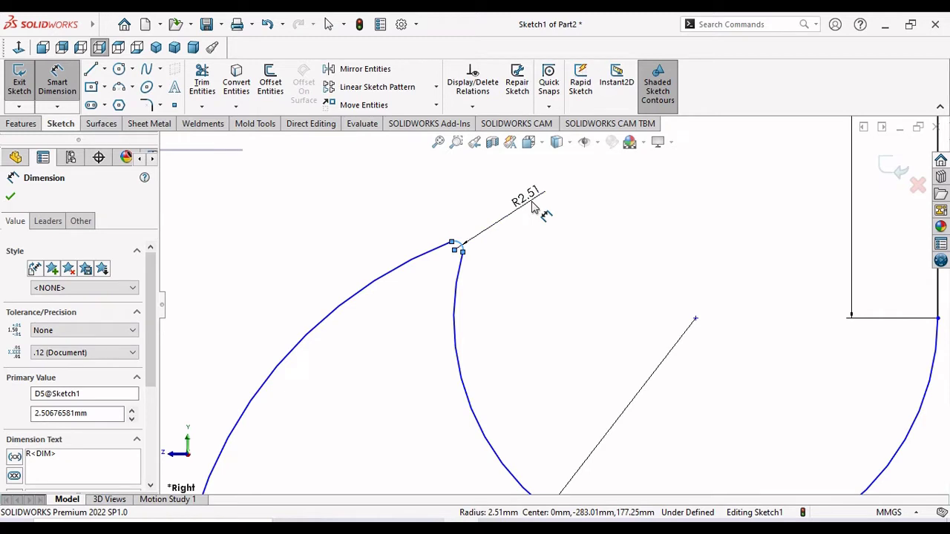
left_click(532, 207)
type("11")
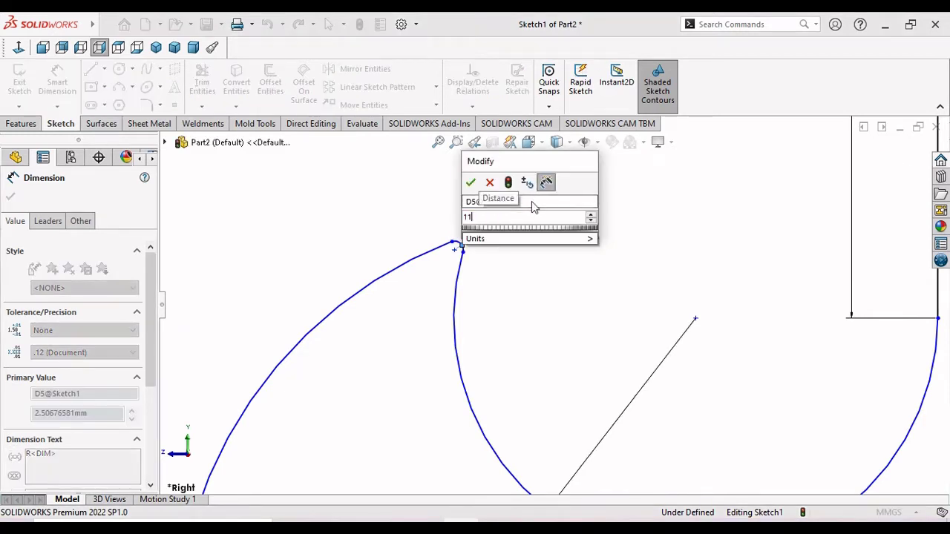
left_click(470, 183)
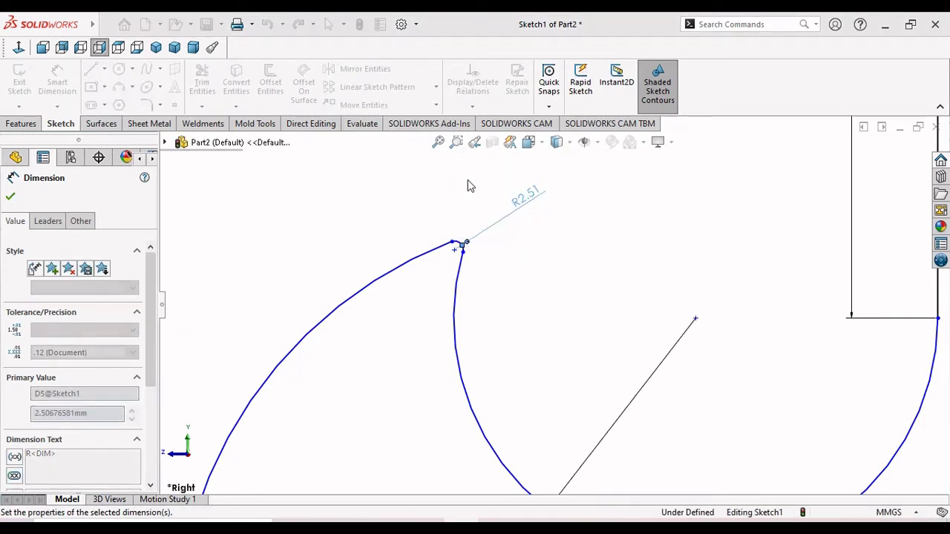
scroll(475, 274, "up", 5)
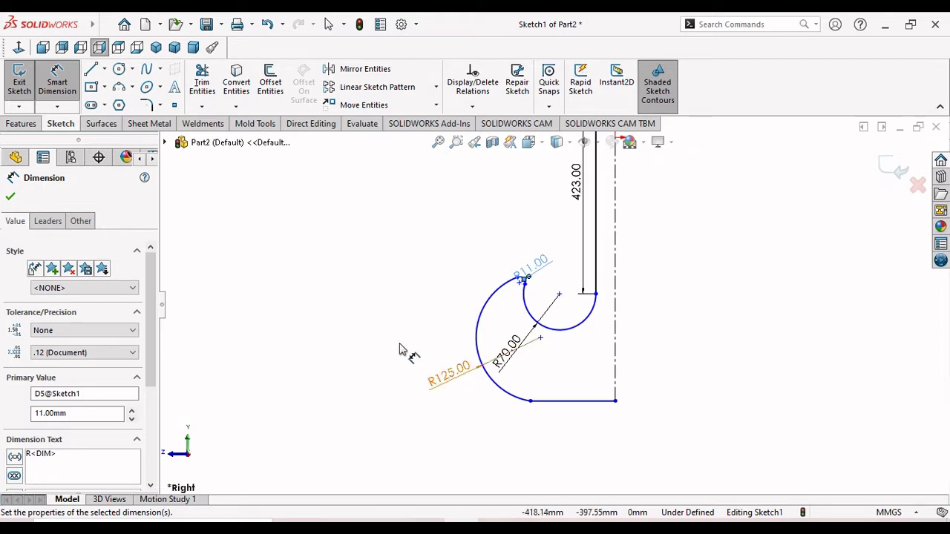
key("alt+Tab")
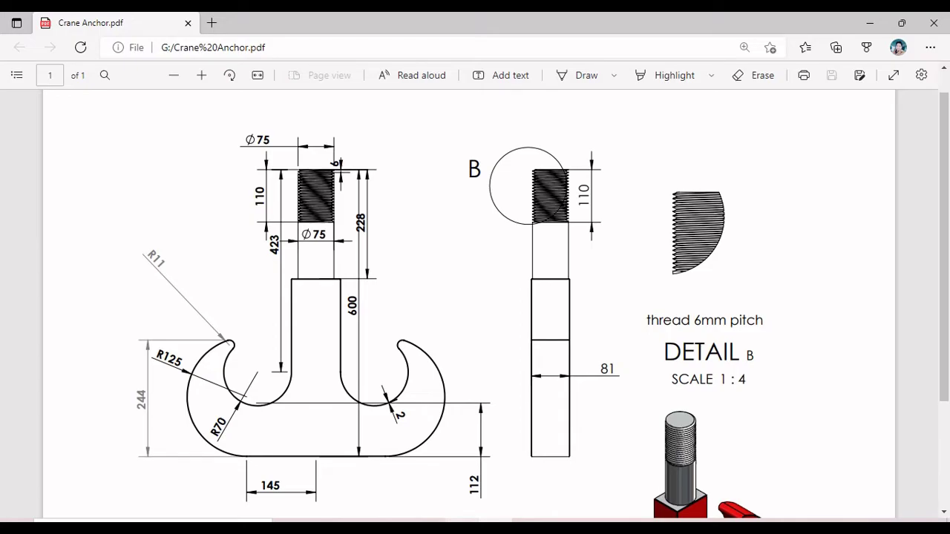
Make the hook's bottom line 145 mm long
key("alt+Tab")
left_click(570, 401)
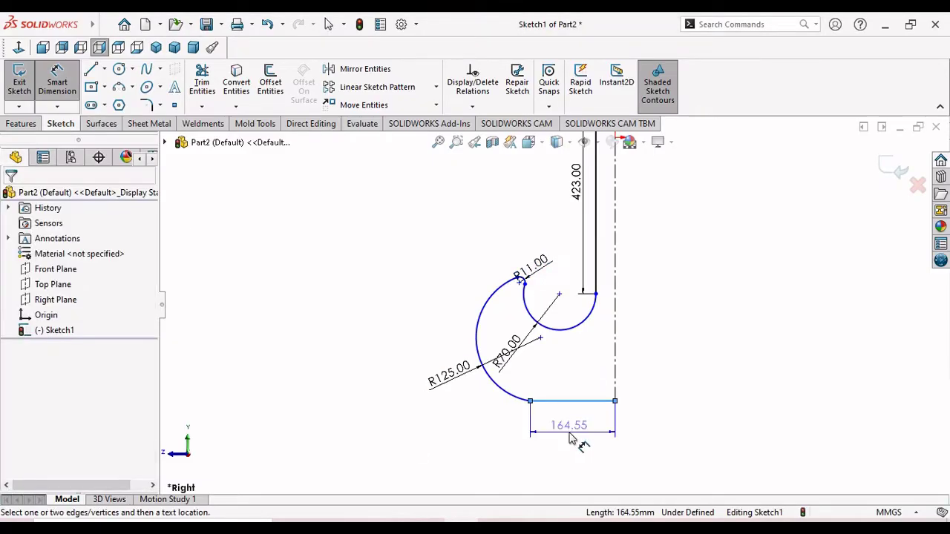
left_click(575, 439)
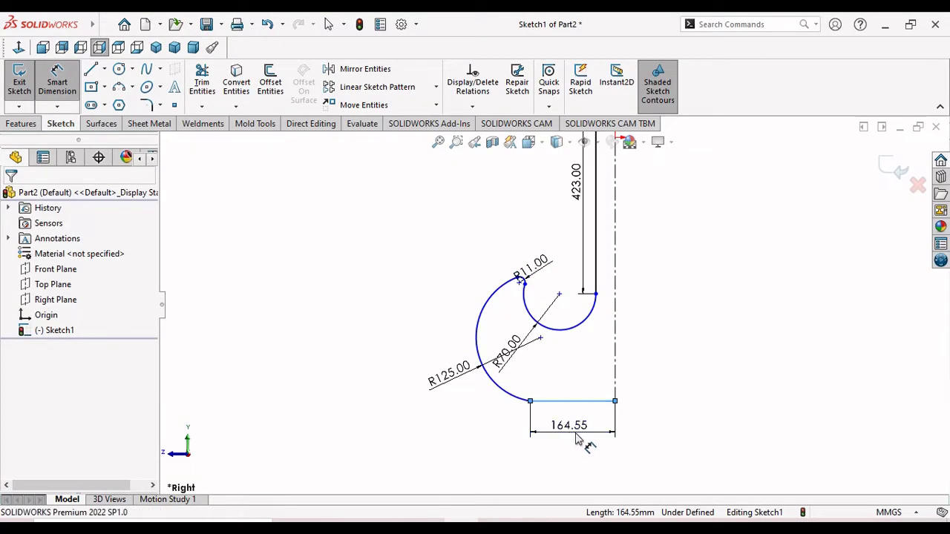
type("145")
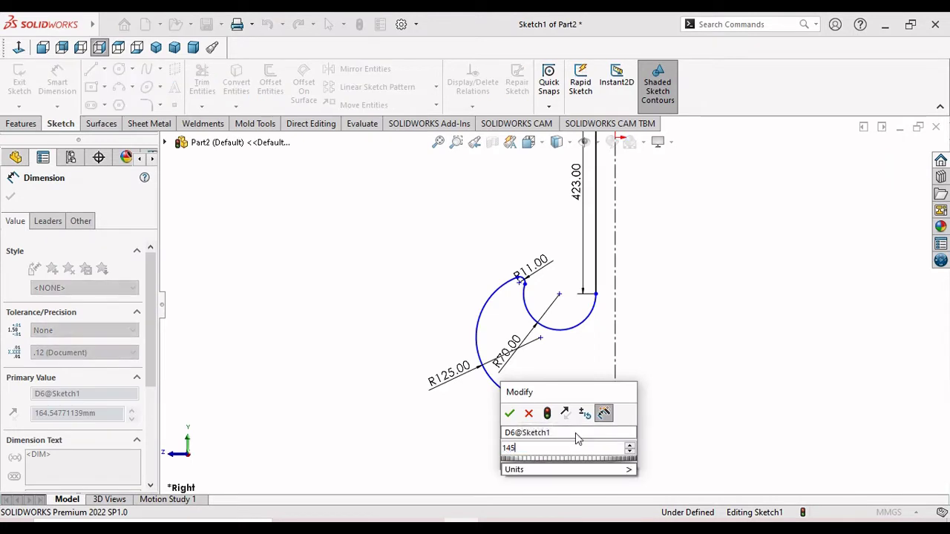
left_click(510, 413)
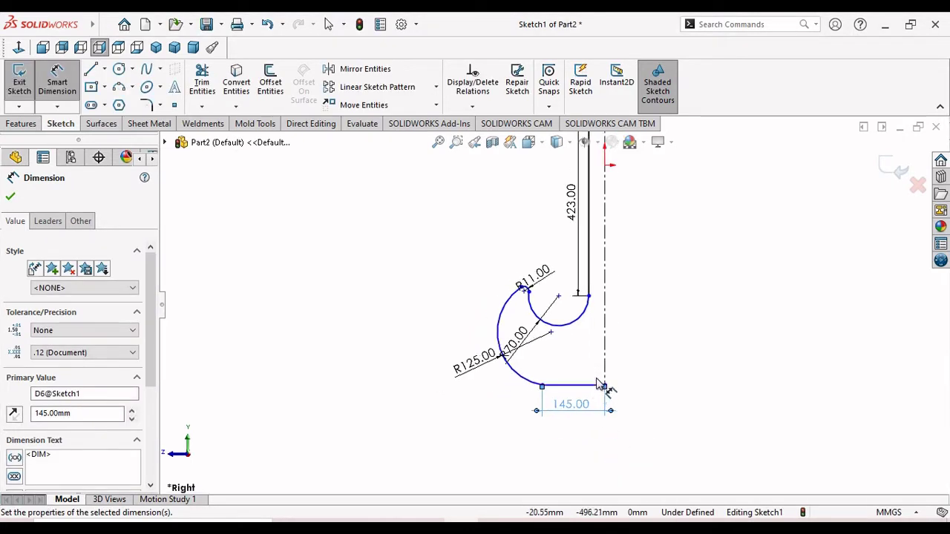
Place the R125 arc centre 112 mm above the bottom line, then view the drawing
key("alt+Tab")
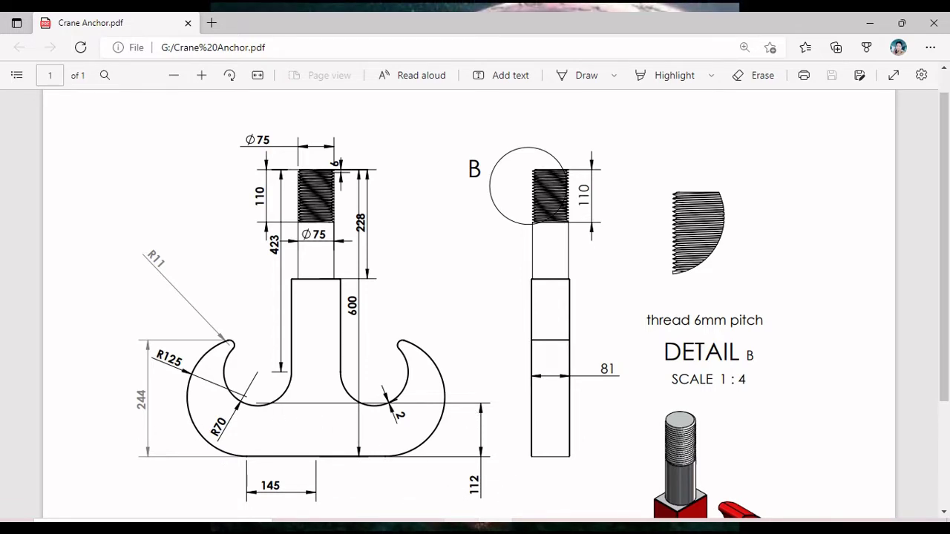
key("alt+Tab")
scroll(661, 364, "down", 2)
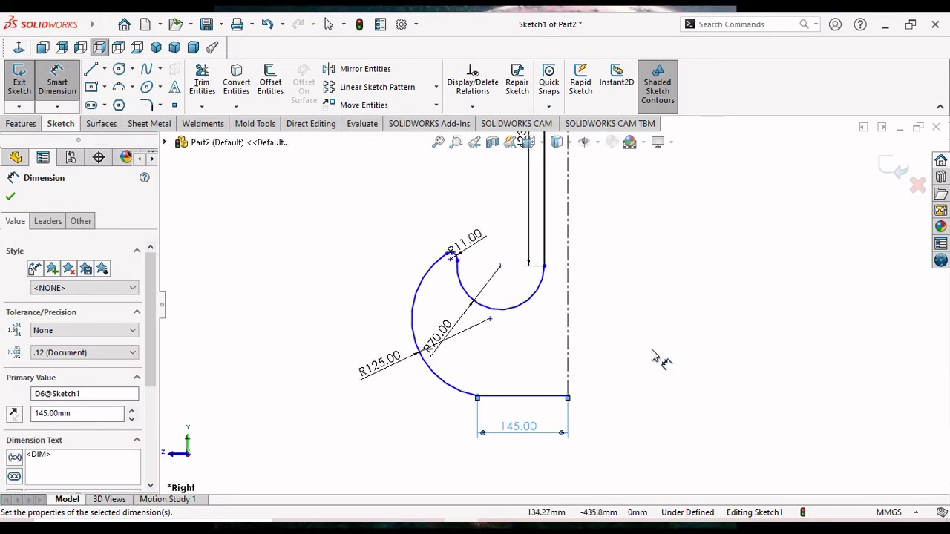
scroll(653, 356, "down", 1)
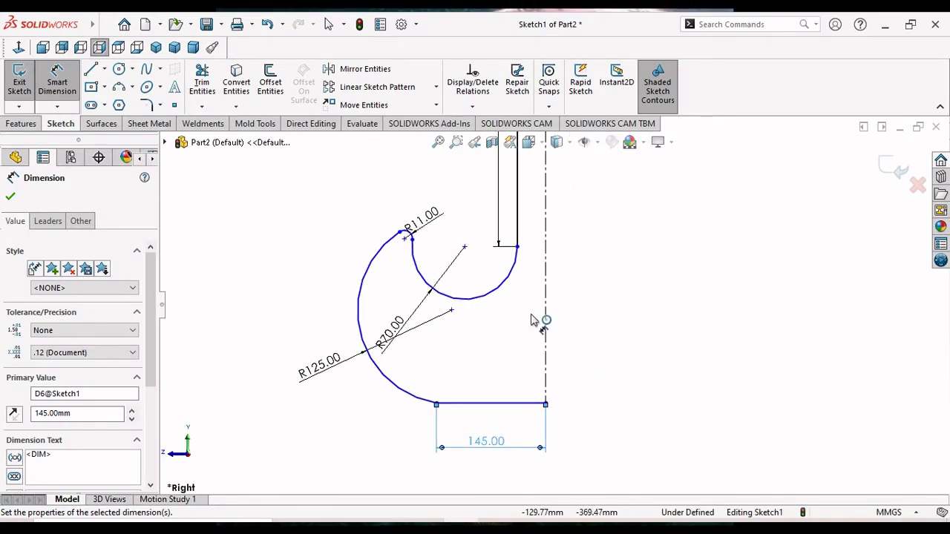
left_click(451, 311)
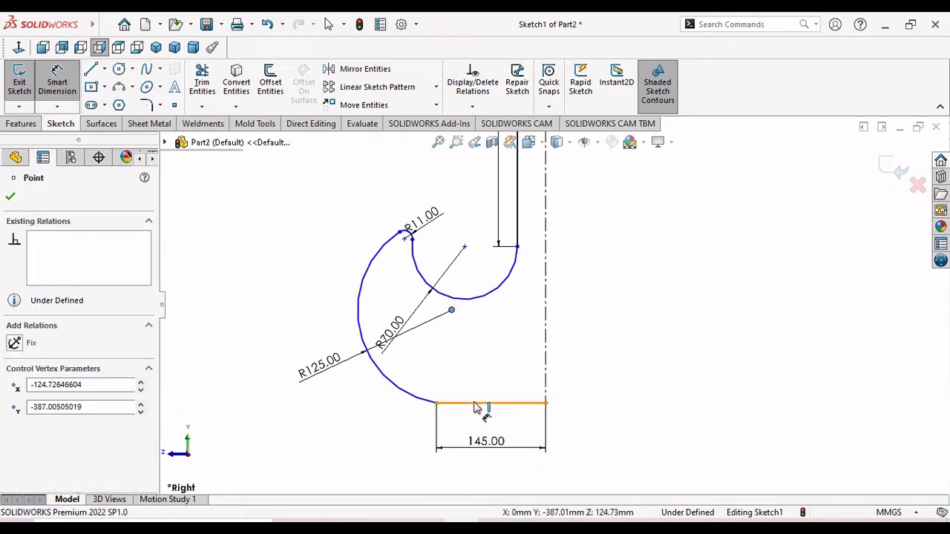
left_click(478, 404)
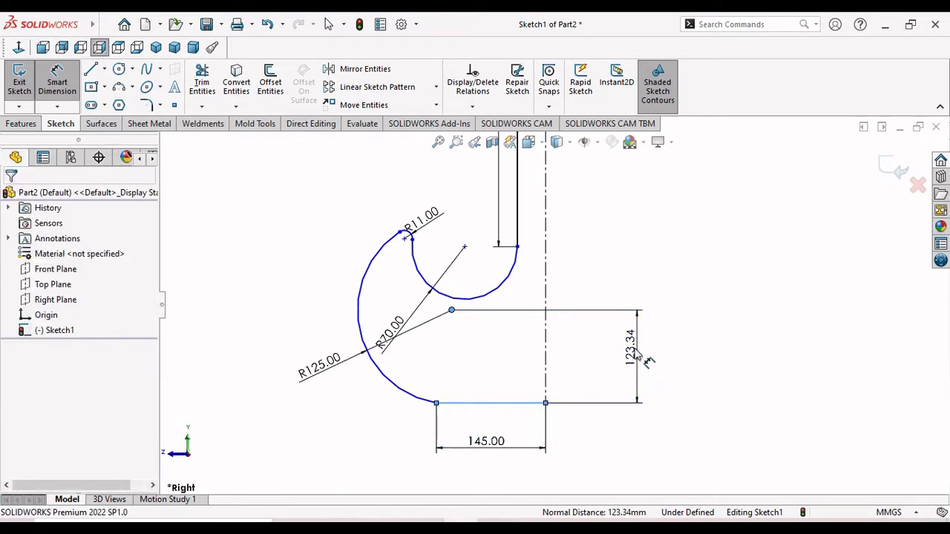
left_click(640, 355)
type("11")
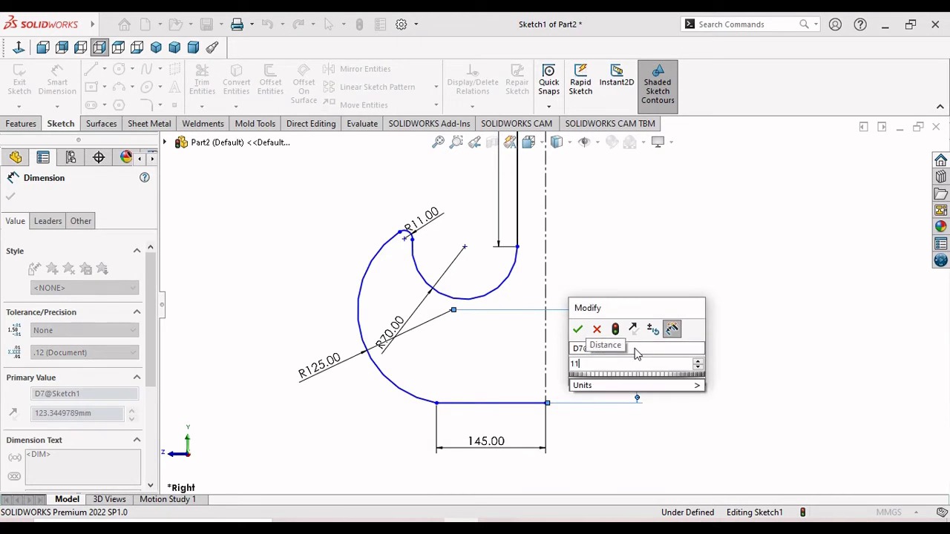
type("2")
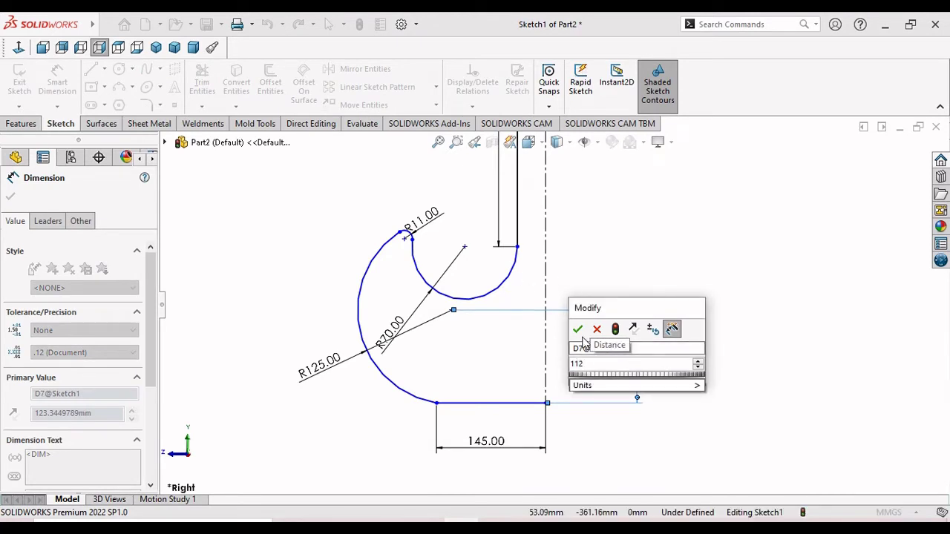
left_click(577, 330)
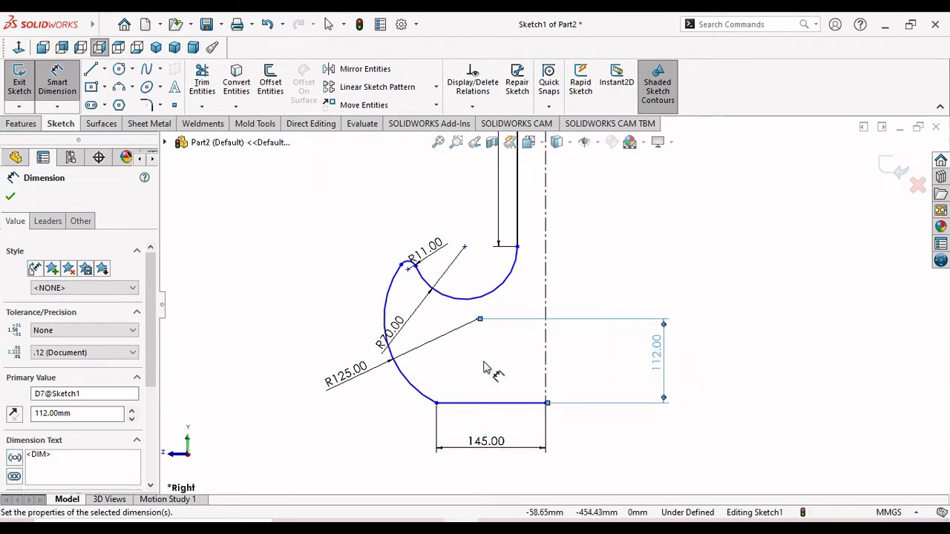
key("z")
scroll(490, 356, "down", 1)
scroll(531, 341, "down", 1)
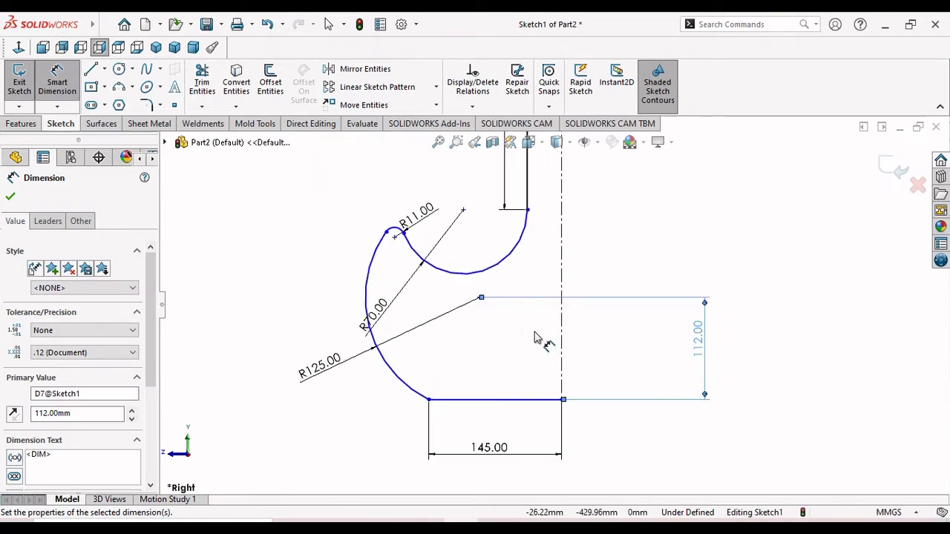
key("z")
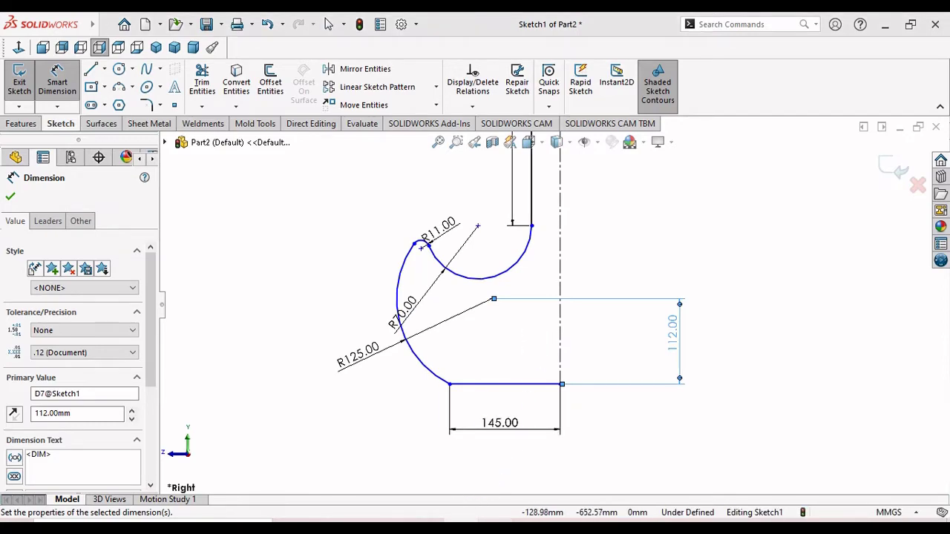
key("alt+Tab")
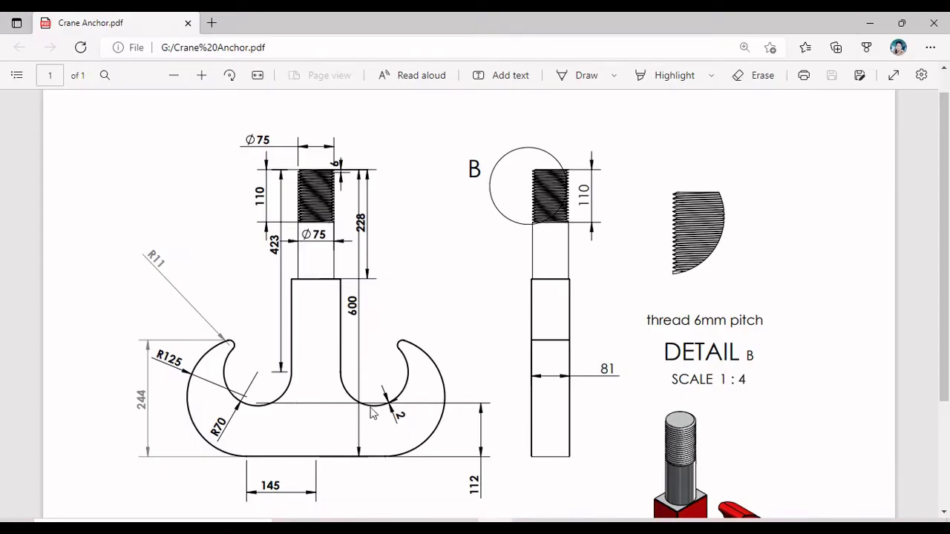
Scroll the drawing down to the red 3D anchor render and return to SOLIDWORKS
scroll(373, 414, "down", 3)
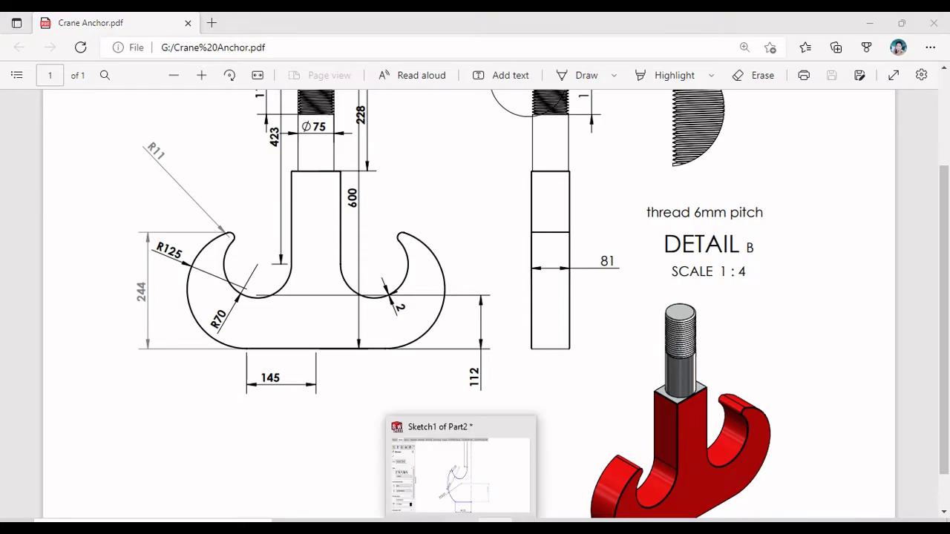
left_click(449, 495)
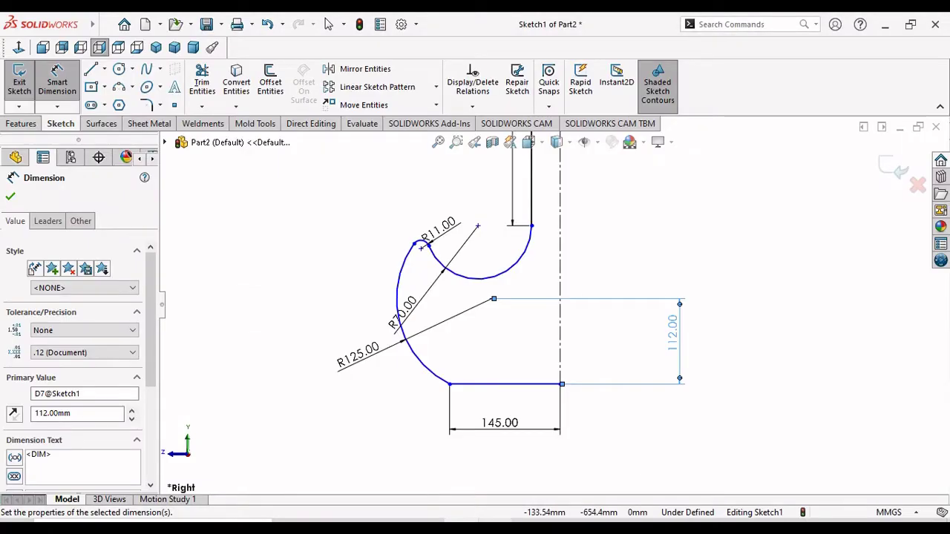
Compare the hook sketch against the Crane Anchor PDF drawing
key("alt+Tab")
left_click(441, 517)
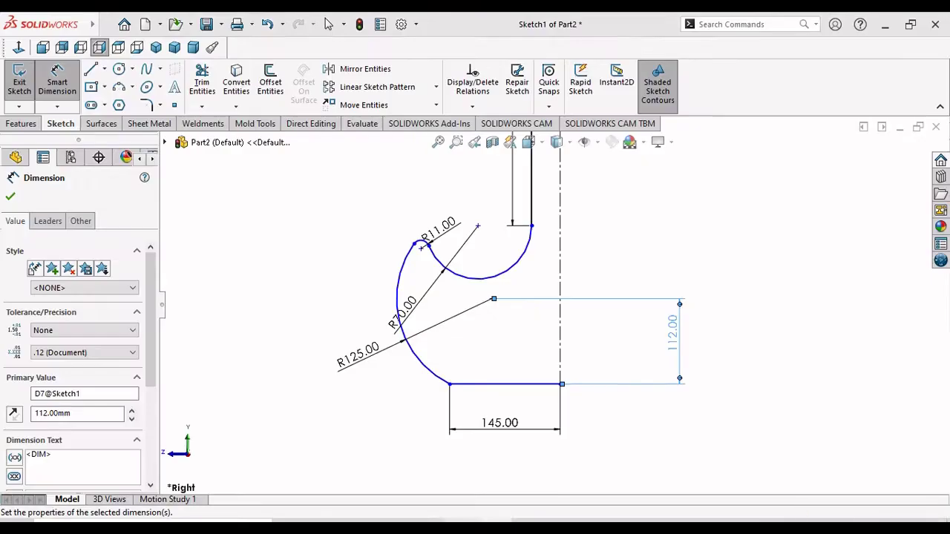
key("alt+Tab")
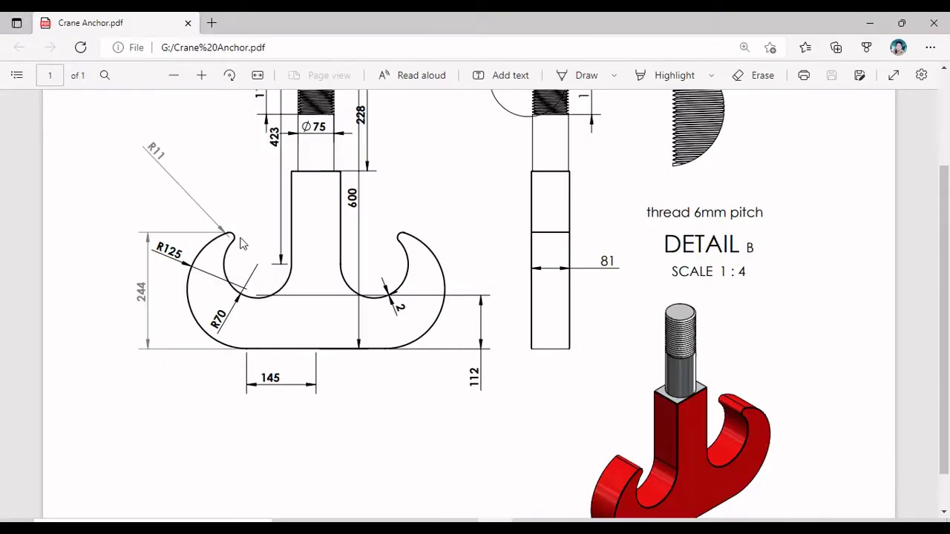
key("alt+Tab")
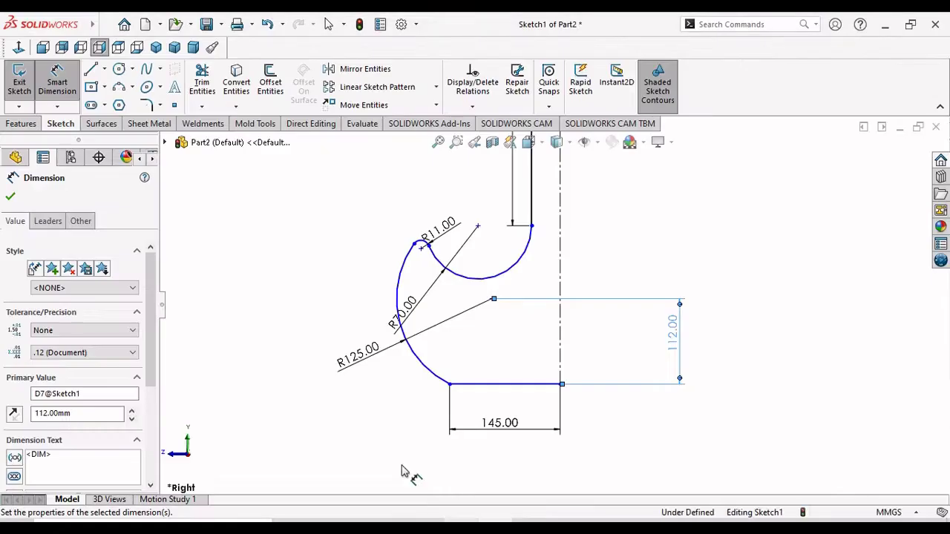
Dimension the outer hook tip to the bottom line as 244 mm; the invalid geometry warning appears and is dismissed
scroll(427, 256, "down", 2)
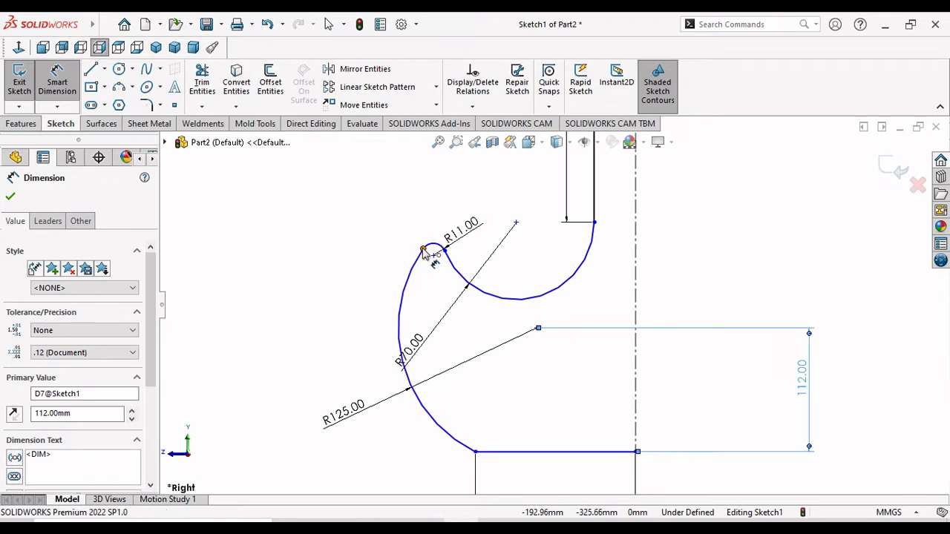
left_click(423, 251)
scroll(468, 380, "up", 3)
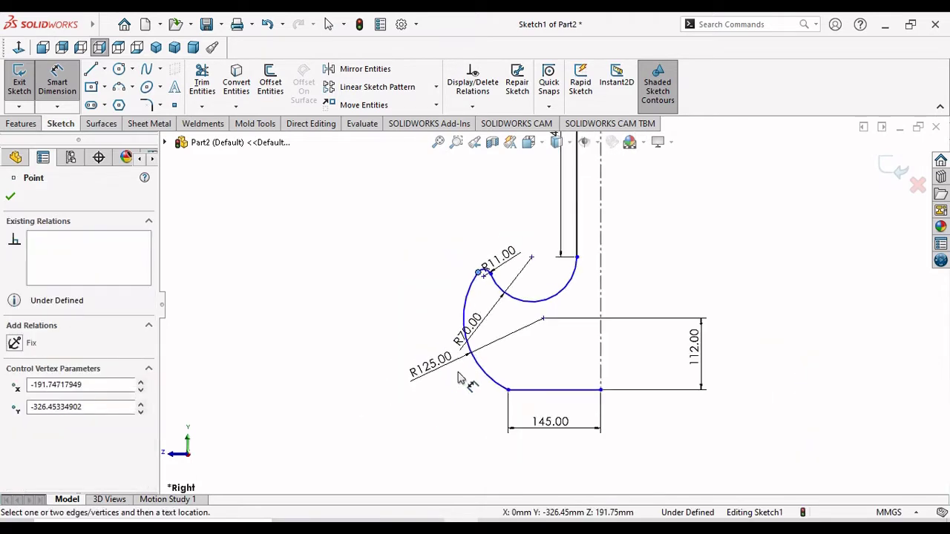
left_click(523, 390)
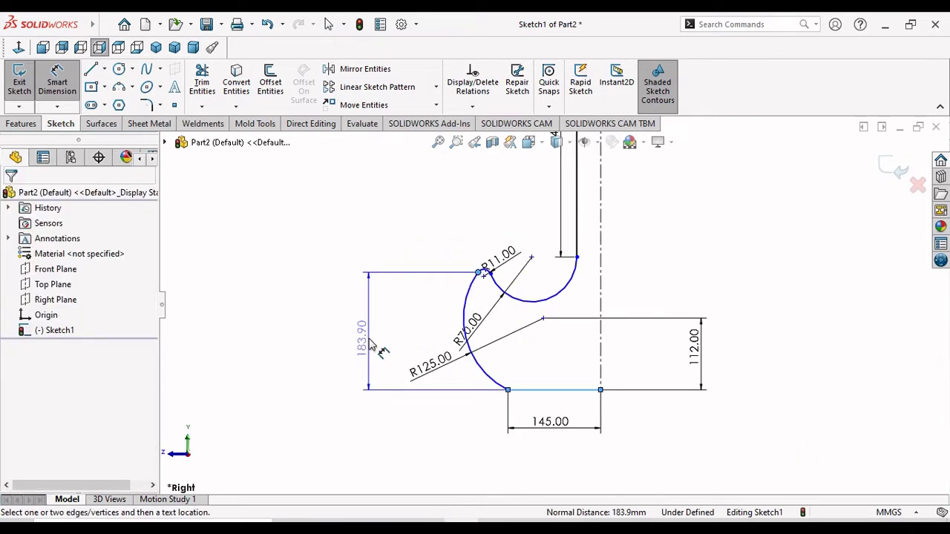
left_click(371, 343)
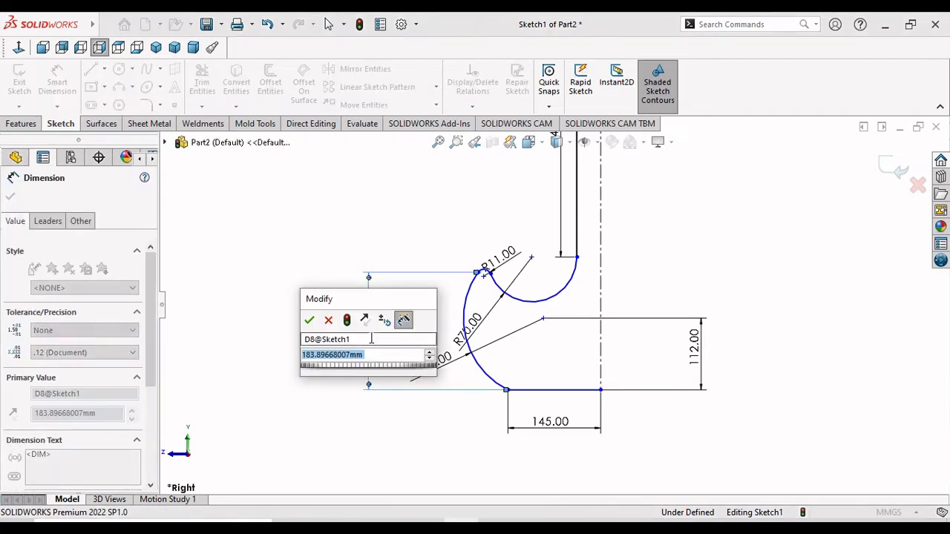
type("244")
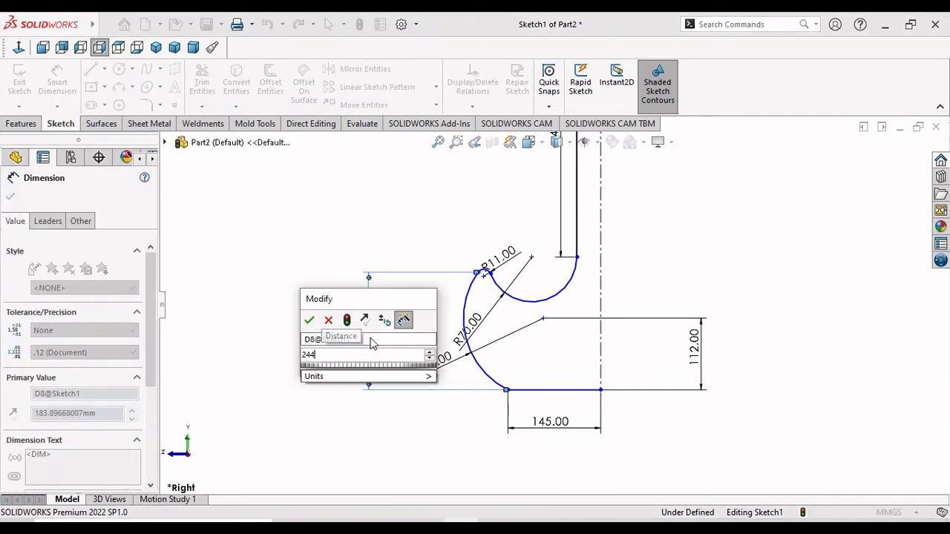
left_click(309, 319)
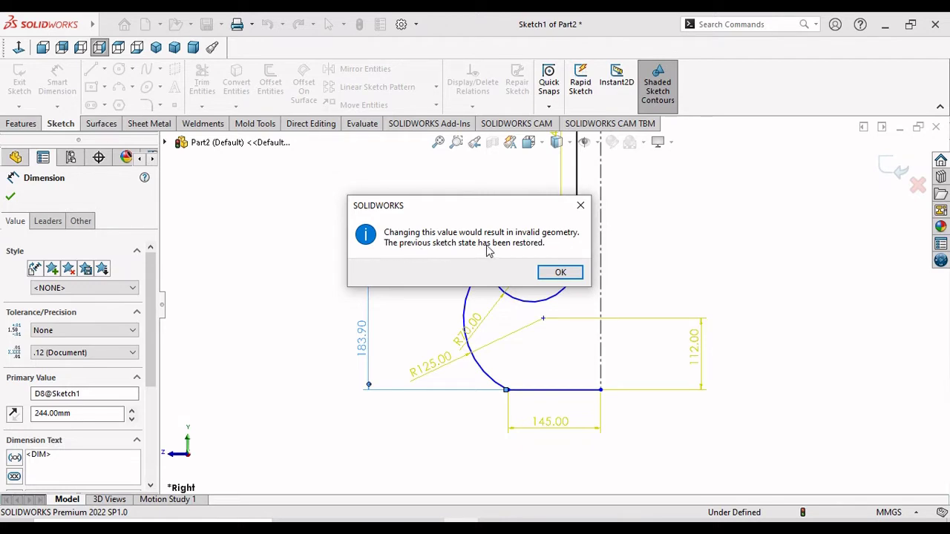
left_click(584, 209)
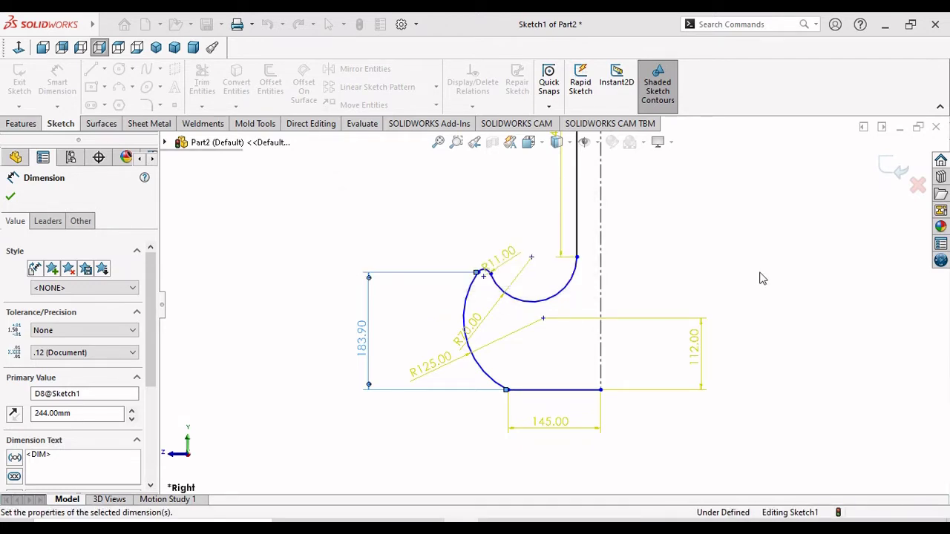
Delete the conflicting 112 dimension and change the 183.90 height to 244 mm
key("Escape")
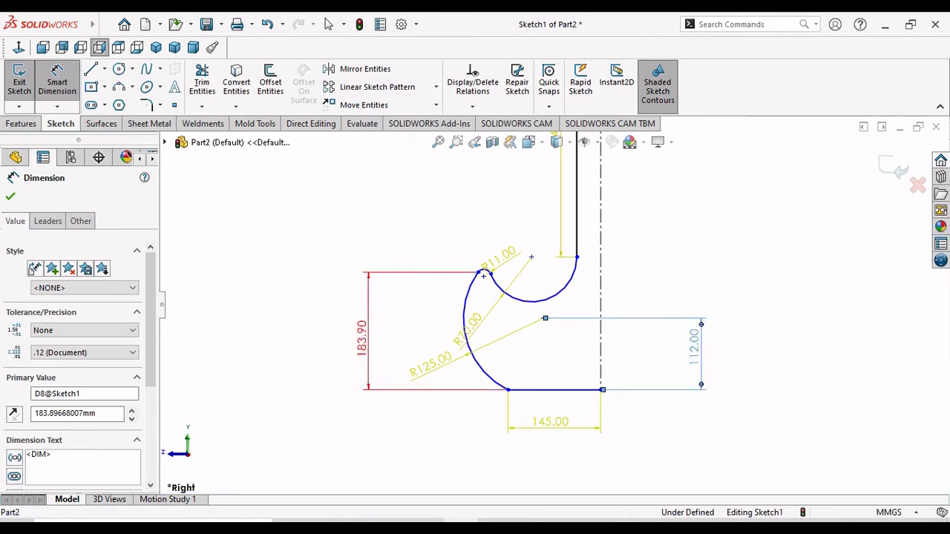
left_click(697, 360)
key("Delete")
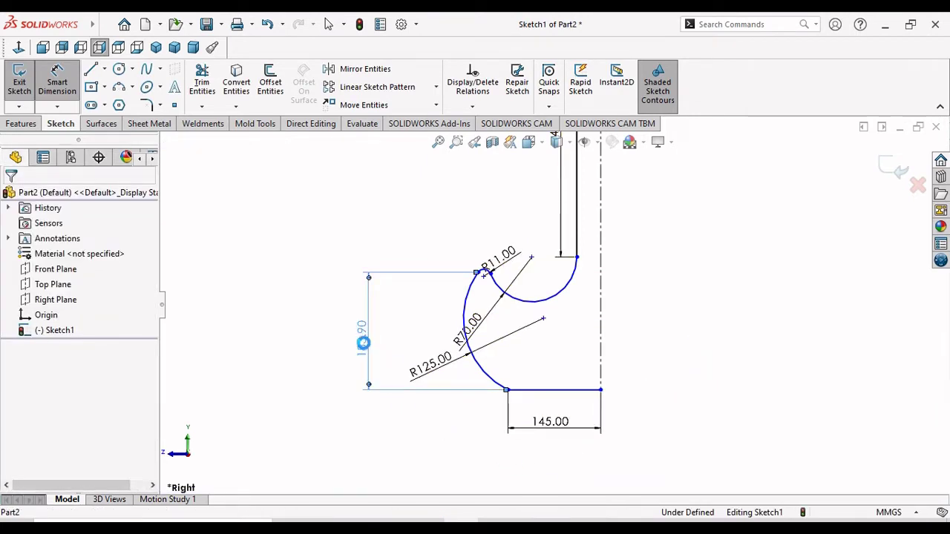
left_click(362, 340)
type("2")
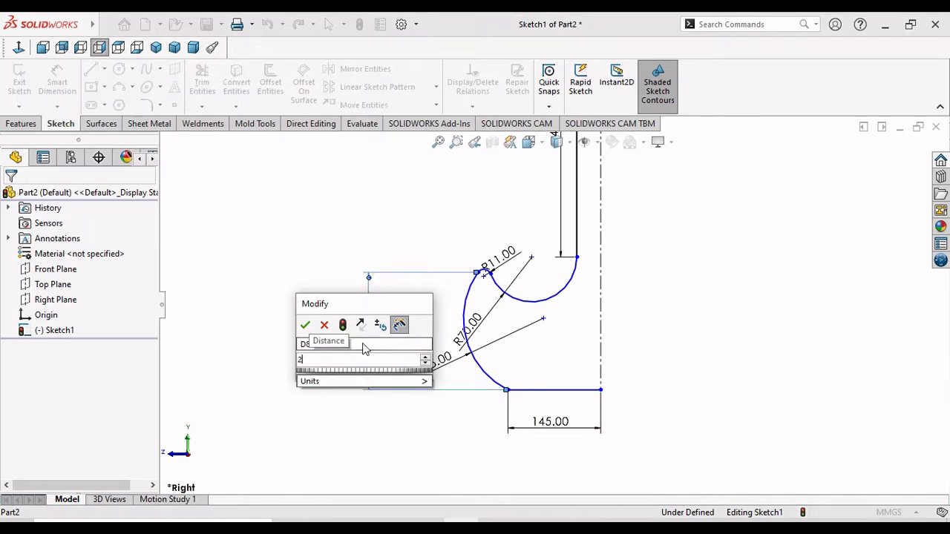
type("44")
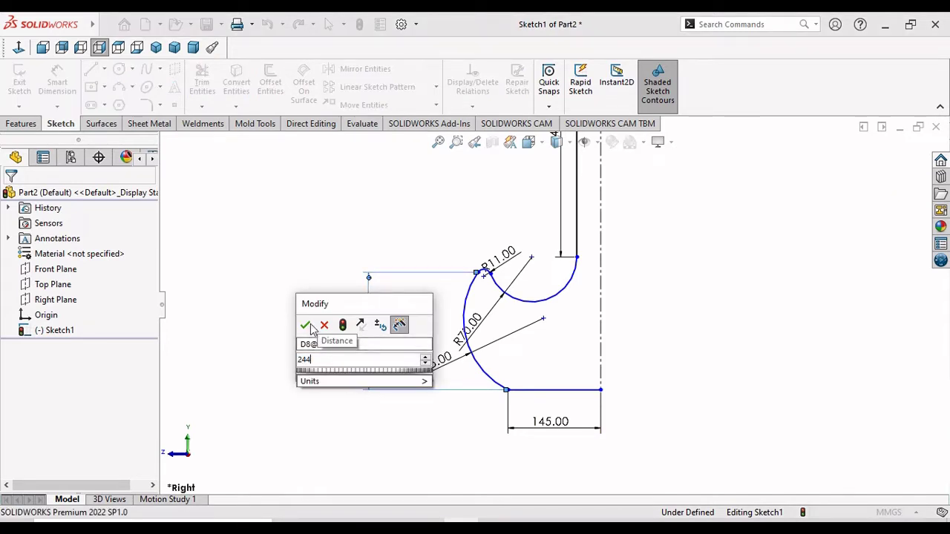
left_click(311, 324)
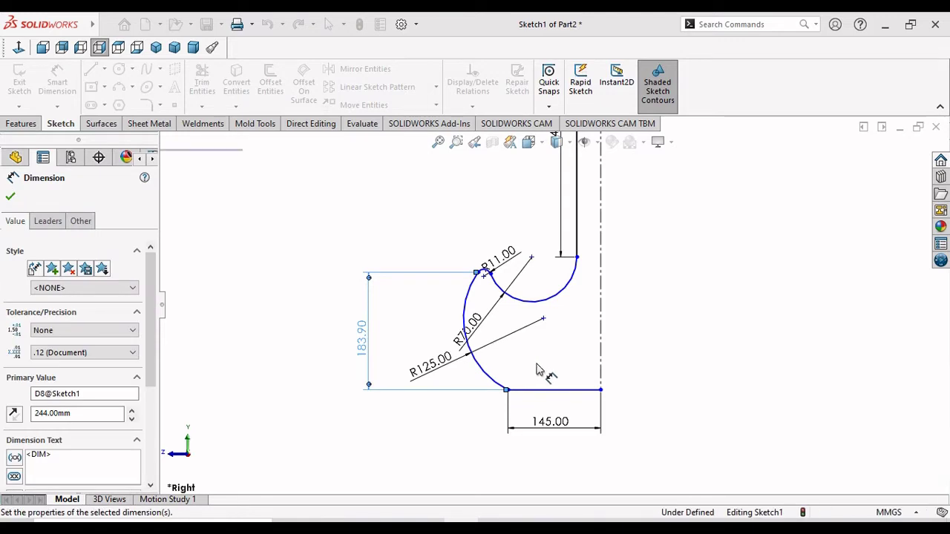
scroll(582, 373, "up", 2)
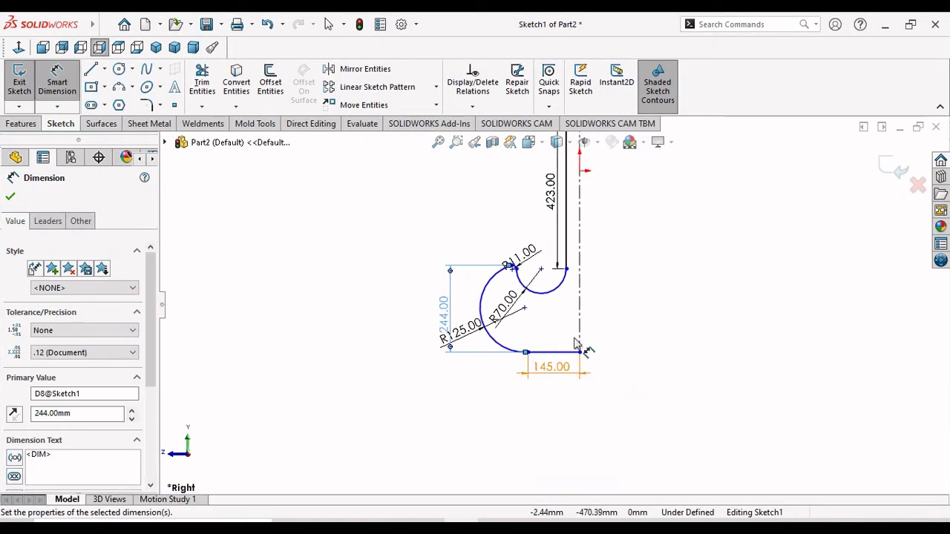
Dimension the large arc centre above the bottom line as 112 mm; the result is rejected as invalid geometry
scroll(573, 349, "down", 3)
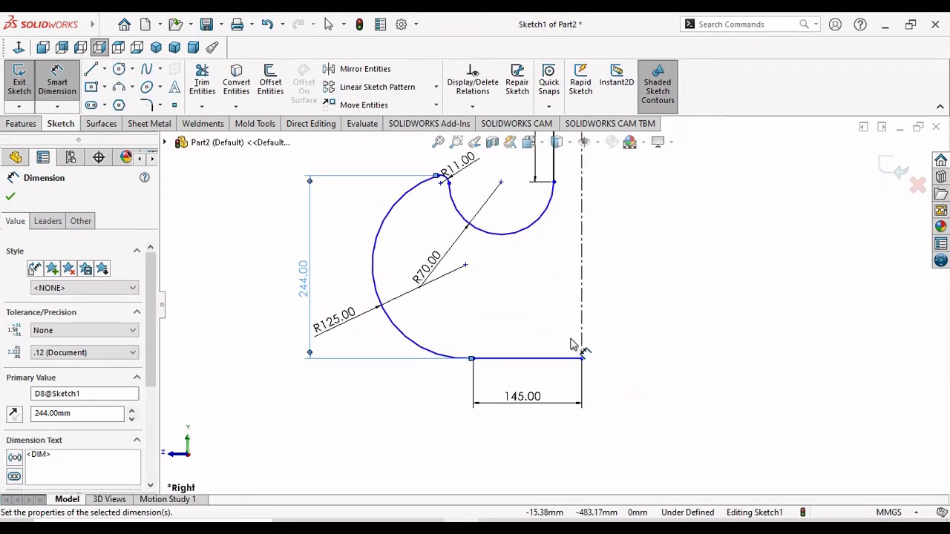
scroll(556, 320, "up", 2)
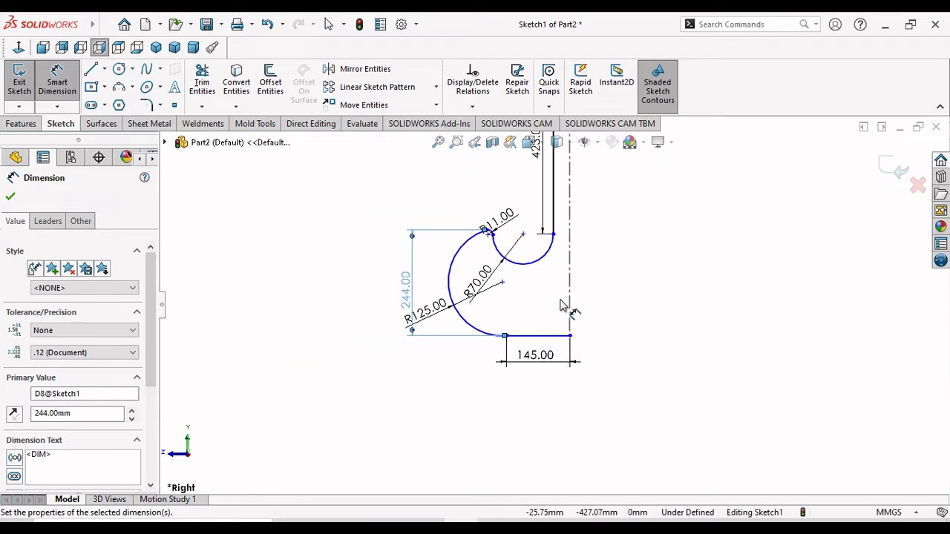
left_click(501, 282)
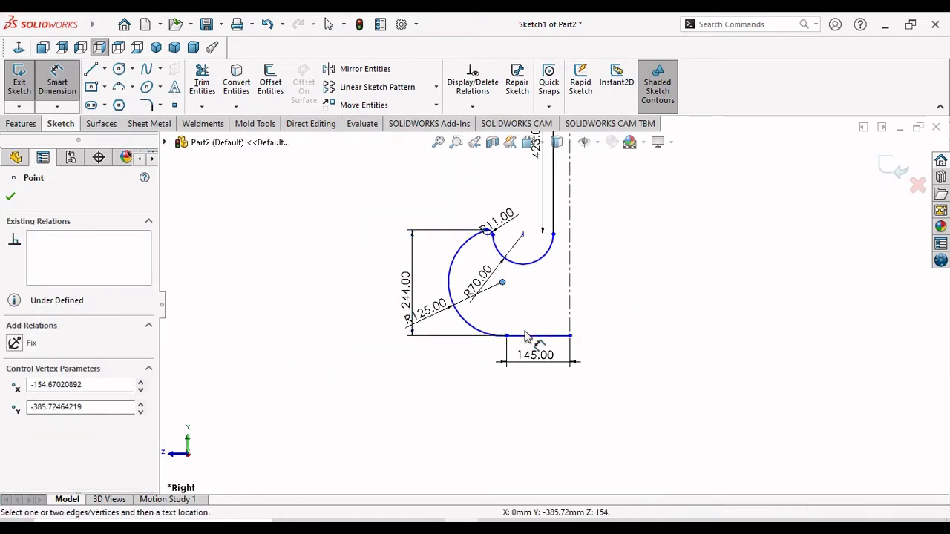
left_click(523, 340)
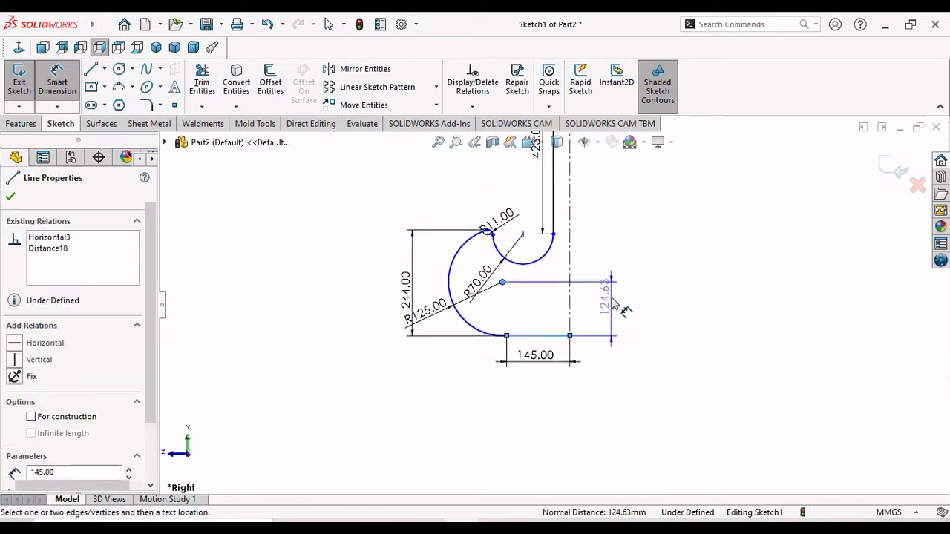
left_click(622, 309)
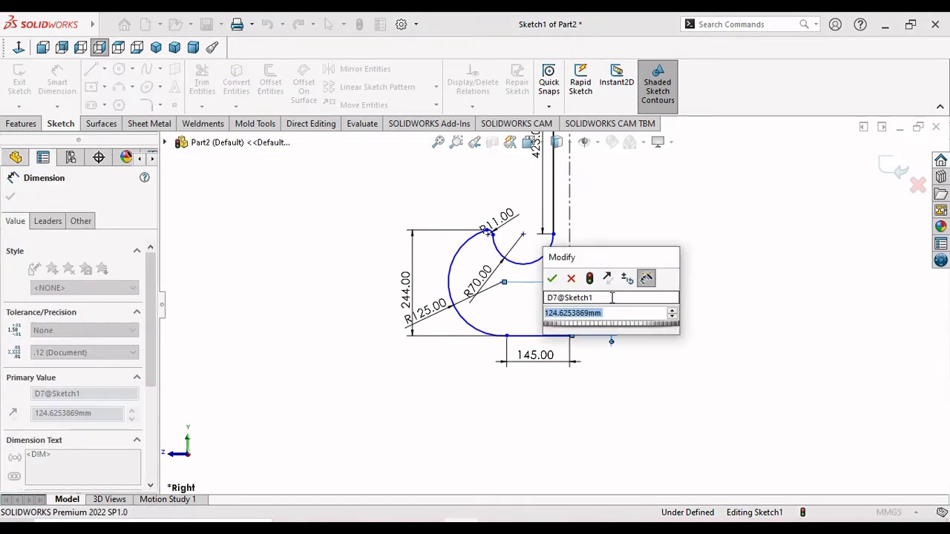
type("112")
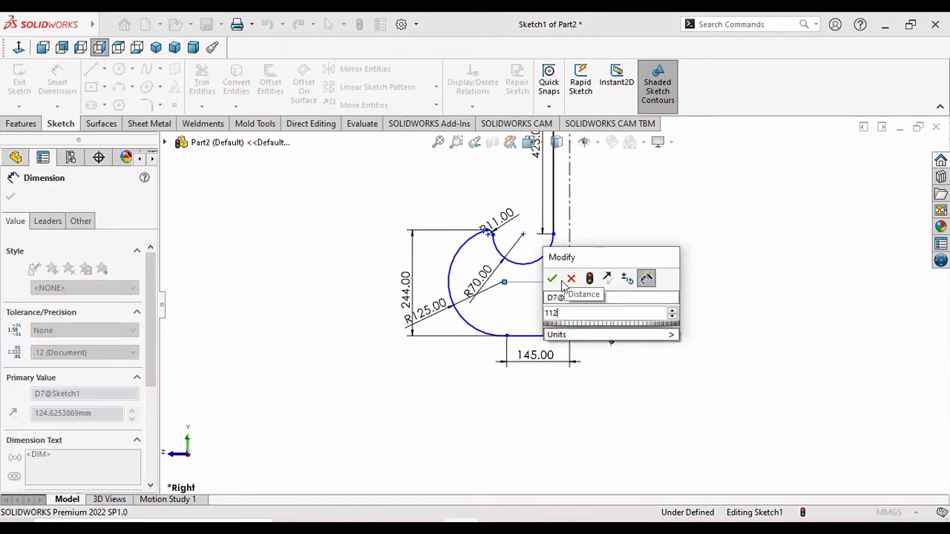
left_click(551, 278)
left_click(553, 282)
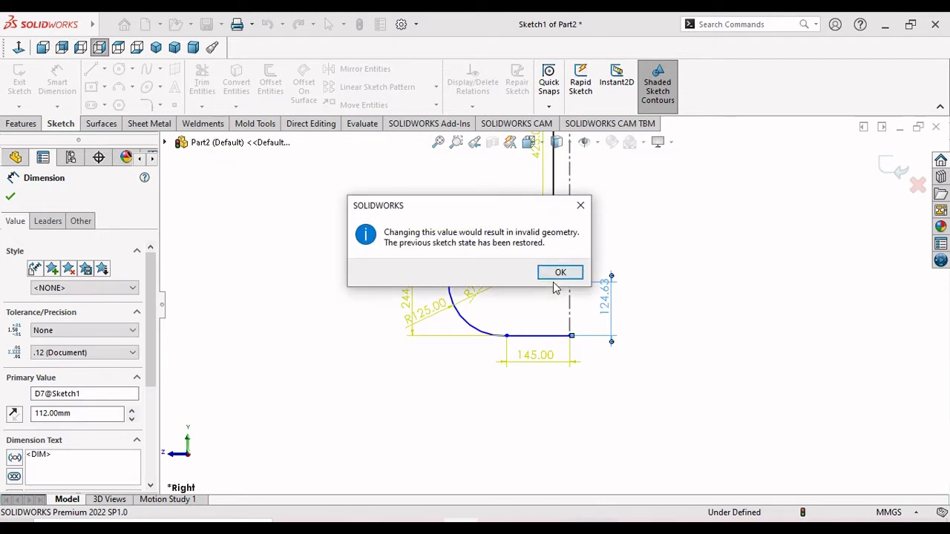
left_click(581, 206)
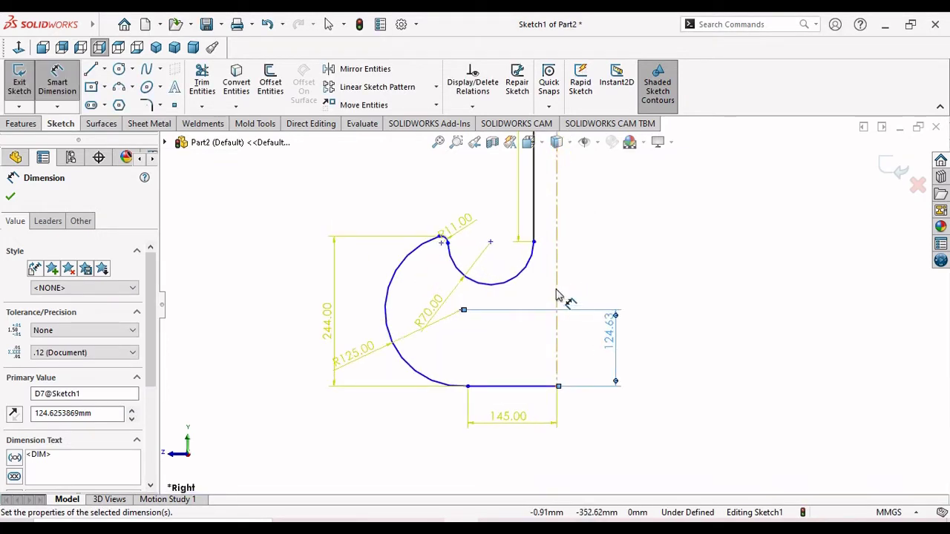
Retry 112 on the 124.63 arc-centre height, again dismissing the invalid geometry warning
scroll(470, 322, "down", 2)
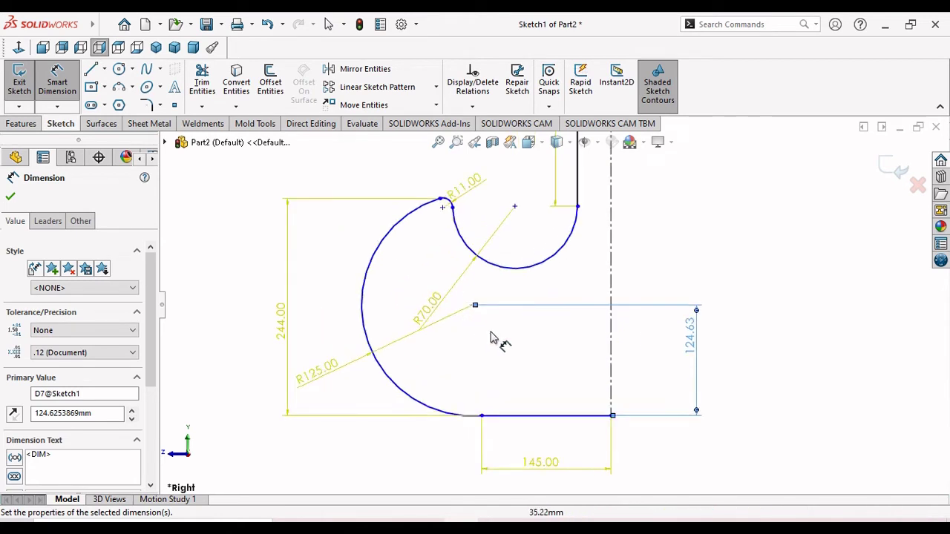
scroll(494, 338, "up", 3)
key("Escape")
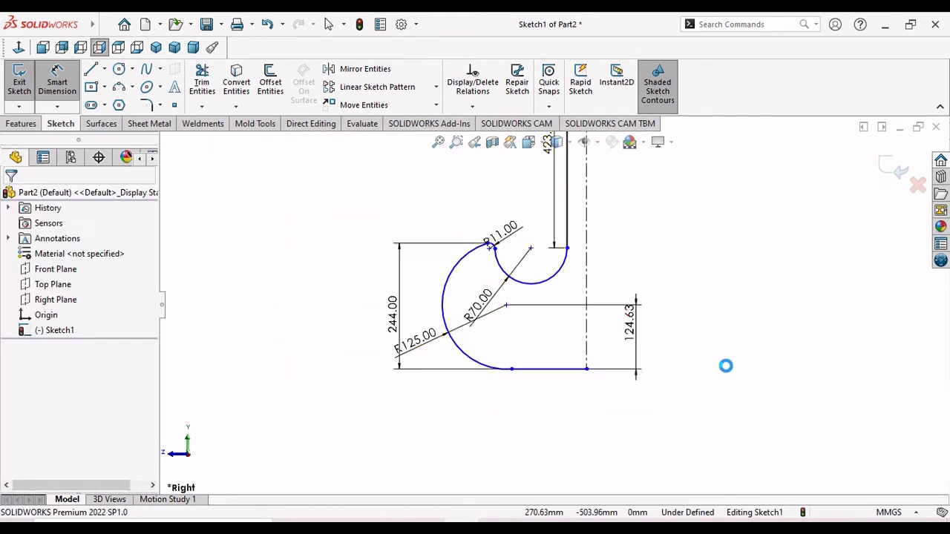
left_click(629, 327)
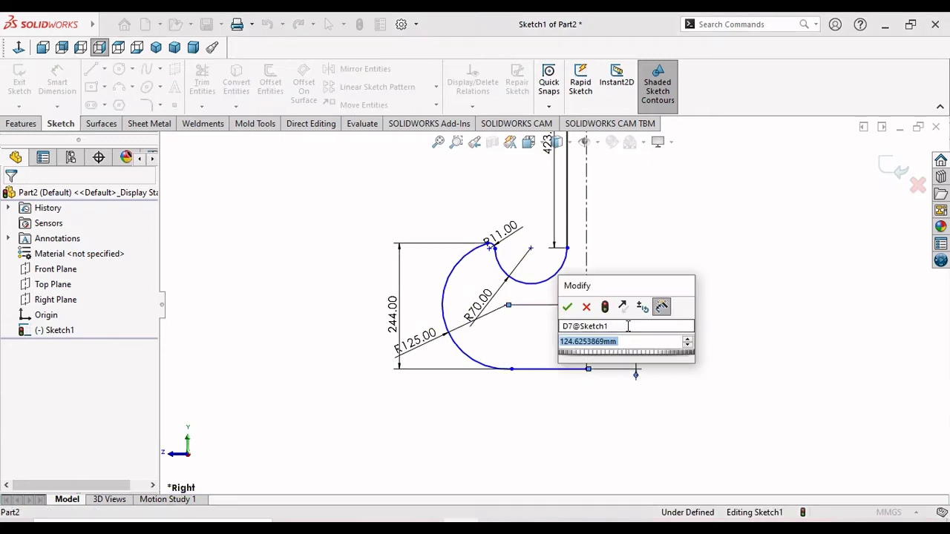
type("112")
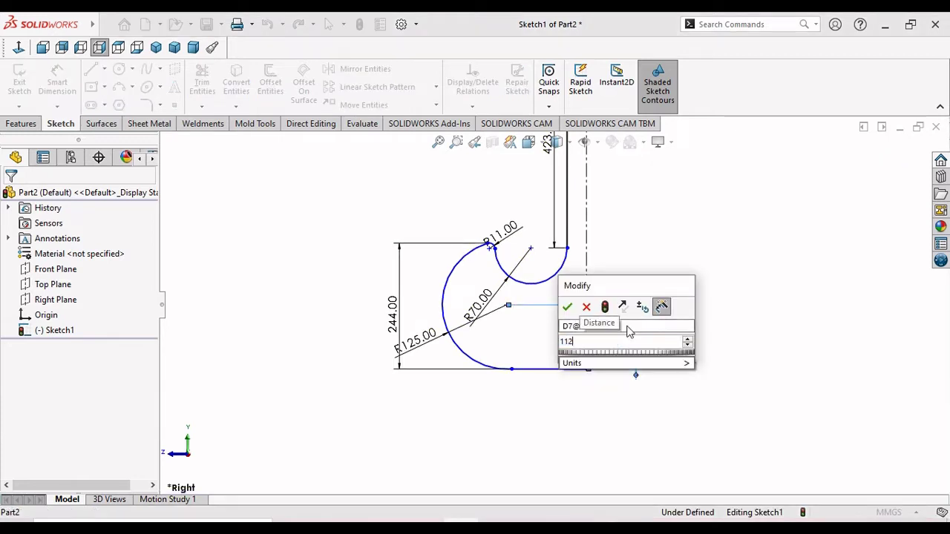
left_click(568, 308)
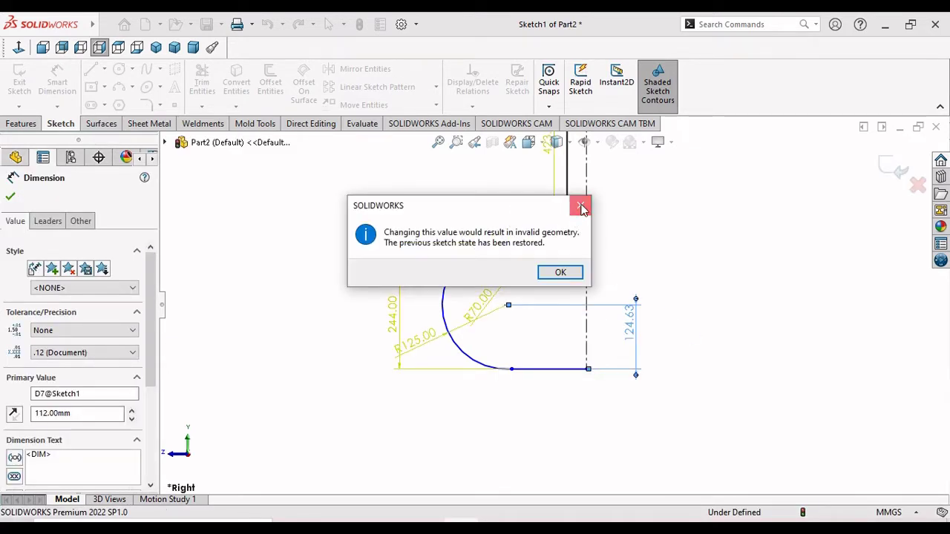
left_click(579, 208)
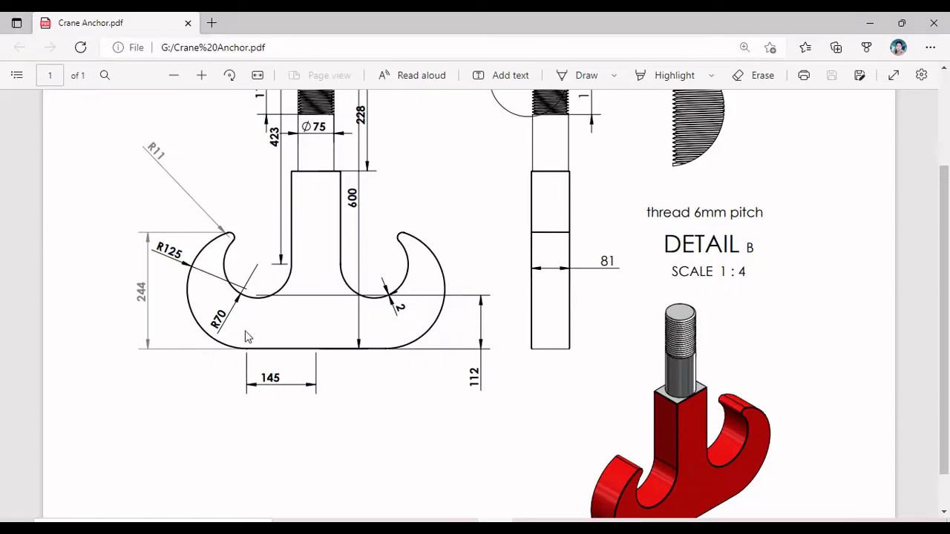
Scroll the Crane Anchor PDF to read the R125, R70, 244, 112 and 145 dimensions
scroll(310, 303, "down", 1)
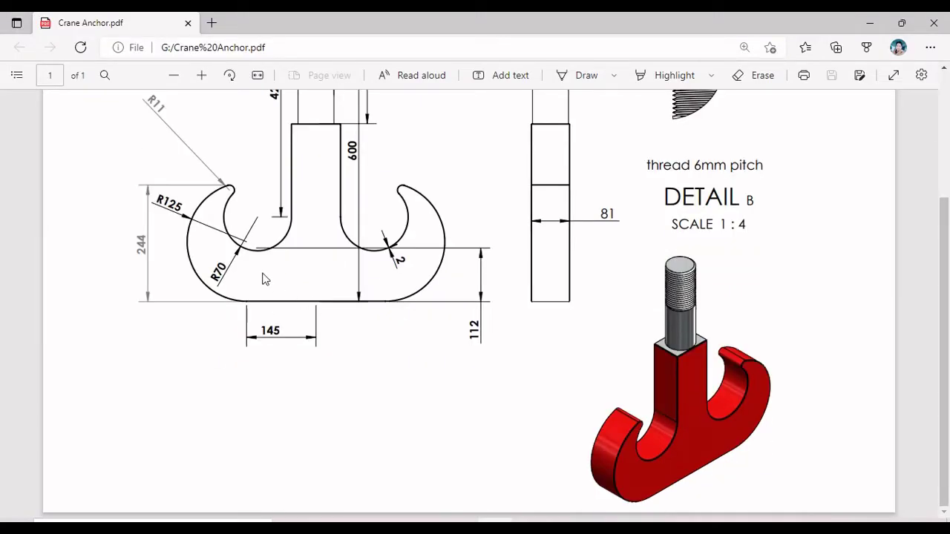
scroll(265, 279, "up", 3)
scroll(275, 392, "down", 3)
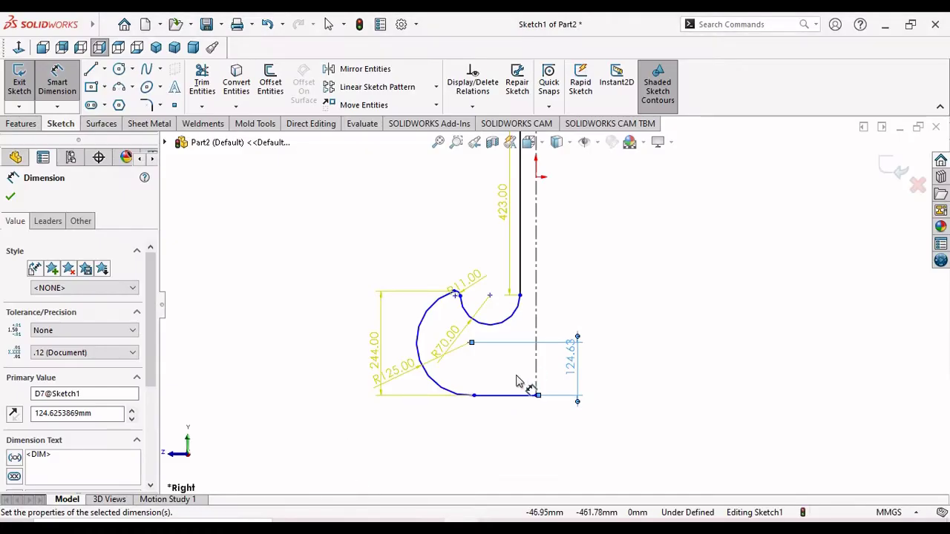
Draw a construction line from the R125 arc across to the right
left_click(104, 68)
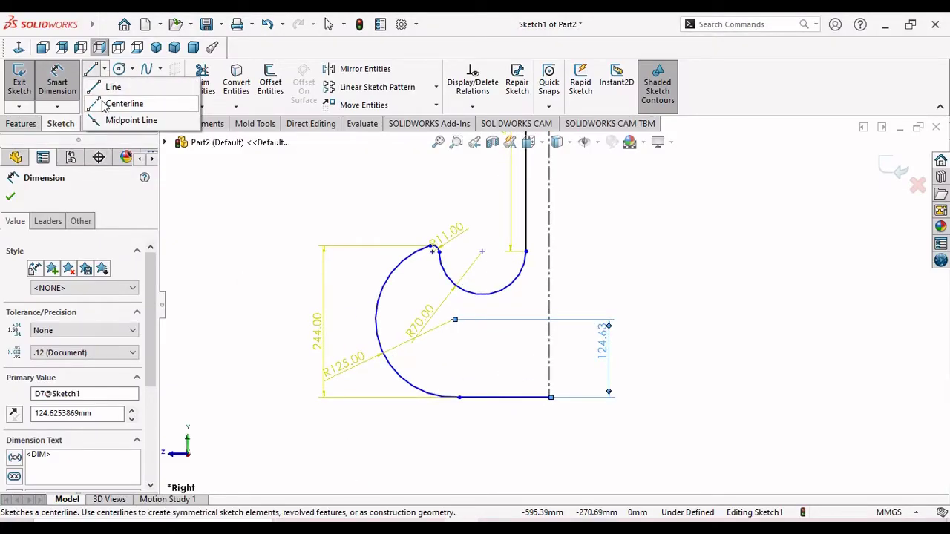
left_click(375, 320)
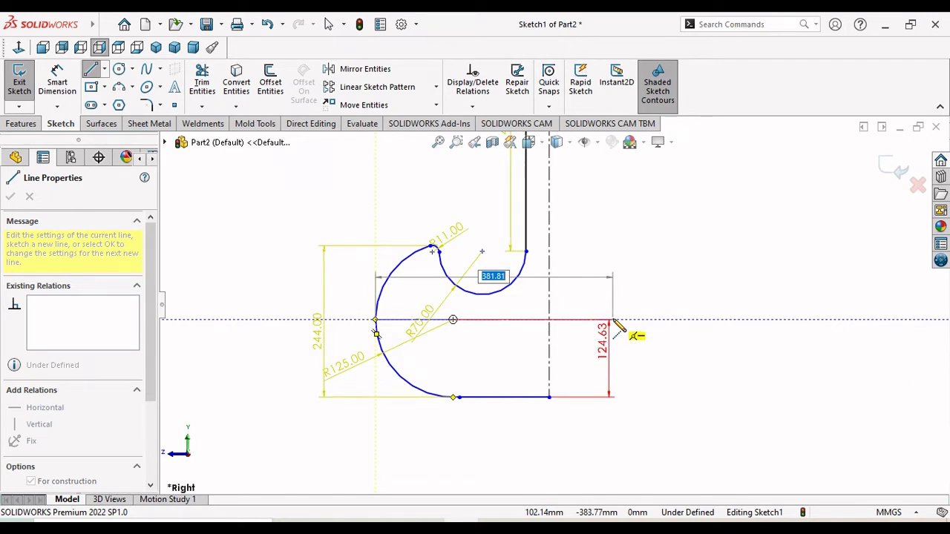
left_click(614, 326)
key("Escape")
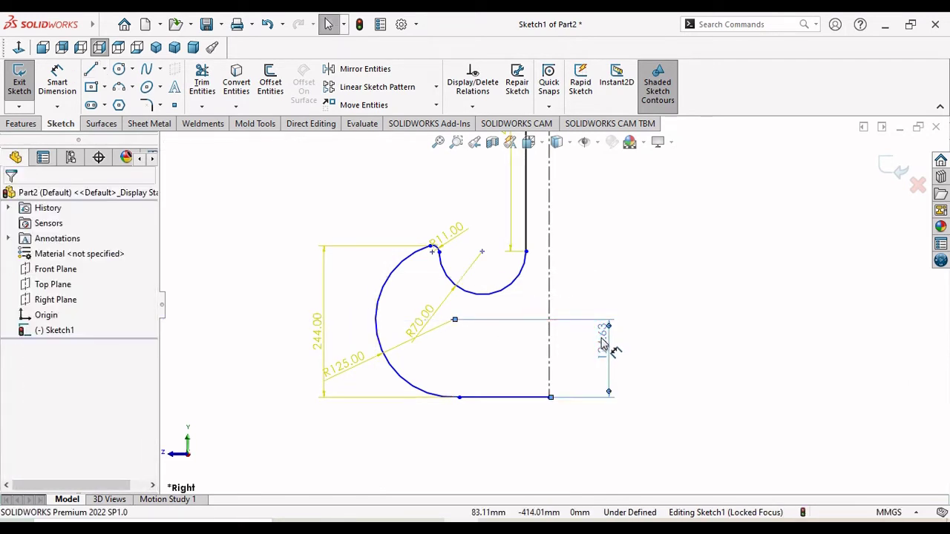
Delete the 124.63 height dimension, move the R125 label down-left, and recheck the PDF
left_click(614, 338)
key("Delete")
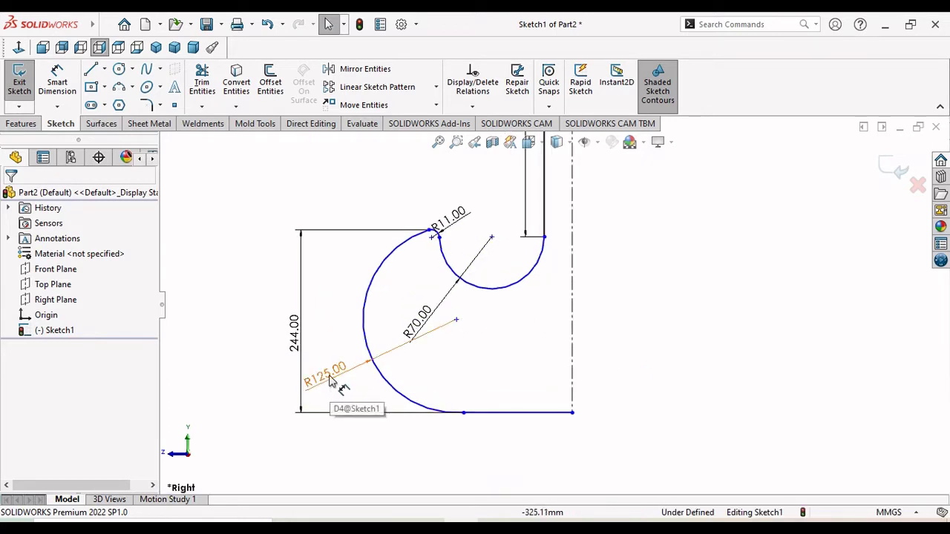
left_click_drag(330, 386, 397, 394)
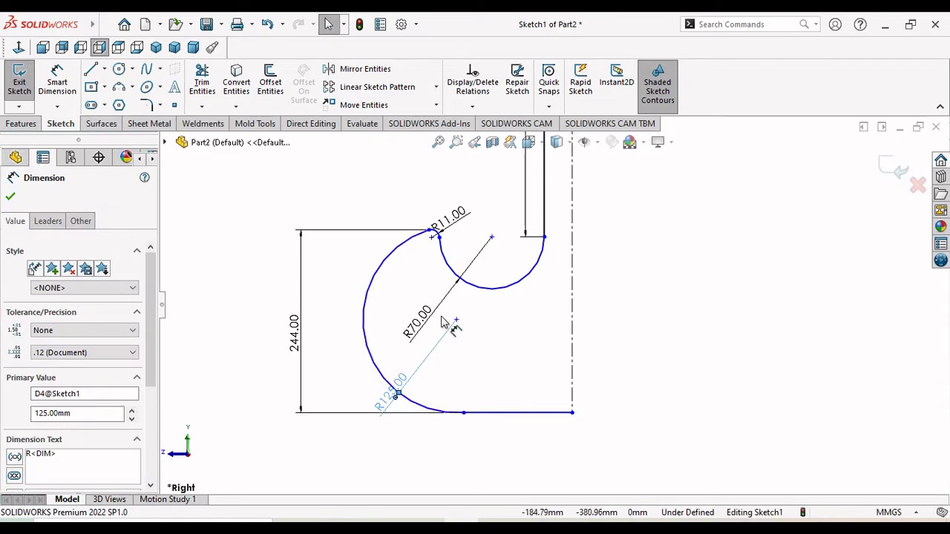
left_click(486, 522)
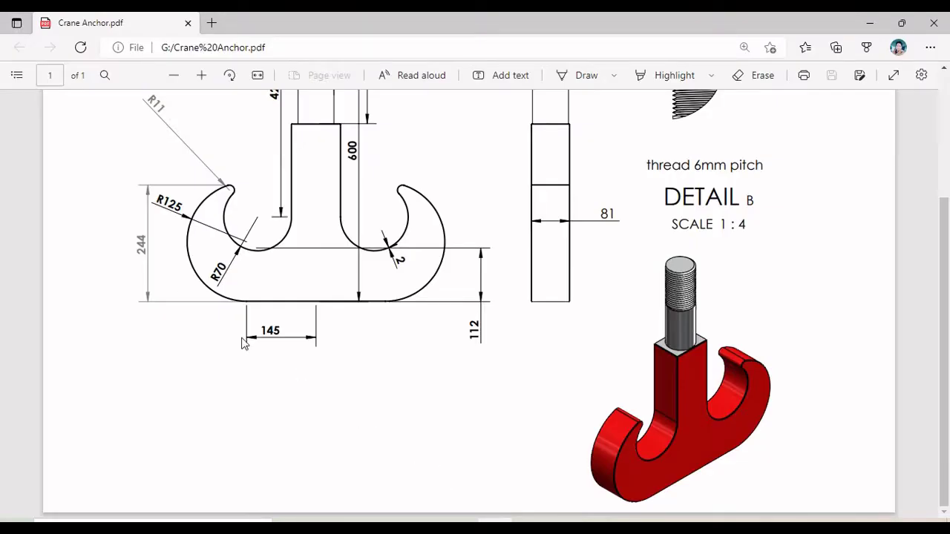
scroll(215, 323, "up", 4)
scroll(199, 309, "down", 1)
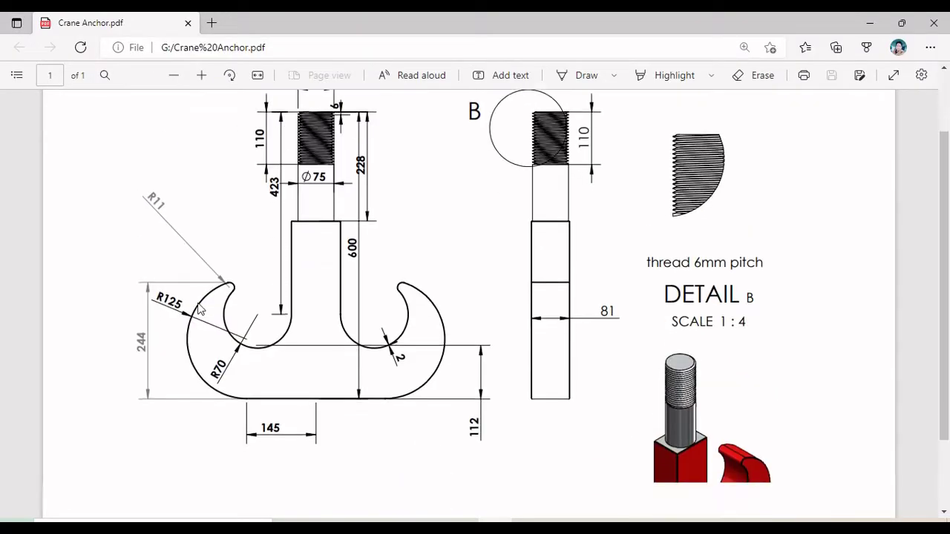
scroll(200, 311, "down", 1)
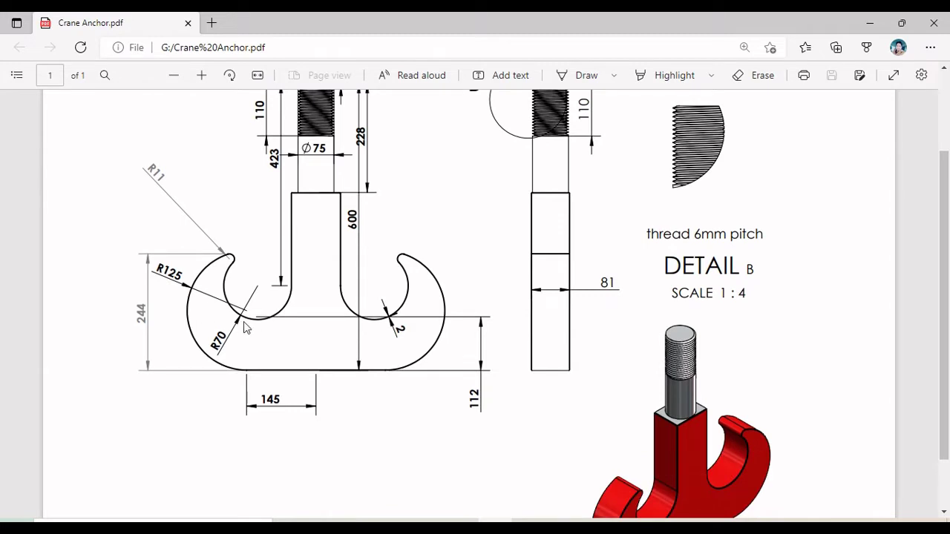
After checking the drawing, reposition the R125.00 label up and left of the hook
left_click(461, 522)
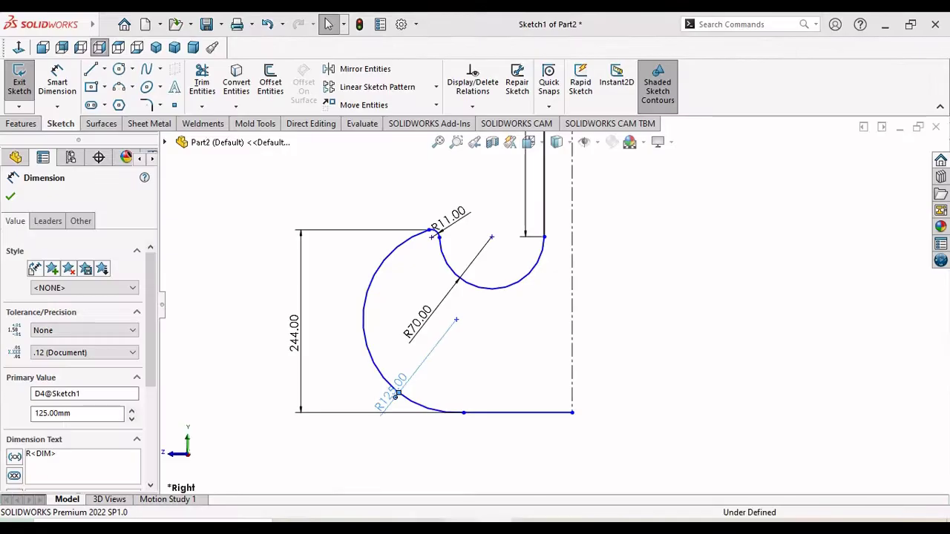
key("z")
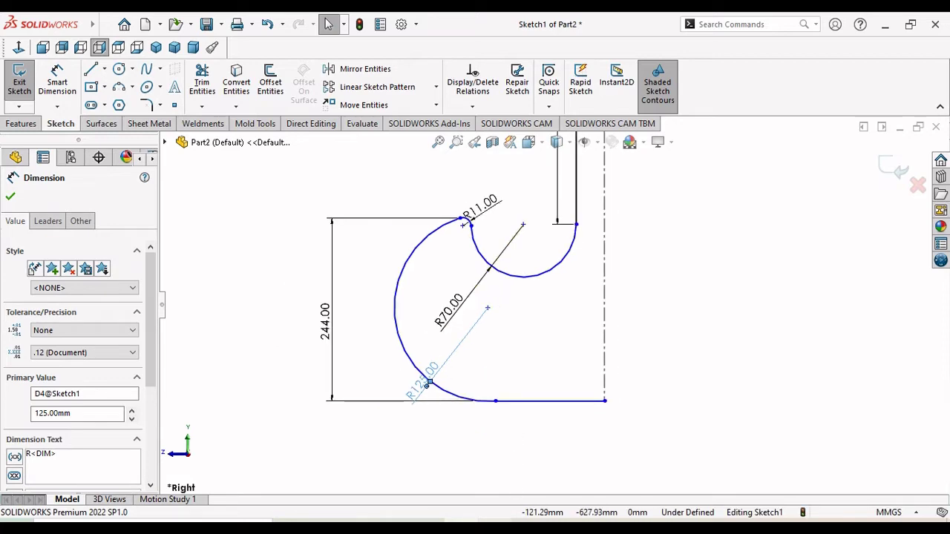
left_click(416, 522)
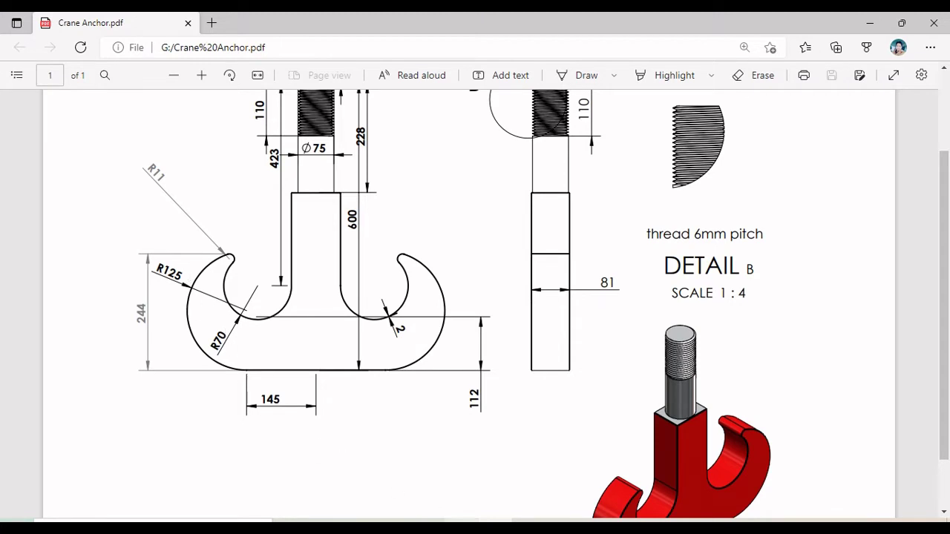
key("alt+Tab")
left_click_drag(428, 383, 366, 372)
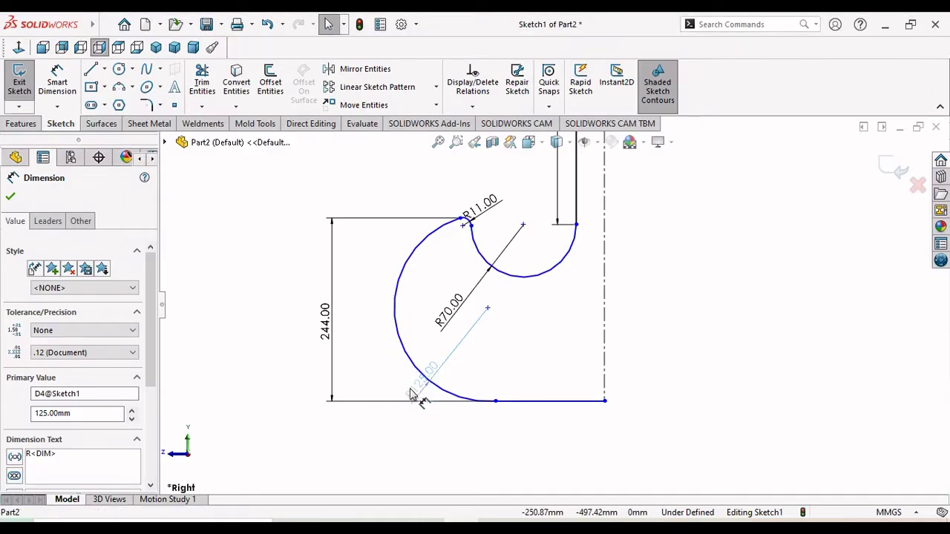
left_click(366, 373)
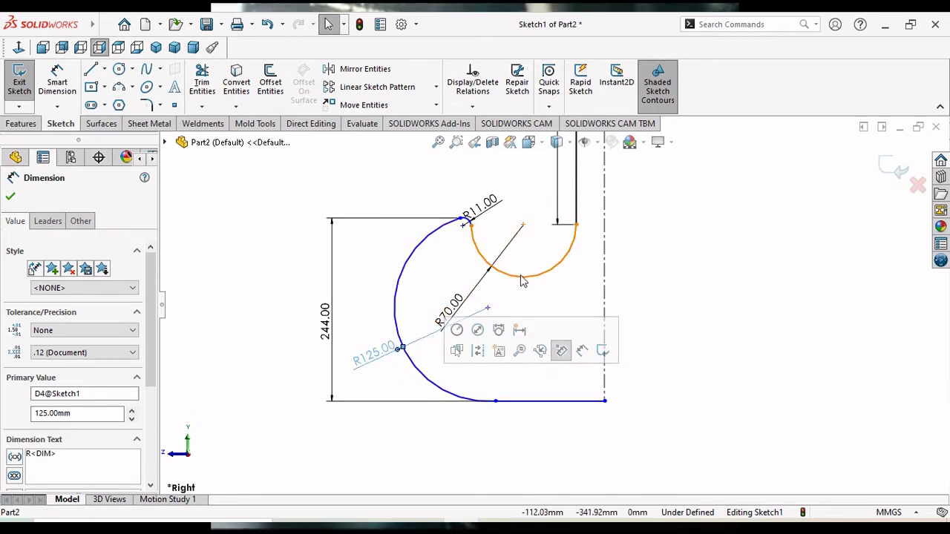
Inspect the R70 arc and view the sketch plane straight on
left_click(486, 266)
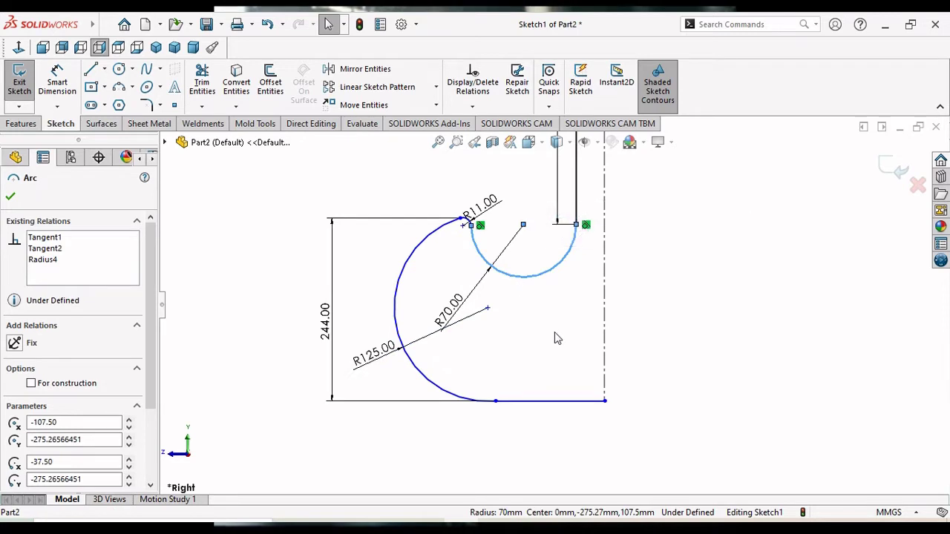
scroll(555, 311, "up", 1)
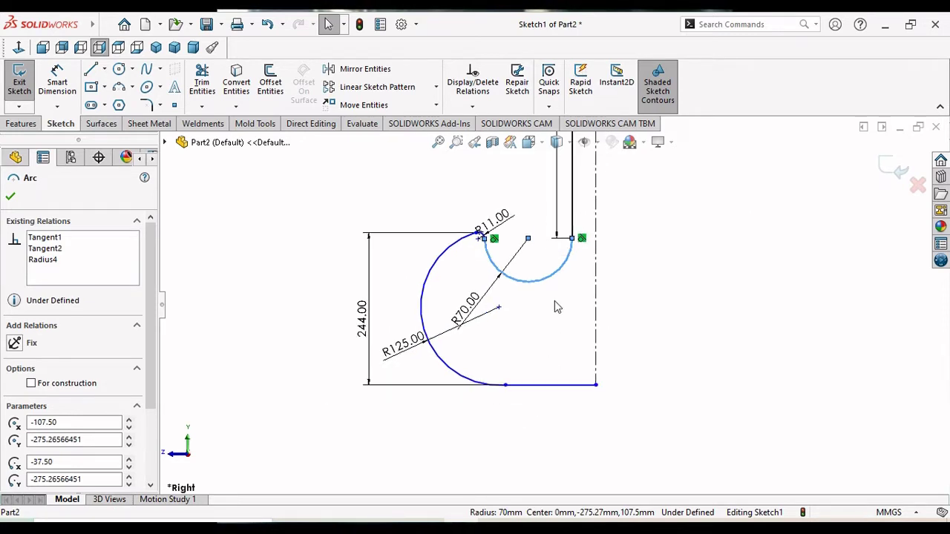
scroll(556, 282, "down", 1)
scroll(508, 263, "down", 5)
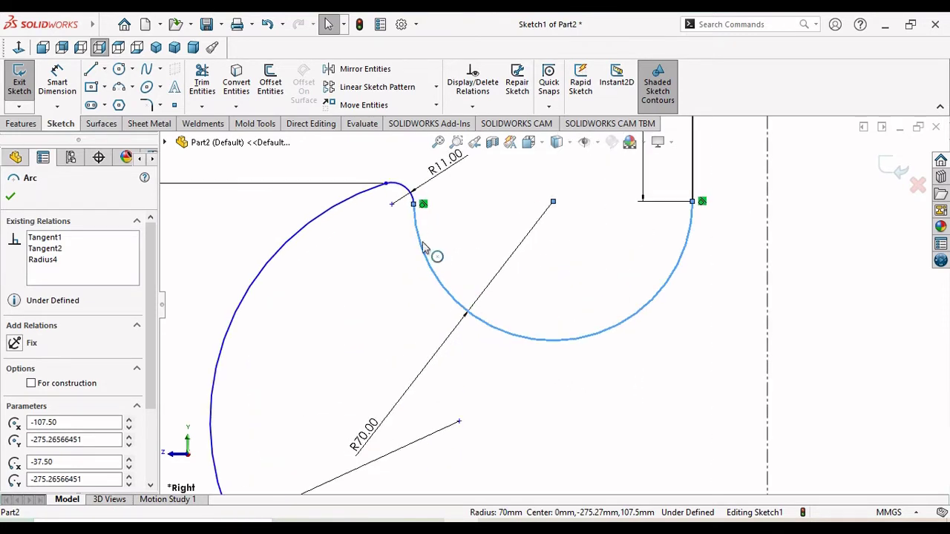
left_click(11, 196)
scroll(386, 178, "down", 2)
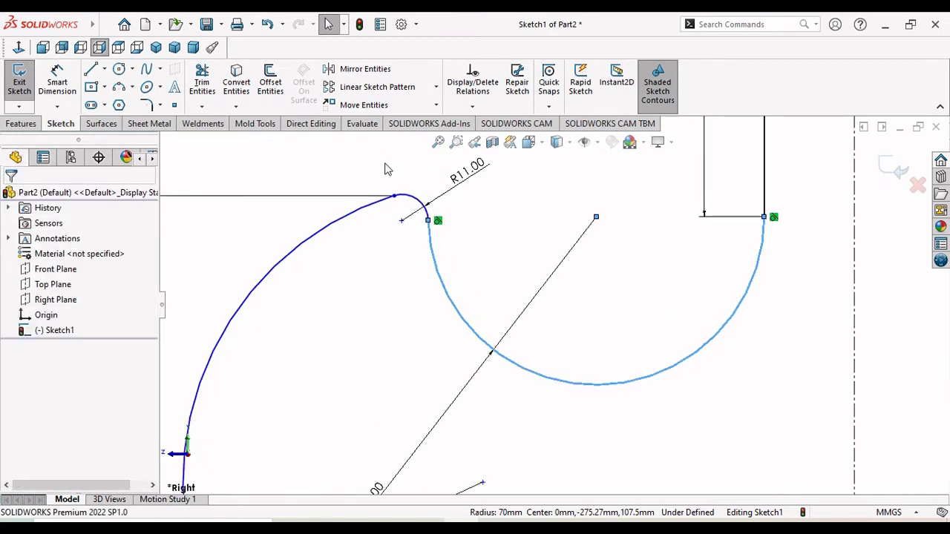
scroll(408, 230, "down", 1)
scroll(416, 252, "down", 1)
scroll(428, 265, "up", 1)
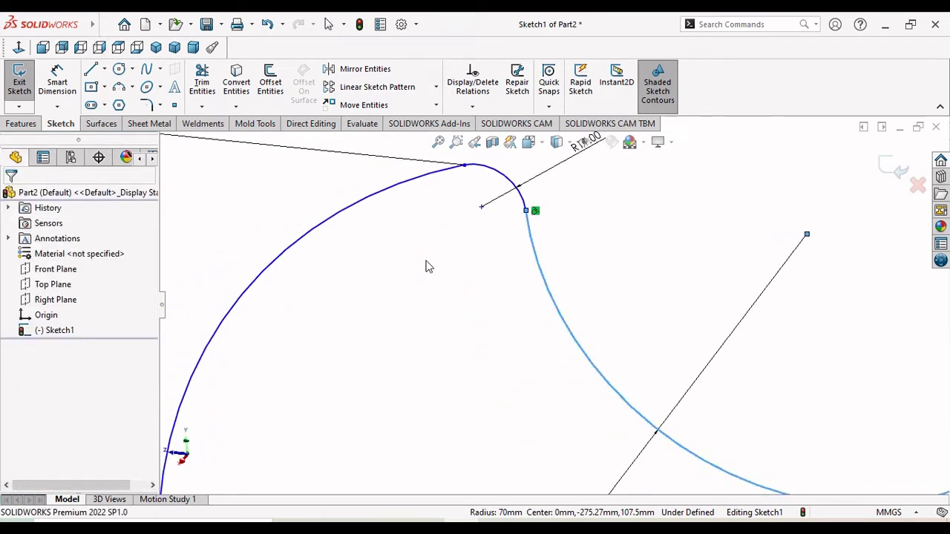
scroll(431, 265, "up", 1)
scroll(430, 265, "up", 1)
scroll(549, 299, "up", 2)
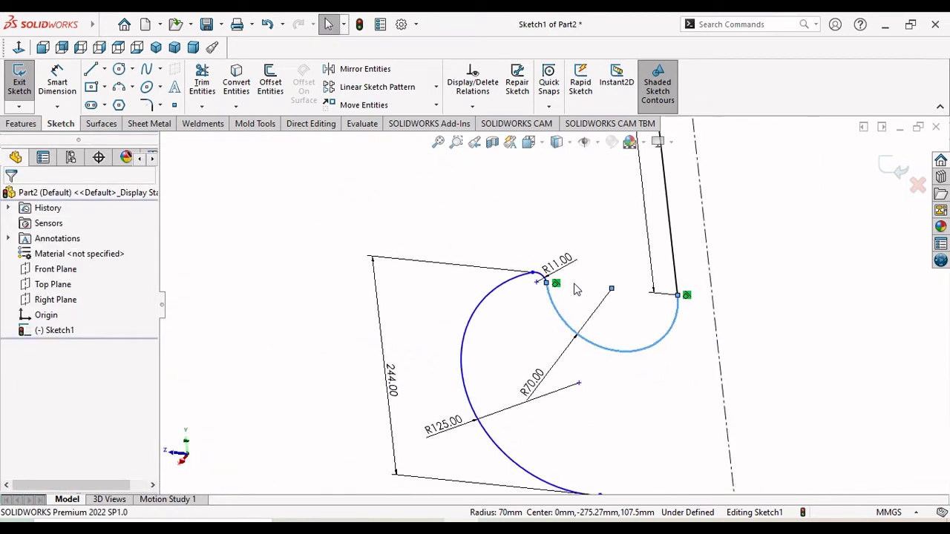
scroll(564, 300, "up", 3)
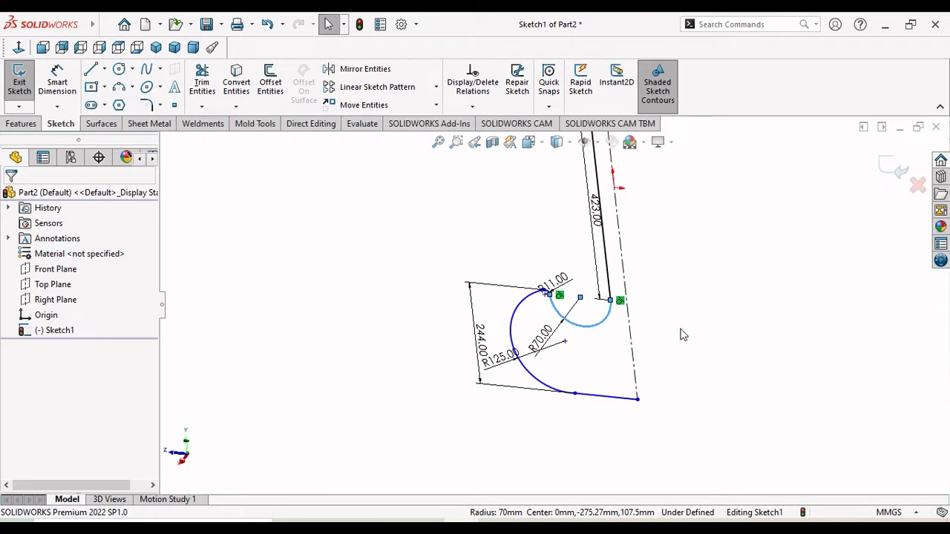
left_click(19, 50)
scroll(481, 349, "down", 3)
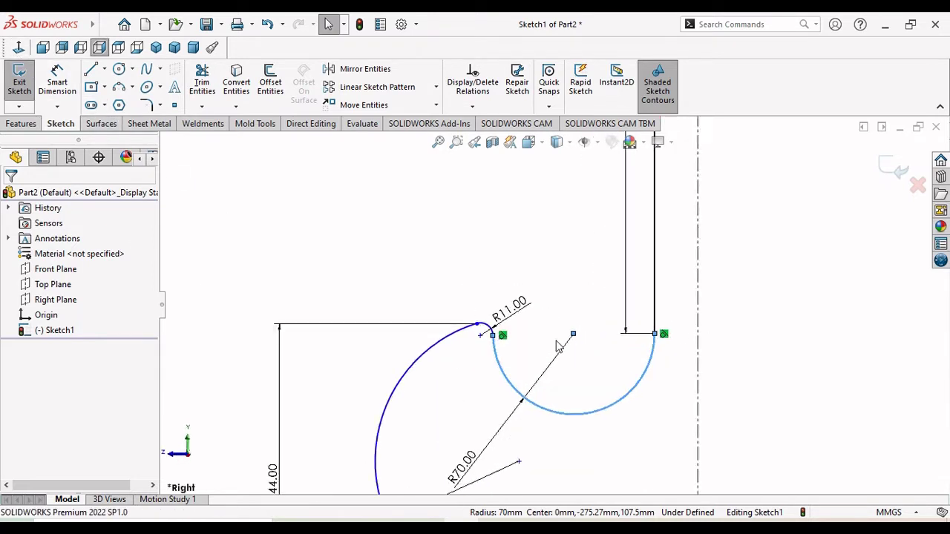
scroll(481, 349, "down", 1)
scroll(481, 349, "down", 1)
scroll(480, 348, "down", 2)
Inspect the R11 corner arcs, the R70 arc and the arc–line junction by selecting them, then clear the selection
mouse_move(494, 284)
left_mouse_down()
mouse_move(422, 367)
mouse_move(479, 335)
left_mouse_up()
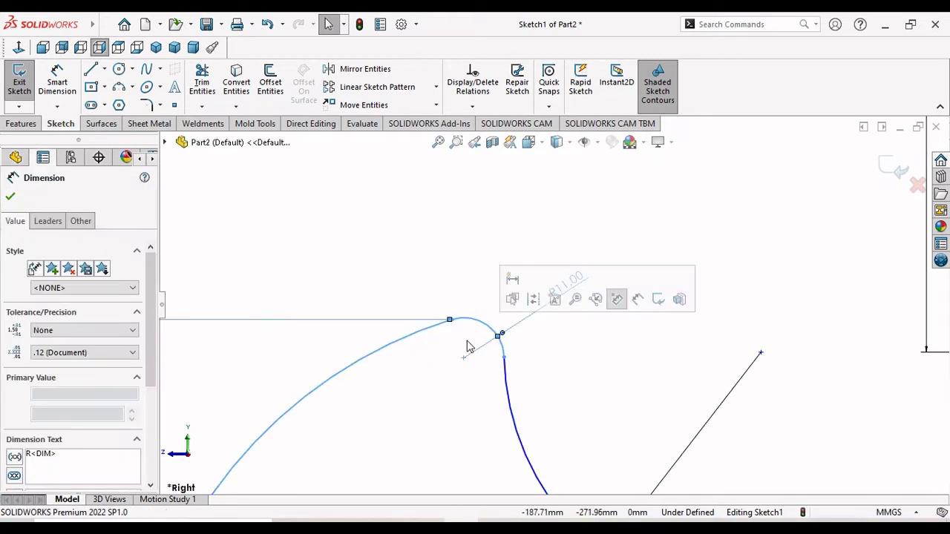
left_click(582, 378)
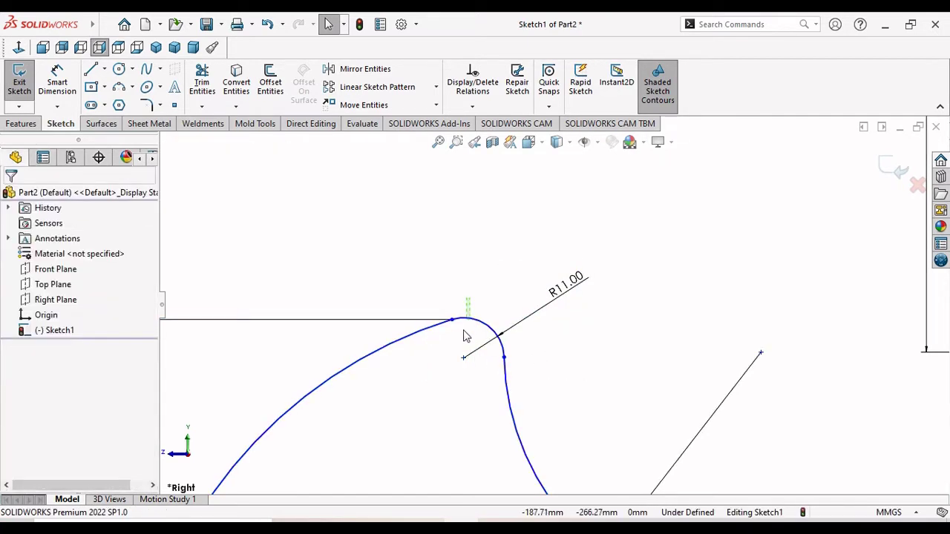
left_click_drag(469, 297, 421, 346)
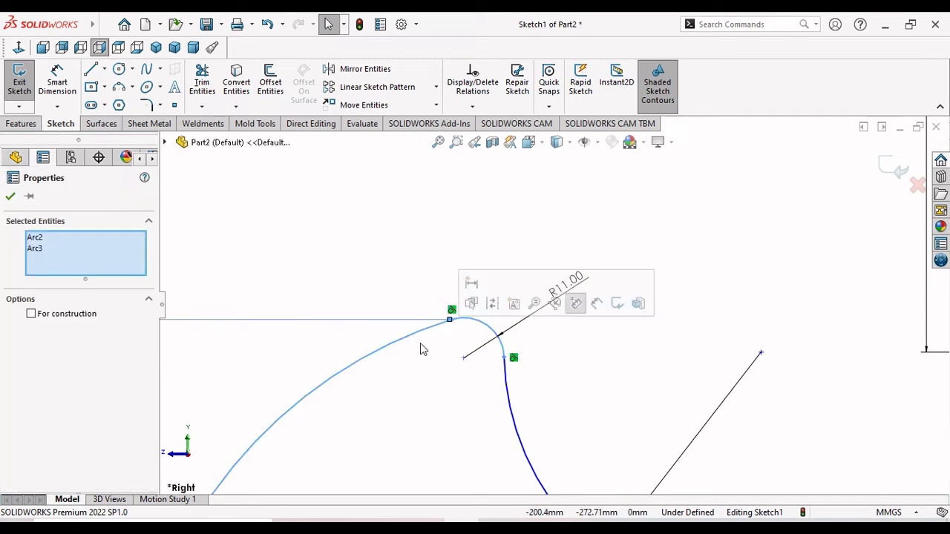
left_click(605, 359)
left_click(462, 322)
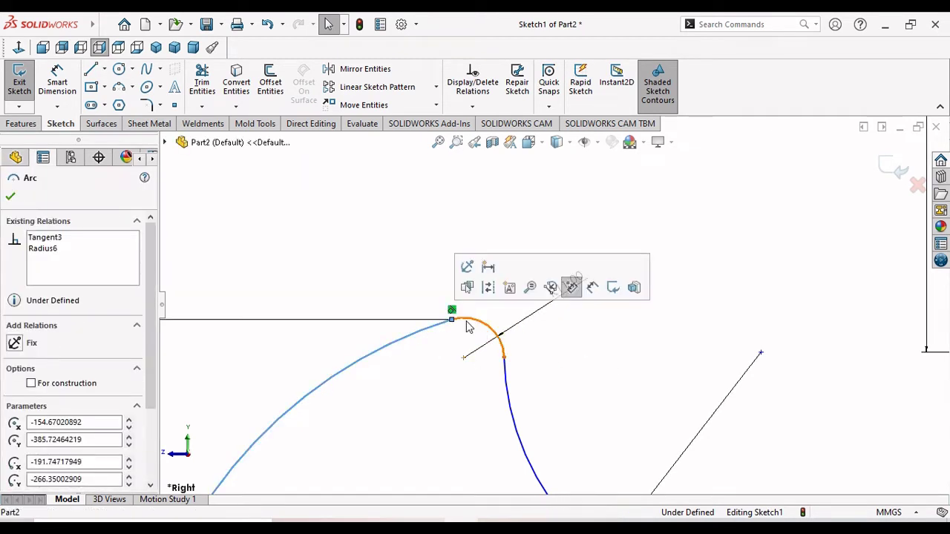
left_click(452, 311)
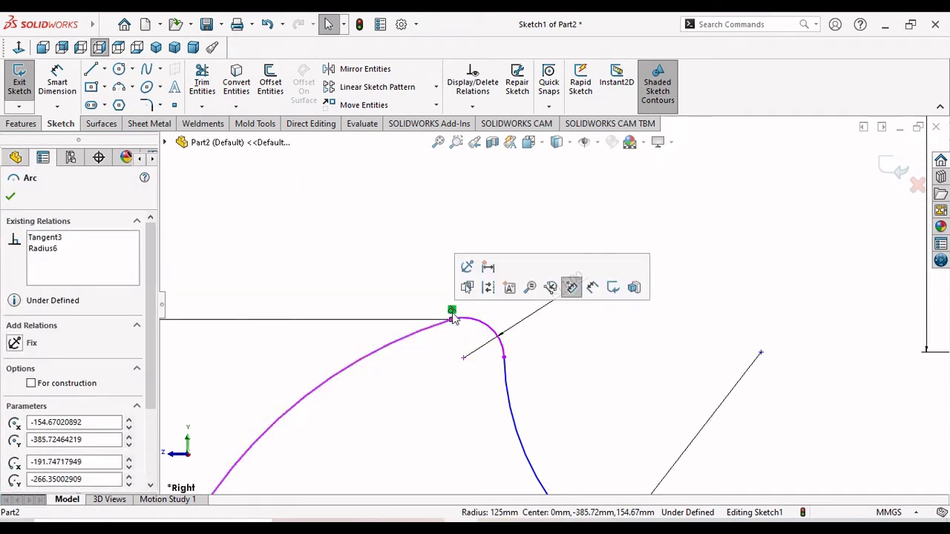
left_click(512, 383)
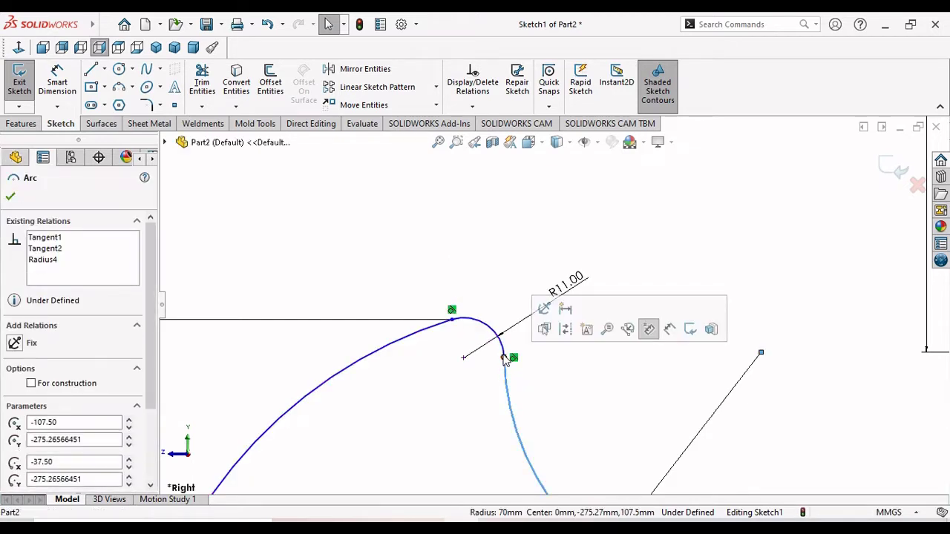
key("Escape")
scroll(468, 367, "up", 3)
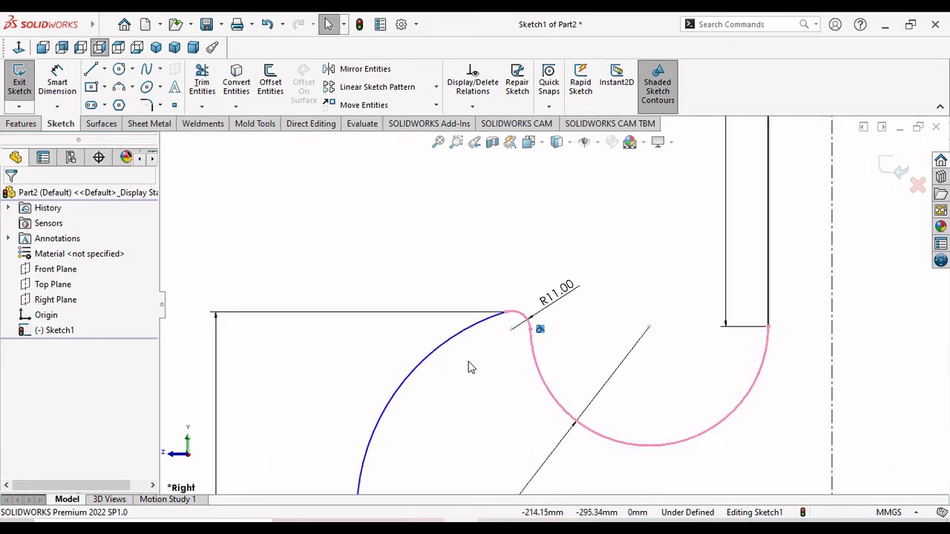
scroll(468, 364, "up", 3)
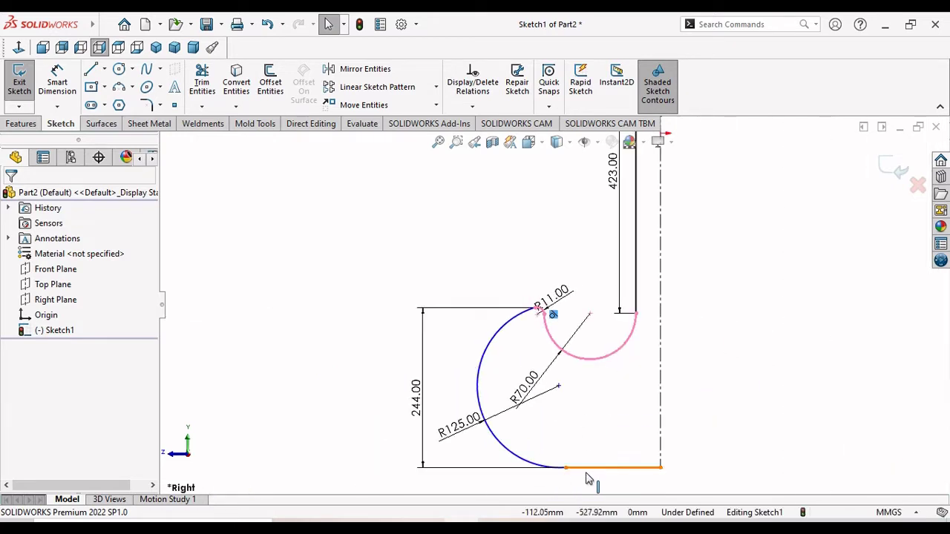
scroll(594, 460, "down", 3)
scroll(531, 429, "down", 2)
left_click_drag(540, 366, 501, 431)
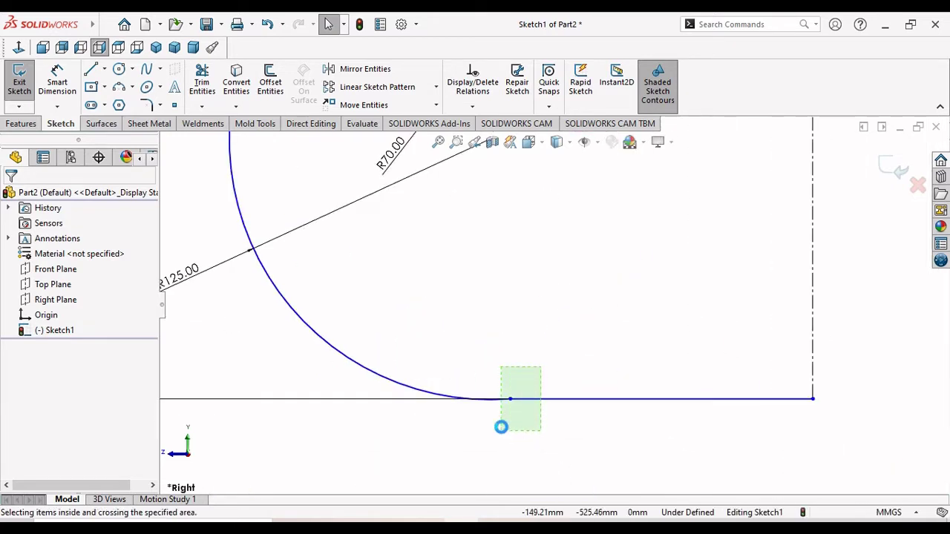
key("Escape")
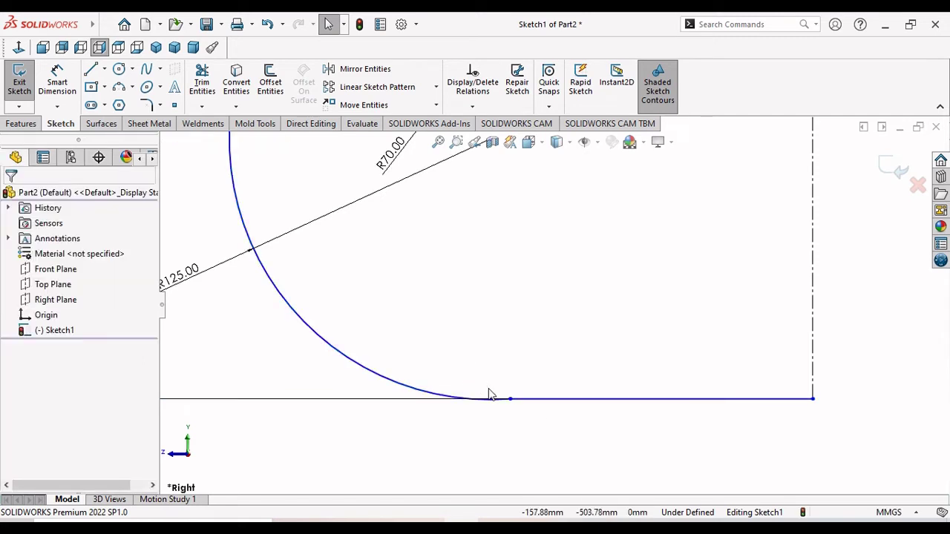
Make the large R125 arc tangent to the bottom line
left_click(511, 401)
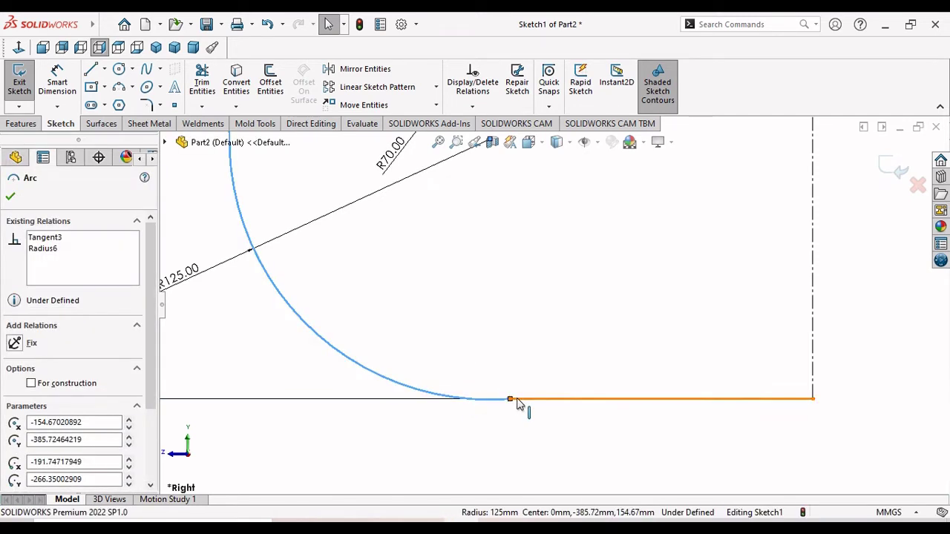
left_click(518, 402)
left_click(512, 401, "ctrl")
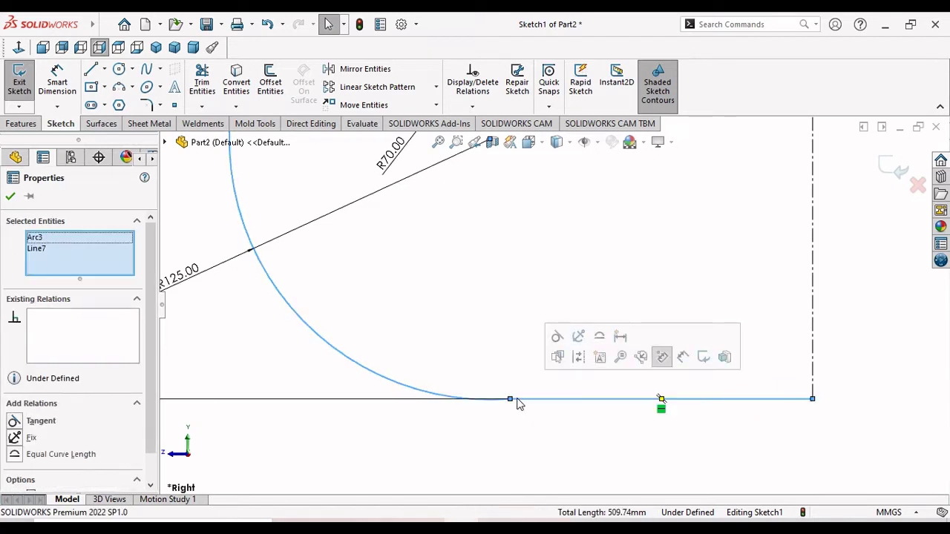
left_click(556, 337)
Fit the sketch and select the R11 and R70 arcs together to check their joint
key("f")
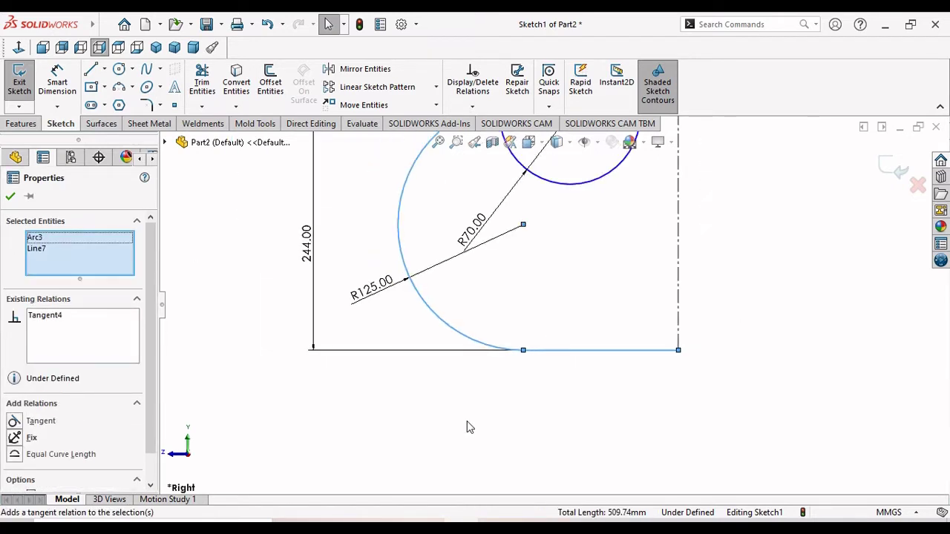
scroll(527, 273, "down", 2)
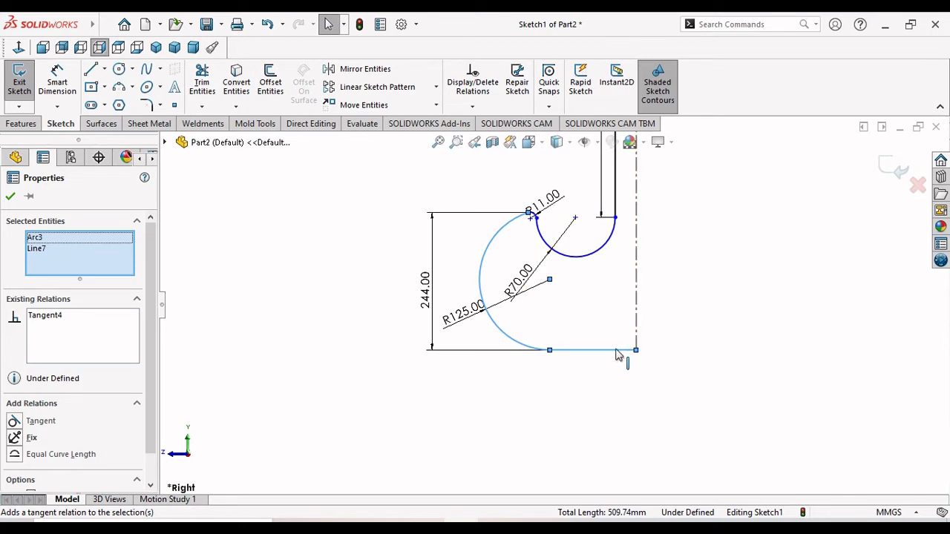
scroll(617, 349, "down", 2)
scroll(546, 239, "up", 1)
scroll(536, 246, "down", 1)
scroll(540, 248, "down", 2)
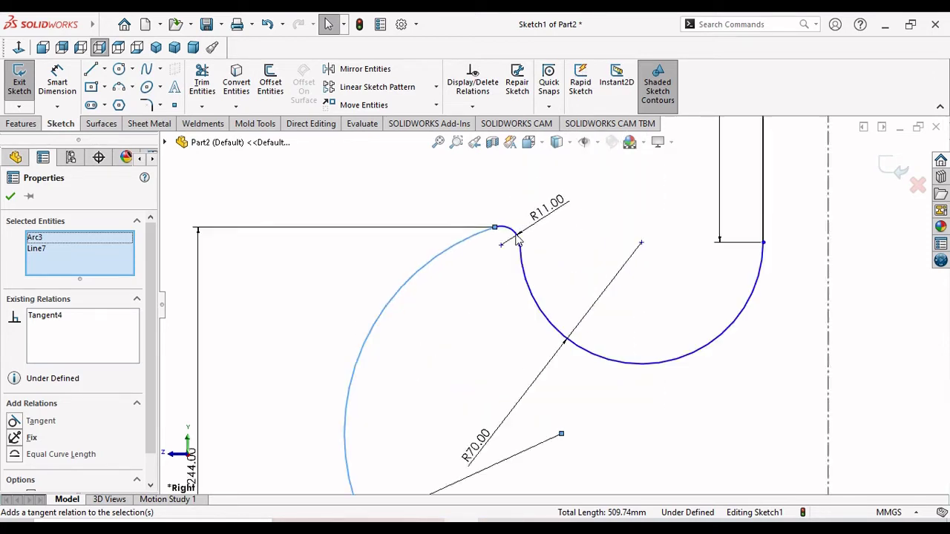
scroll(558, 275, "down", 3)
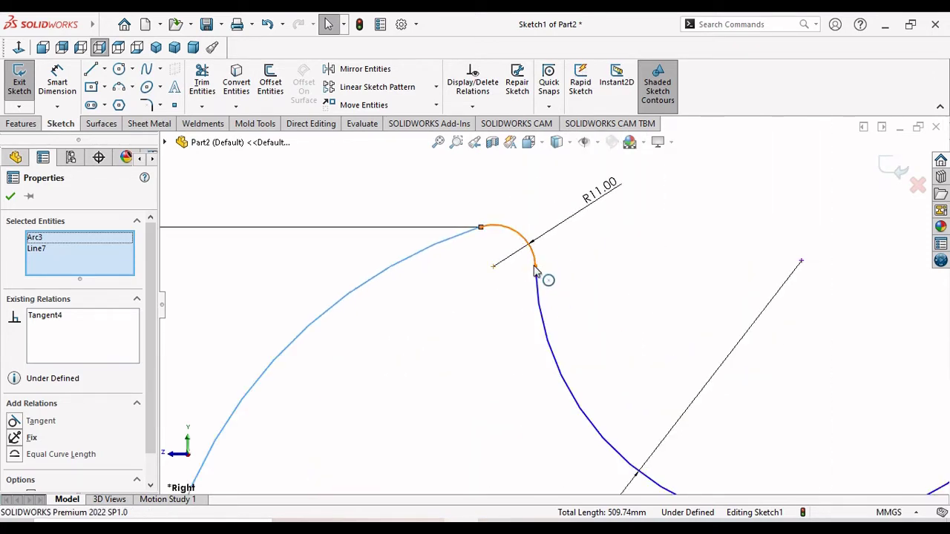
left_click(535, 261)
left_click(538, 281, "ctrl")
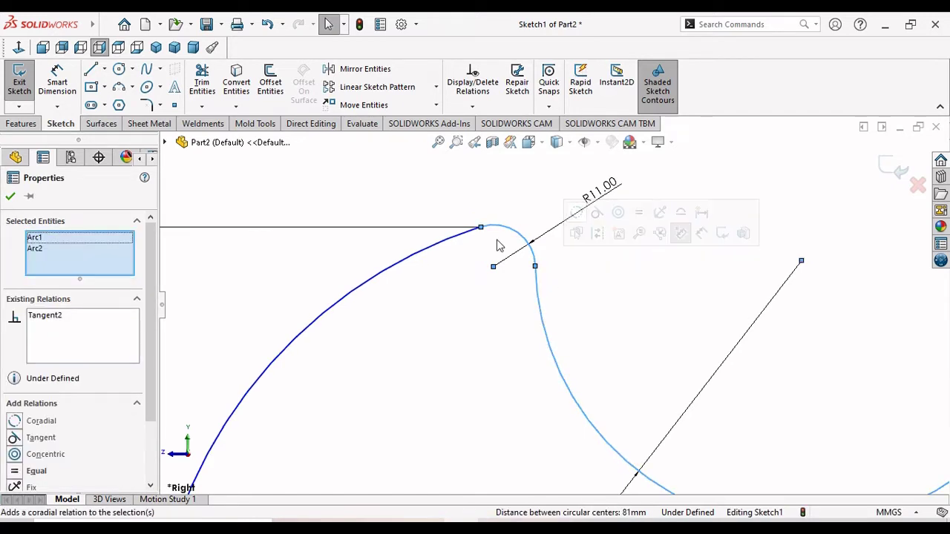
Check the joint between the vertical shank line and the R70 arc, then start Smart Dimension
key("f")
scroll(696, 288, "down", 3)
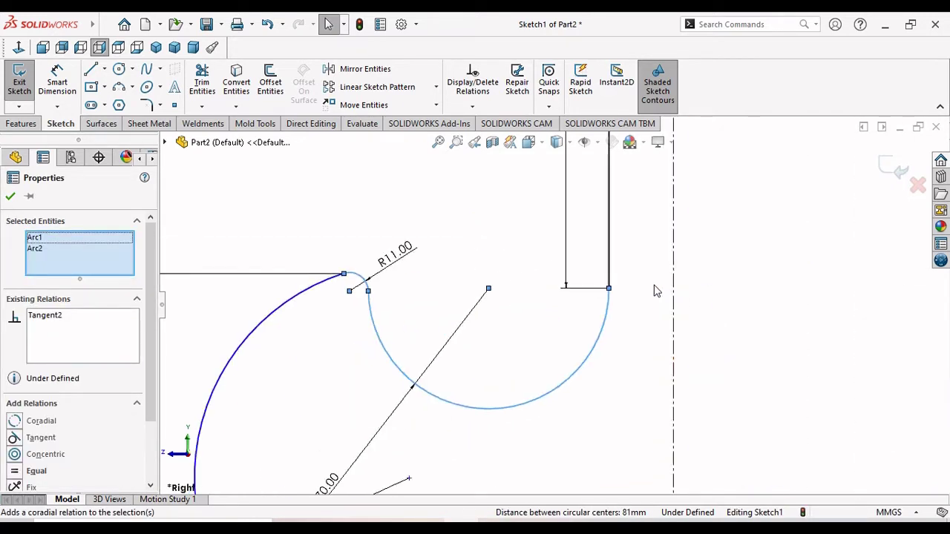
scroll(657, 290, "down", 2)
left_click(543, 295)
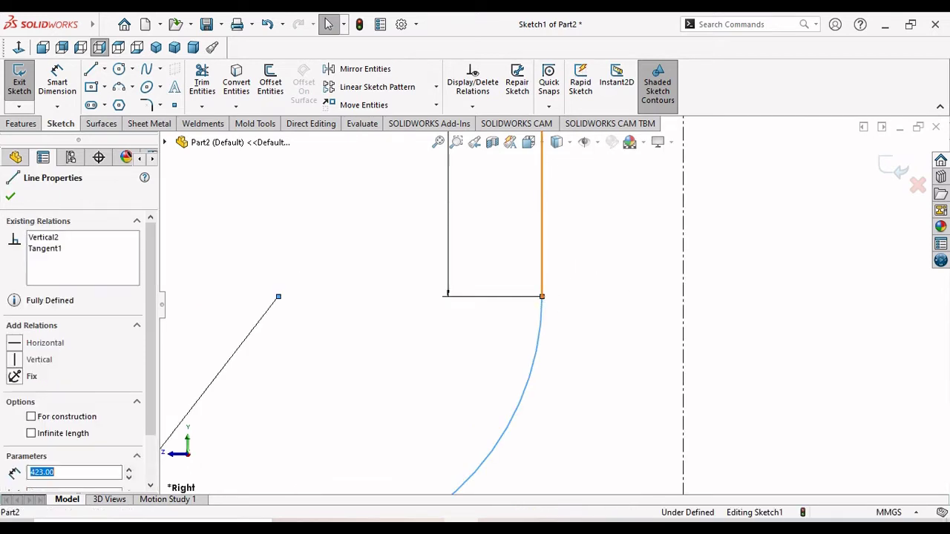
left_click(552, 318, "ctrl")
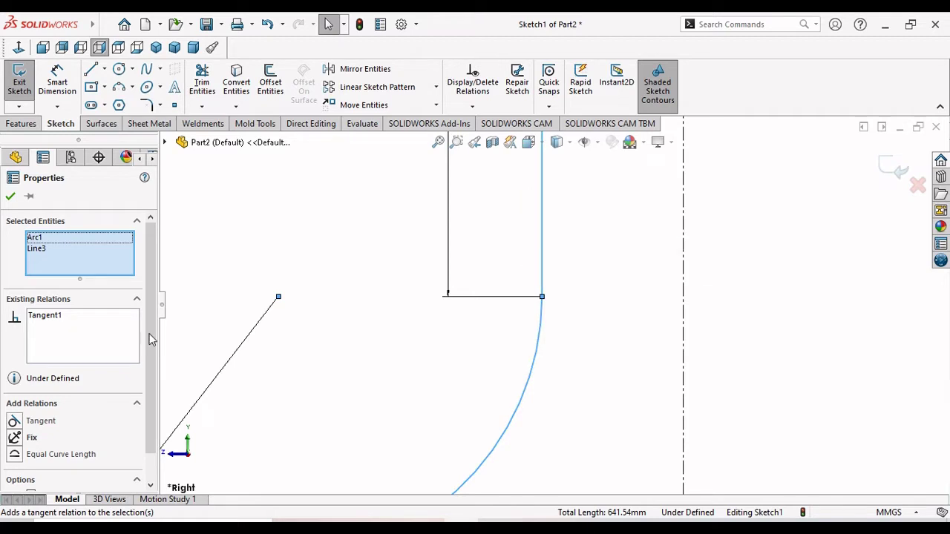
left_click(10, 196)
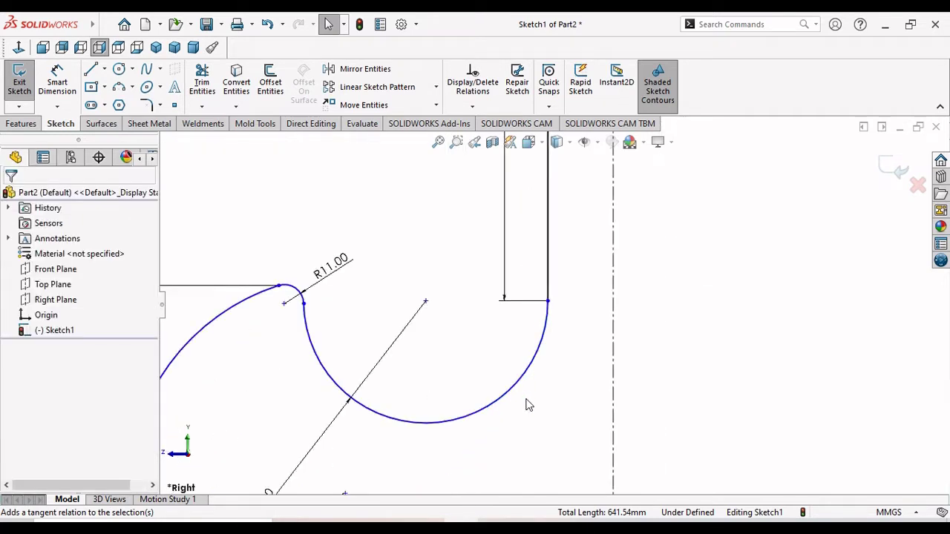
scroll(540, 418, "down", 1)
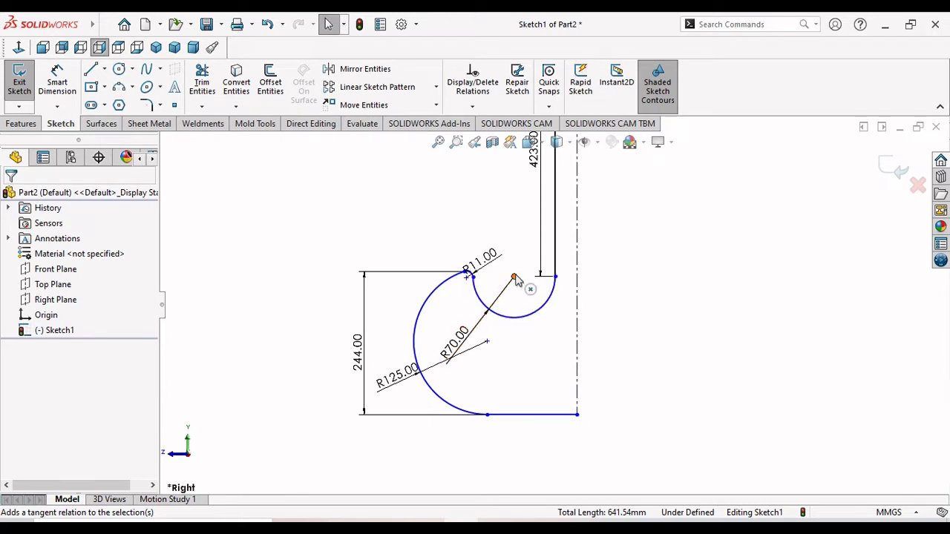
left_click(57, 78)
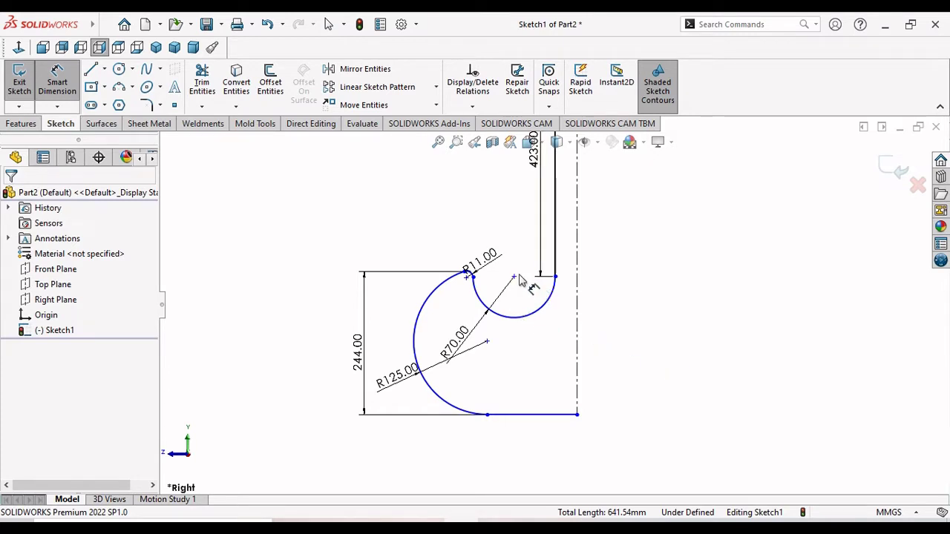
key("alt+Tab")
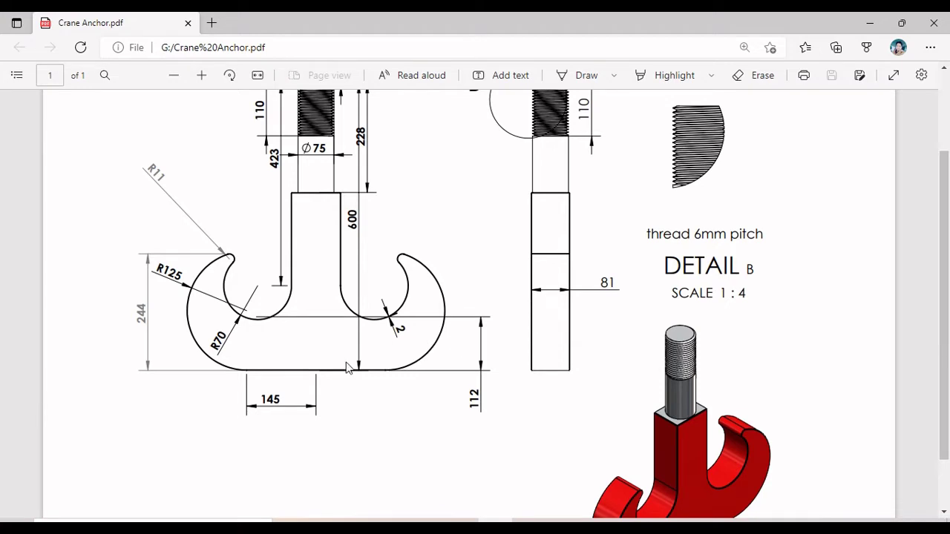
scroll(345, 368, "up", 3)
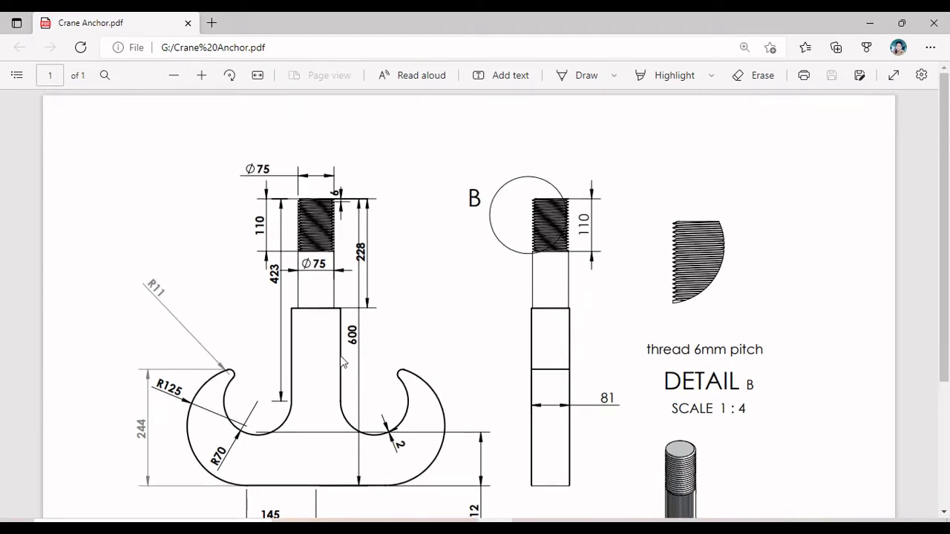
scroll(294, 380, "down", 2)
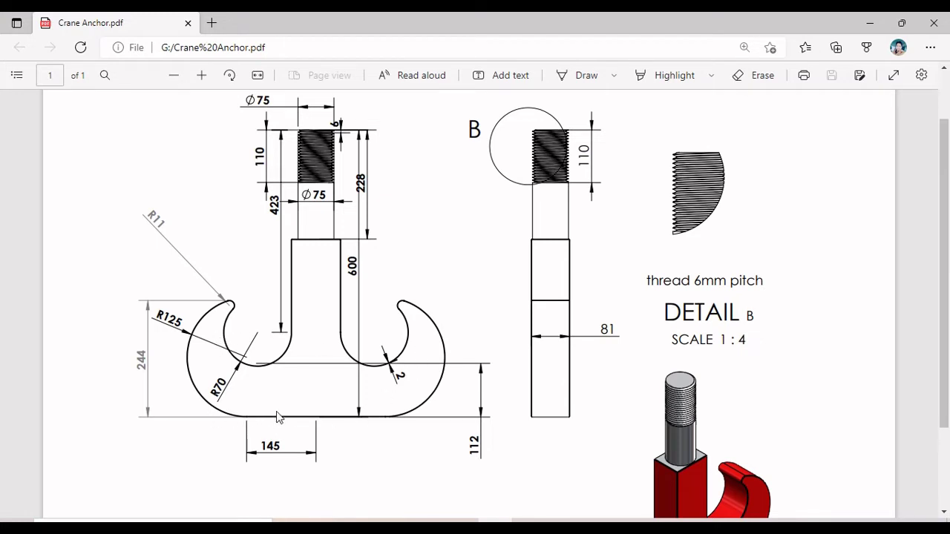
scroll(531, 410, "down", 3)
scroll(457, 402, "up", 2)
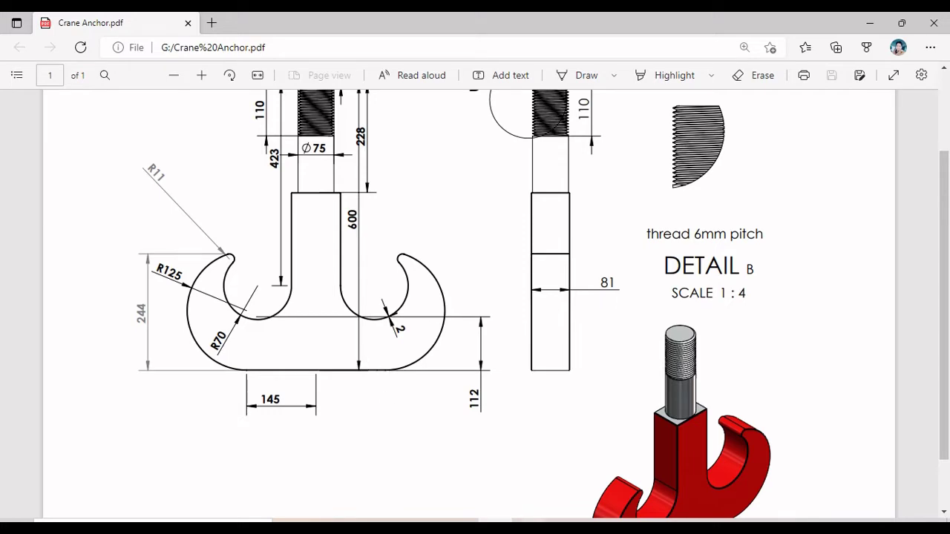
Dimension the inner hook arc's bottom above the bottom line as 112 mm
left_click(469, 510)
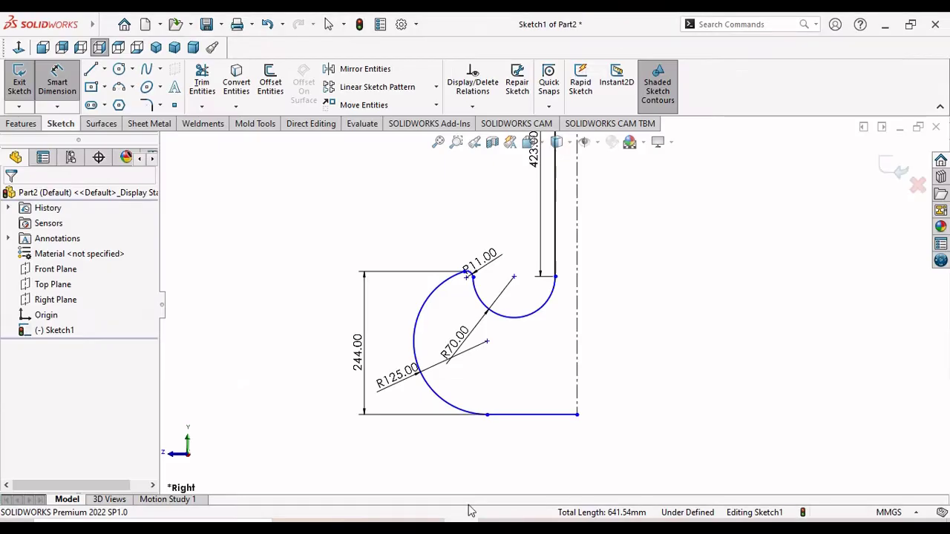
scroll(525, 429, "down", 1)
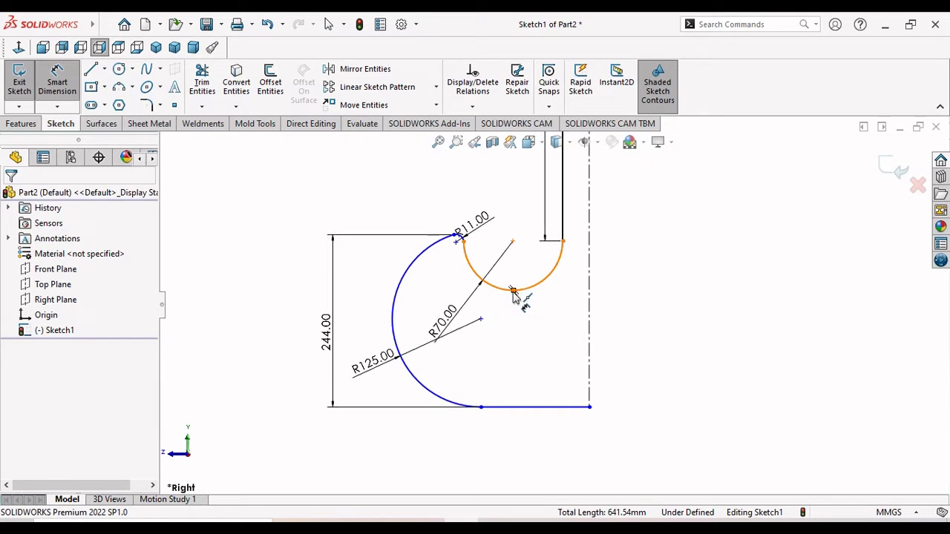
left_click(512, 291)
left_click(518, 407)
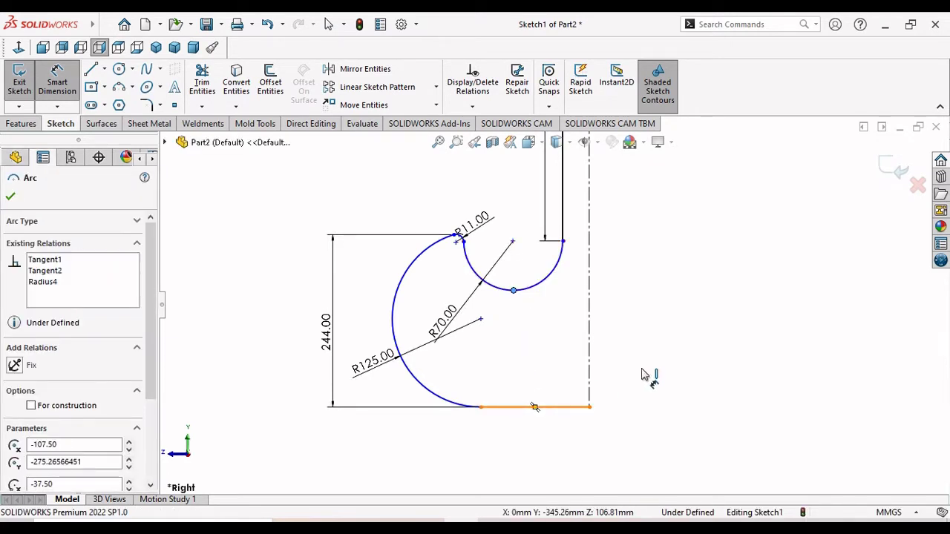
left_click(681, 354)
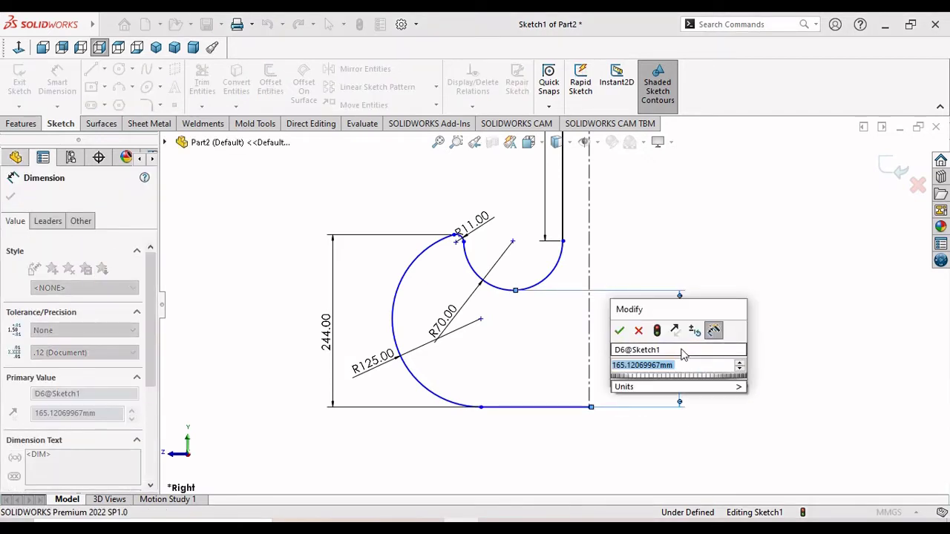
type("112")
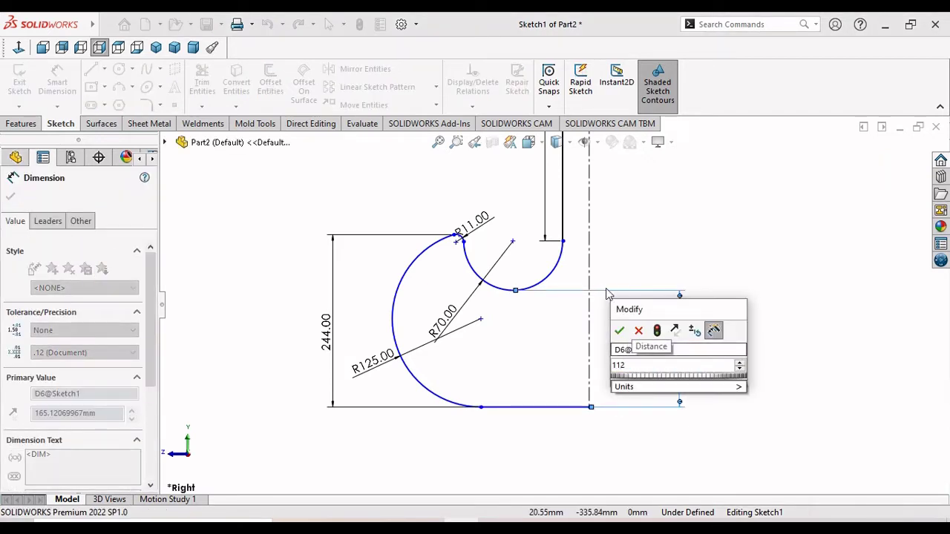
left_click(618, 331)
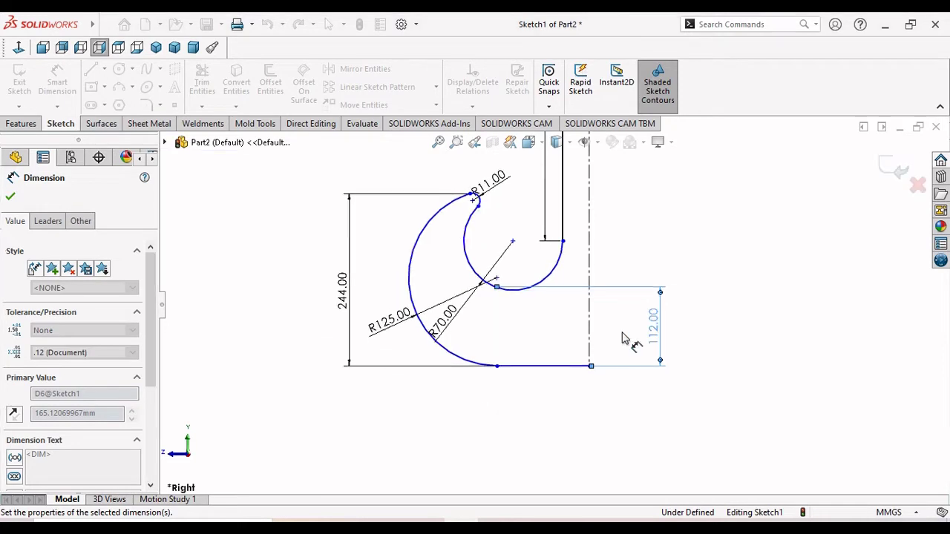
Move the R125 label higher and place the 130.42 length dimension below the bottom line
scroll(539, 413, "up", 5)
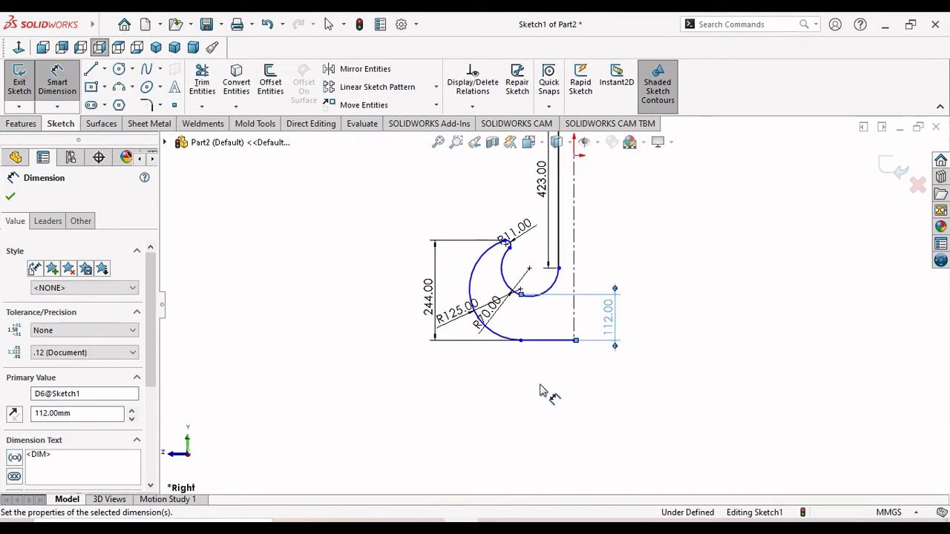
scroll(568, 308, "down", 2)
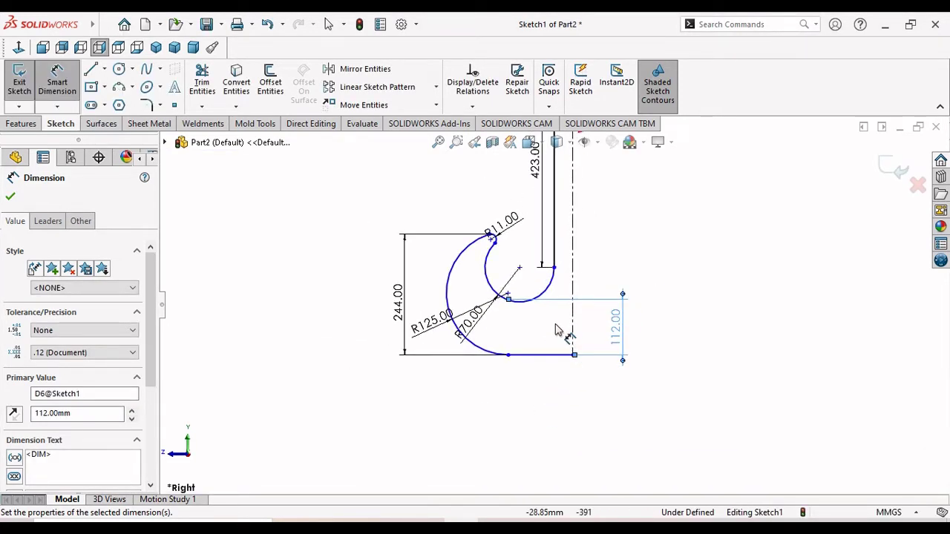
scroll(532, 307, "down", 2)
scroll(583, 331, "down", 1)
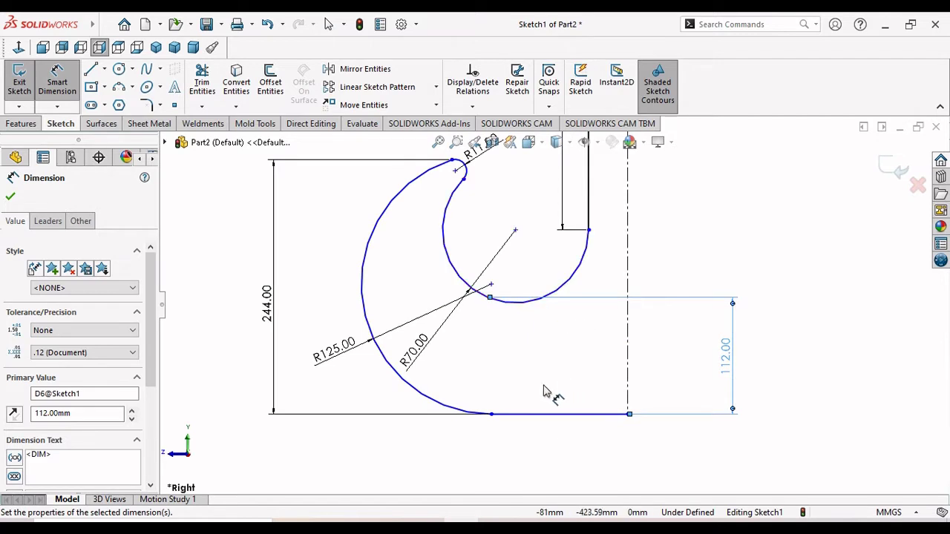
scroll(564, 349, "up", 1)
scroll(581, 307, "up", 1)
scroll(580, 307, "down", 1)
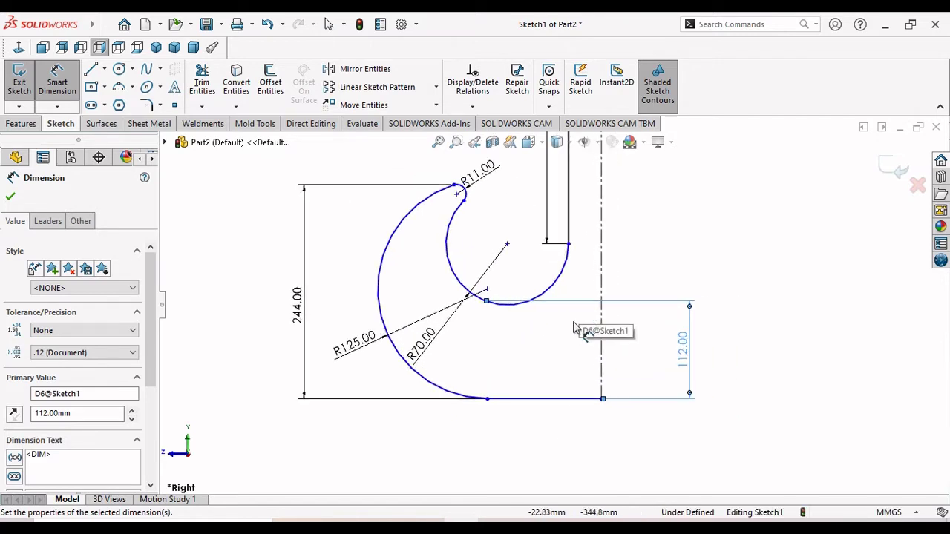
left_click_drag(364, 349, 354, 278)
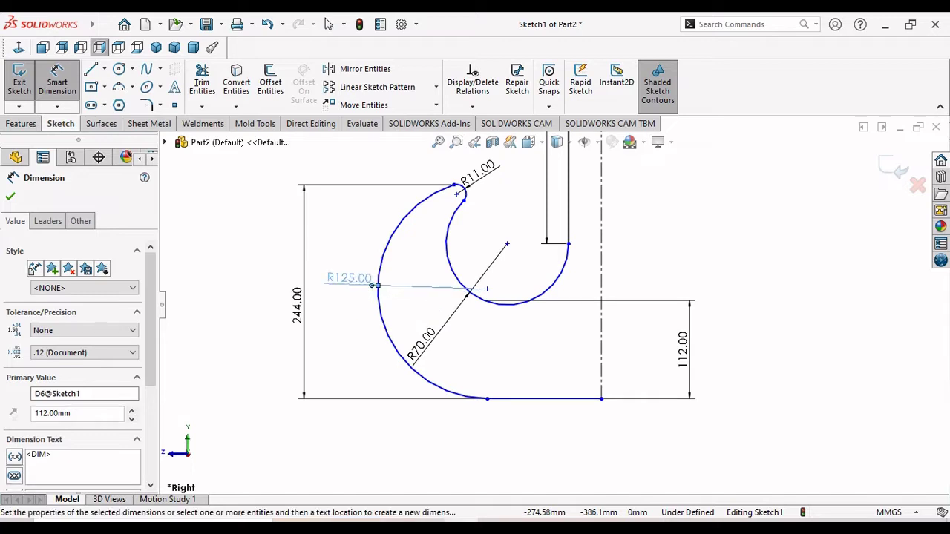
left_click(522, 405)
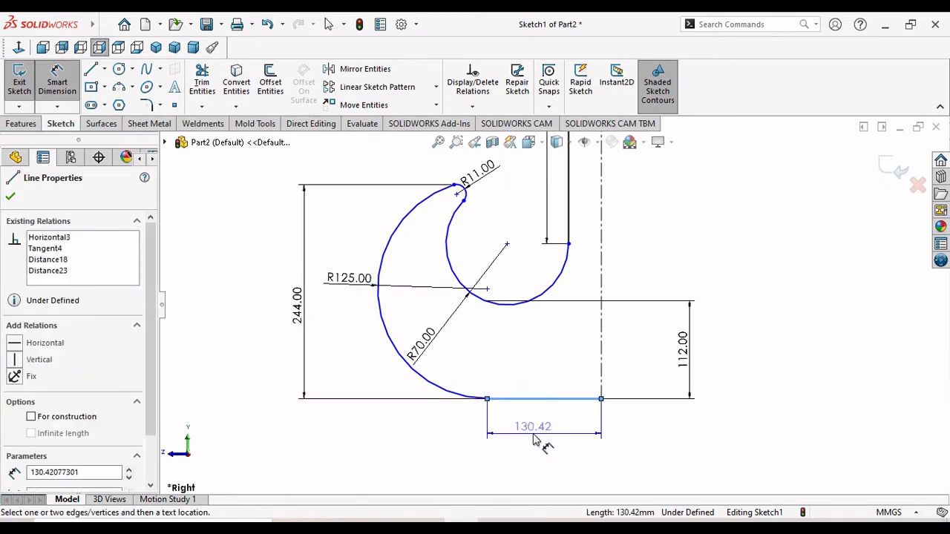
left_click(545, 444)
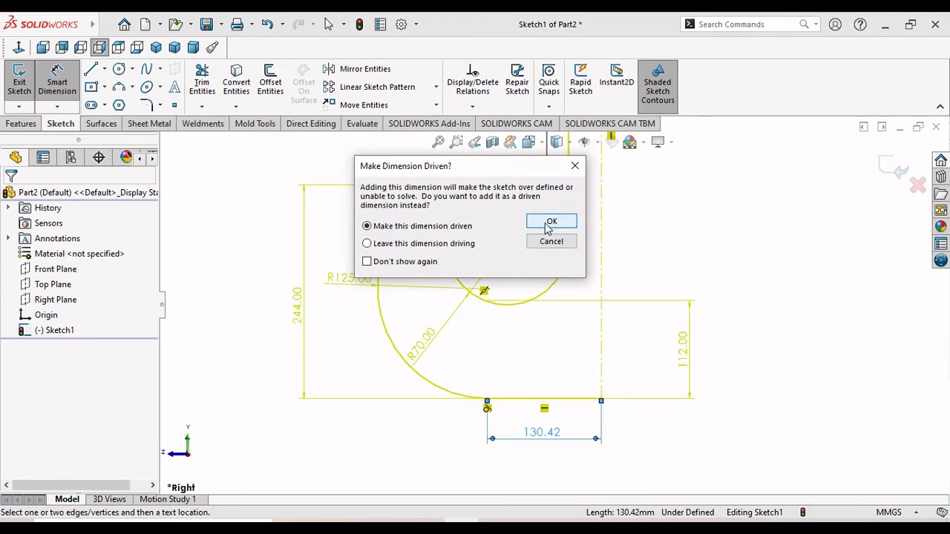
Keep the 130.42 bottom-line length as a driven reference dimension and check the PDF drawing
left_click(550, 226)
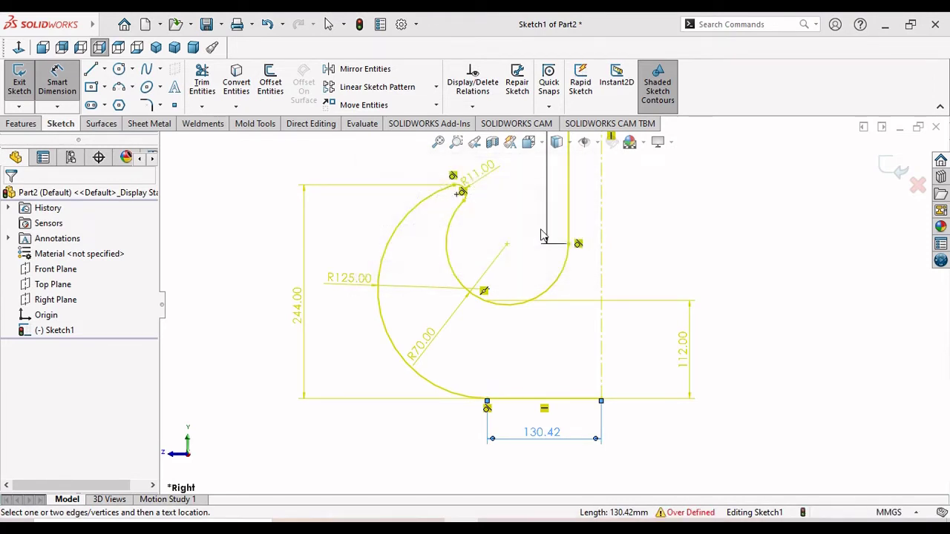
key("alt+Tab")
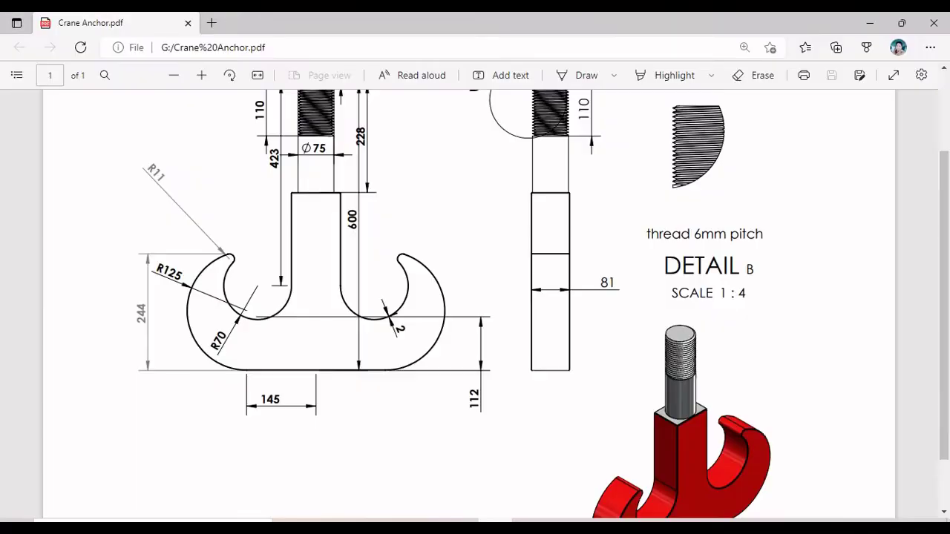
key("alt+Tab")
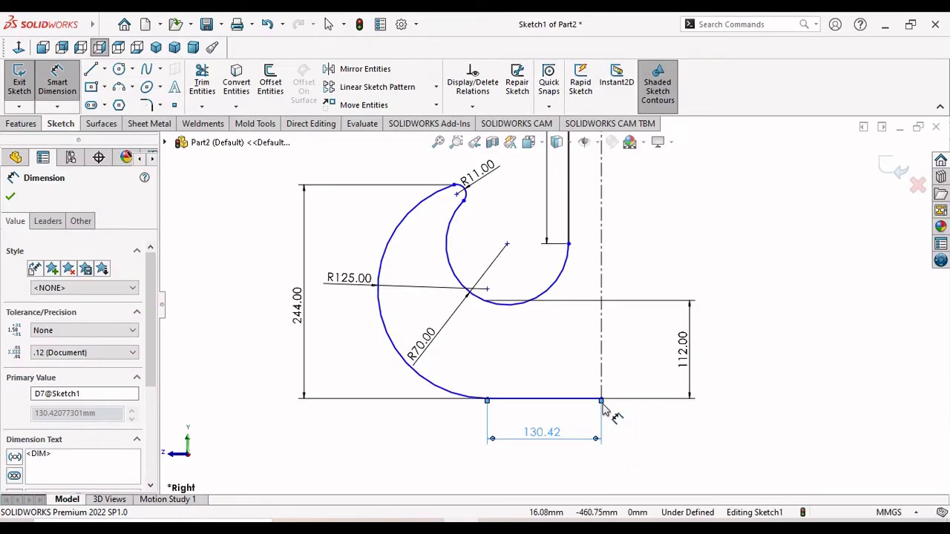
scroll(593, 329, "up", 1)
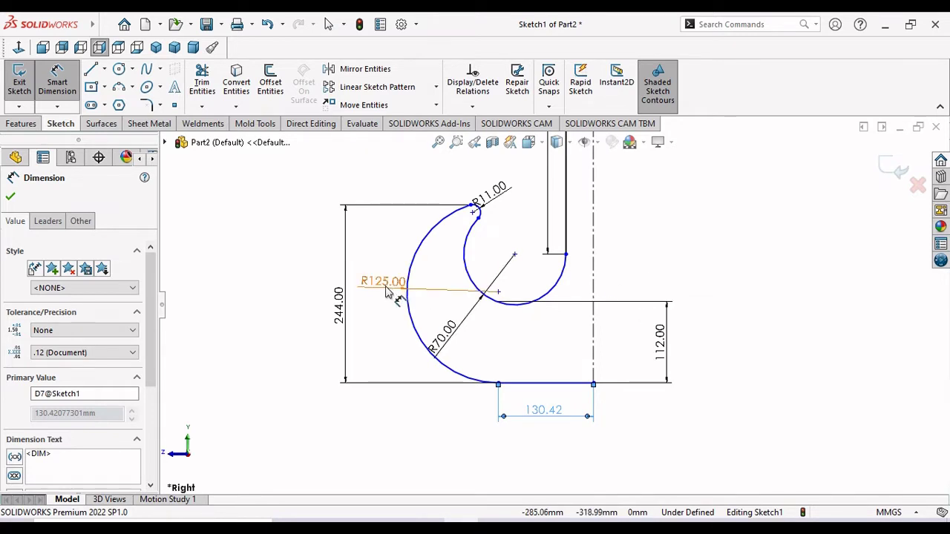
scroll(528, 317, "up", 2)
scroll(523, 253, "down", 2)
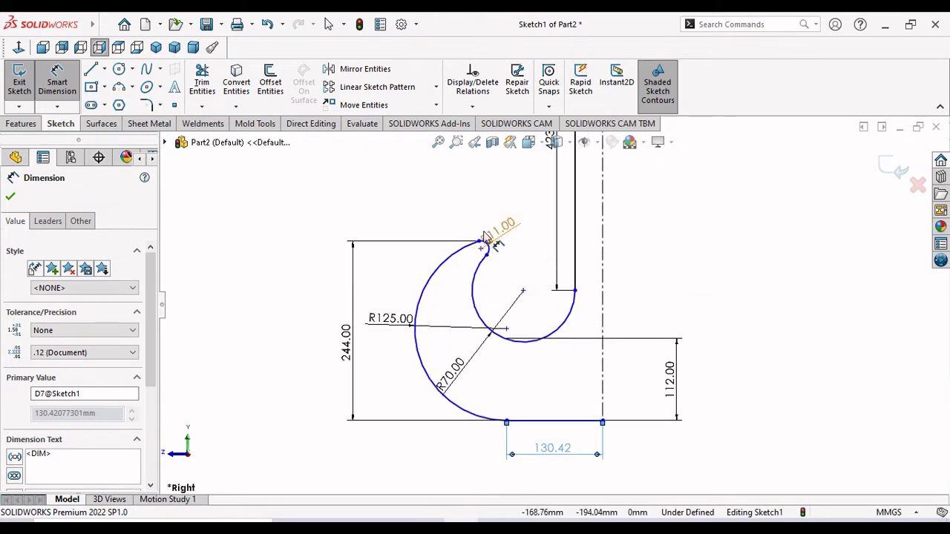
Shift the 244.00 dimension further left on the hook sketch
left_click(516, 226)
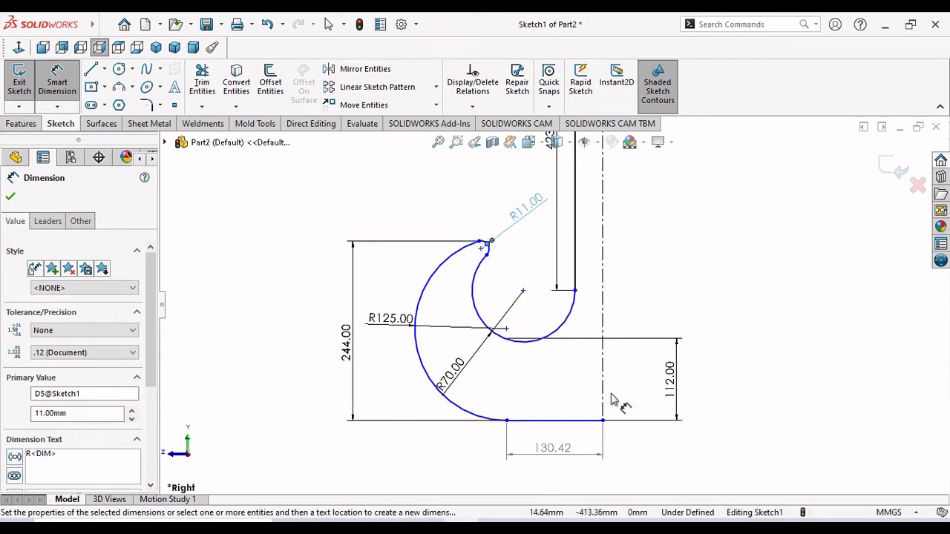
scroll(541, 420, "up", 2)
scroll(541, 420, "up", 1)
scroll(572, 375, "down", 2)
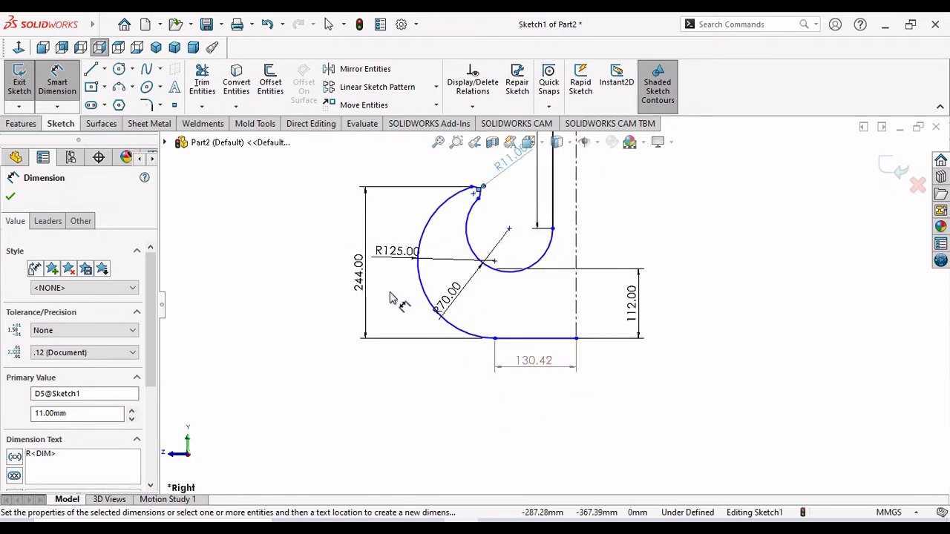
left_click_drag(358, 272, 343, 271)
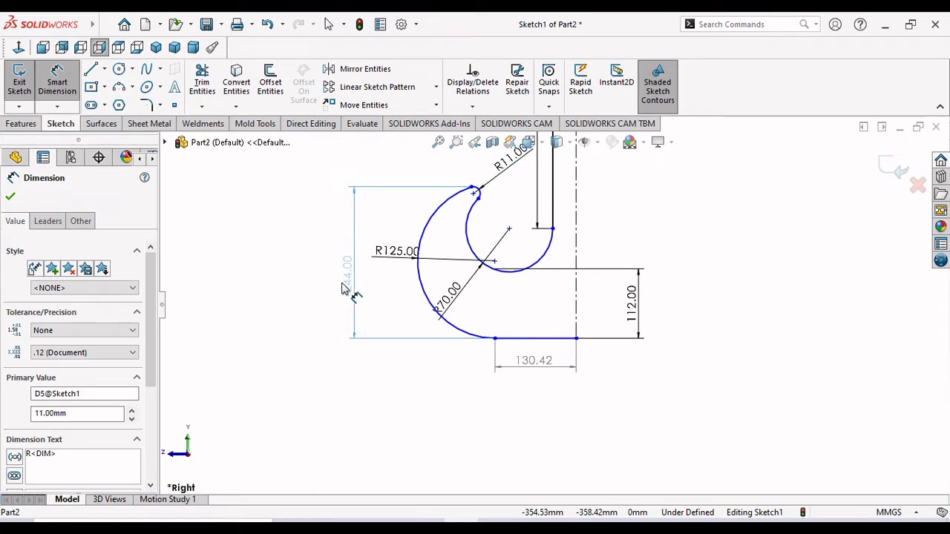
left_click(408, 406)
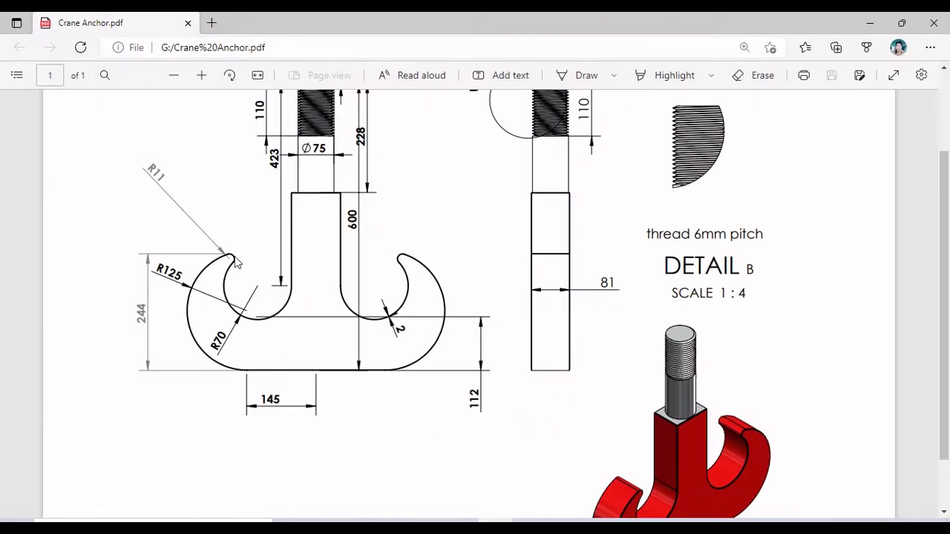
scroll(235, 263, "down", 2)
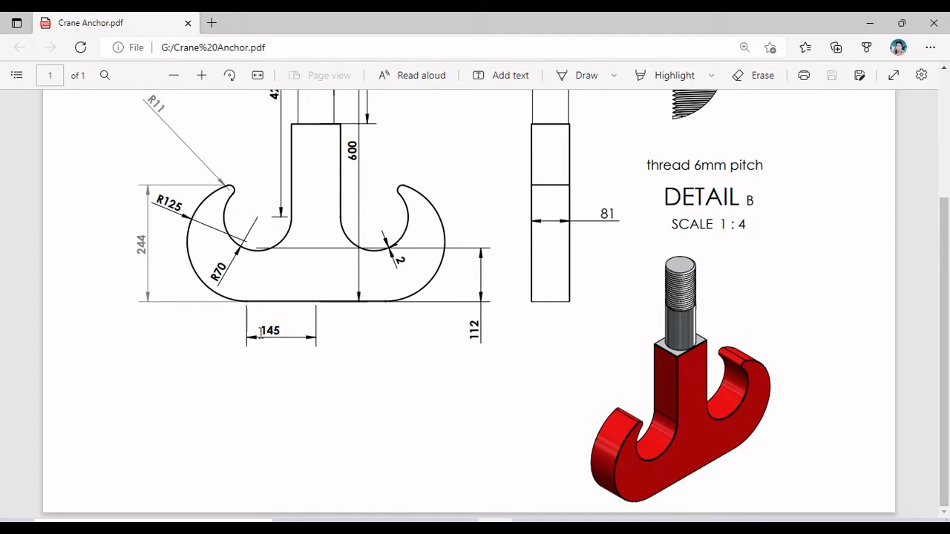
scroll(292, 353, "up", 4)
scroll(292, 353, "down", 1)
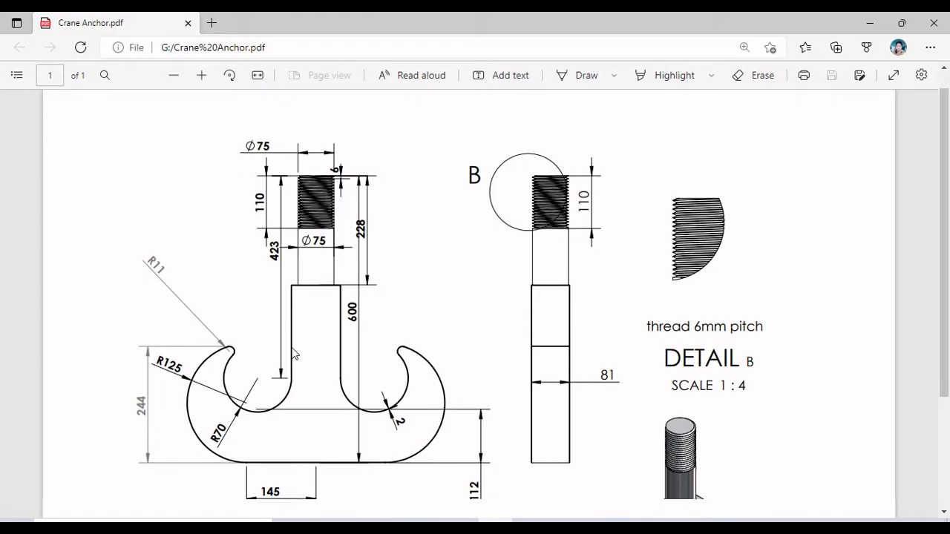
scroll(492, 474, "down", 4)
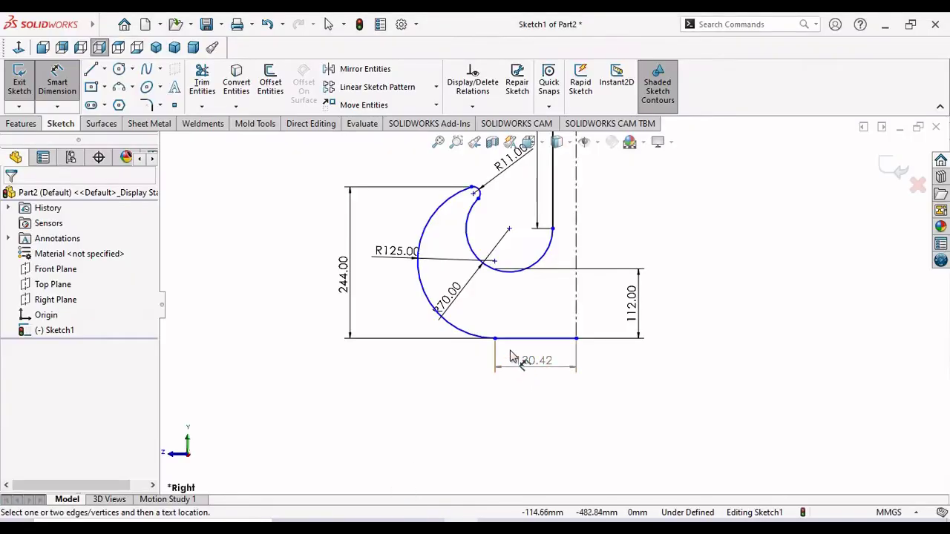
Delete the Tangent relation between the lower arc and the bottom line
scroll(496, 329, "down", 5)
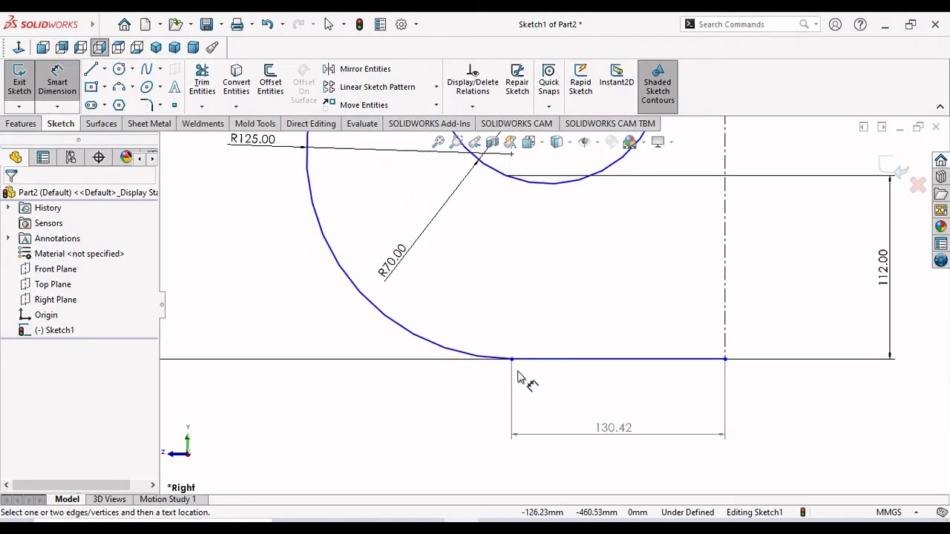
right_click(432, 384)
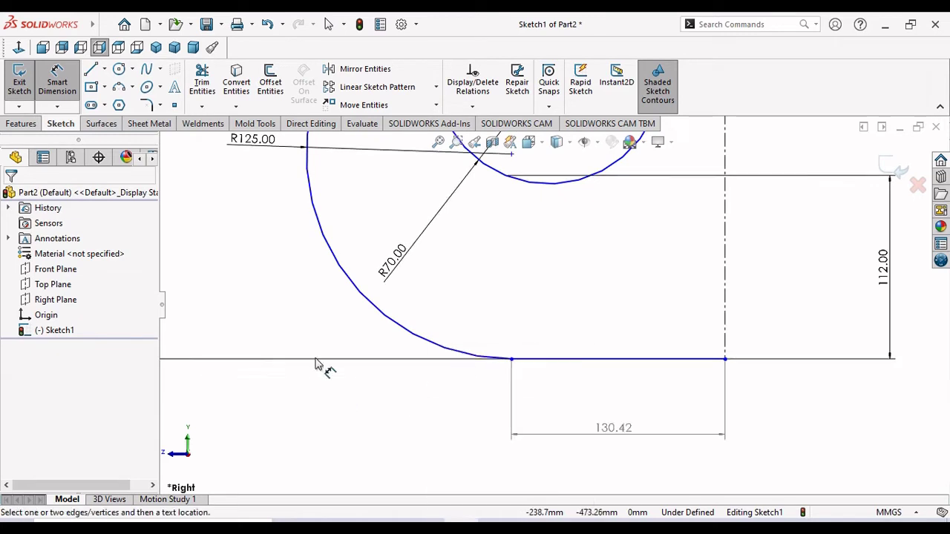
left_click(512, 360)
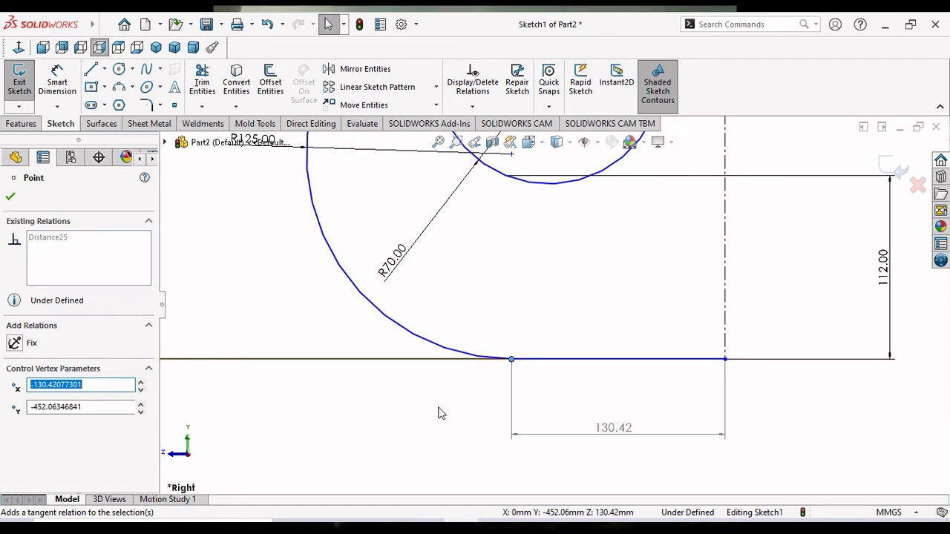
left_click(383, 431)
left_click_drag(529, 351, 496, 373)
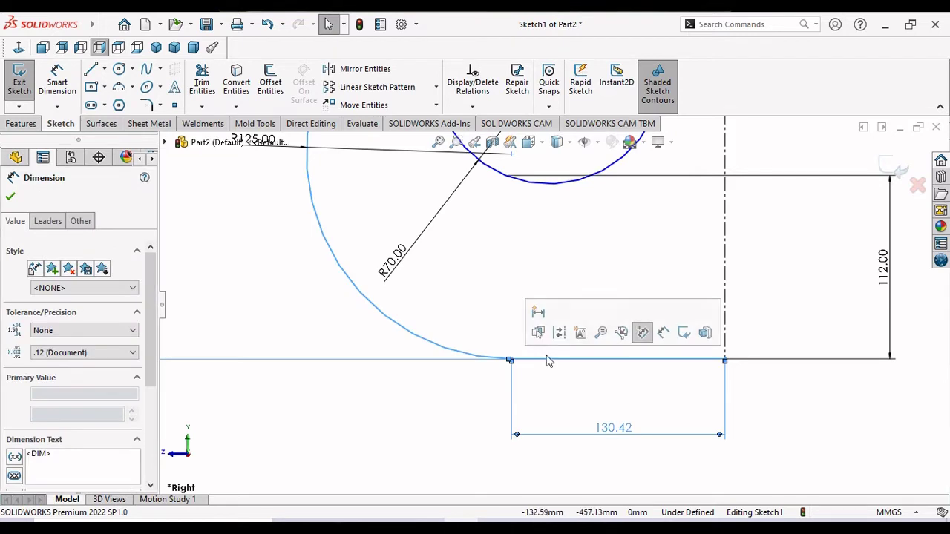
left_click(489, 329)
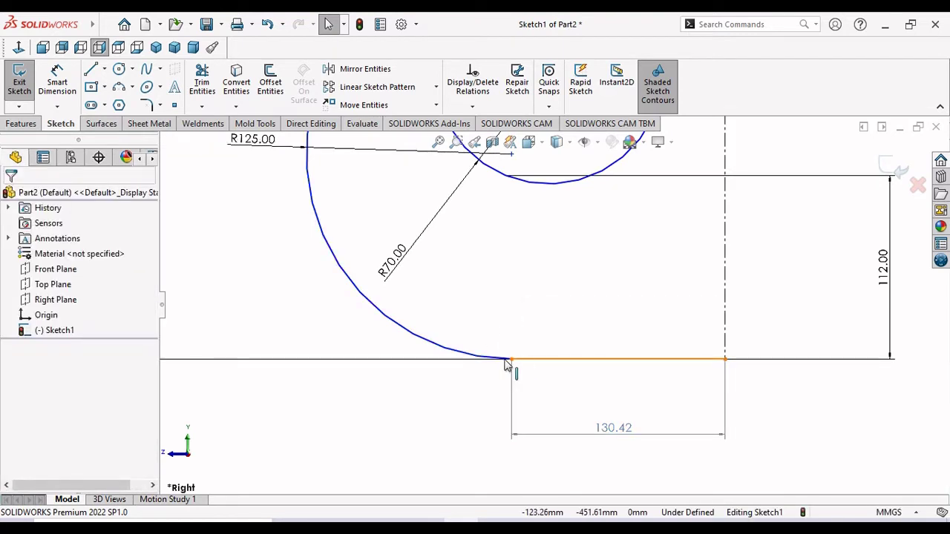
left_click(505, 361)
left_click(507, 362, "ctrl")
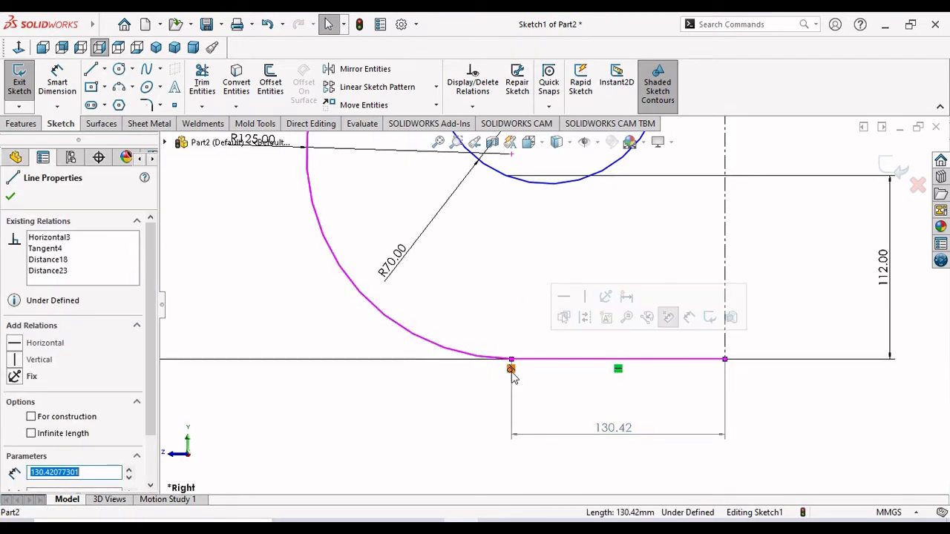
right_click(511, 369)
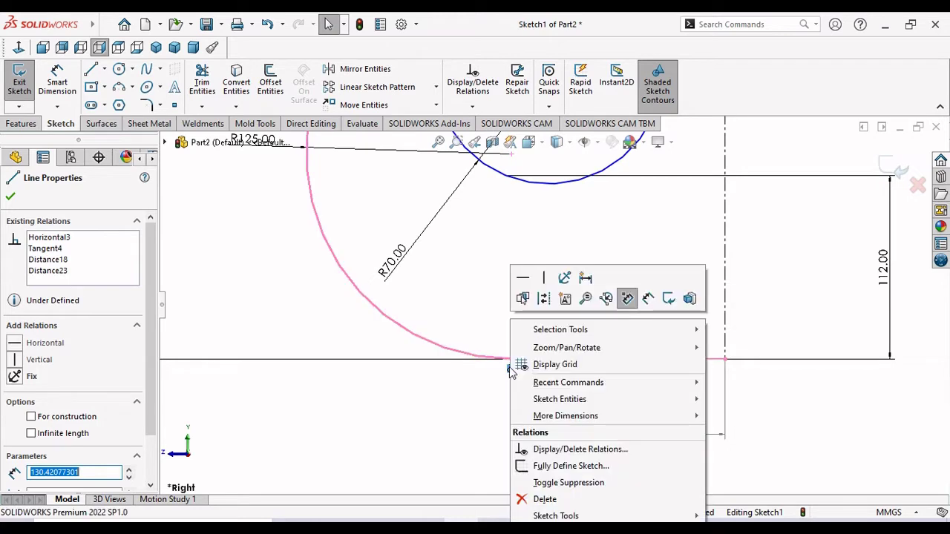
left_click(535, 499)
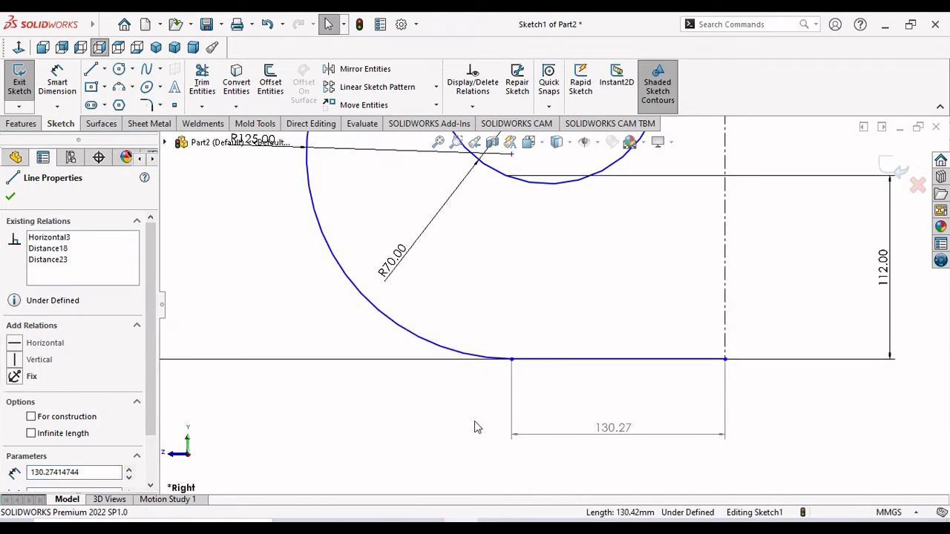
key("Escape")
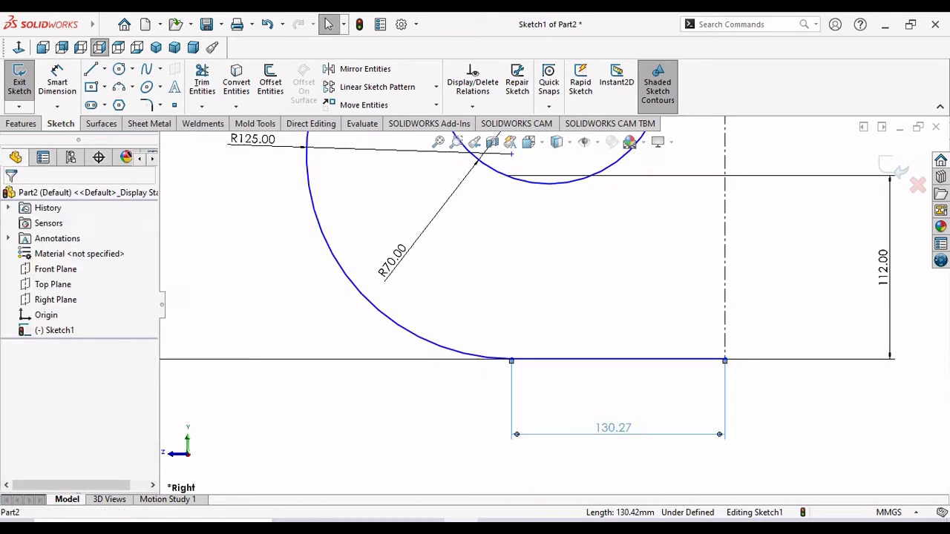
Delete the driven 130.27 bottom-line dimension after its driven-dimension warning
double_click(614, 429)
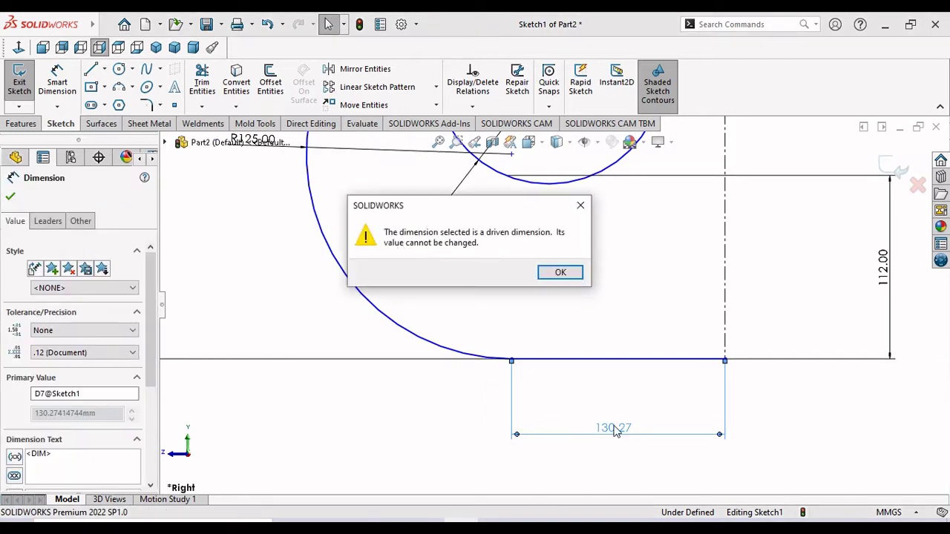
left_click(560, 272)
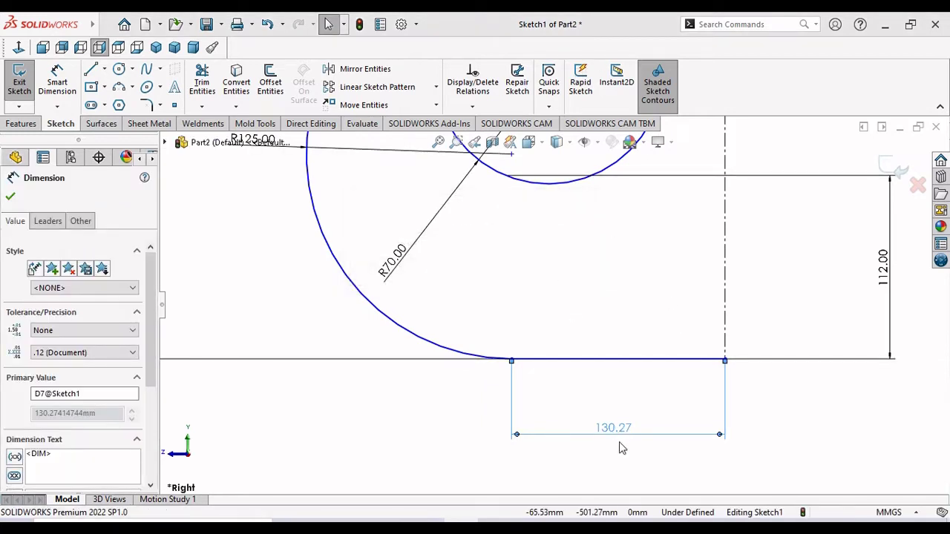
left_click(58, 82)
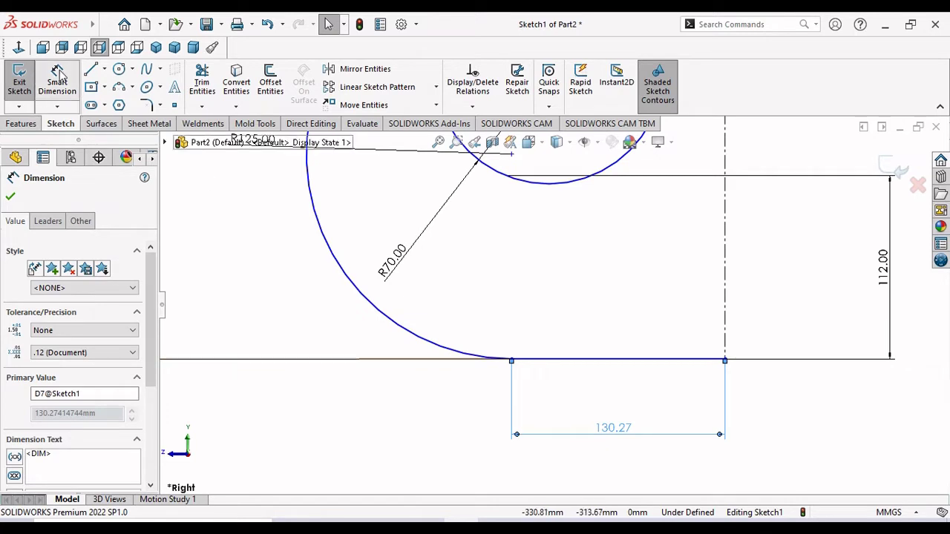
left_click(613, 429)
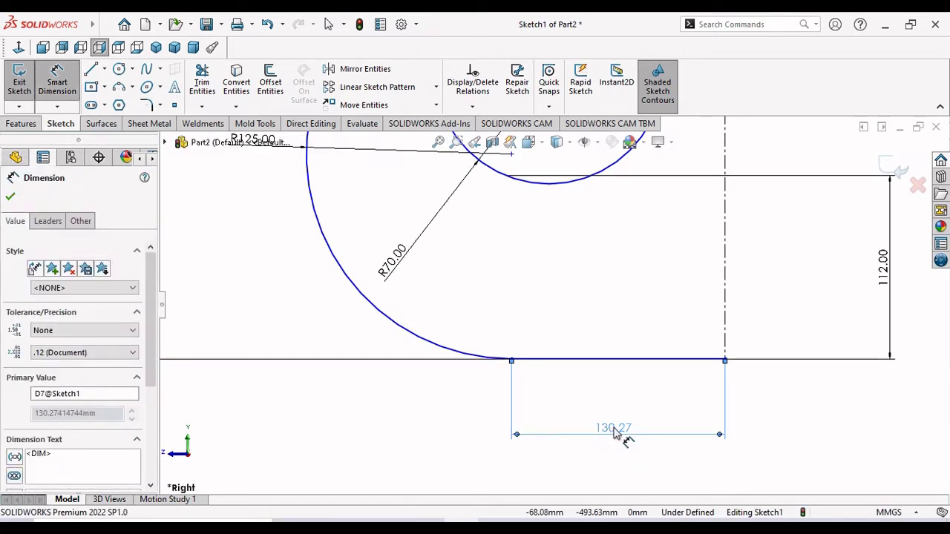
double_click(615, 430)
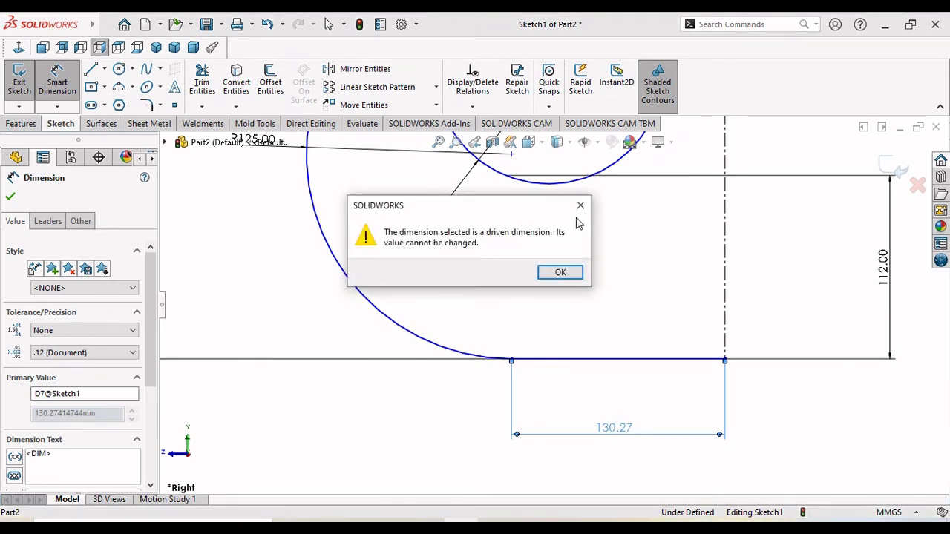
left_click(581, 208)
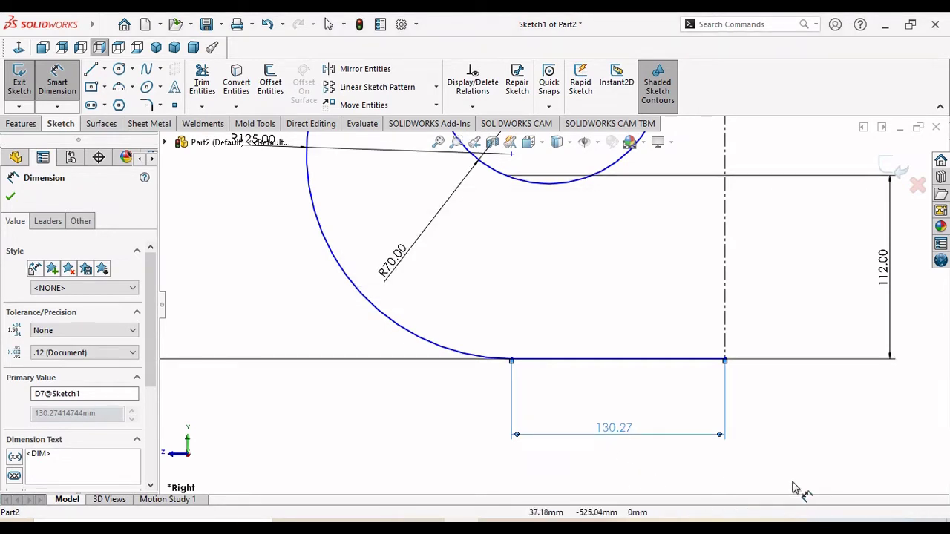
key("Delete")
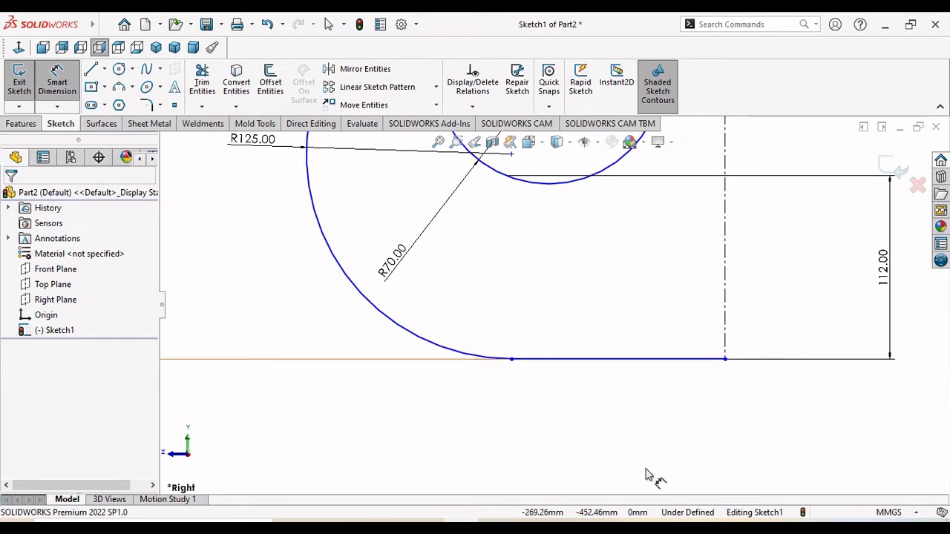
Dimension the hook's bottom straight line at 145 mm, checking the value against the drawing
left_click(560, 362)
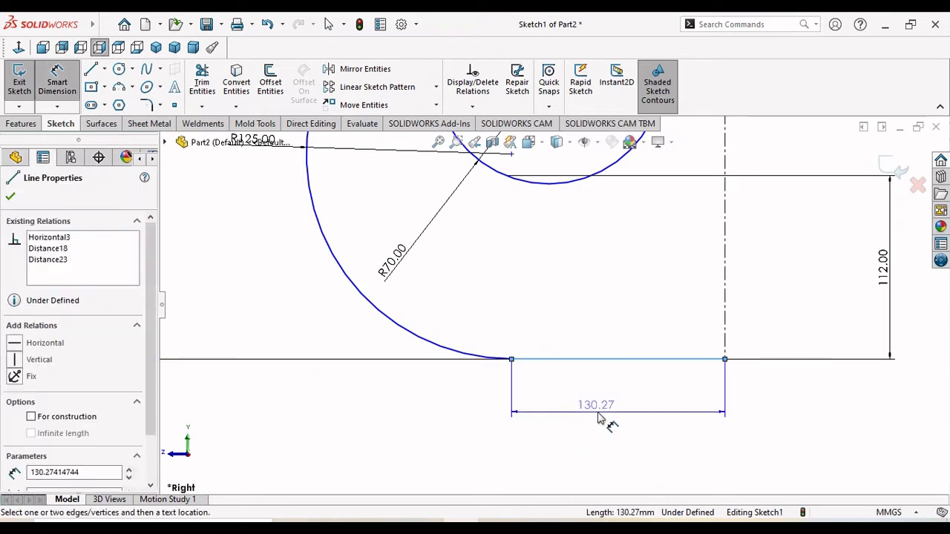
left_click(597, 419)
left_click(599, 419)
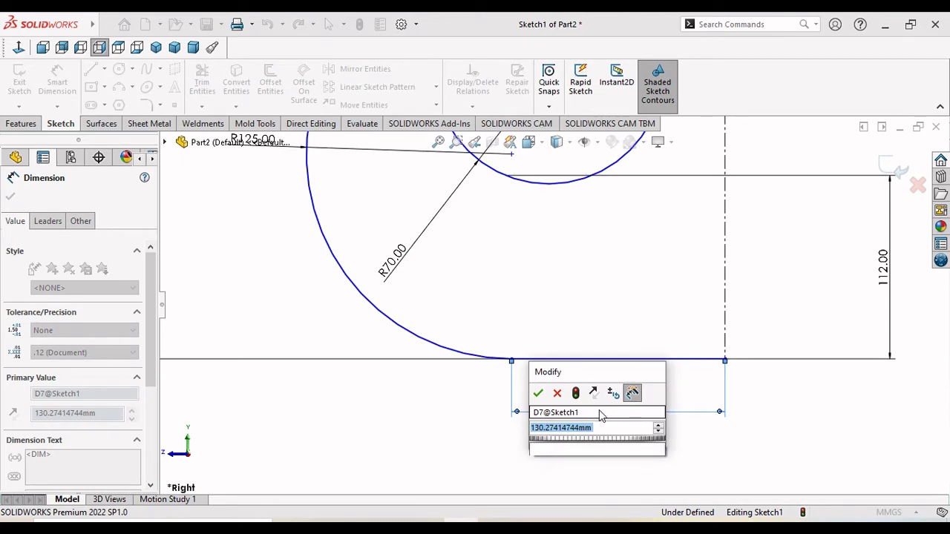
type("1")
key("alt+Tab")
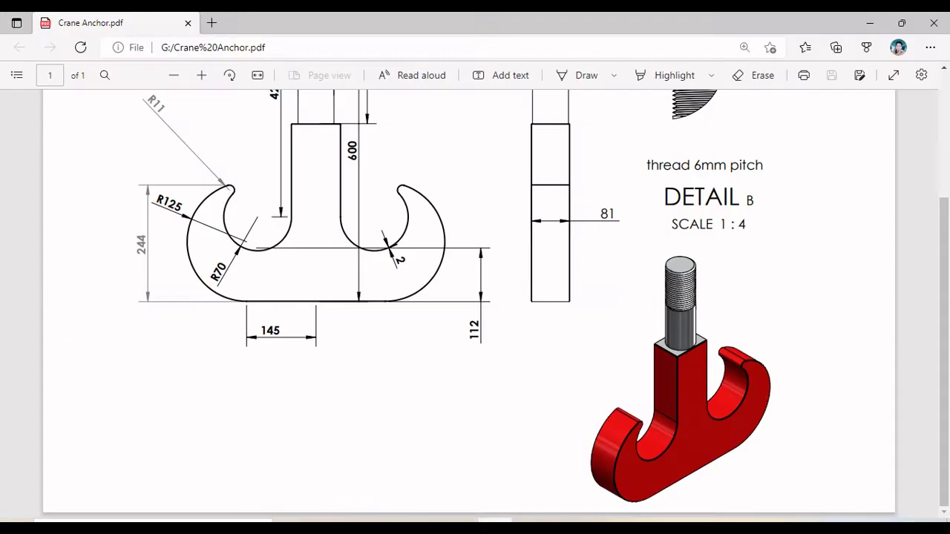
key("alt+Tab")
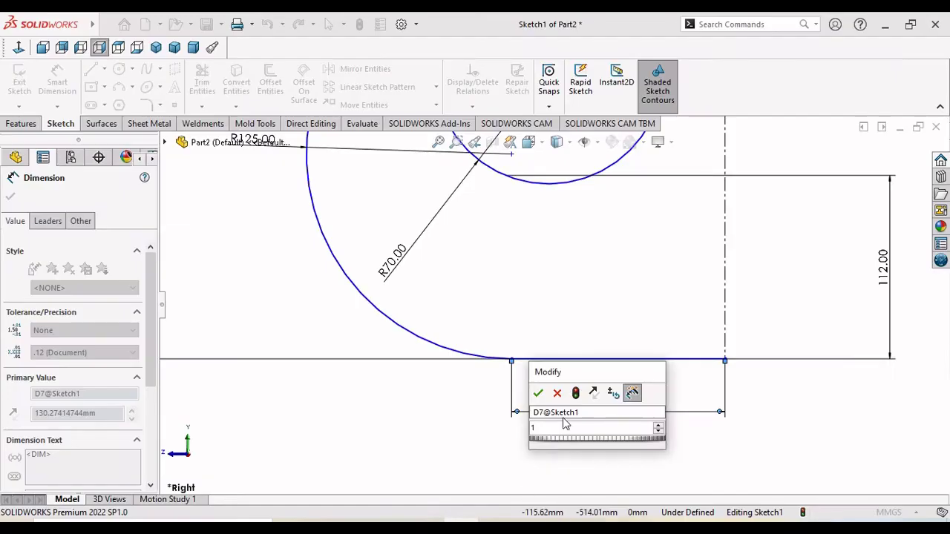
type("45")
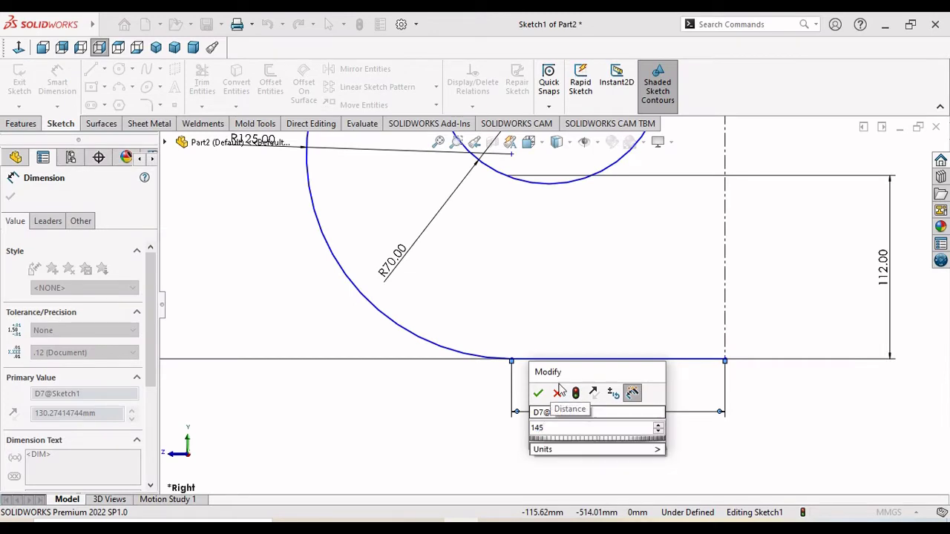
left_click(538, 394)
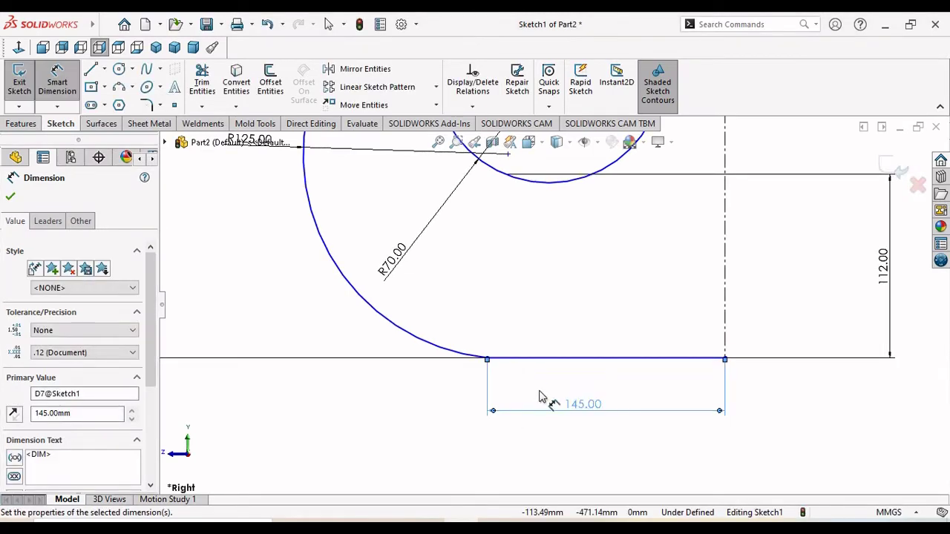
scroll(538, 457, "up", 3)
scroll(549, 303, "up", 2)
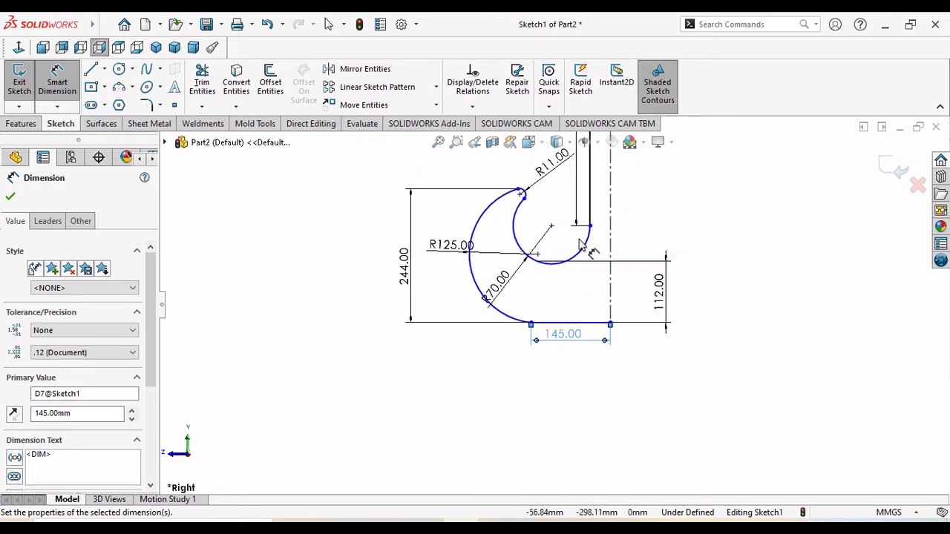
key("Escape")
key("Escape")
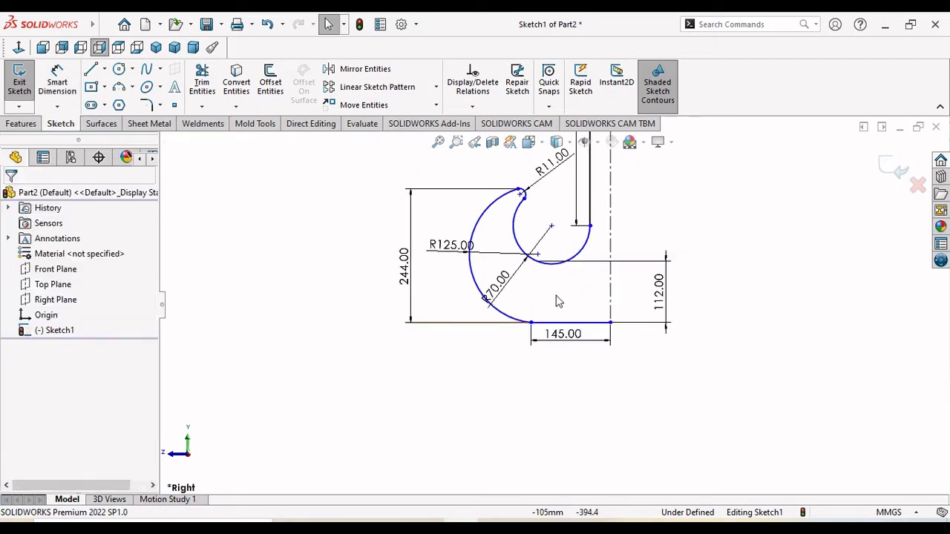
Make the R70 arc tangent to the 145 bottom line, then delete the conflicting tangent relation
scroll(553, 316, "down", 3)
scroll(504, 349, "down", 3)
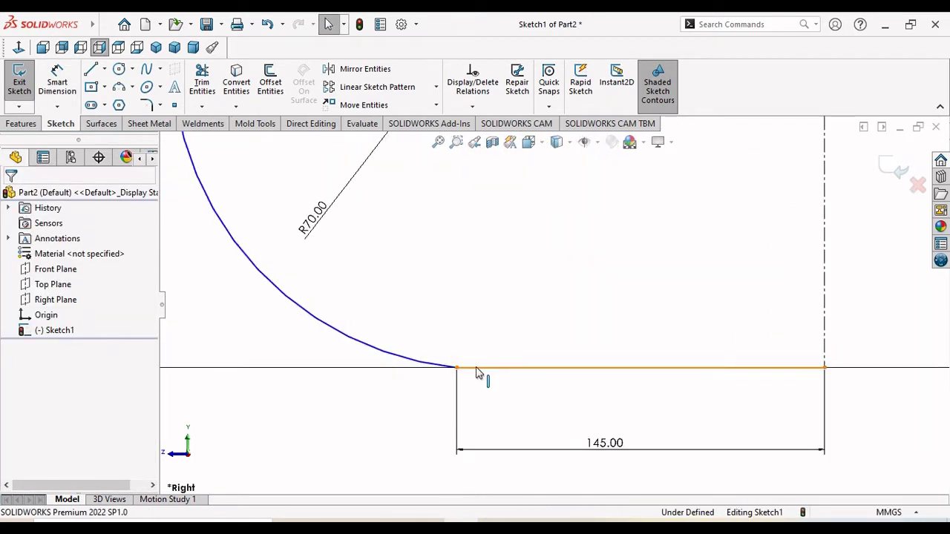
left_click(477, 369)
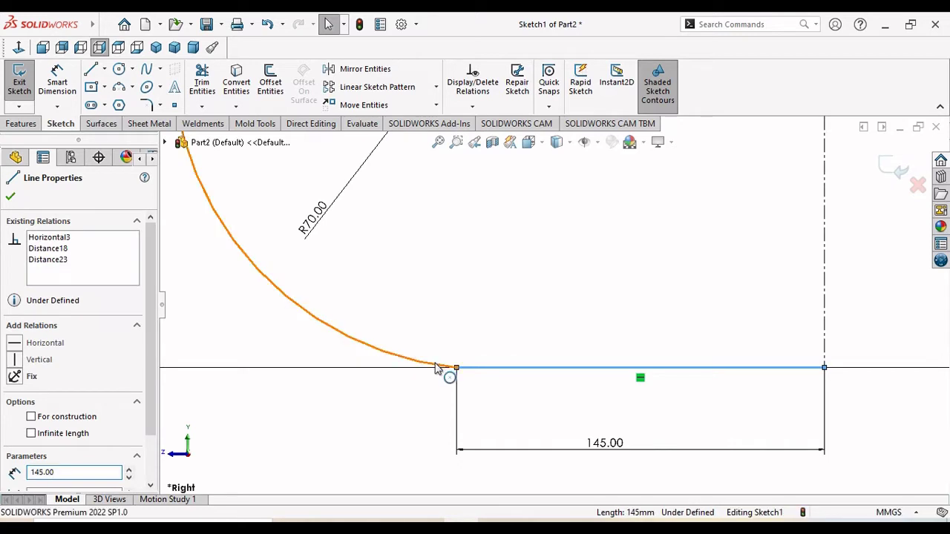
left_click(436, 368)
left_click(479, 368, "ctrl")
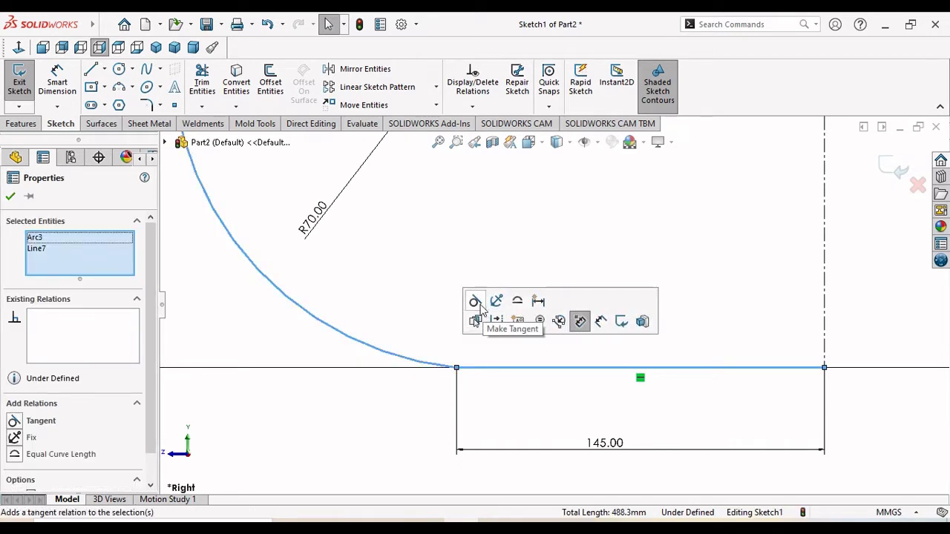
left_click(477, 303)
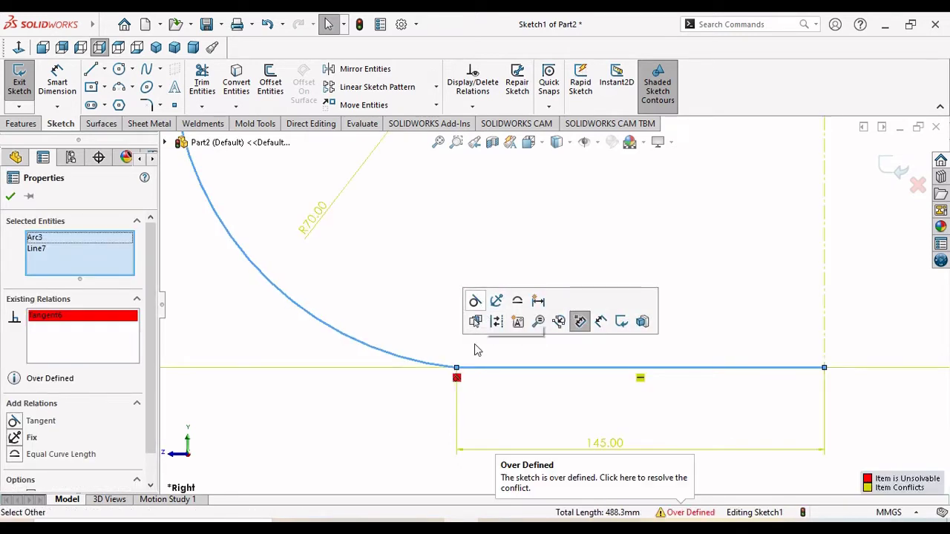
right_click(96, 320)
left_click(131, 340)
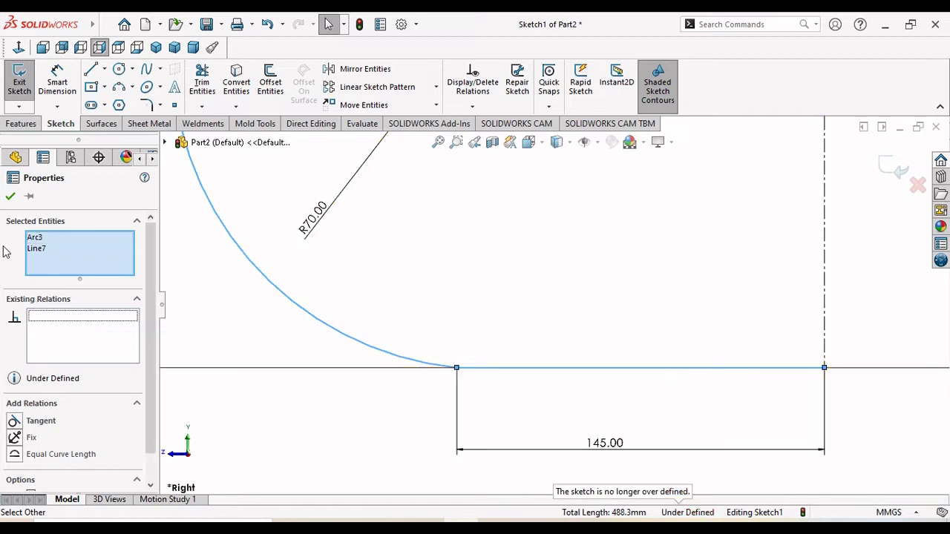
left_click(10, 197)
Move the R11, R125 and R70 radius labels clear of the hook outline
scroll(513, 454, "up", 3)
scroll(445, 424, "up", 3)
scroll(541, 356, "up", 1)
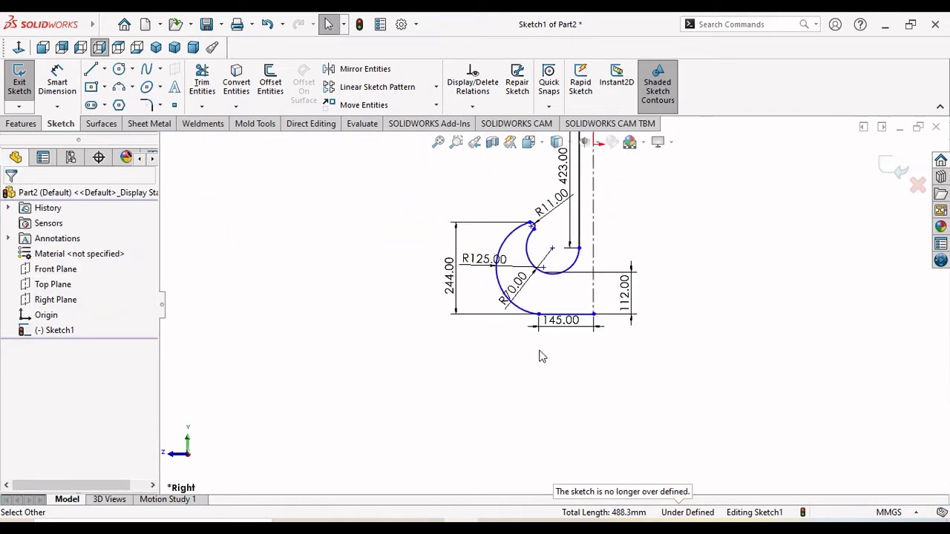
scroll(593, 245, "down", 2)
scroll(583, 218, "down", 1)
scroll(578, 221, "down", 2)
scroll(564, 245, "down", 1)
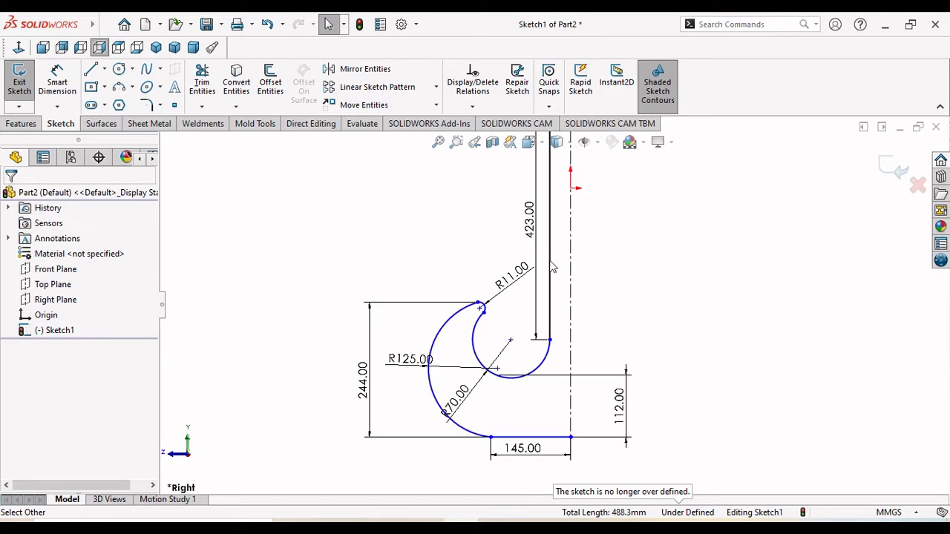
scroll(587, 233, "up", 1)
scroll(566, 285, "down", 1)
scroll(535, 259, "down", 2)
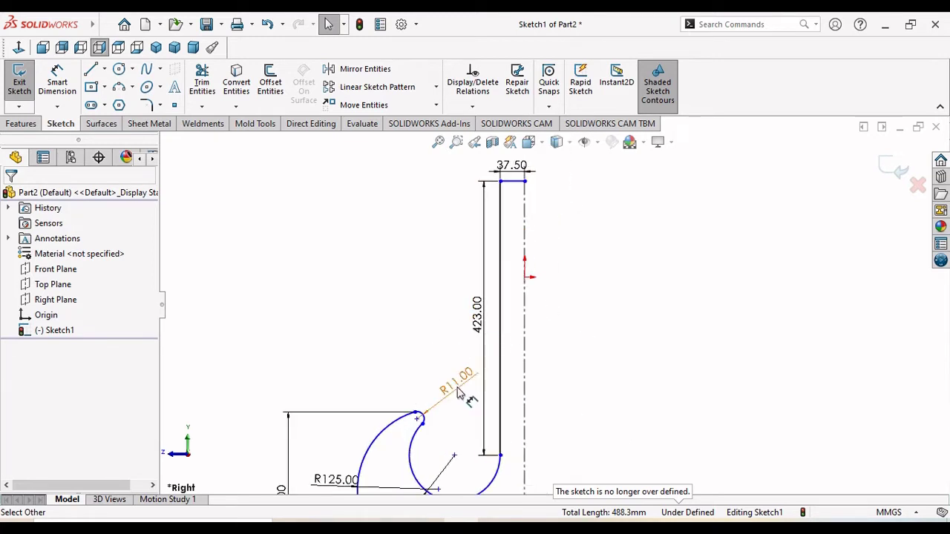
left_click_drag(458, 394, 383, 364)
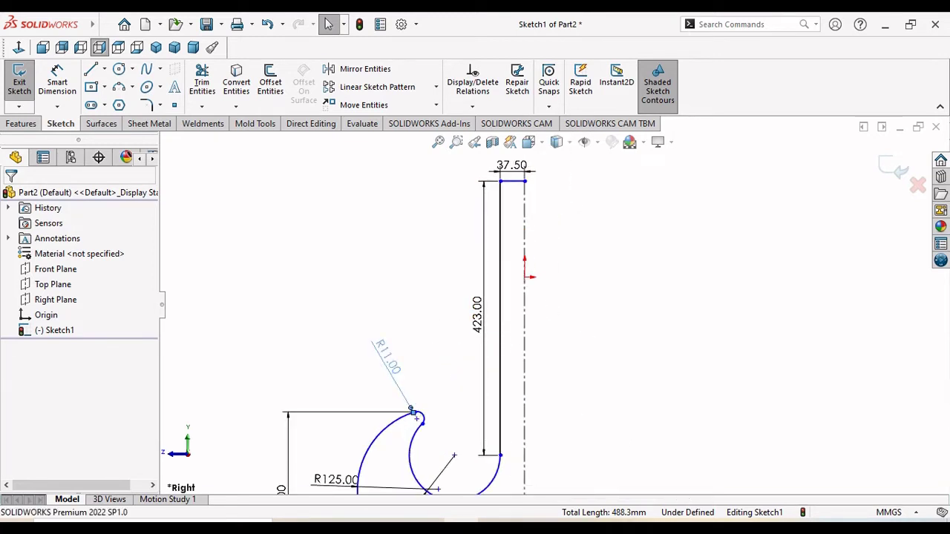
scroll(529, 248, "up", 3)
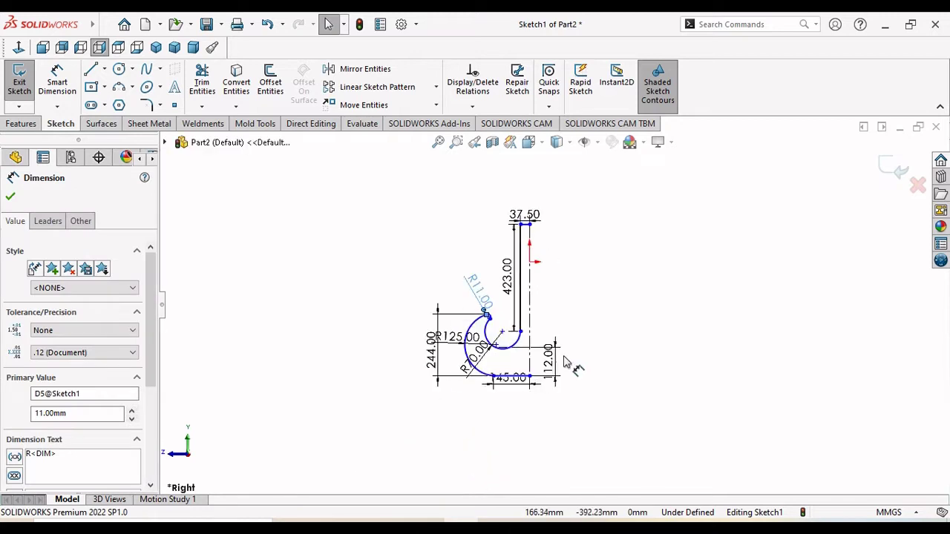
scroll(549, 349, "down", 2)
scroll(534, 341, "down", 1)
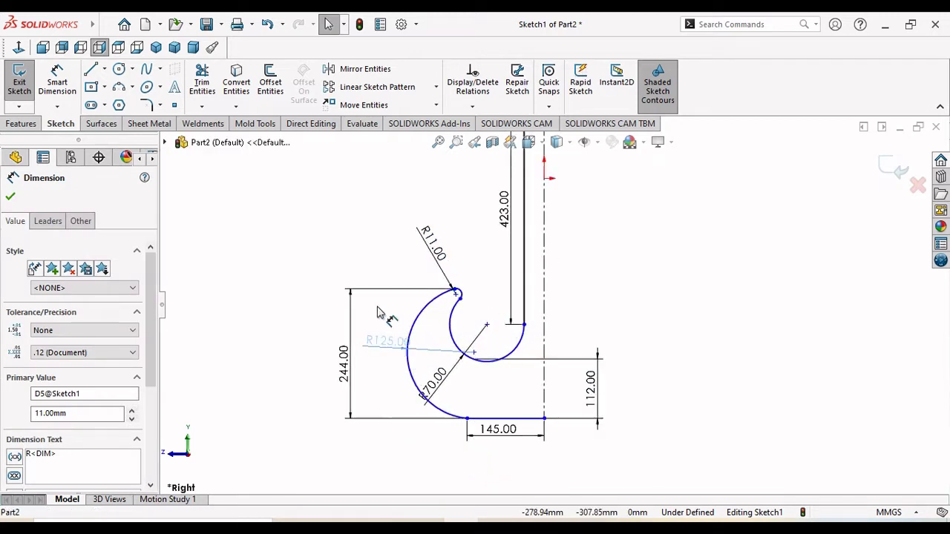
left_click_drag(383, 339, 371, 268)
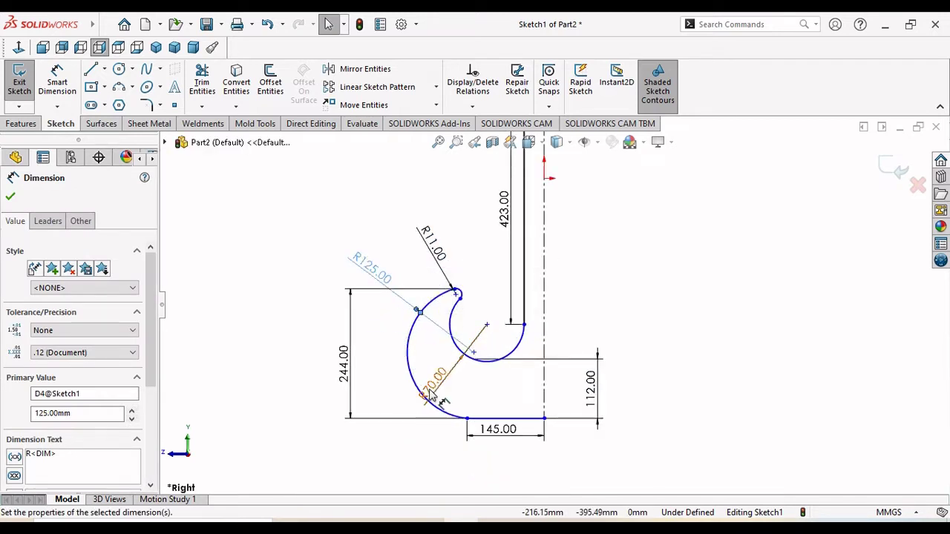
left_click_drag(428, 392, 462, 382)
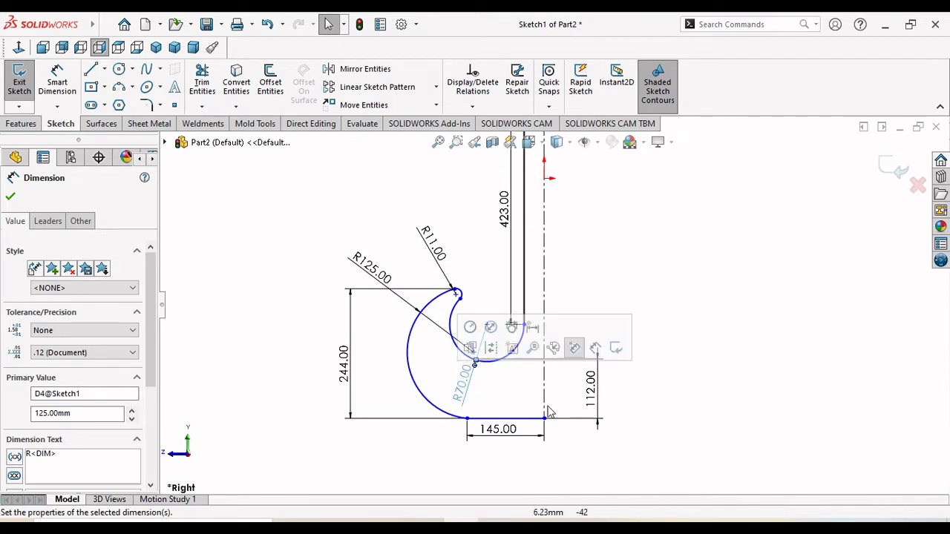
key("f")
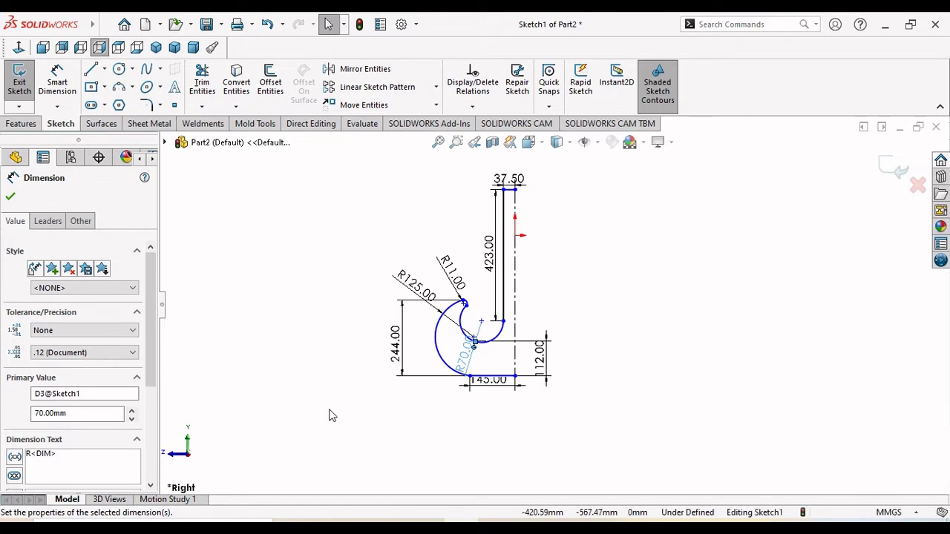
left_click(11, 197)
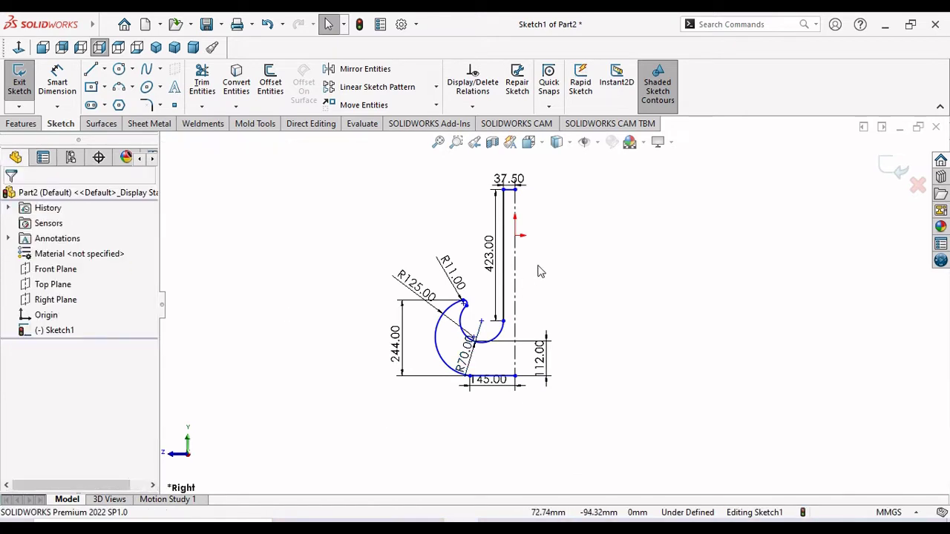
scroll(539, 272, "down", 1)
scroll(540, 272, "down", 1)
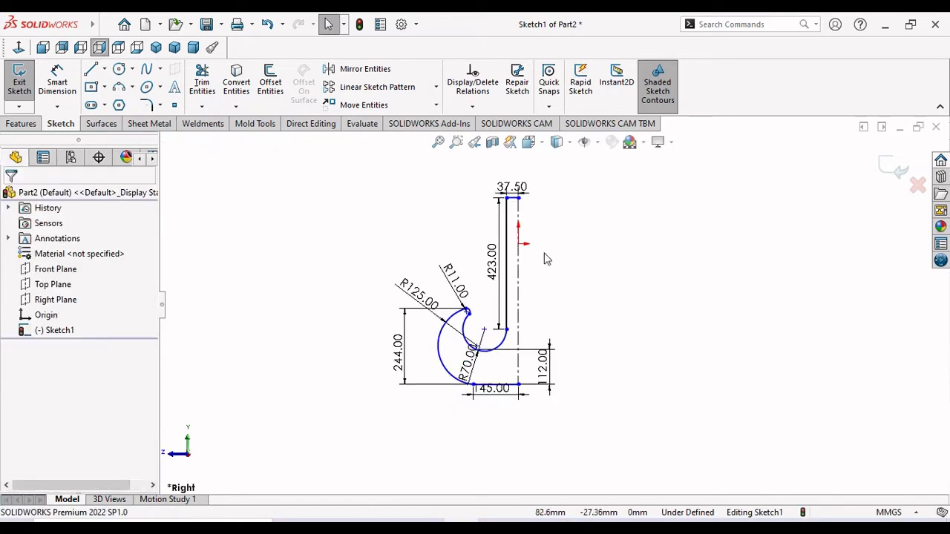
scroll(543, 259, "up", 1)
scroll(527, 419, "down", 1)
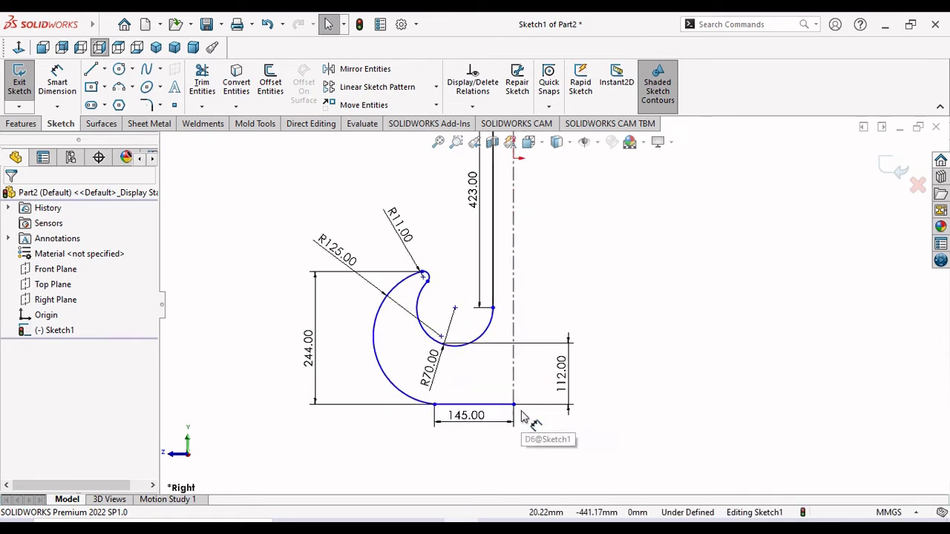
scroll(526, 420, "down", 1)
scroll(505, 317, "down", 1)
scroll(504, 318, "down", 1)
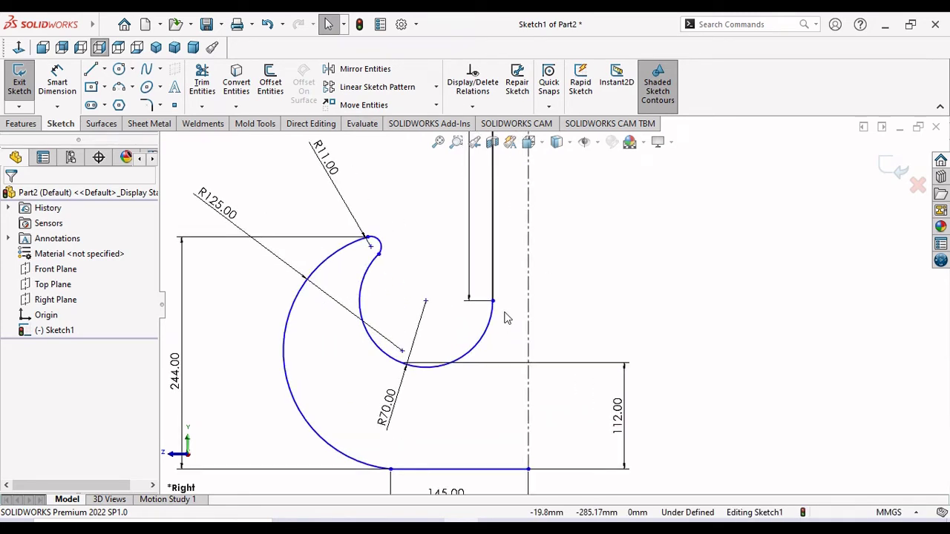
scroll(505, 318, "up", 2)
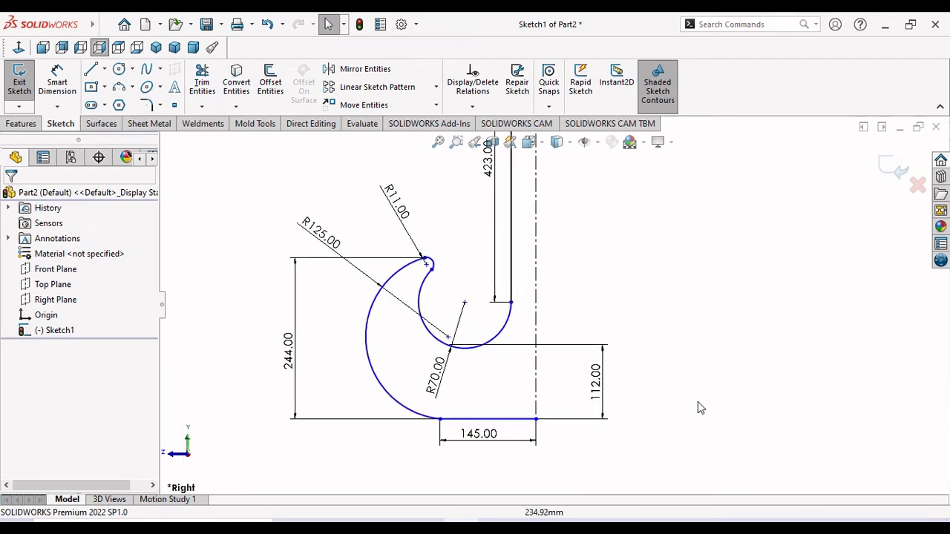
left_click(511, 295)
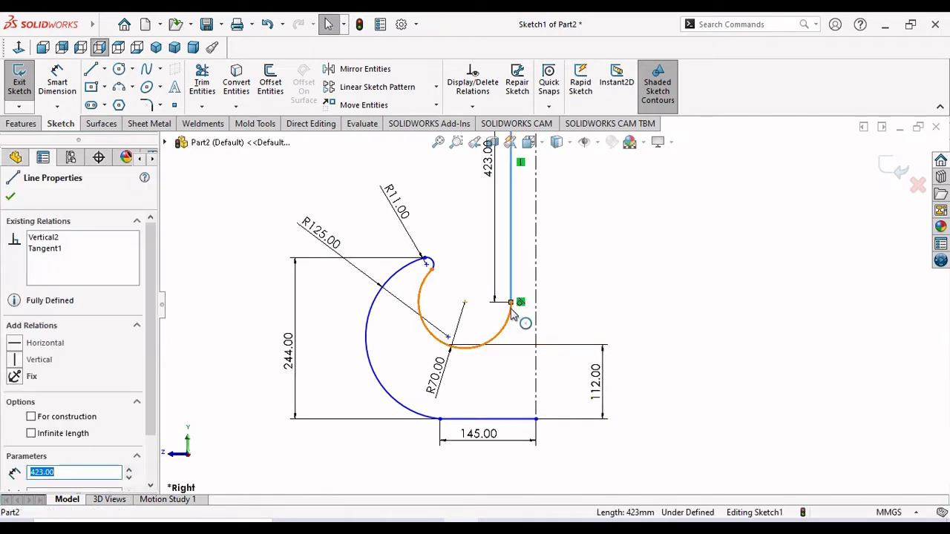
left_click(512, 315, "ctrl")
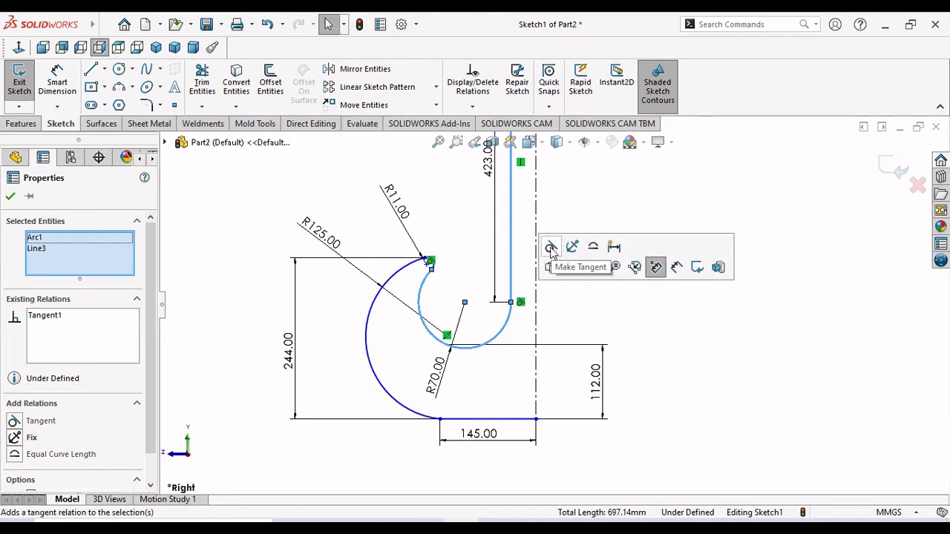
left_click(11, 196)
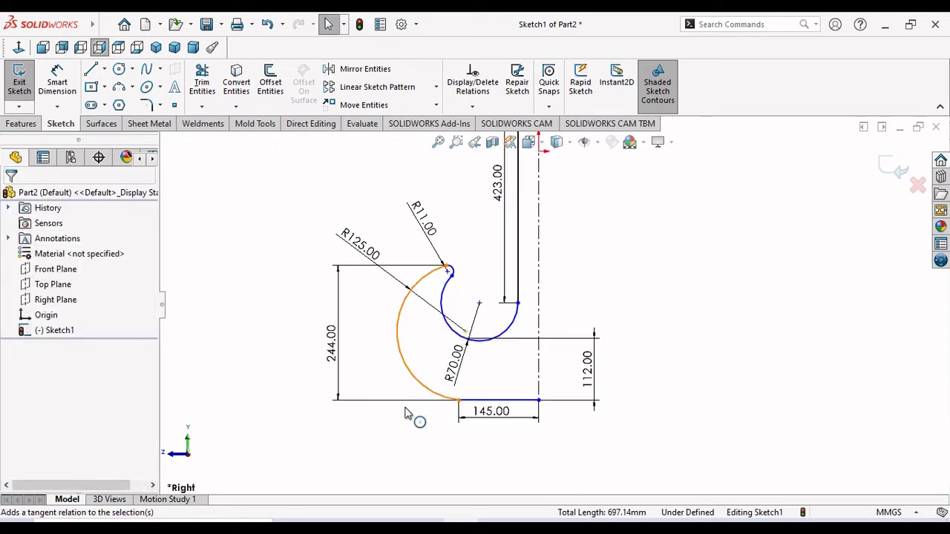
scroll(415, 414, "up", 2)
scroll(420, 415, "up", 2)
scroll(519, 364, "up", 2)
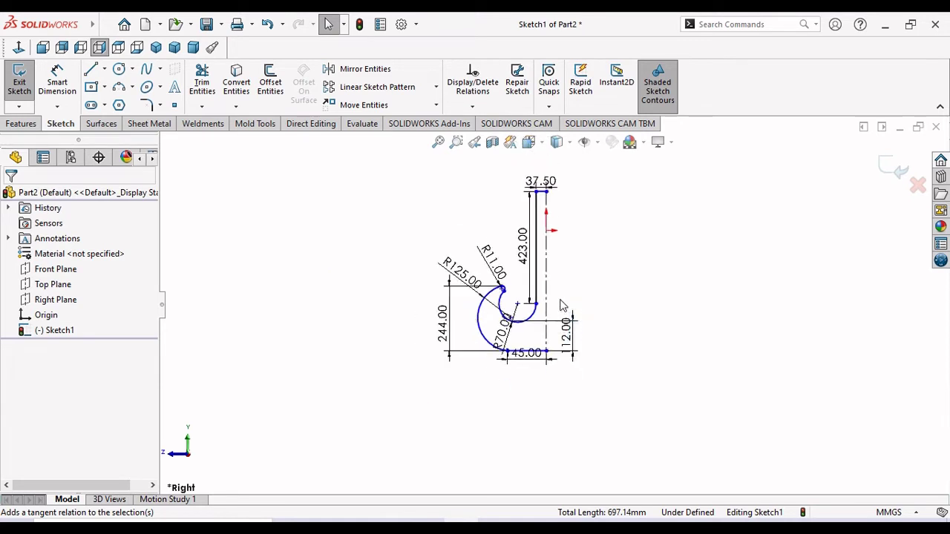
scroll(562, 305, "down", 1)
scroll(564, 303, "down", 1)
scroll(567, 315, "down", 1)
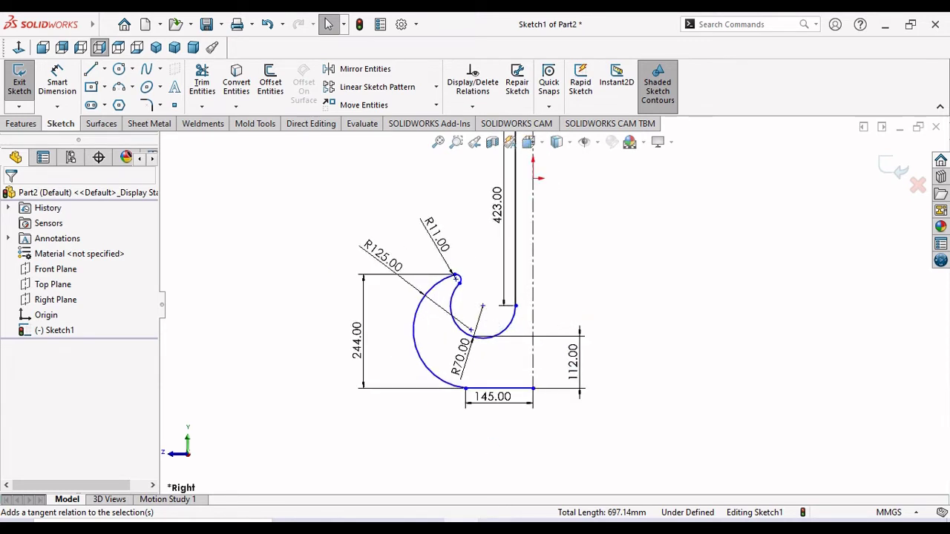
key("alt+Tab")
scroll(411, 356, "up", 3)
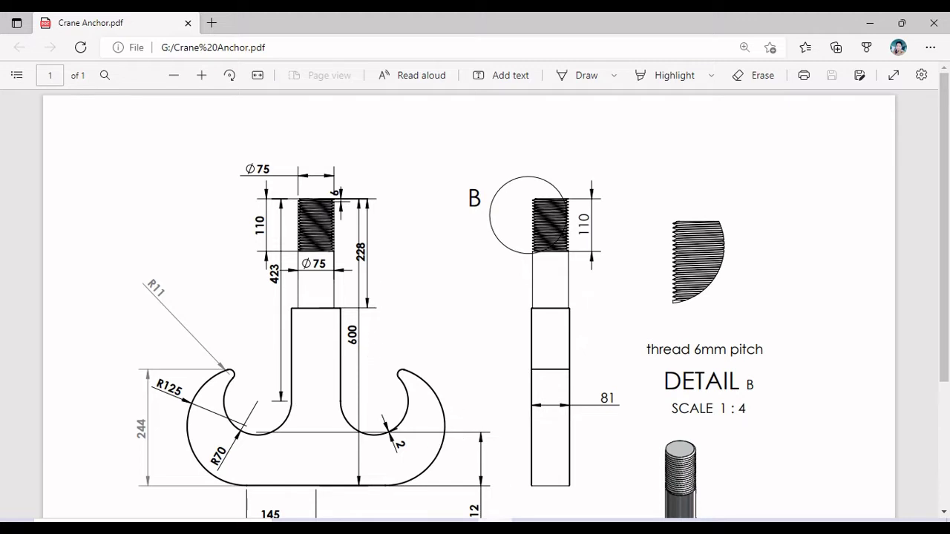
Delete the 423.00 shank dimension
key("alt+Tab")
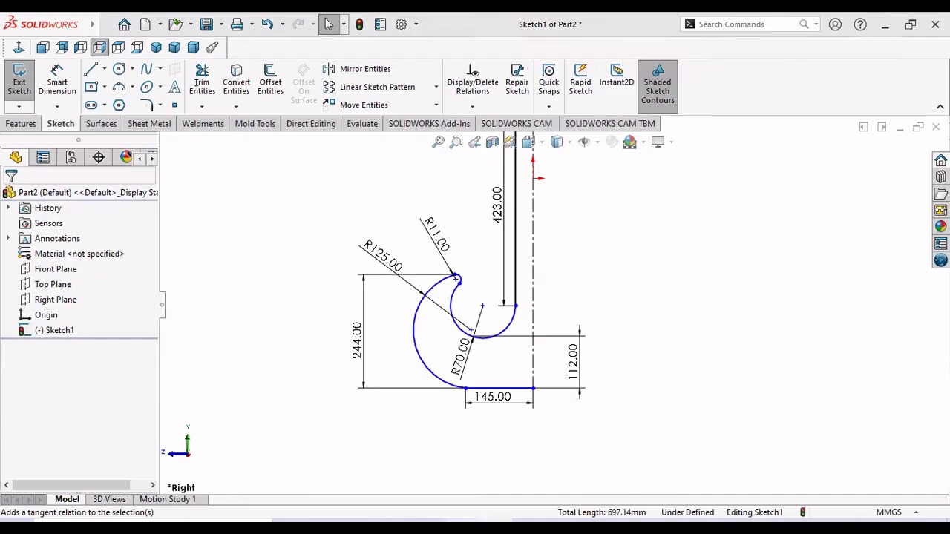
scroll(545, 246, "down", 1)
scroll(549, 297, "down", 1)
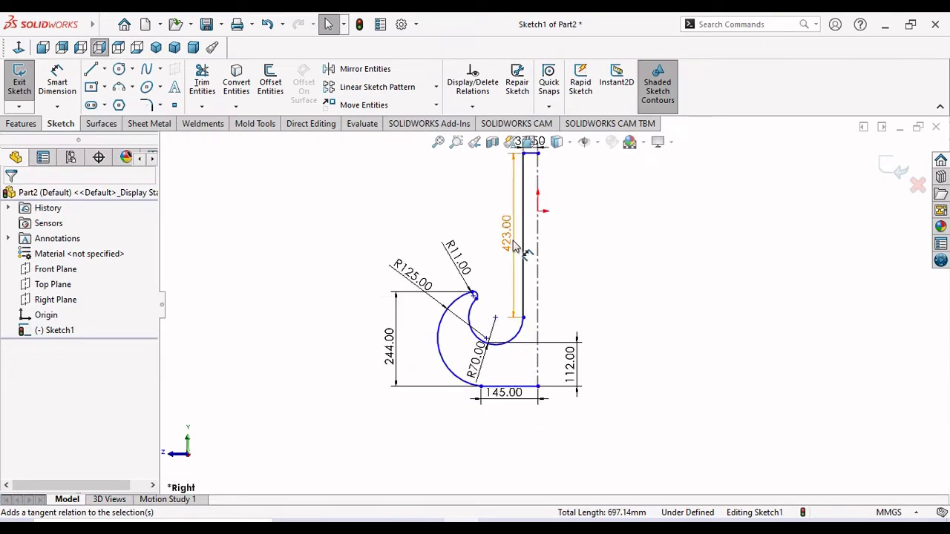
left_click(513, 245)
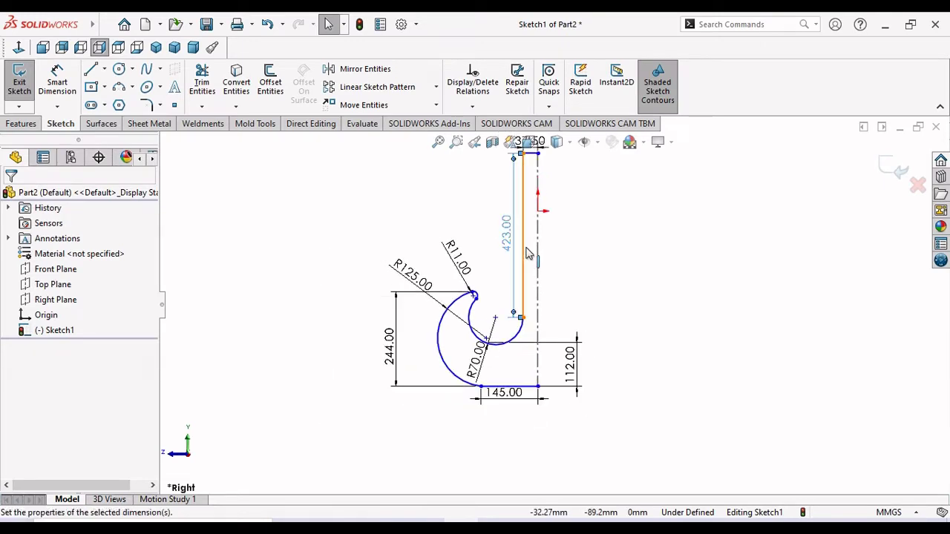
key("Delete")
scroll(575, 297, "up", 1)
scroll(572, 282, "down", 1)
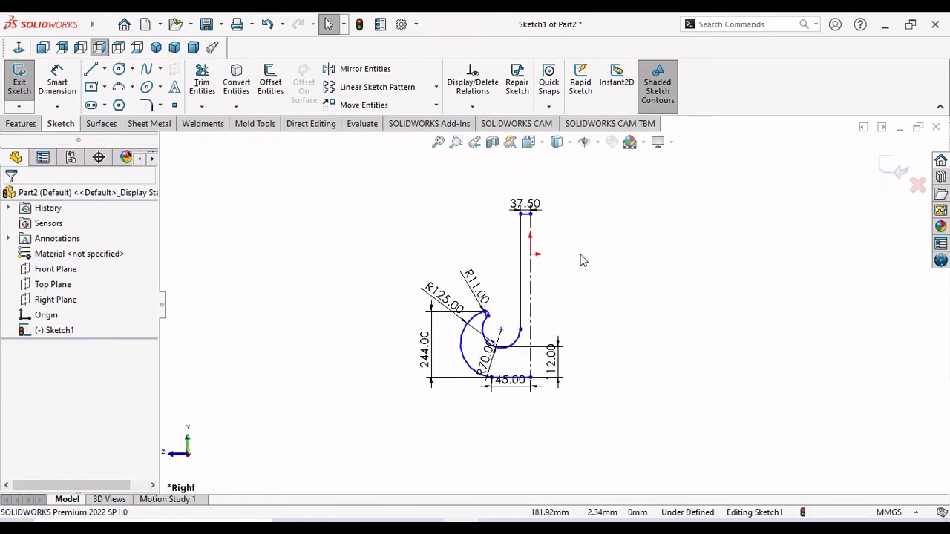
scroll(579, 261, "down", 2)
Dimension the overall height between the shank's top line and the bottom line at 600 mm
left_click(57, 78)
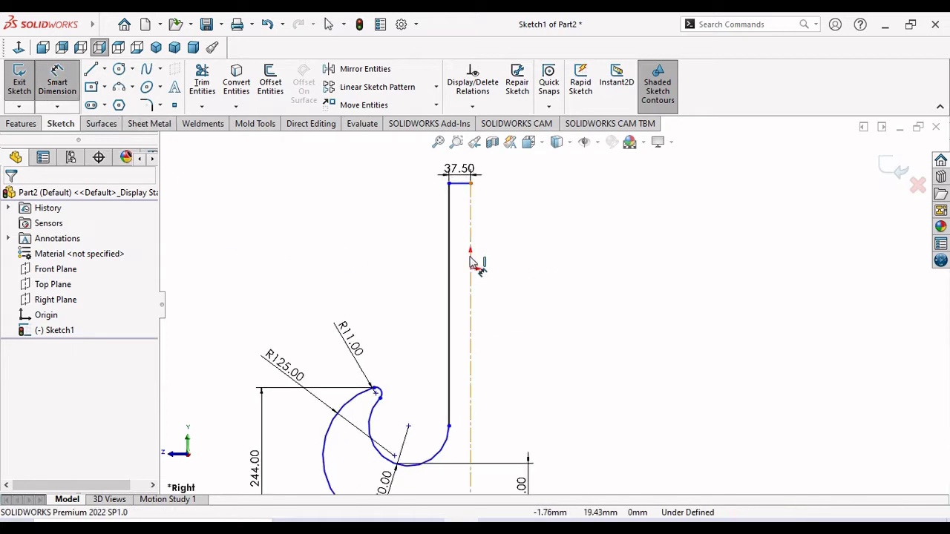
left_click(460, 189)
scroll(471, 269, "up", 3)
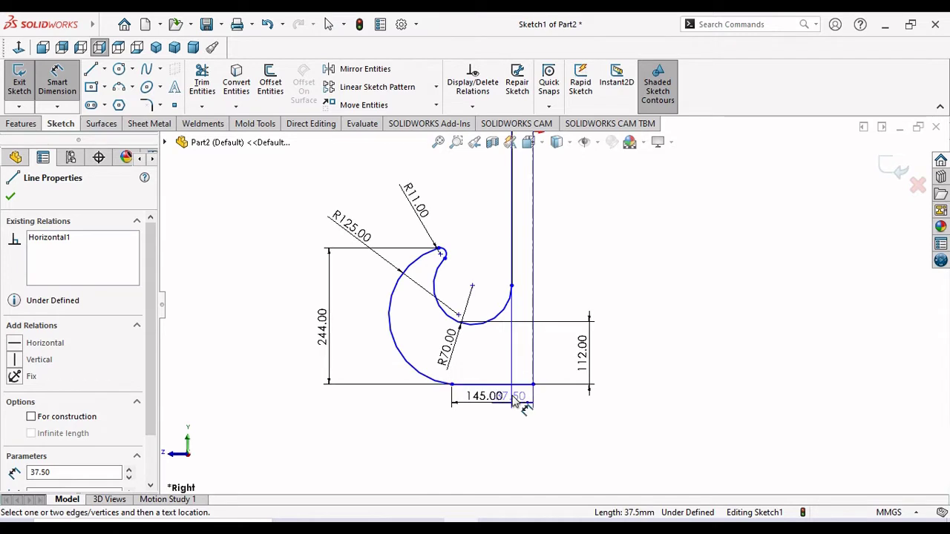
left_click(527, 384)
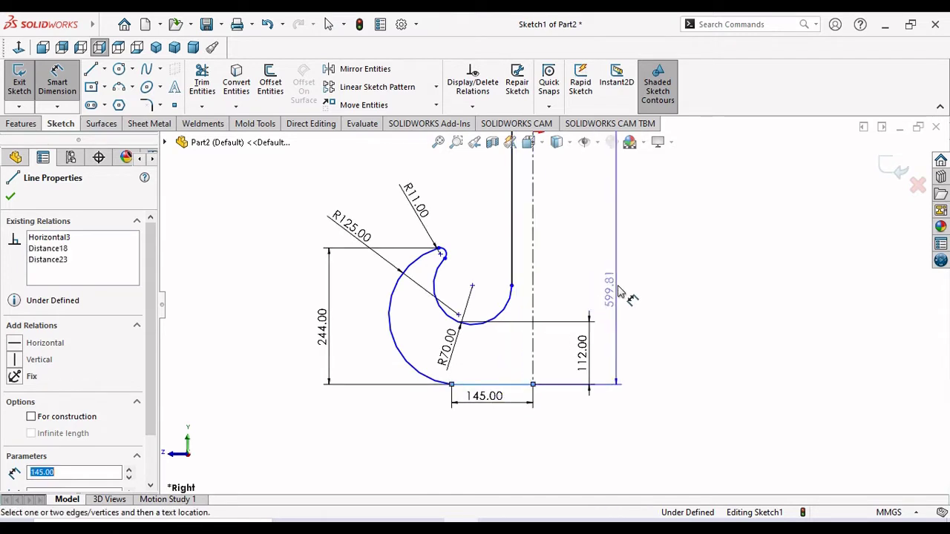
left_click(615, 254)
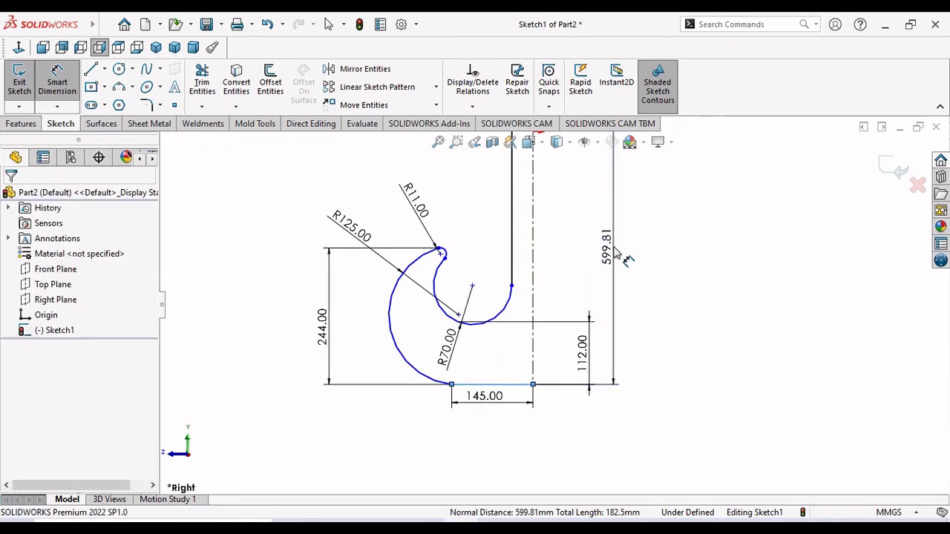
type("6")
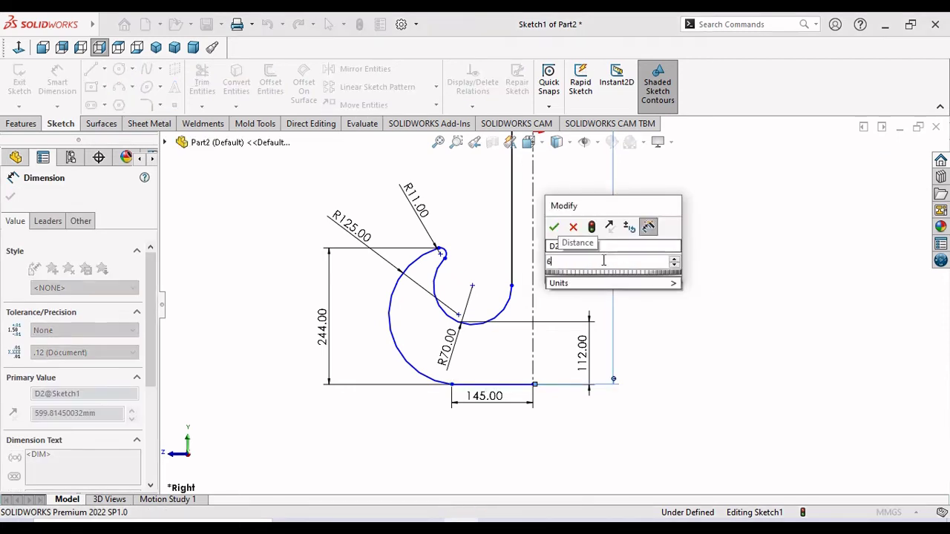
type("00")
left_click(558, 233)
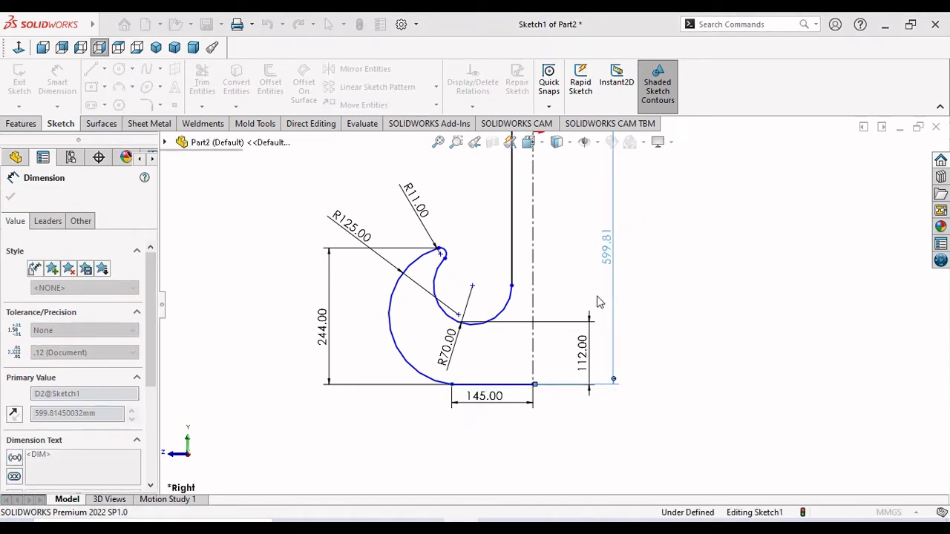
Move the 145.00 dimension further below the profile
scroll(594, 356, "up", 3)
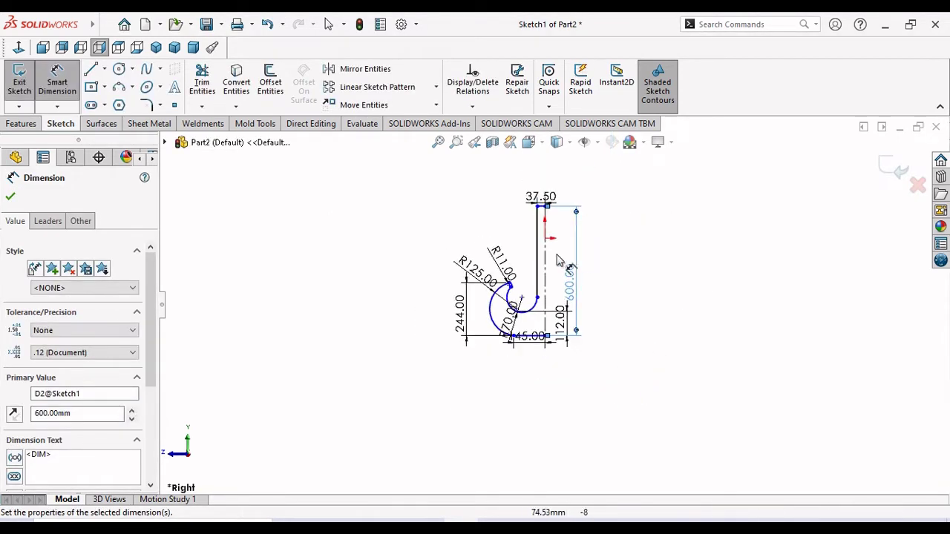
scroll(553, 256, "up", 2)
scroll(562, 250, "down", 1)
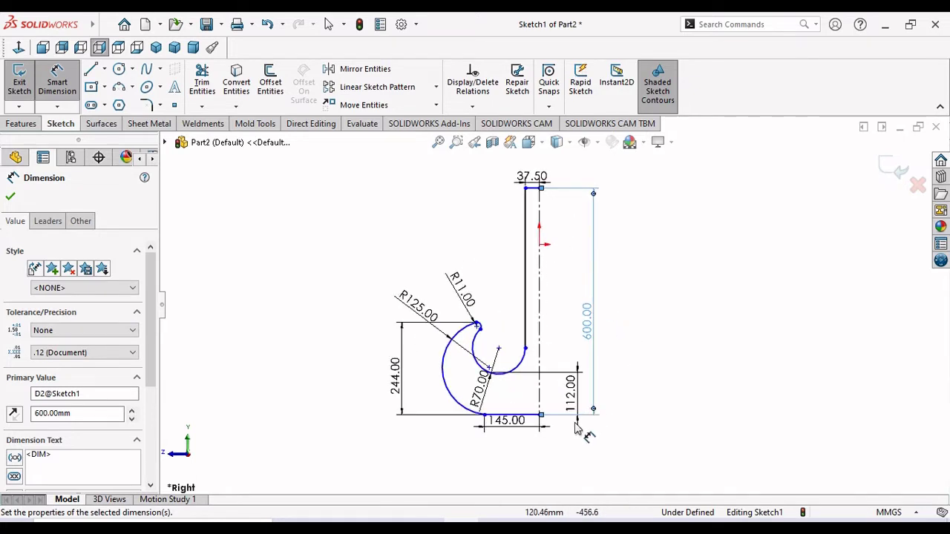
left_click_drag(508, 420, 509, 434)
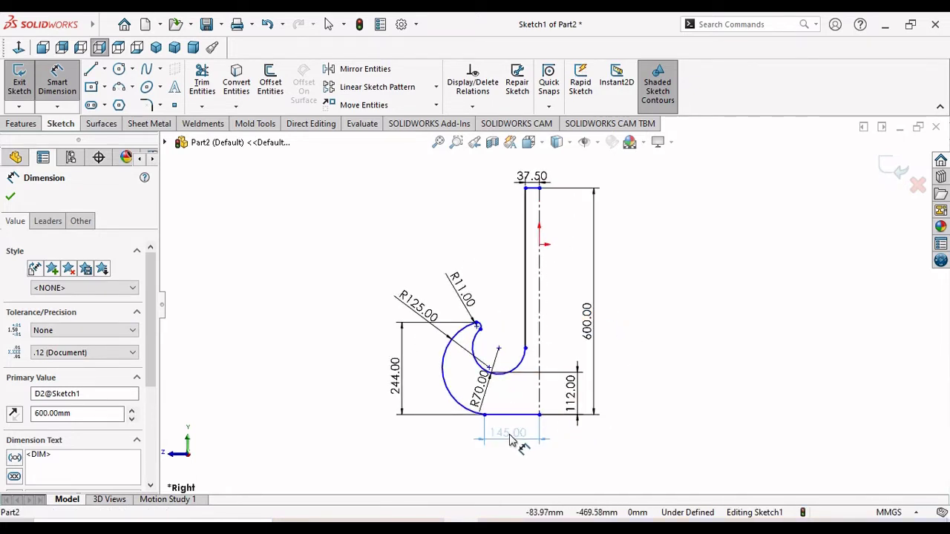
left_click(605, 450)
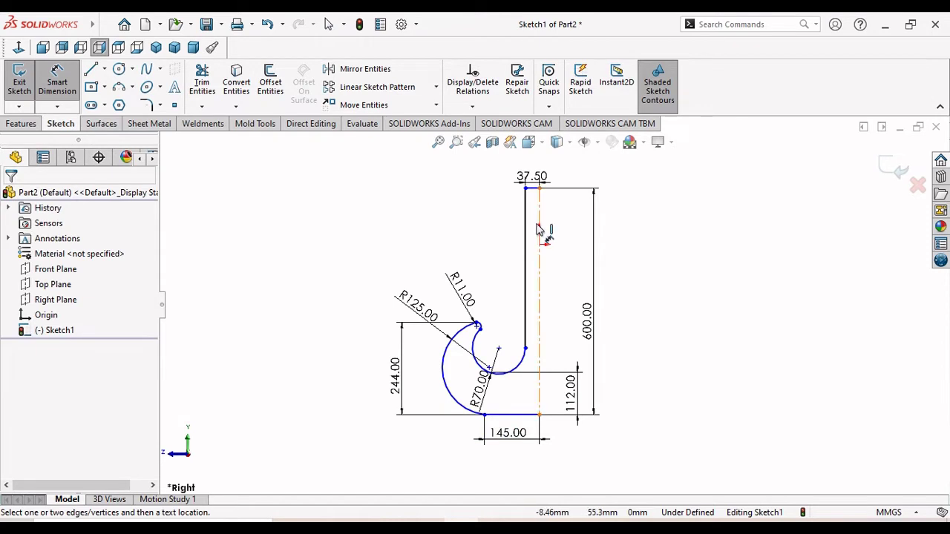
Add a driven 423.19 reference dimension to the shank's inner vertical line
scroll(535, 222, "down", 1)
left_click(523, 268)
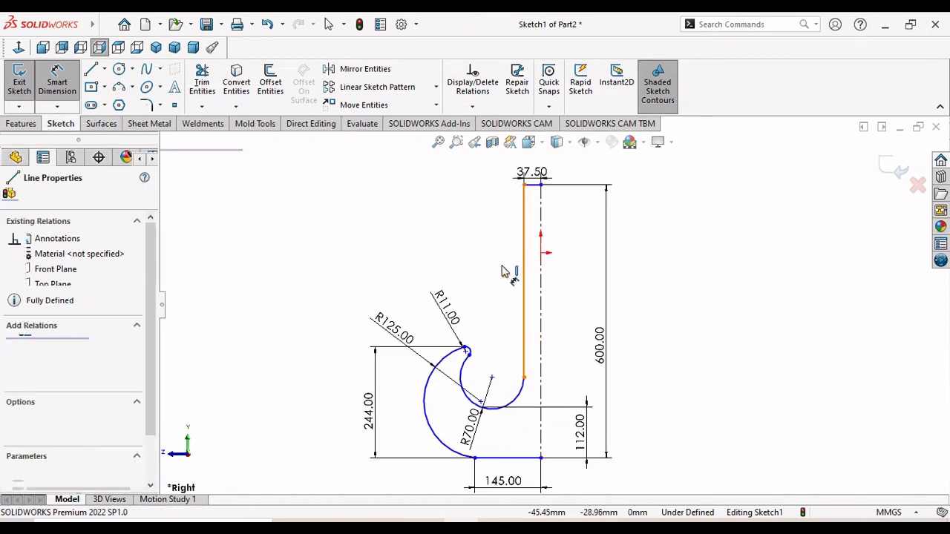
left_click(503, 268)
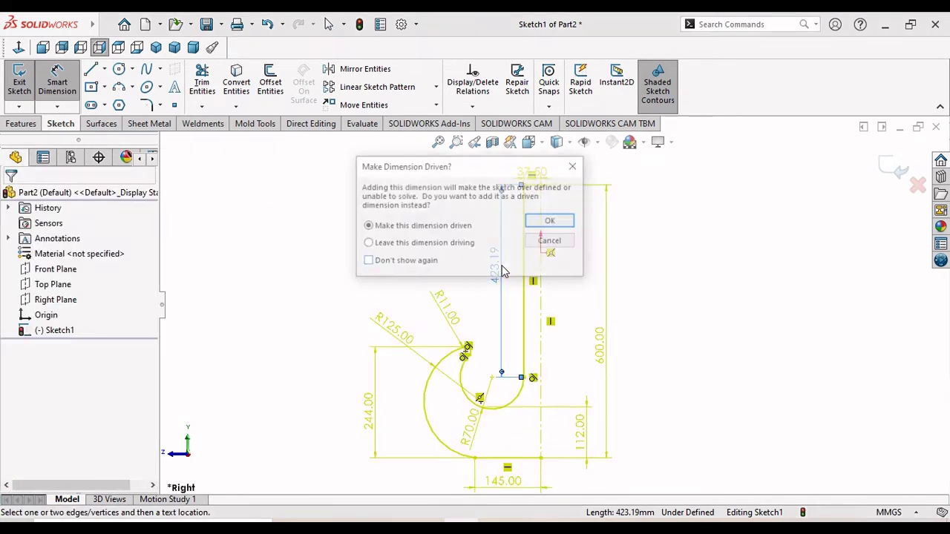
left_click(551, 220)
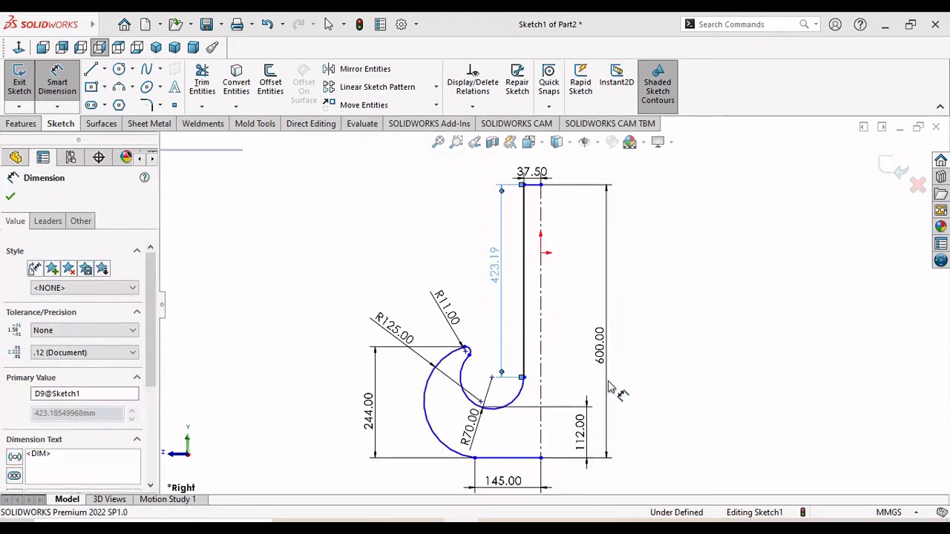
Move the 244.00 dimension to the right, closer to the hook
scroll(586, 382, "up", 4)
scroll(603, 357, "down", 1)
scroll(616, 349, "down", 1)
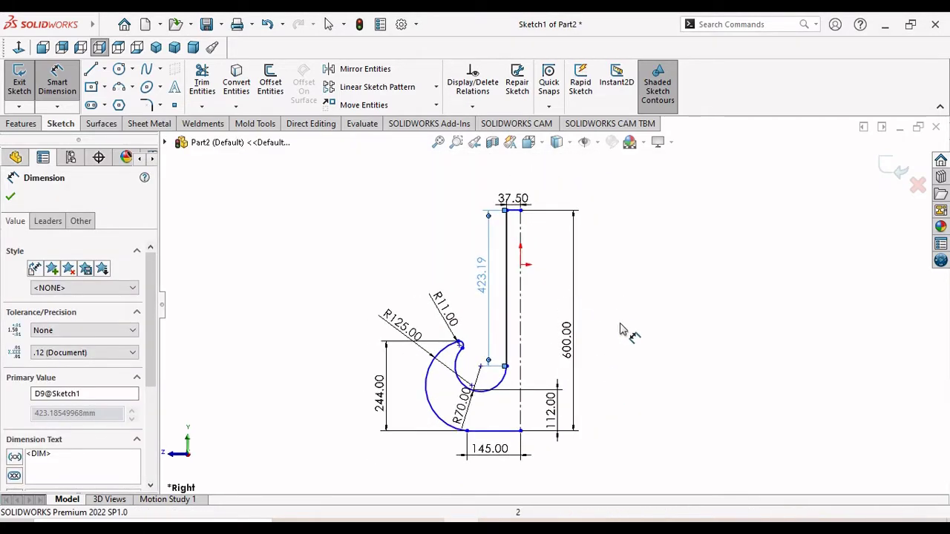
scroll(623, 358, "down", 2)
scroll(568, 358, "up", 2)
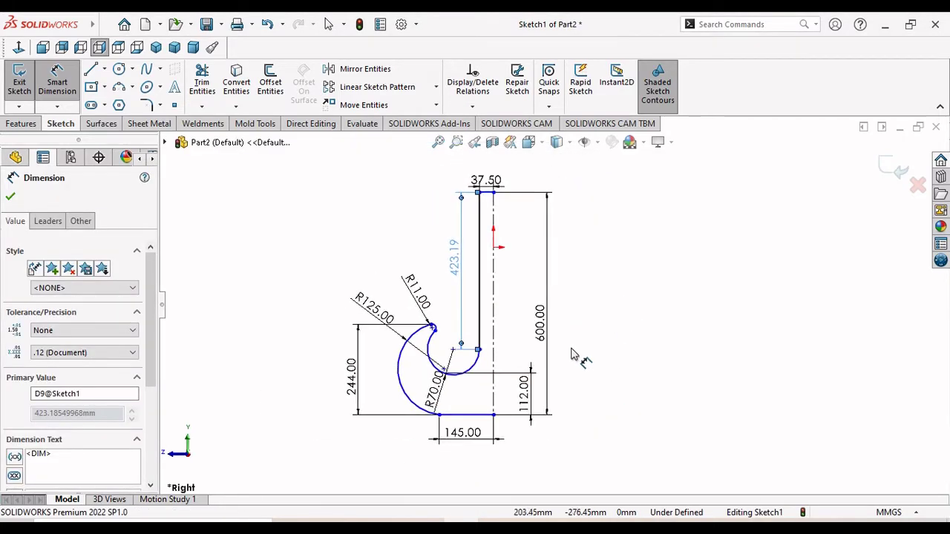
scroll(588, 310, "down", 1)
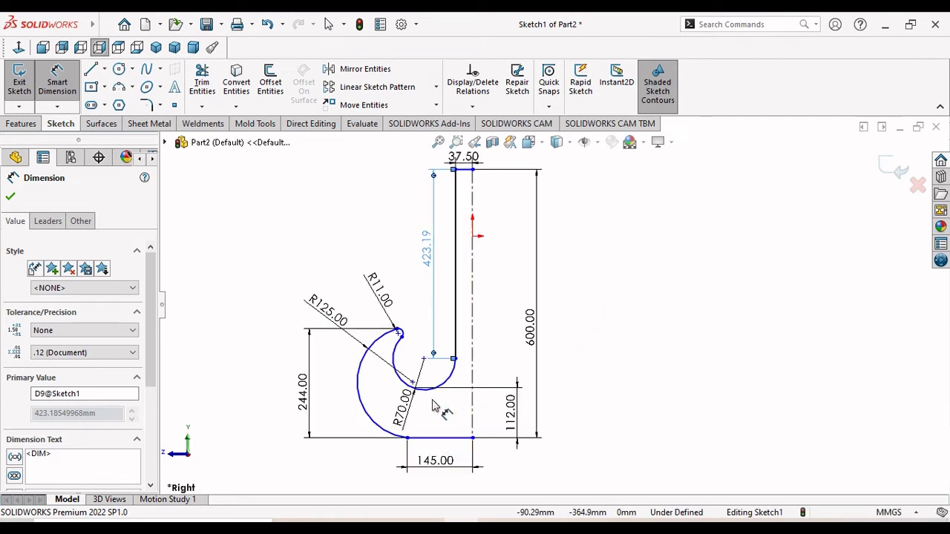
scroll(434, 406, "down", 1)
scroll(416, 312, "down", 1)
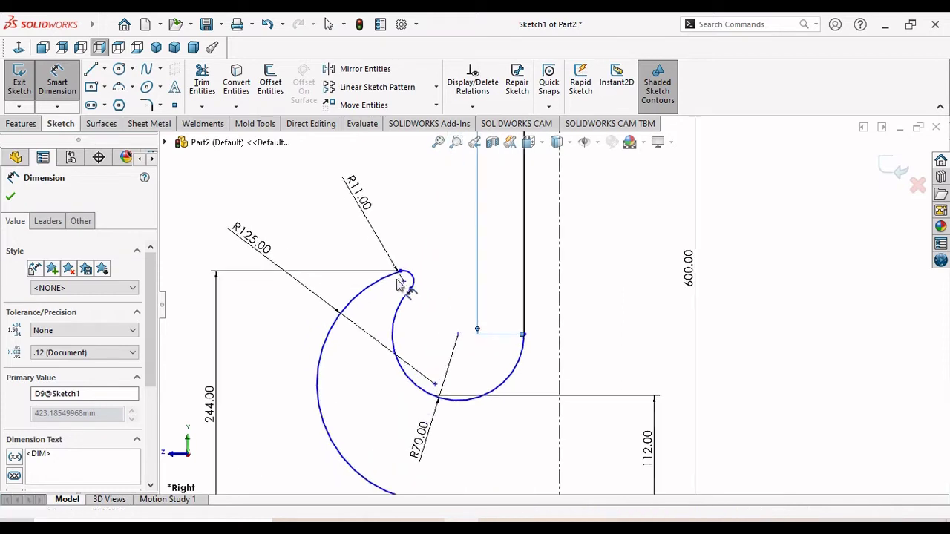
scroll(407, 284, "down", 1)
scroll(412, 341, "up", 1)
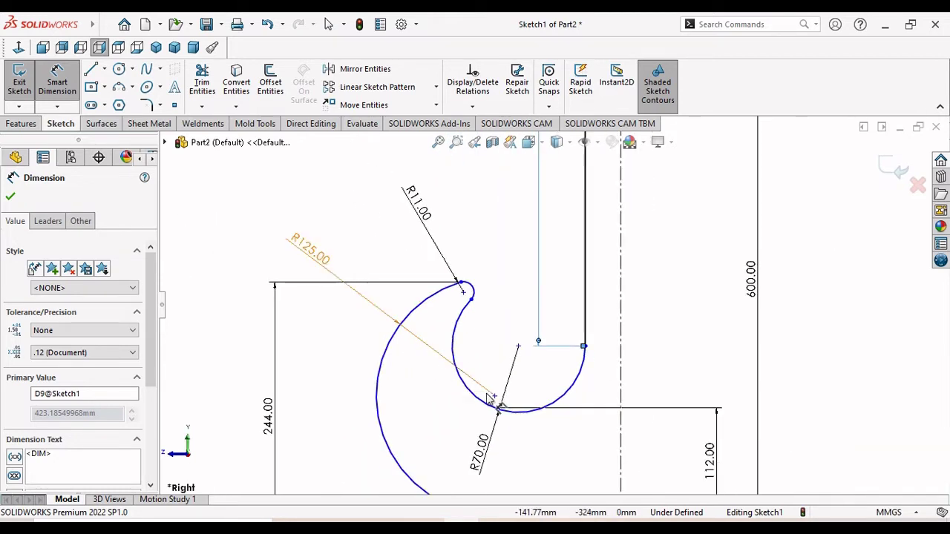
scroll(519, 399, "up", 1)
left_click_drag(359, 400, 385, 401)
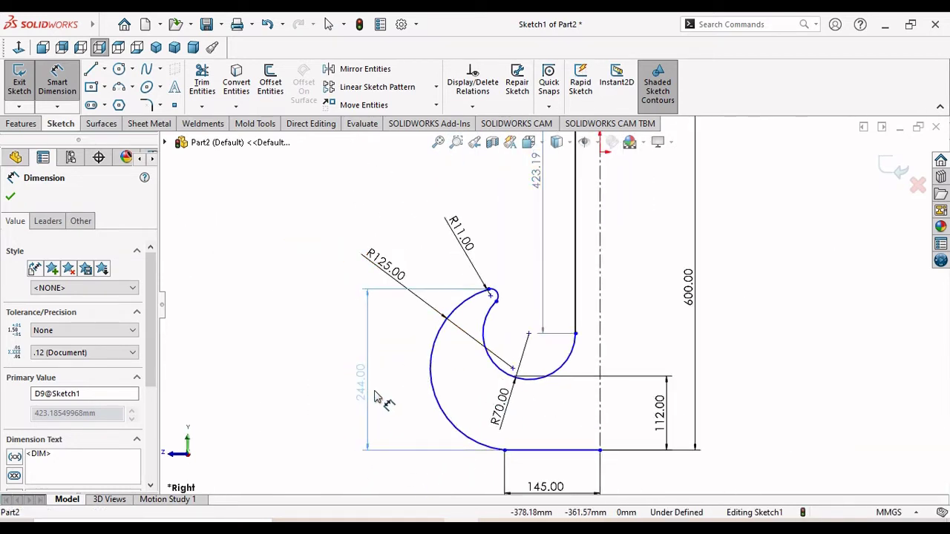
Open the Display/Delete Relations dropdown
scroll(651, 449, "up", 1)
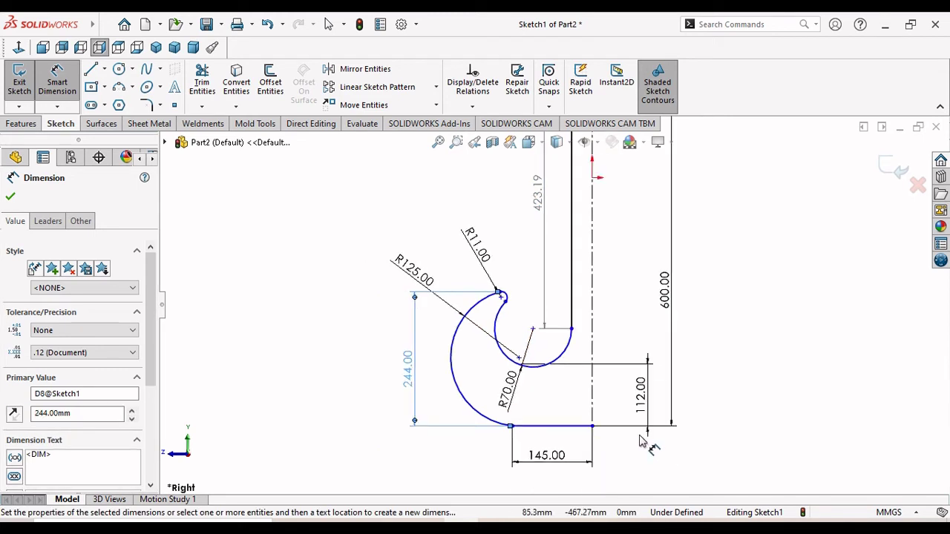
scroll(643, 441, "up", 1)
scroll(718, 411, "up", 1)
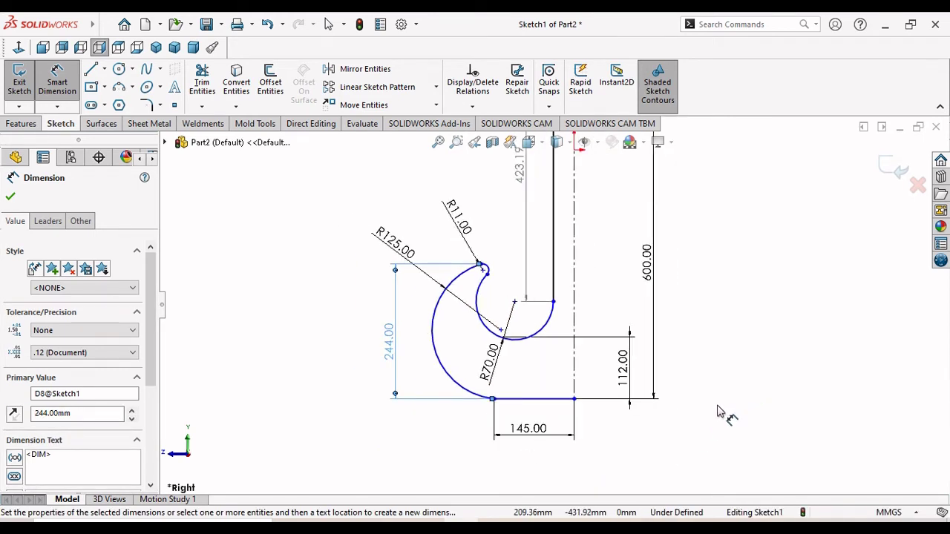
scroll(657, 278, "up", 1)
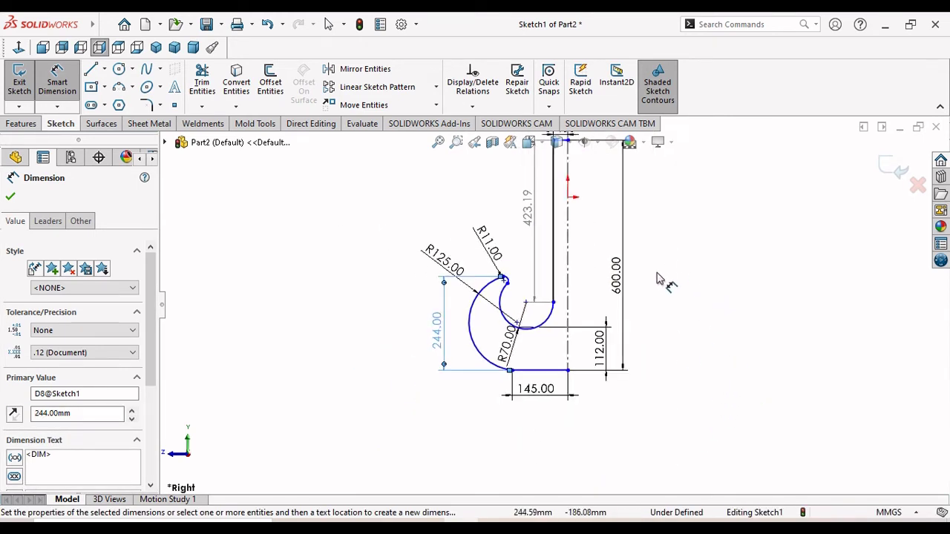
scroll(636, 250, "down", 1)
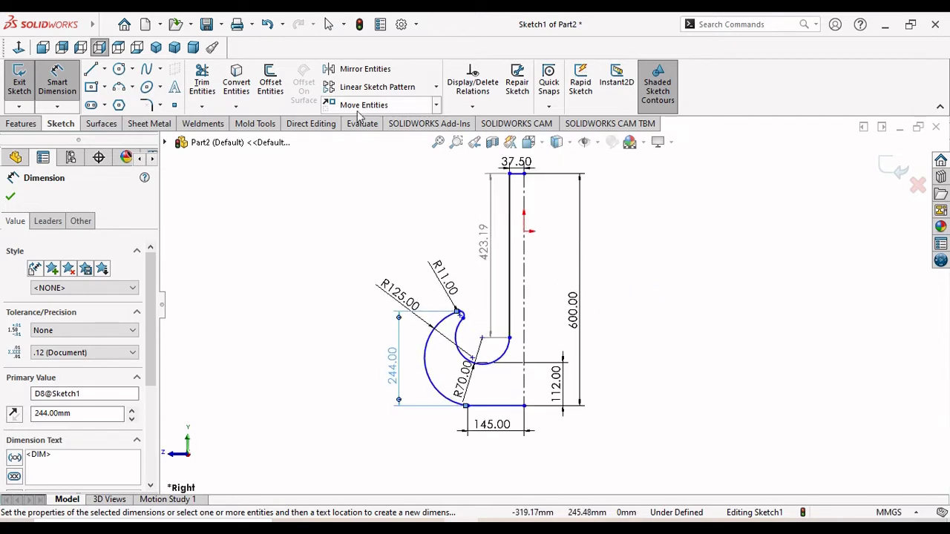
left_click(472, 110)
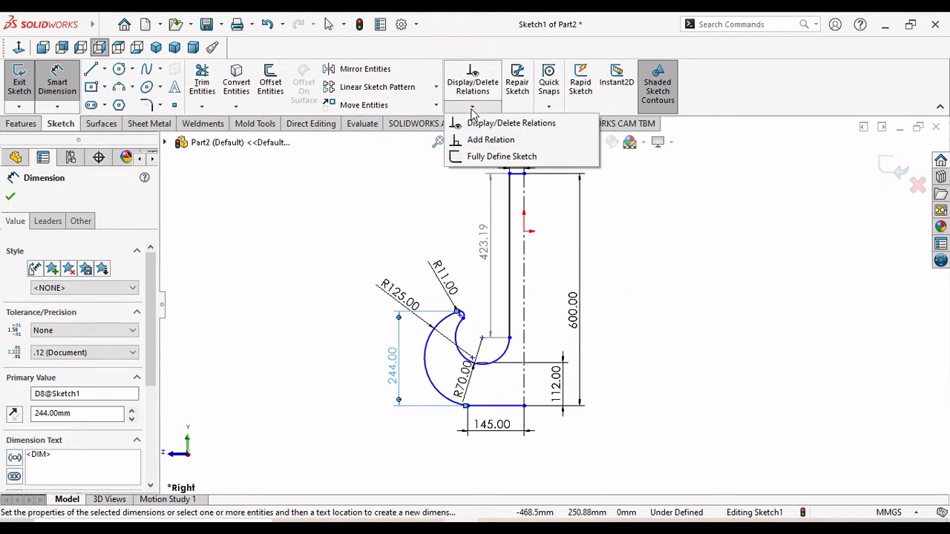
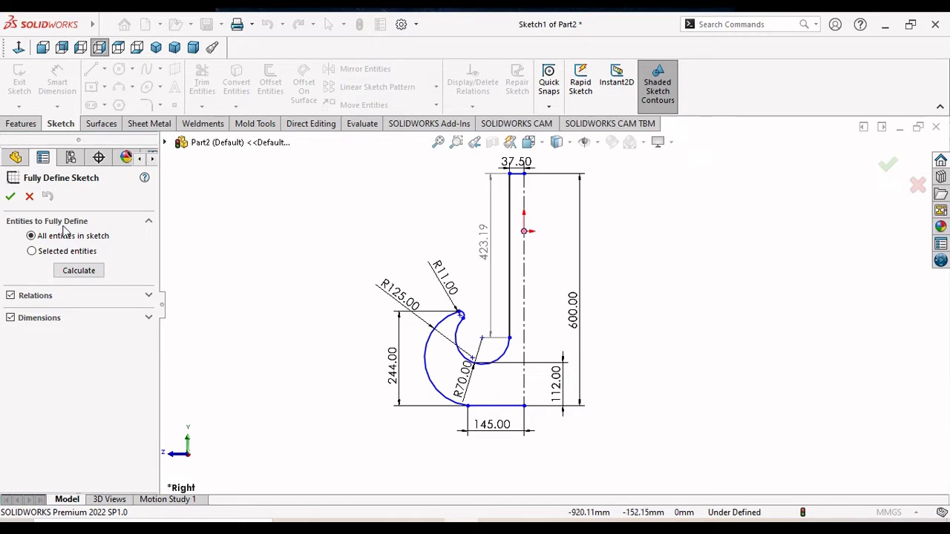
Accept Fully Define Sketch so the hook profile becomes fully defined
left_click(11, 198)
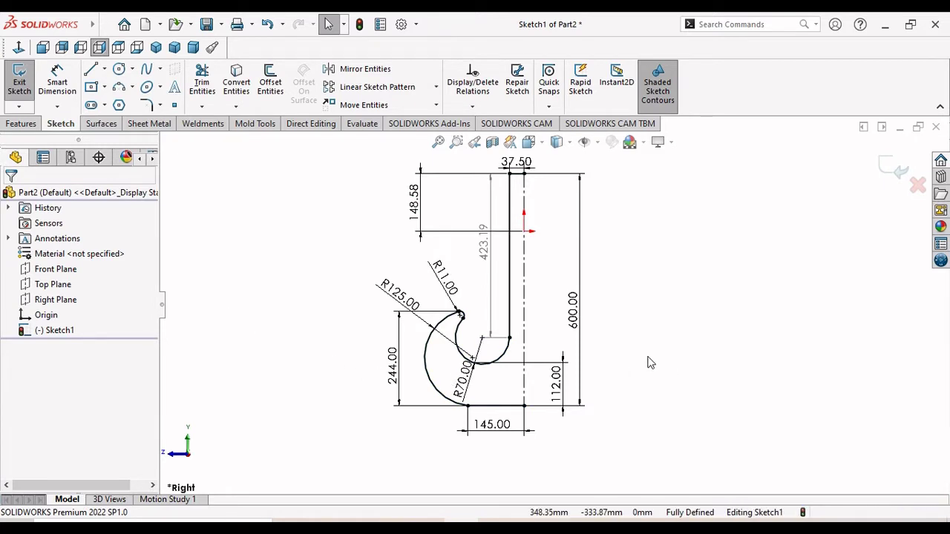
scroll(593, 356, "up", 1)
scroll(600, 324, "down", 2)
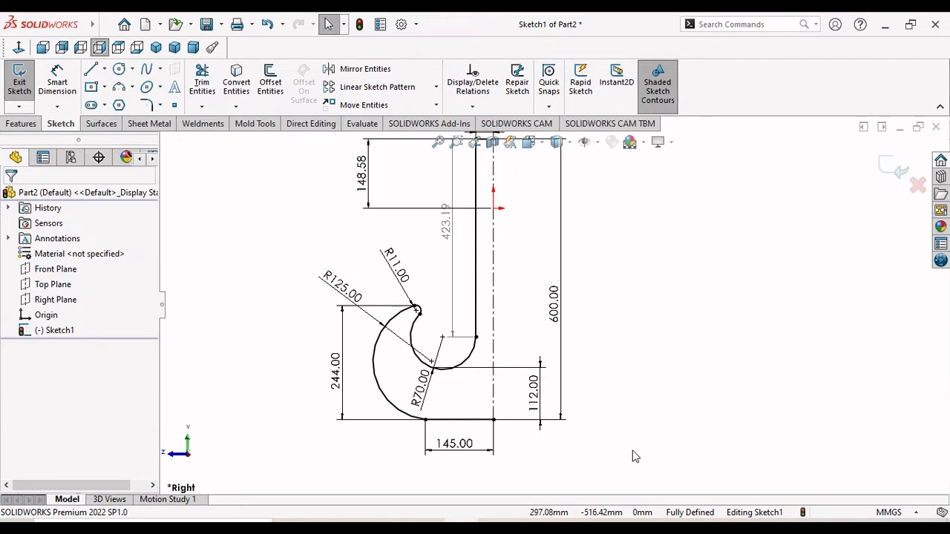
scroll(551, 305, "up", 2)
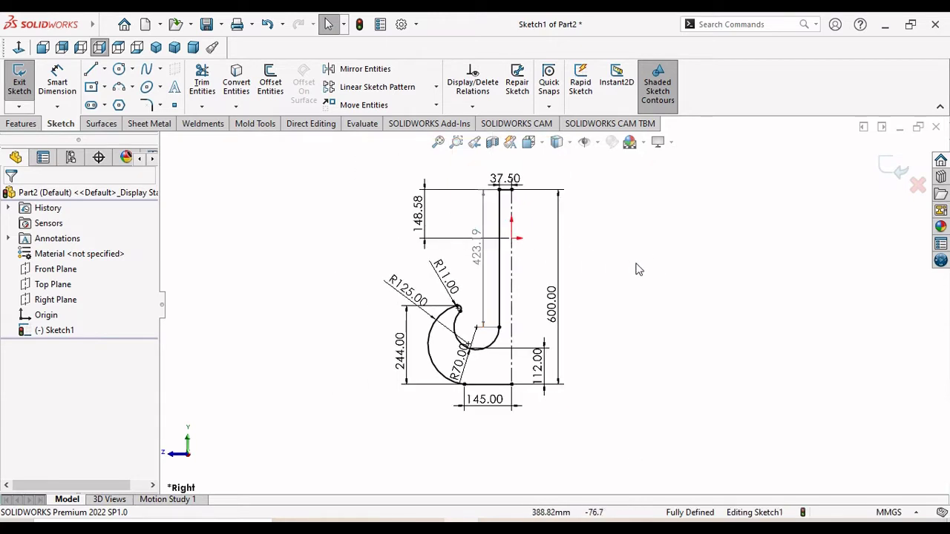
scroll(638, 269, "down", 2)
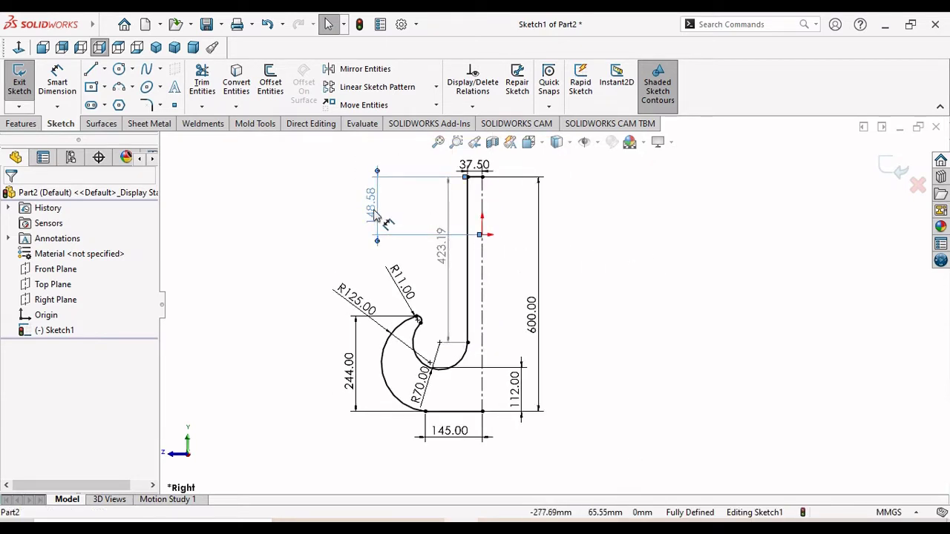
Move the 148.58 dimension closer to the shank and deselect it
left_click_drag(374, 215, 399, 207)
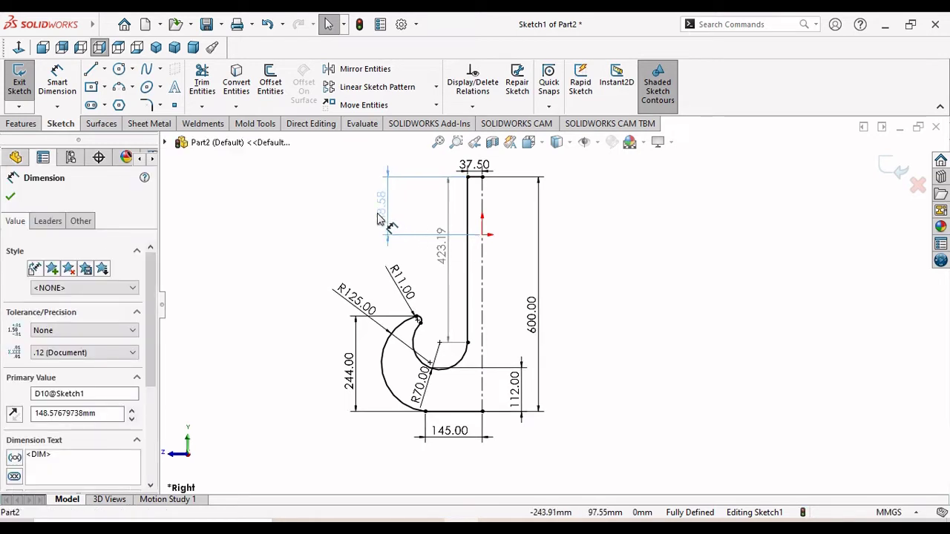
left_click_drag(391, 204, 380, 212)
left_click(610, 259)
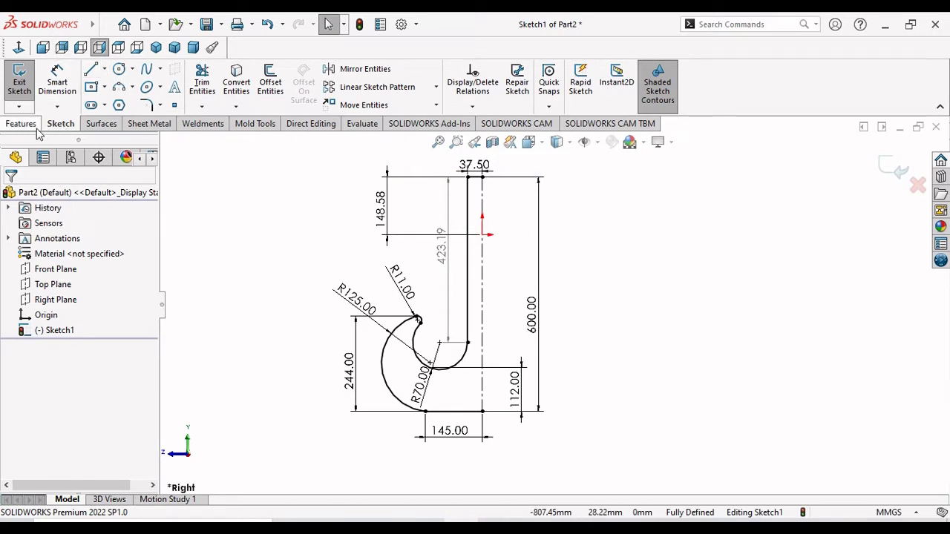
Select the shank lines, inner arc, R125 and lower arcs, and bottom line for Mirror Entities
left_click(353, 68)
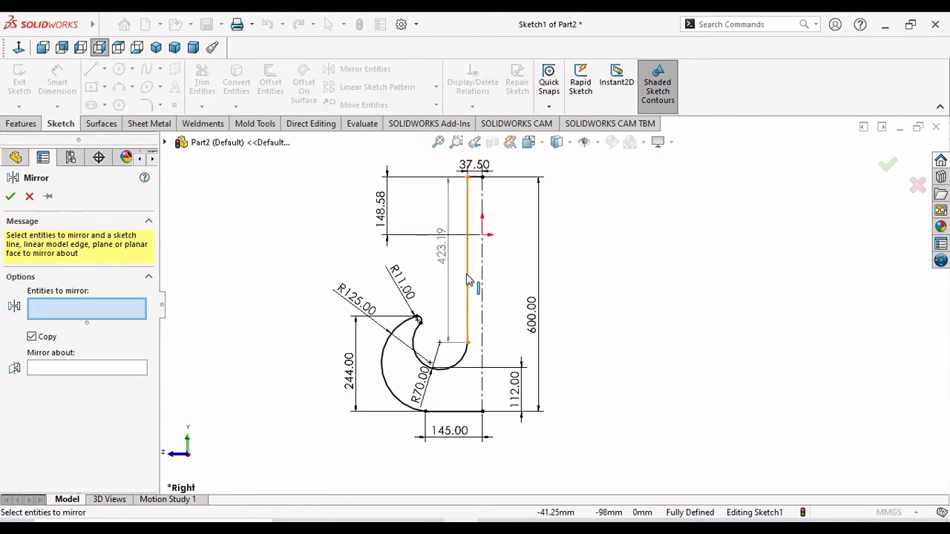
left_click(468, 245)
left_click(475, 180)
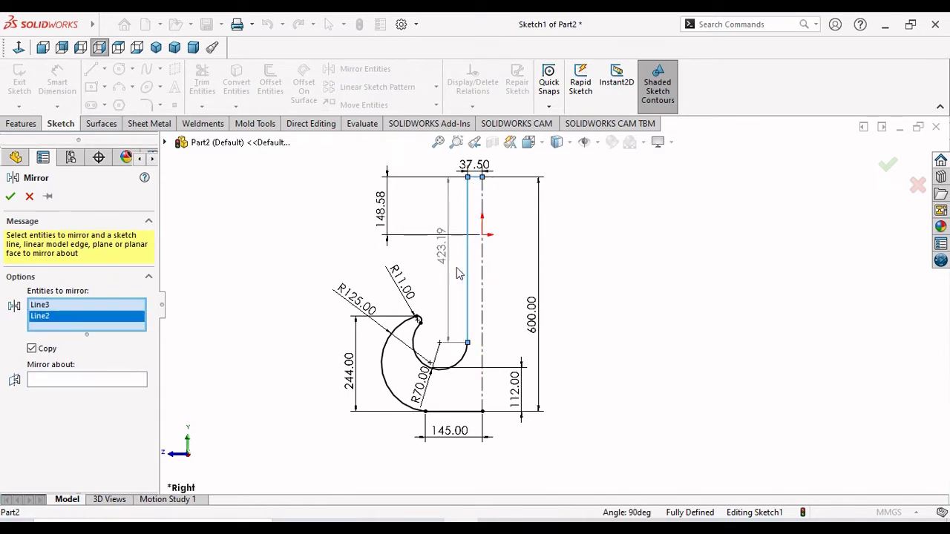
left_click(462, 362)
scroll(420, 325, "down", 2)
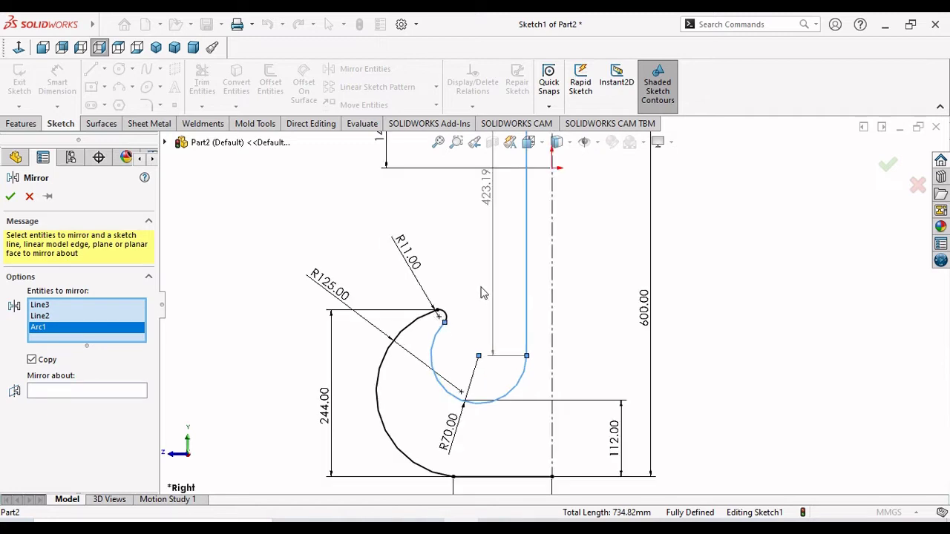
left_click_drag(481, 293, 375, 421)
key("z")
key("z")
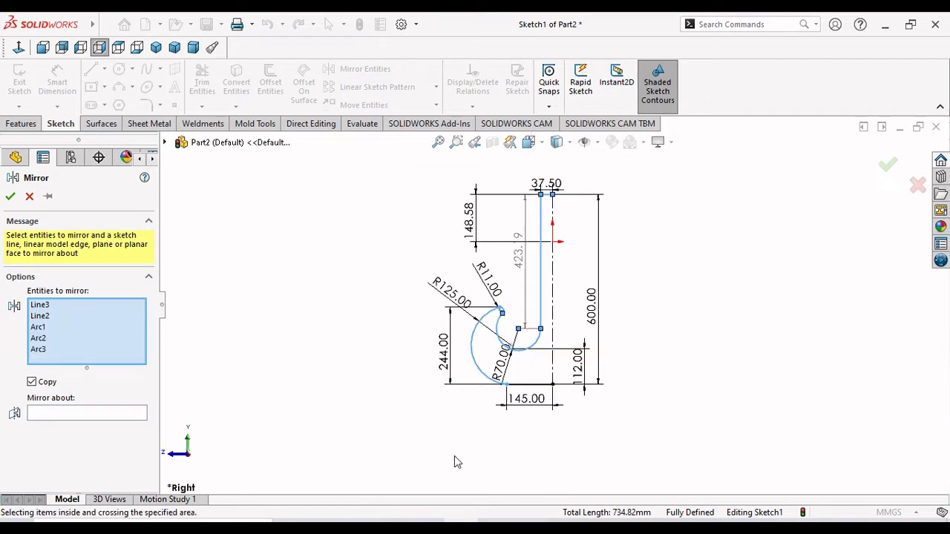
left_click(535, 384)
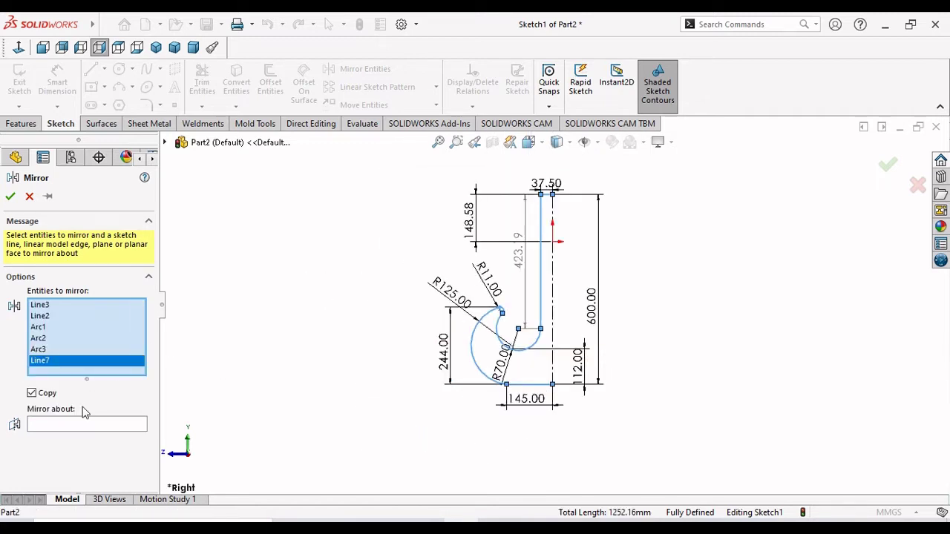
Mirror the selected entities about the vertical centreline, then compare against the Crane Anchor PDF
left_click(80, 425)
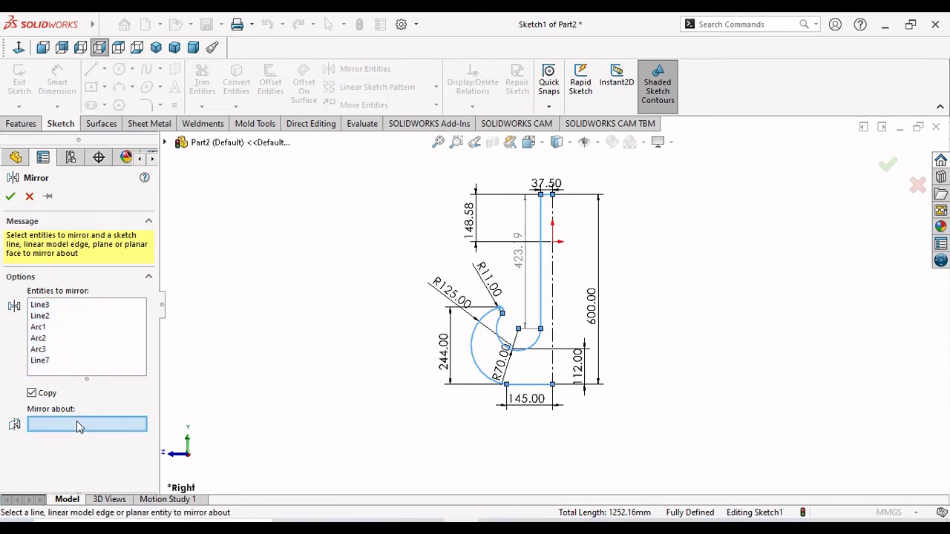
left_click(553, 278)
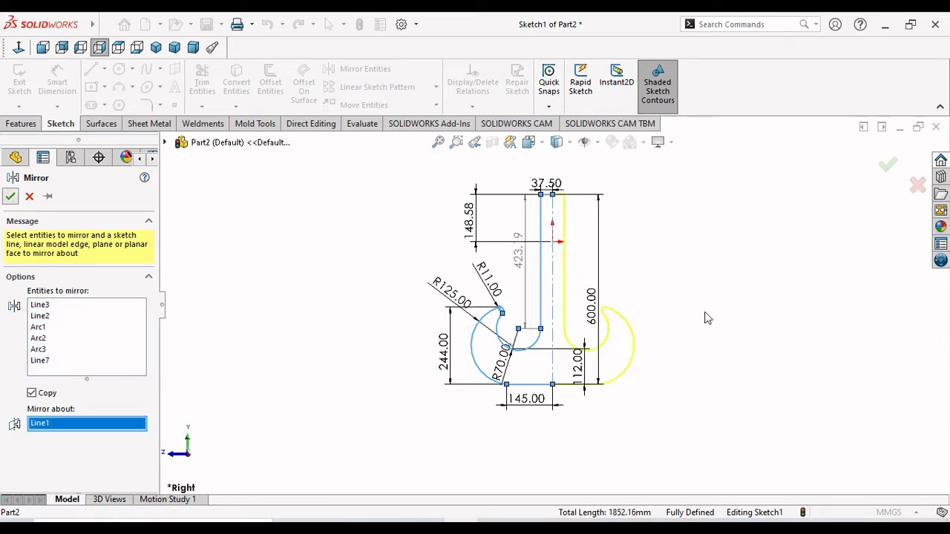
key("Return")
scroll(607, 311, "up", 1)
scroll(607, 311, "down", 2)
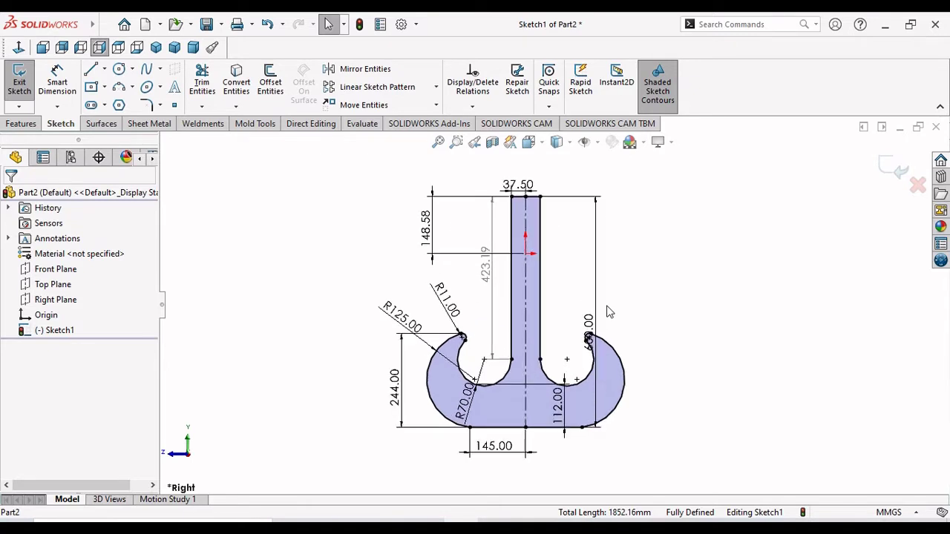
scroll(649, 364, "down", 1)
scroll(648, 364, "down", 1)
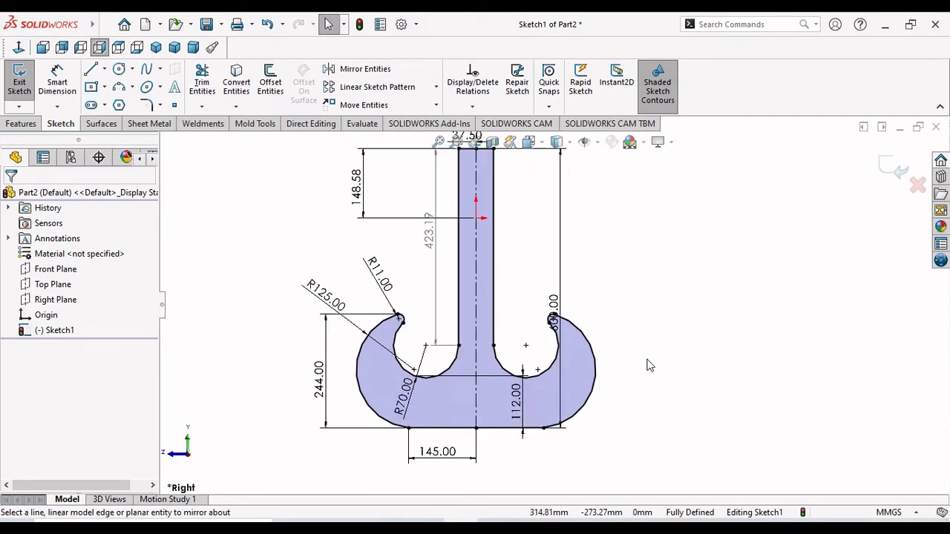
scroll(477, 365, "up", 1)
scroll(477, 364, "up", 1)
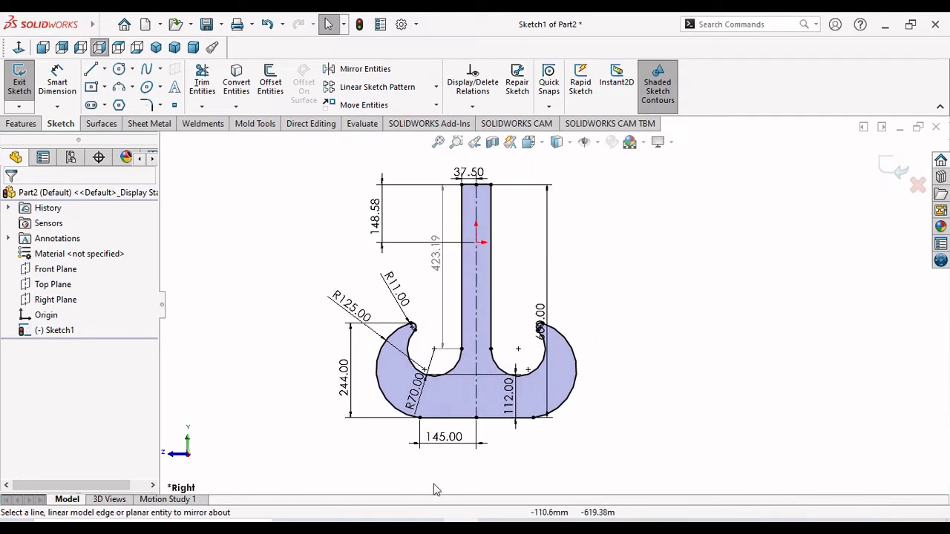
key("alt+Tab")
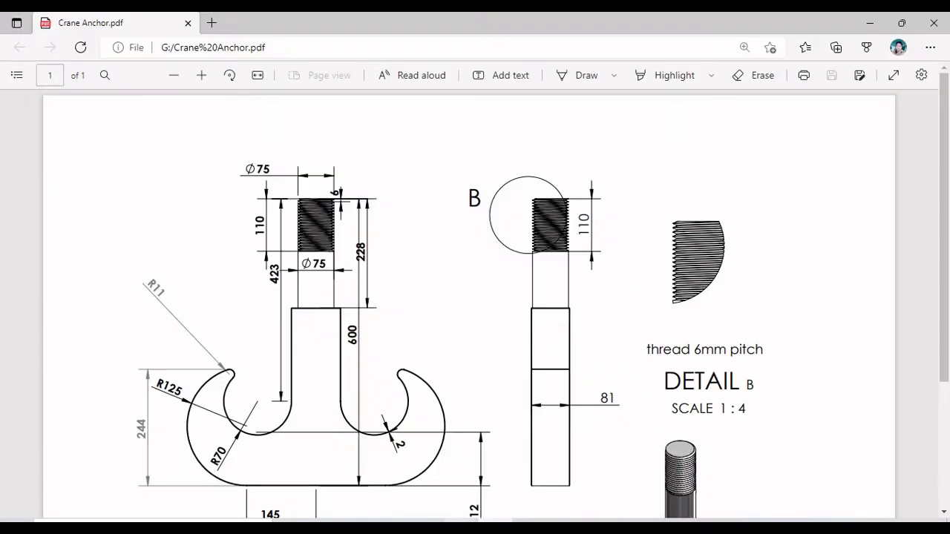
key("alt+Tab")
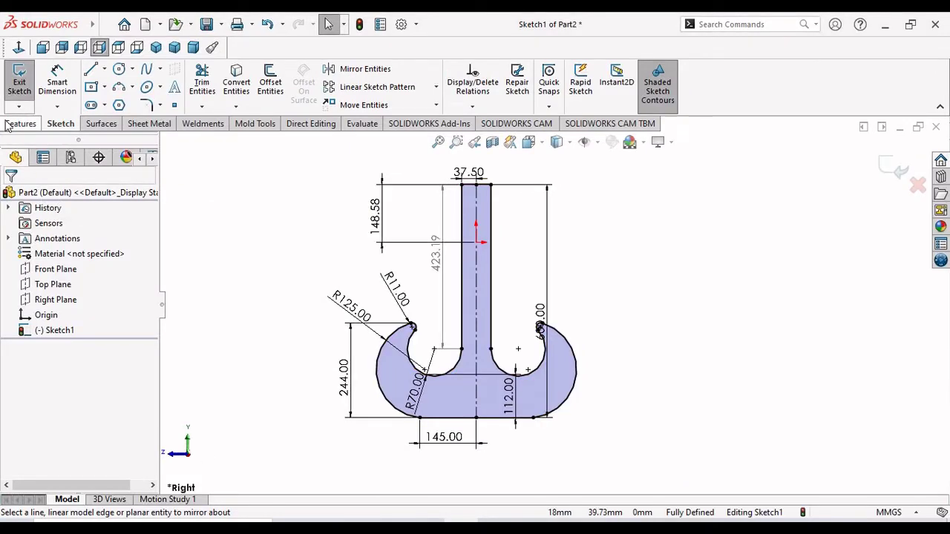
Extrude the closed hook outline Blind 81 mm as Boss-Extrude1 and orbit to inspect it
left_click(7, 127)
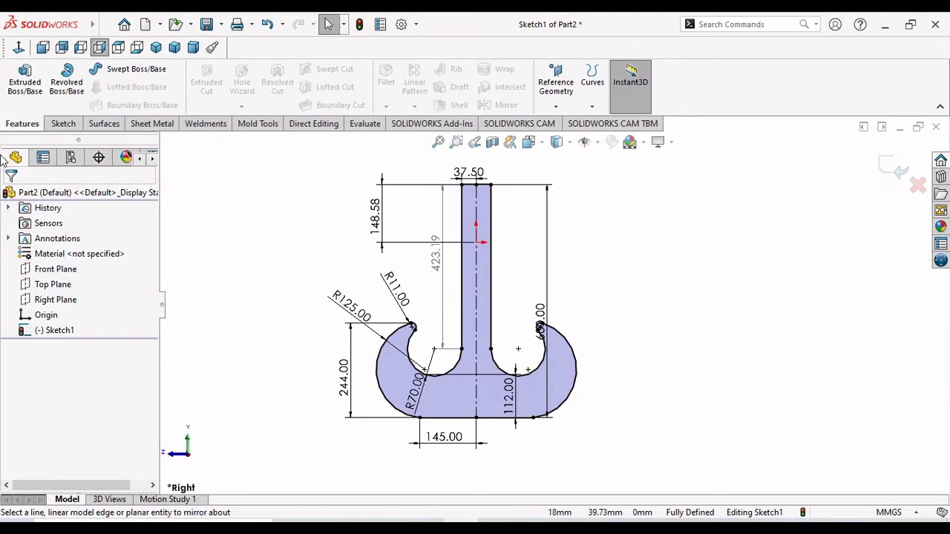
left_click(26, 83)
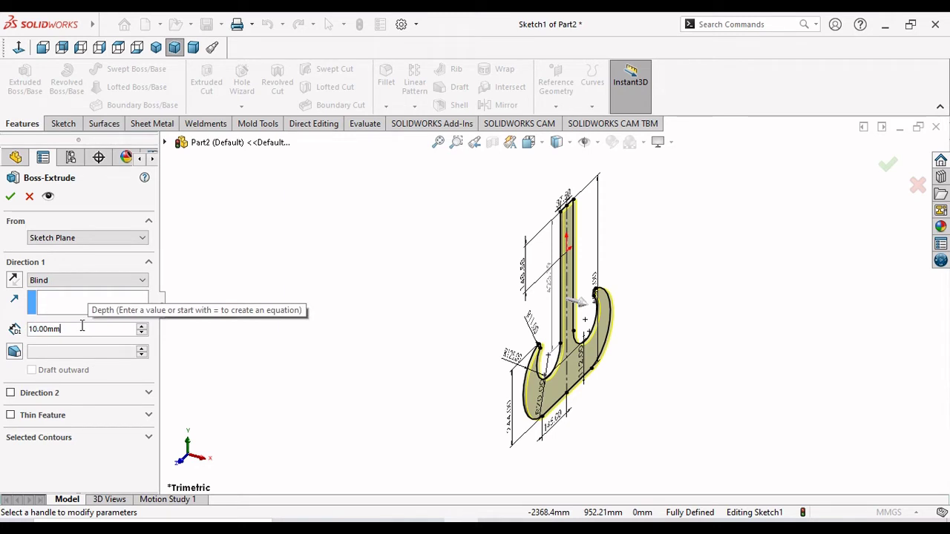
key("BackSpace")
key("BackSpace")
key("BackSpace")
key("BackSpace")
key("BackSpace")
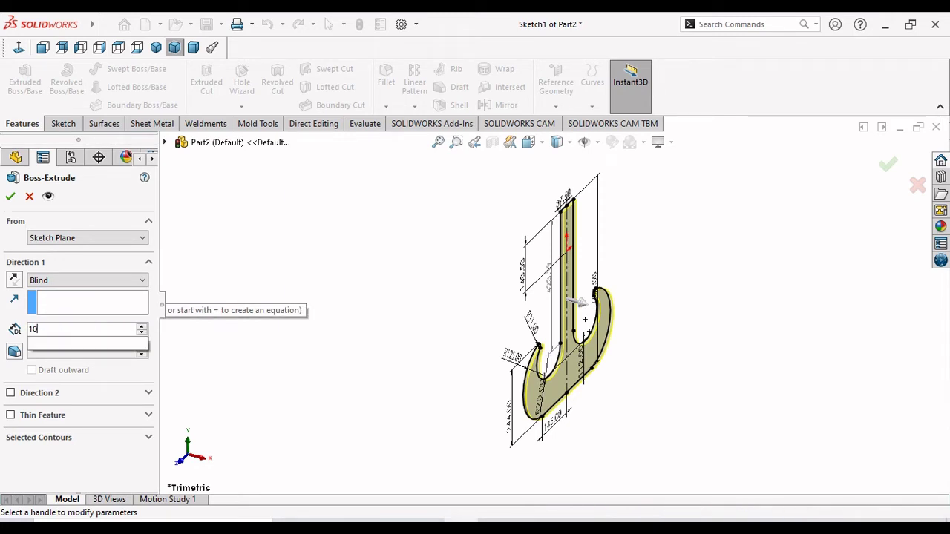
key("BackSpace")
key("BackSpace")
type("8")
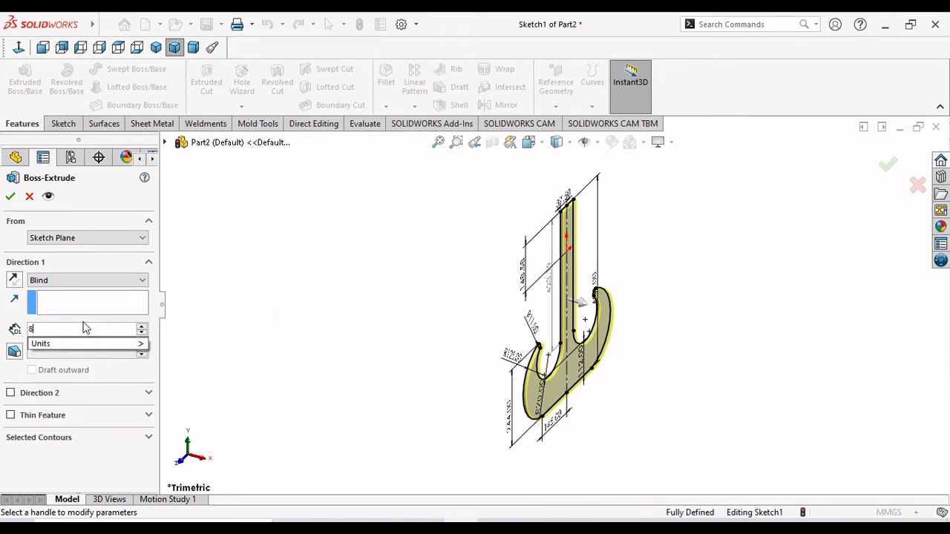
type("1")
key("Return")
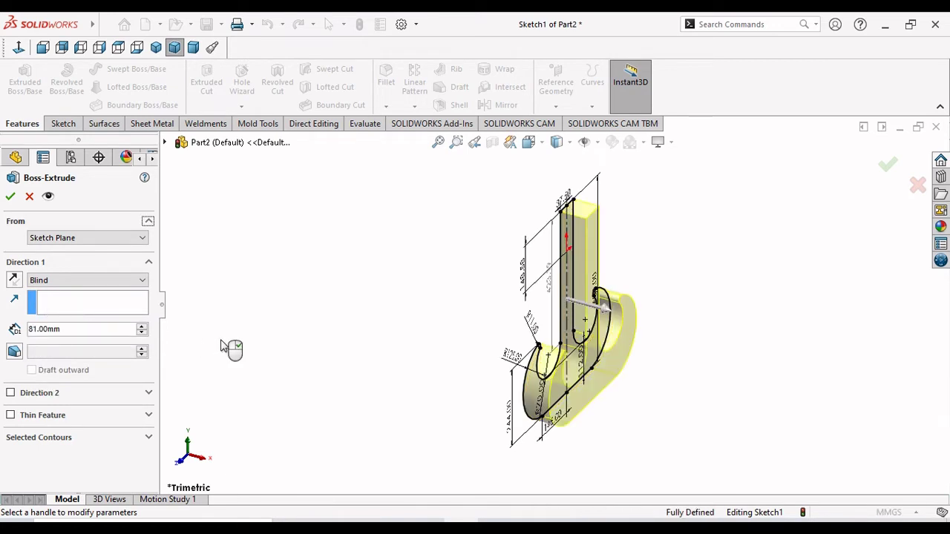
left_click(10, 197)
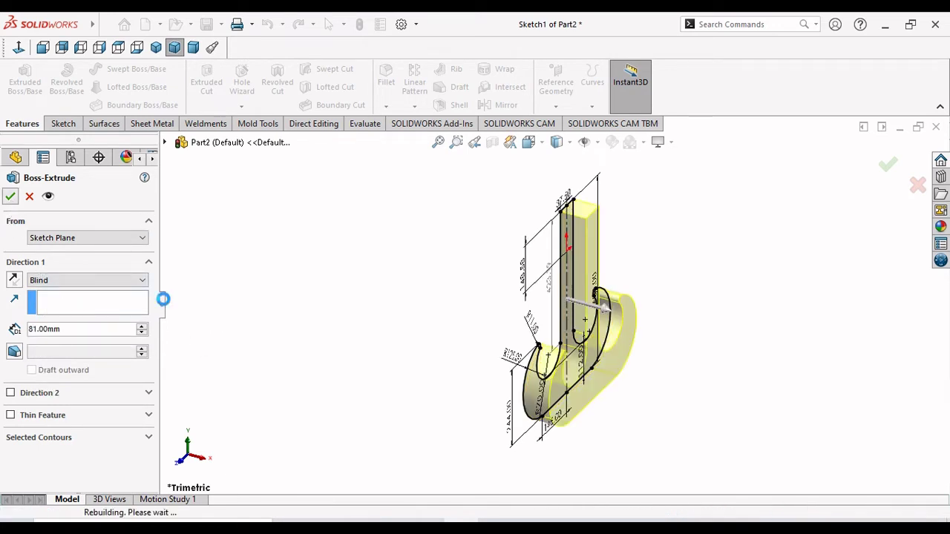
left_click(305, 320)
mouse_move(697, 354)
middle_mouse_down()
mouse_move(591, 265)
mouse_move(609, 260)
mouse_move(606, 300)
mouse_move(689, 279)
mouse_move(769, 235)
mouse_move(717, 295)
middle_mouse_up()
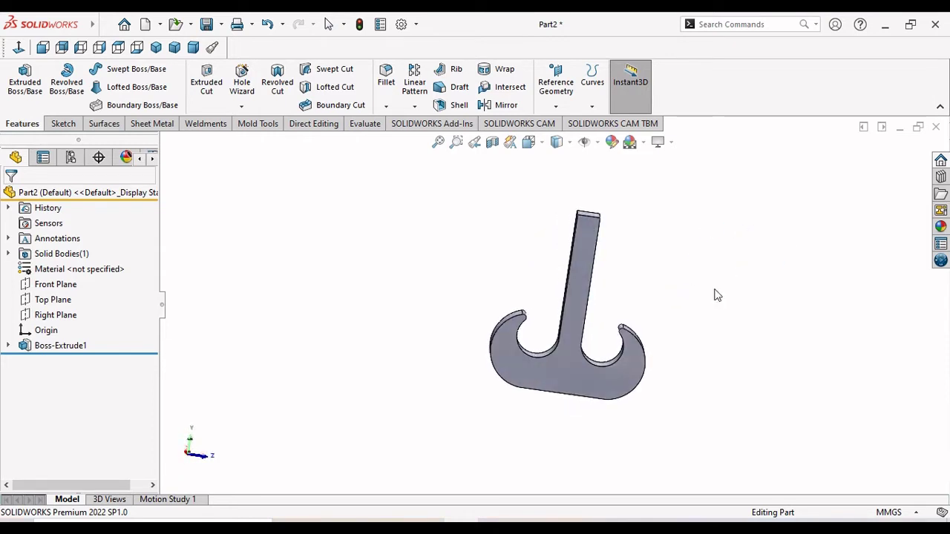
scroll(664, 314, "down", 2)
mouse_move(697, 340)
middle_mouse_down()
mouse_move(621, 358)
mouse_move(492, 361)
mouse_move(488, 416)
mouse_move(509, 438)
mouse_move(572, 386)
mouse_move(555, 356)
mouse_move(657, 335)
mouse_move(572, 288)
mouse_move(469, 393)
mouse_move(539, 399)
mouse_move(558, 269)
mouse_move(553, 223)
middle_mouse_up()
Apply the brushed steel appearance from Metal > Steel to the hook solid
left_click(938, 228)
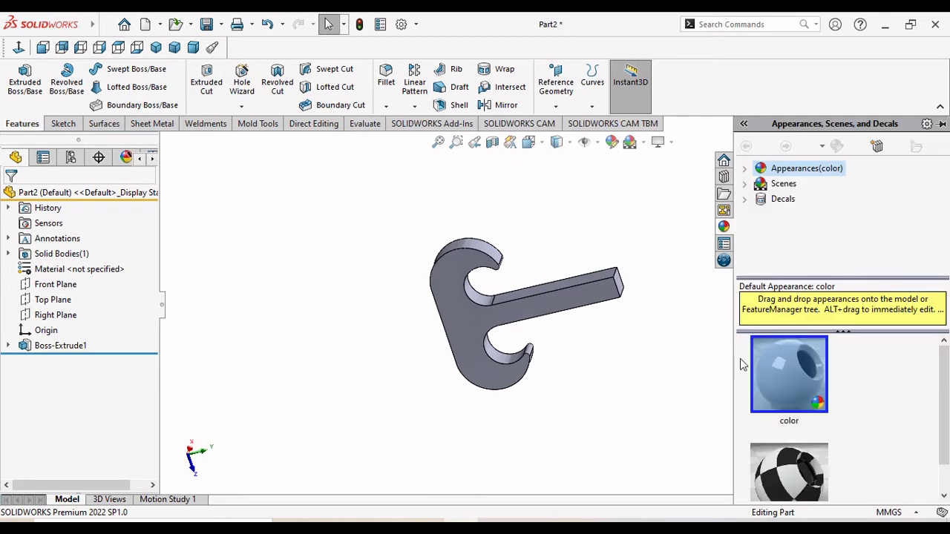
double_click(779, 175)
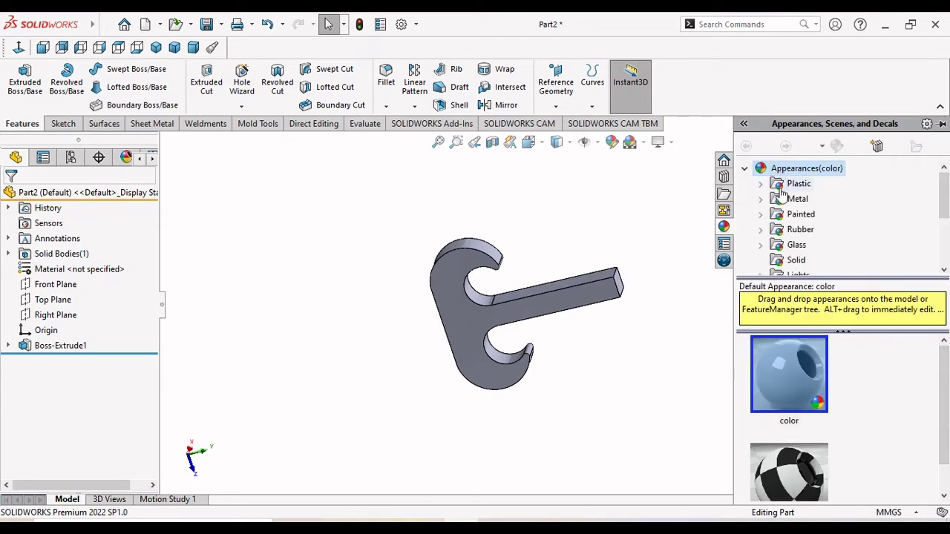
left_click(791, 199)
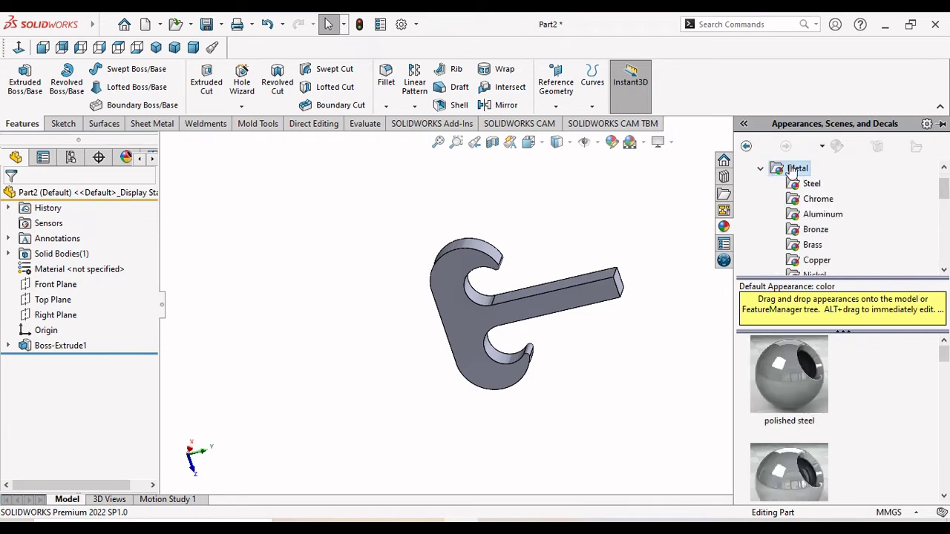
left_click(809, 185)
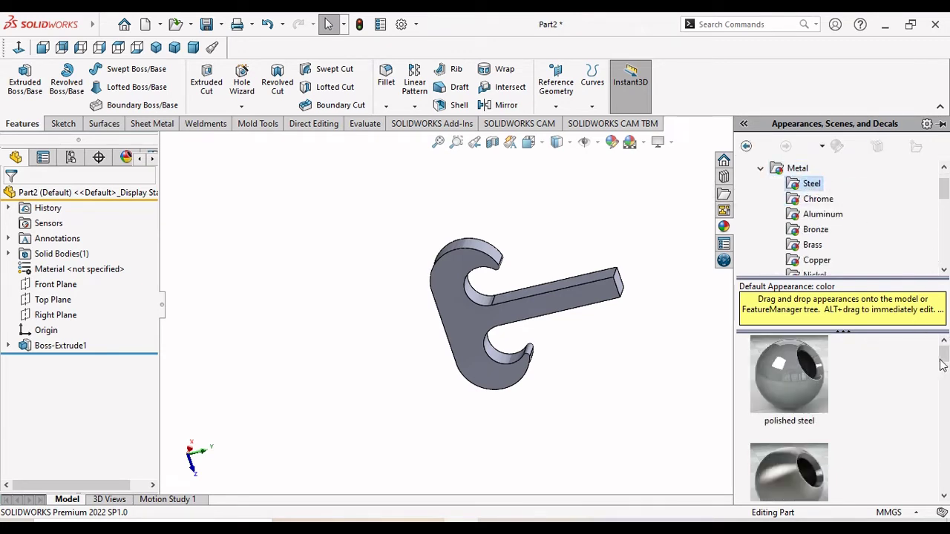
mouse_move(945, 359)
left_mouse_down()
mouse_move(943, 409)
mouse_move(943, 367)
left_mouse_up()
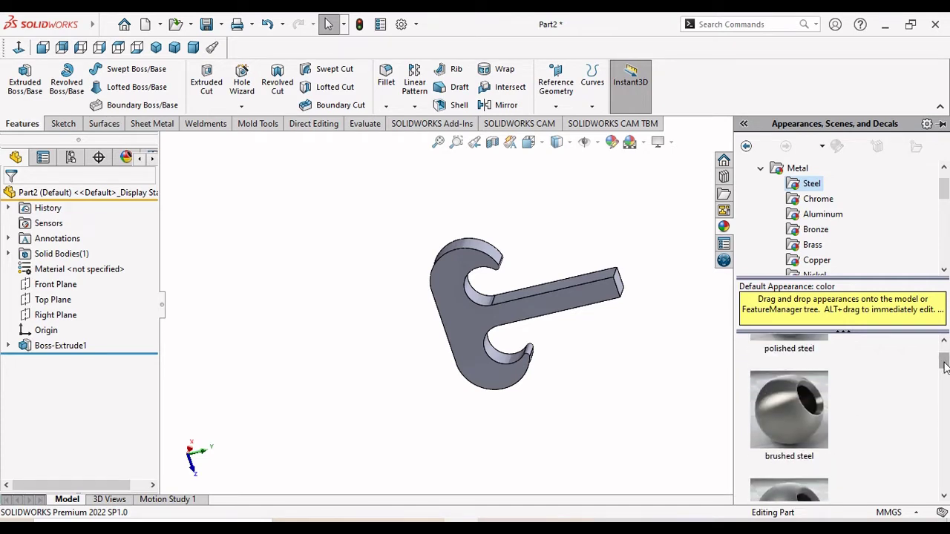
left_click_drag(945, 367, 947, 365)
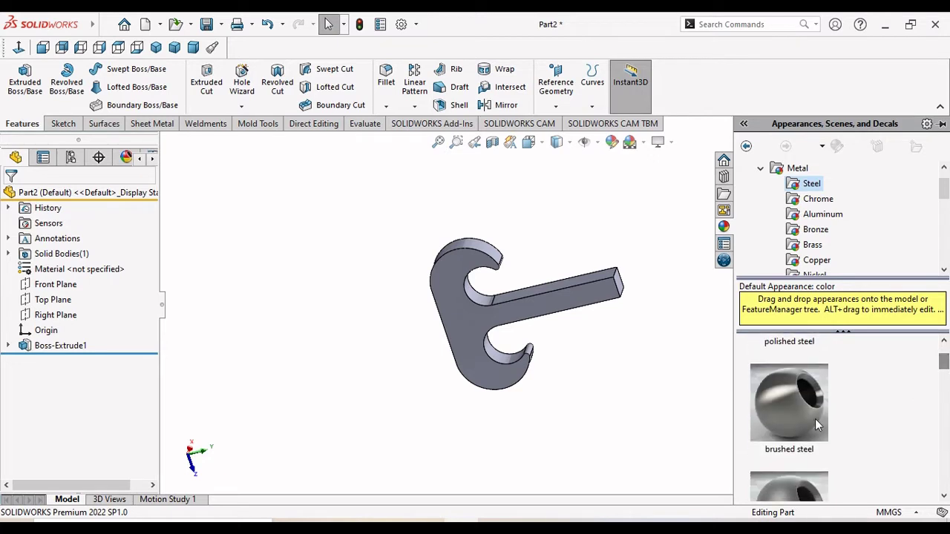
left_click_drag(815, 425, 728, 416)
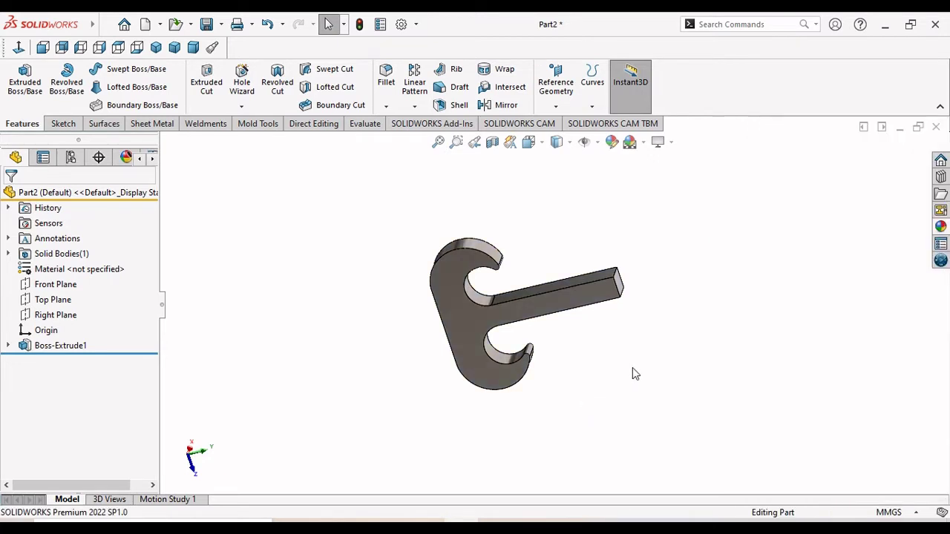
mouse_move(651, 297)
middle_mouse_down()
mouse_move(572, 193)
mouse_move(515, 201)
mouse_move(452, 183)
mouse_move(456, 329)
mouse_move(488, 339)
middle_mouse_up()
scroll(524, 281, "down", 2)
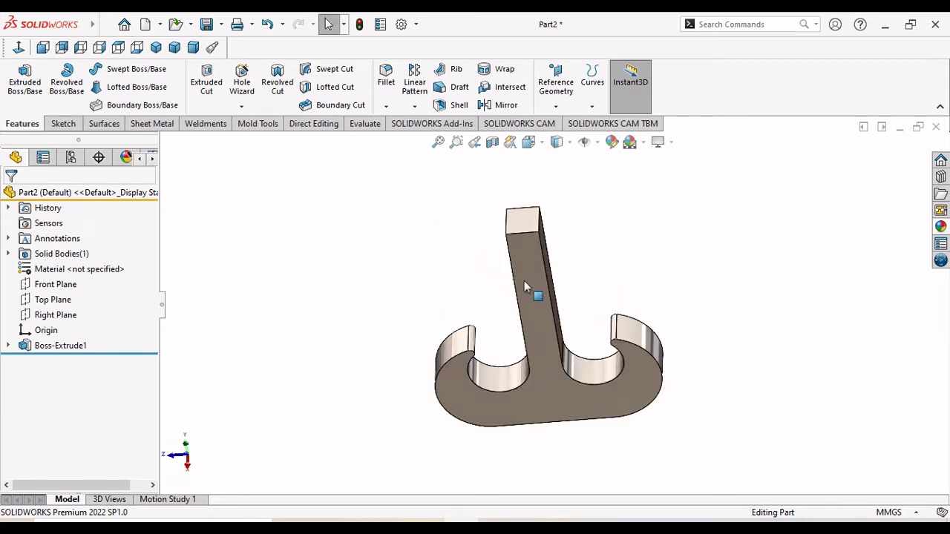
scroll(524, 281, "down", 2)
middle_click_drag(718, 283, 738, 256)
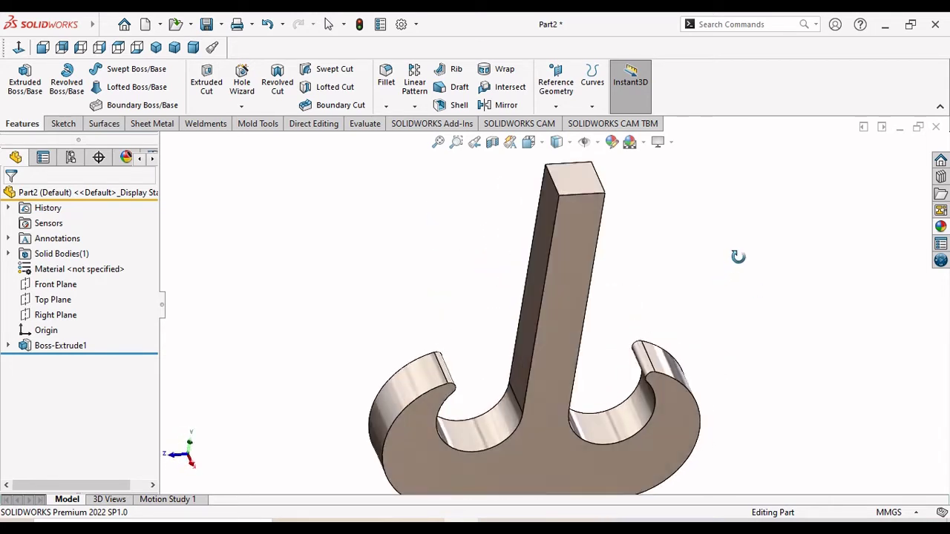
scroll(713, 325, "up", 2)
mouse_move(739, 321)
middle_mouse_down()
mouse_move(636, 333)
mouse_move(598, 227)
mouse_move(617, 361)
mouse_move(573, 419)
mouse_move(574, 433)
mouse_move(672, 449)
mouse_move(696, 333)
middle_mouse_up()
scroll(591, 245, "down", 3)
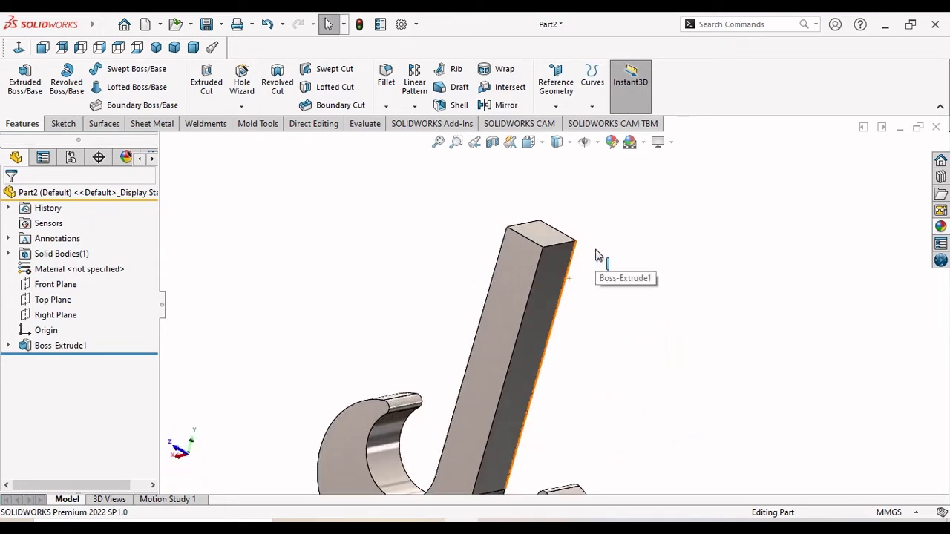
left_click(540, 242)
left_click(601, 195)
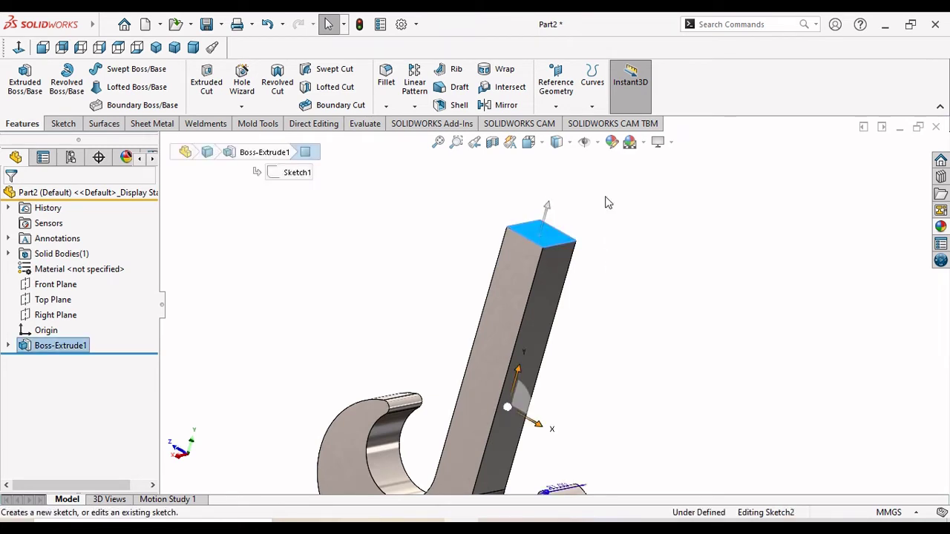
left_click(18, 47)
scroll(587, 312, "down", 2)
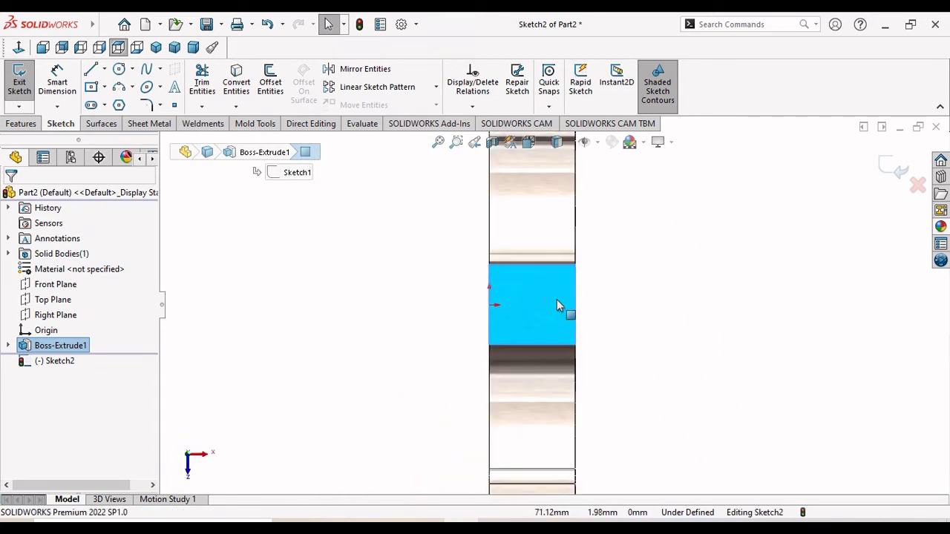
scroll(525, 300, "down", 1)
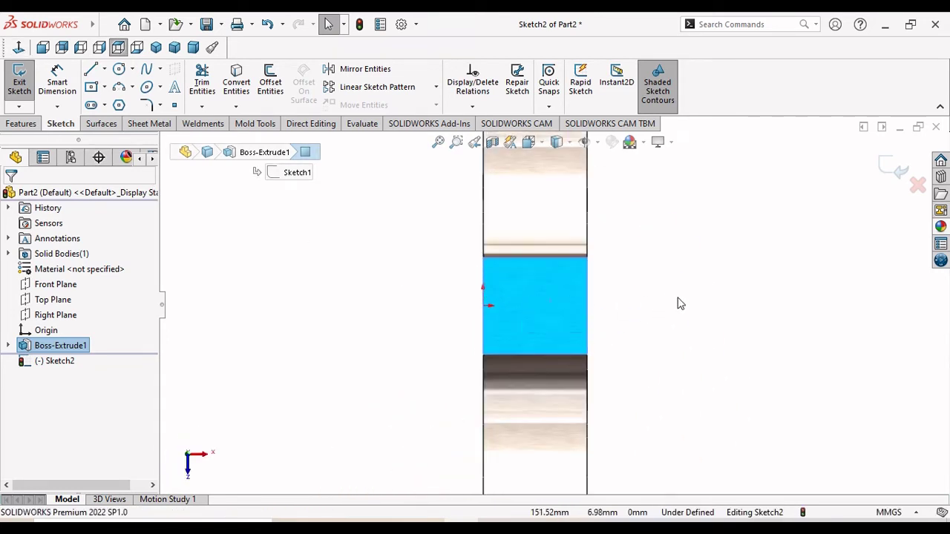
scroll(677, 302, "up", 2)
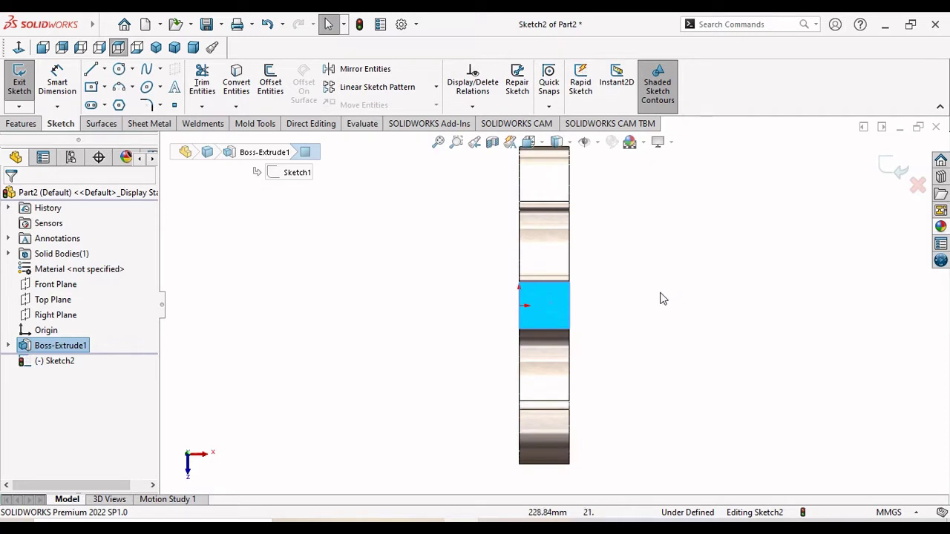
mouse_move(659, 297)
middle_mouse_down()
mouse_move(668, 282)
mouse_move(881, 215)
middle_mouse_up()
left_click(918, 186)
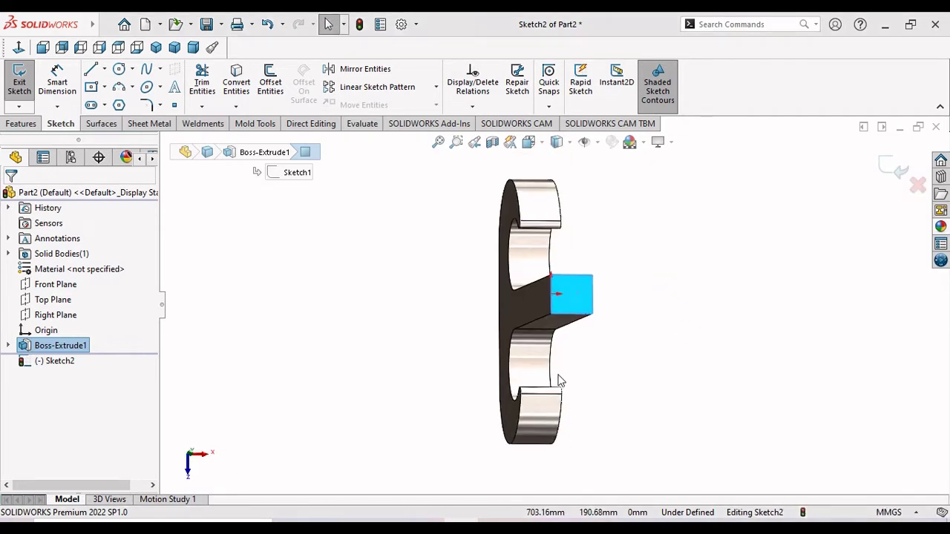
left_click(471, 278)
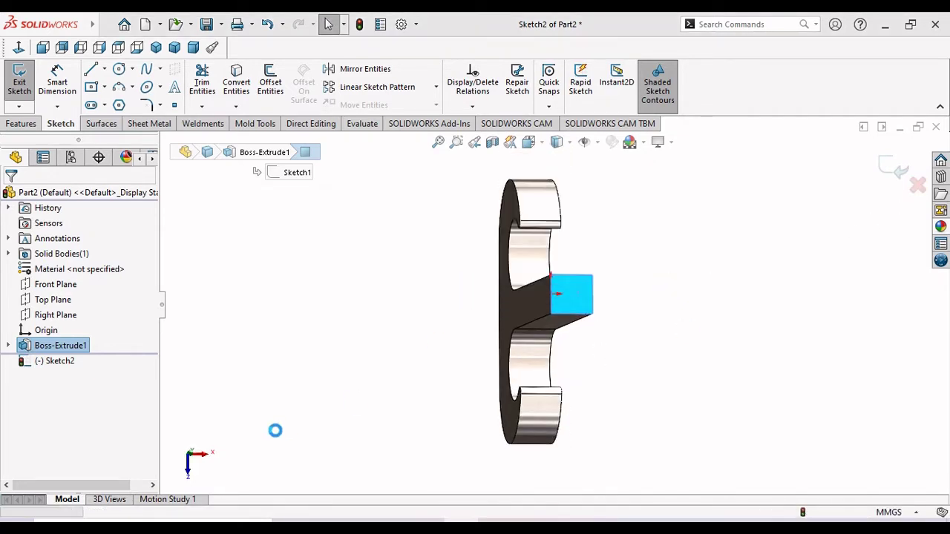
middle_click_drag(629, 366, 655, 244)
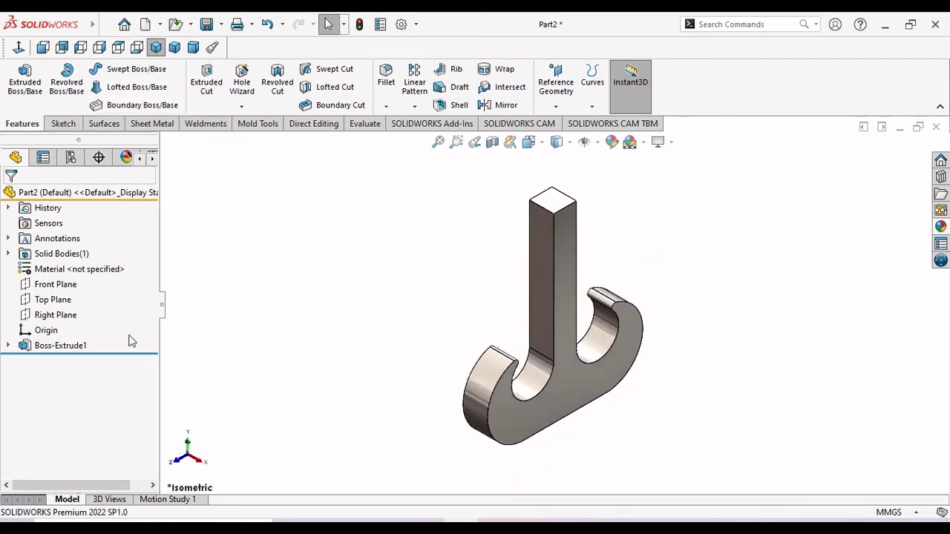
Change Boss-Extrude1's end condition to Mid Plane, keeping the 81 mm depth
left_click(48, 346)
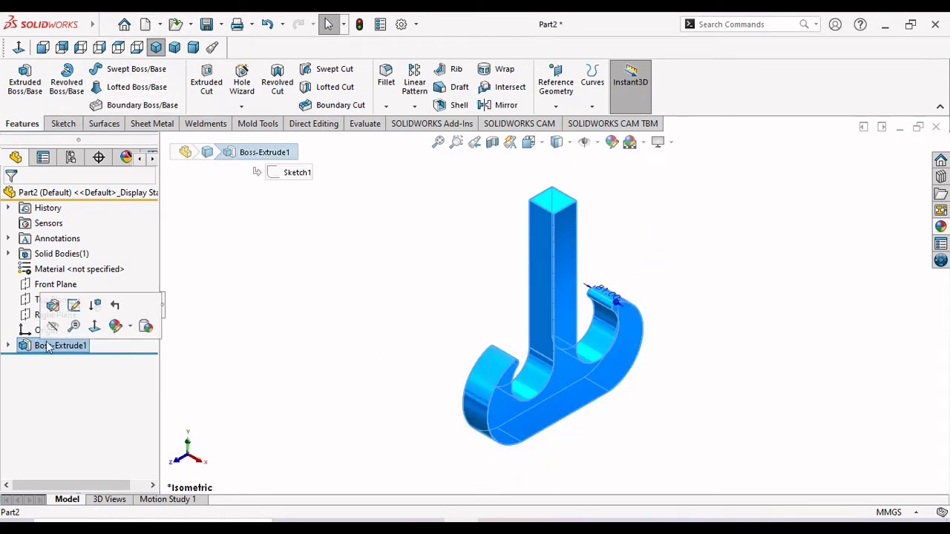
left_click(74, 304)
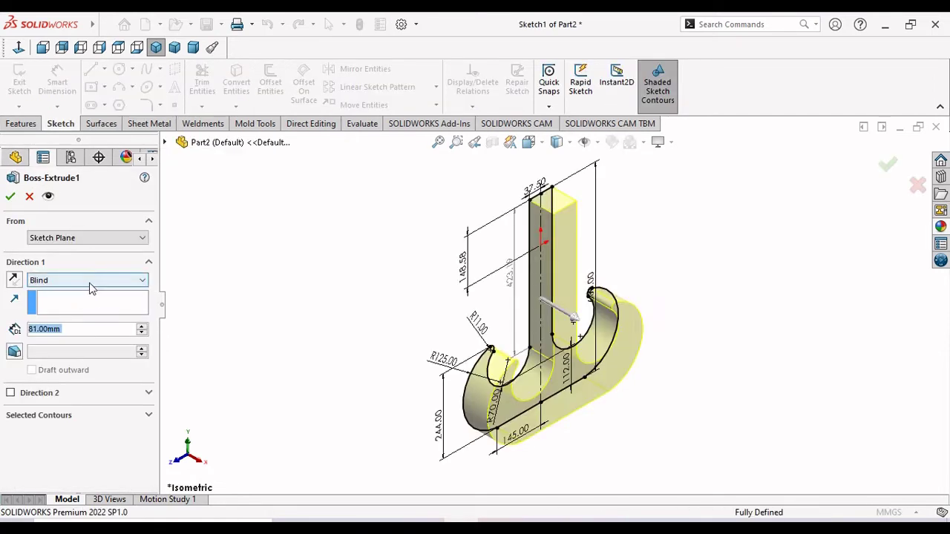
left_click(100, 286)
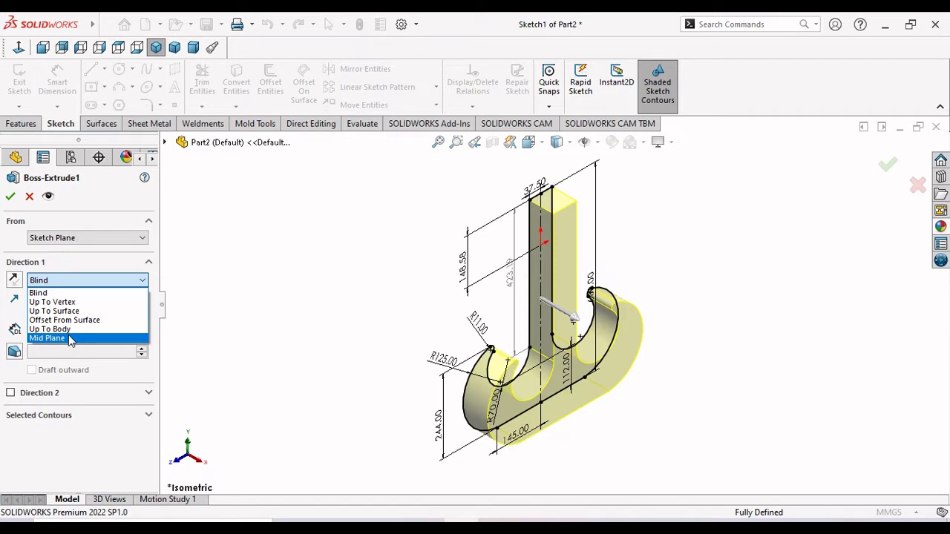
left_click(70, 340)
left_click(11, 197)
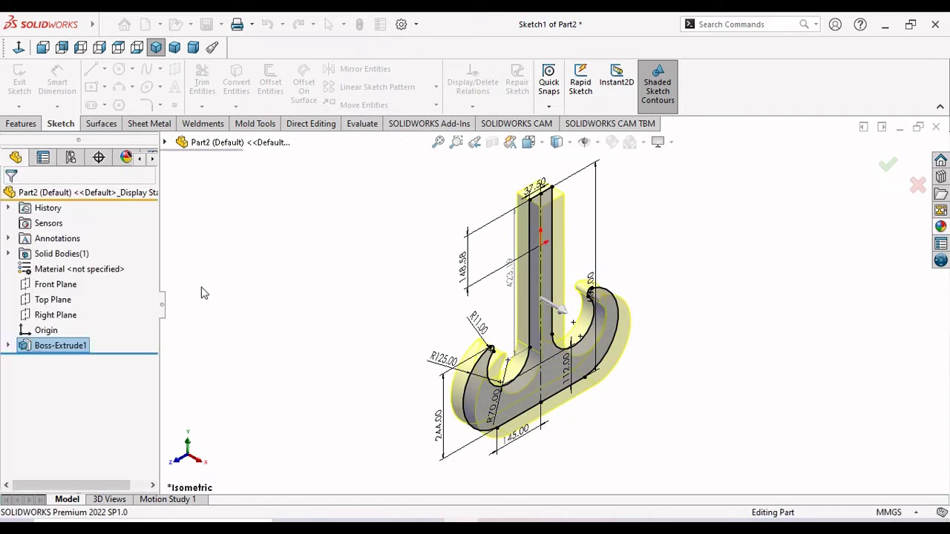
Start a sketch on the shank's top end face and draw a circle centred on the origin
left_click(18, 47)
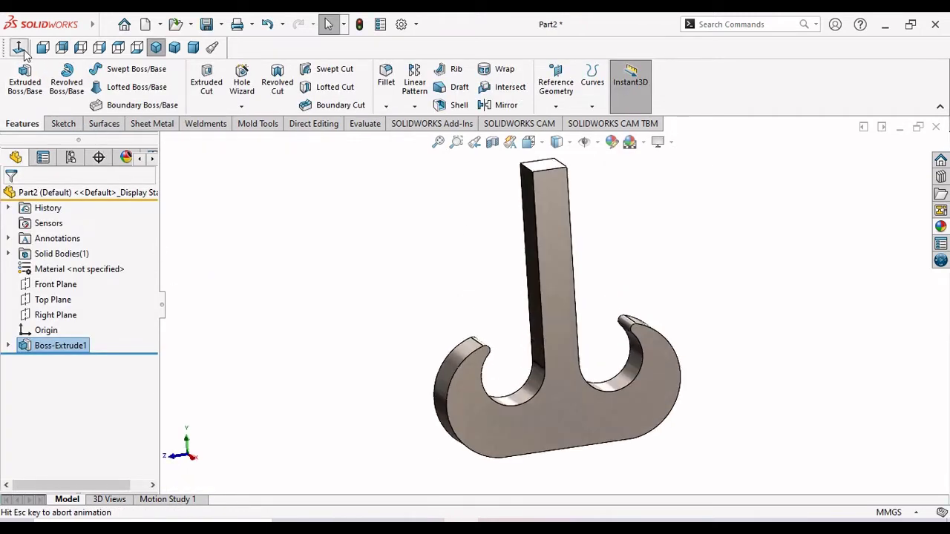
middle_click_drag(551, 323, 789, 302)
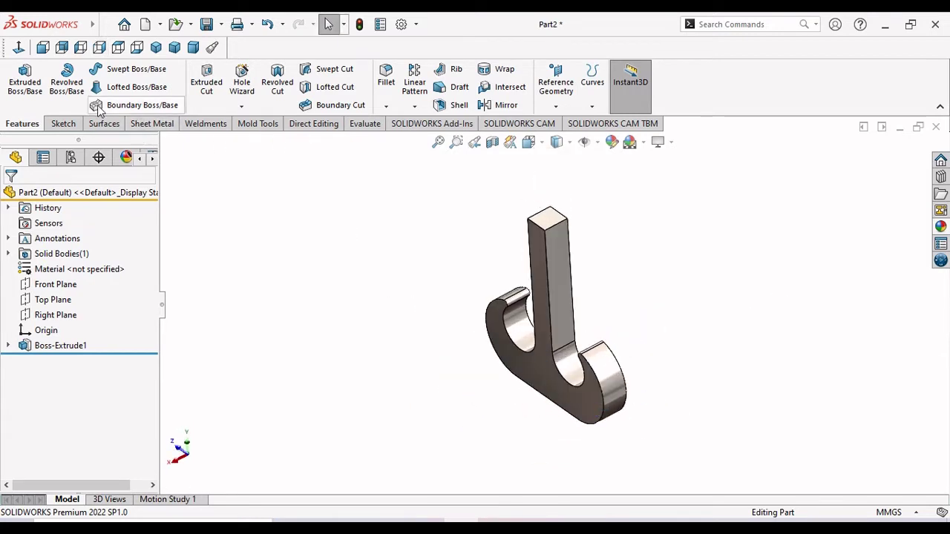
left_click(553, 218)
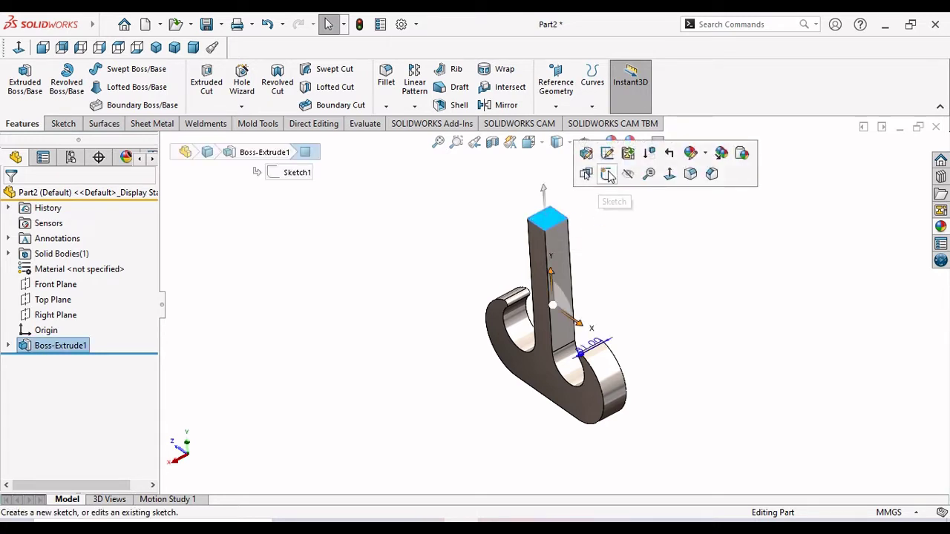
left_click(608, 172)
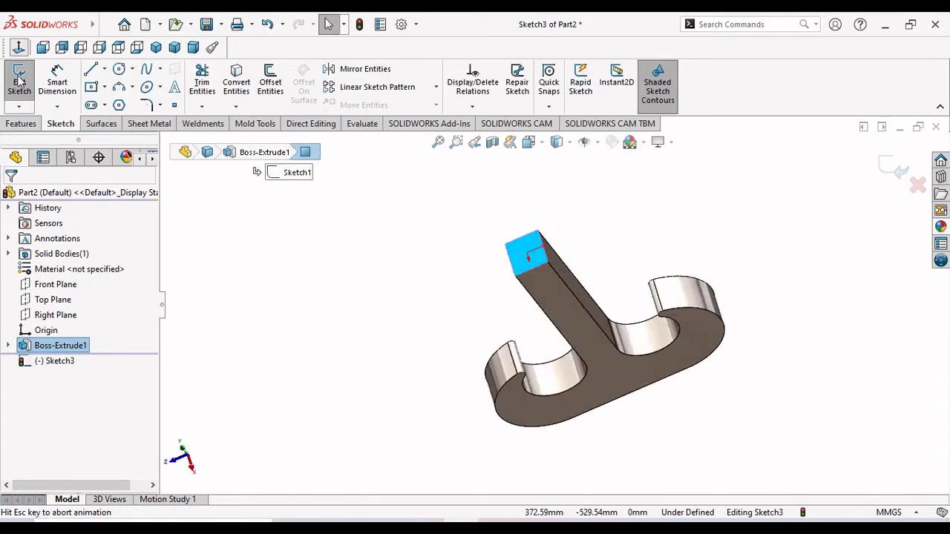
scroll(567, 305, "down", 5)
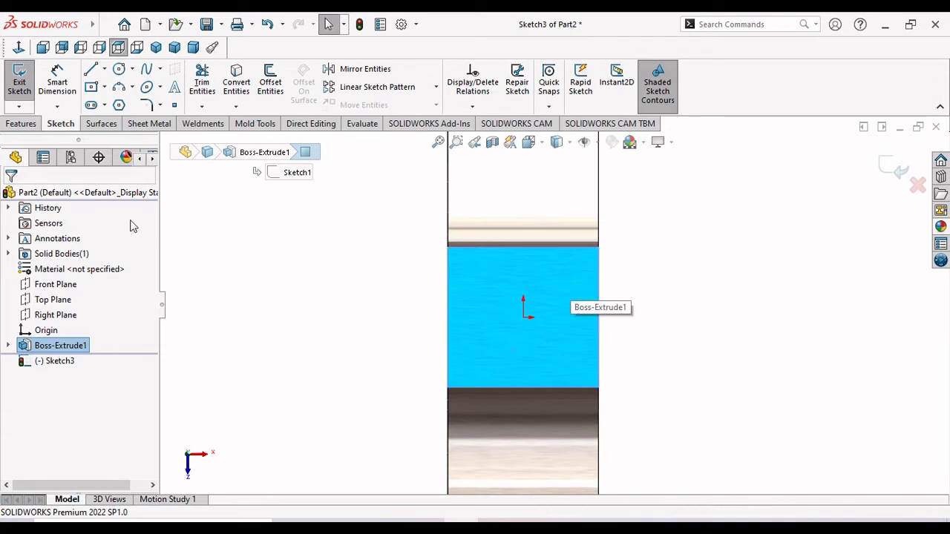
left_click(118, 69)
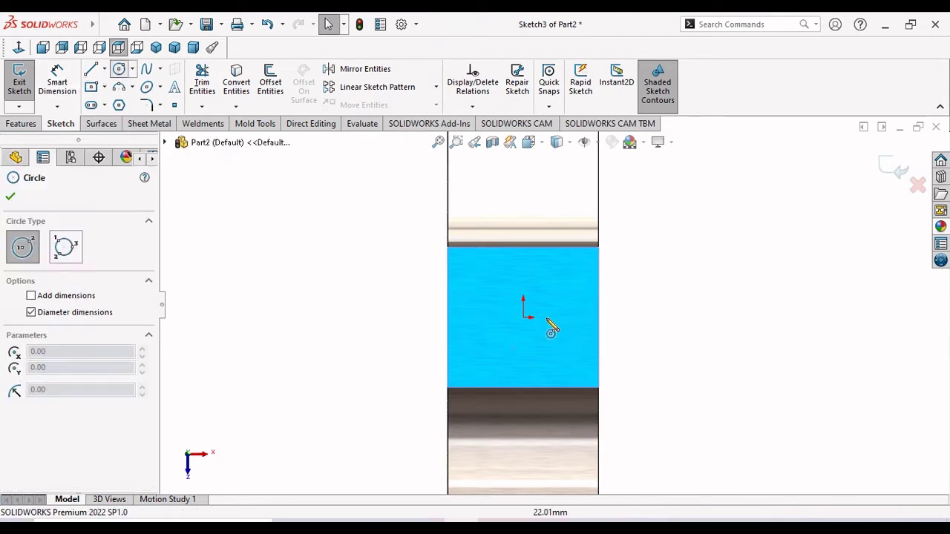
left_click(523, 318)
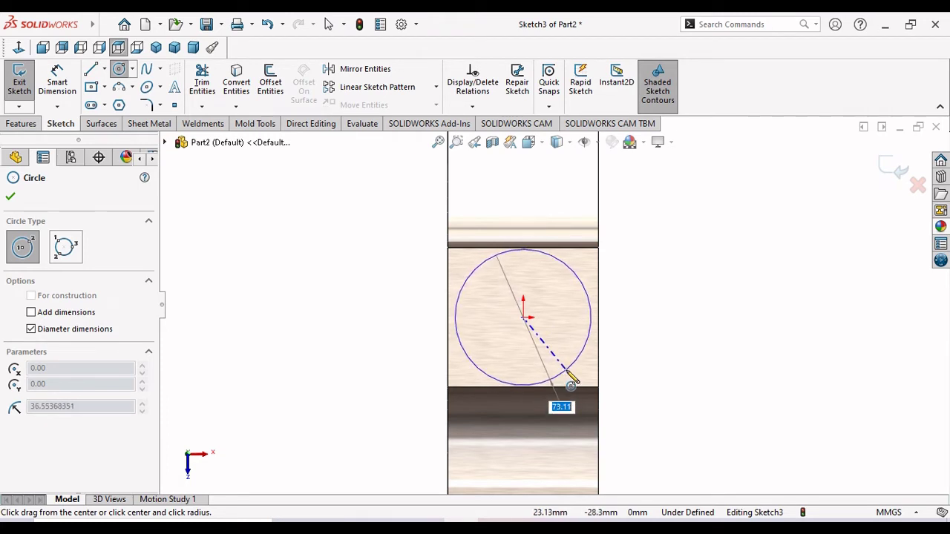
left_click(568, 377)
right_click(658, 356)
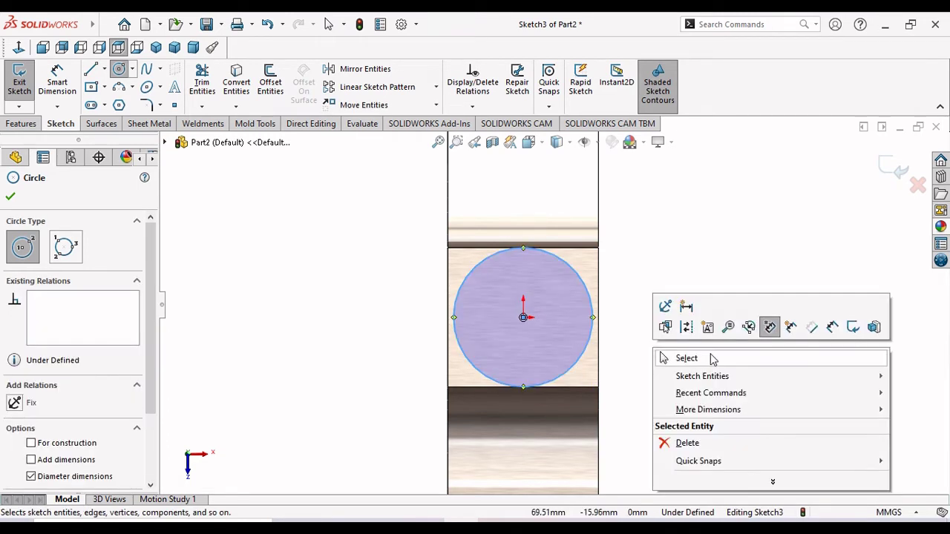
left_click(709, 358)
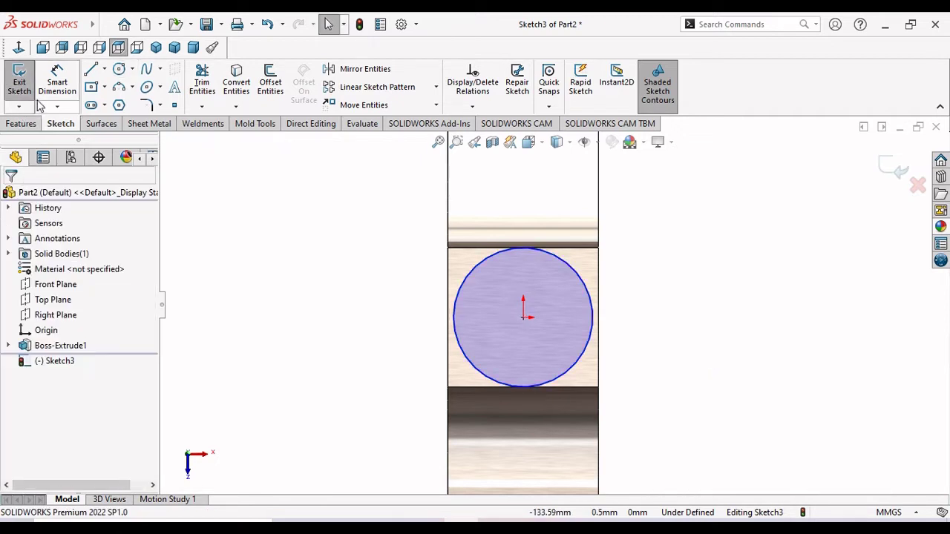
Dimension the circle to Ø75 mm, then check the Crane Anchor PDF
left_click(57, 82)
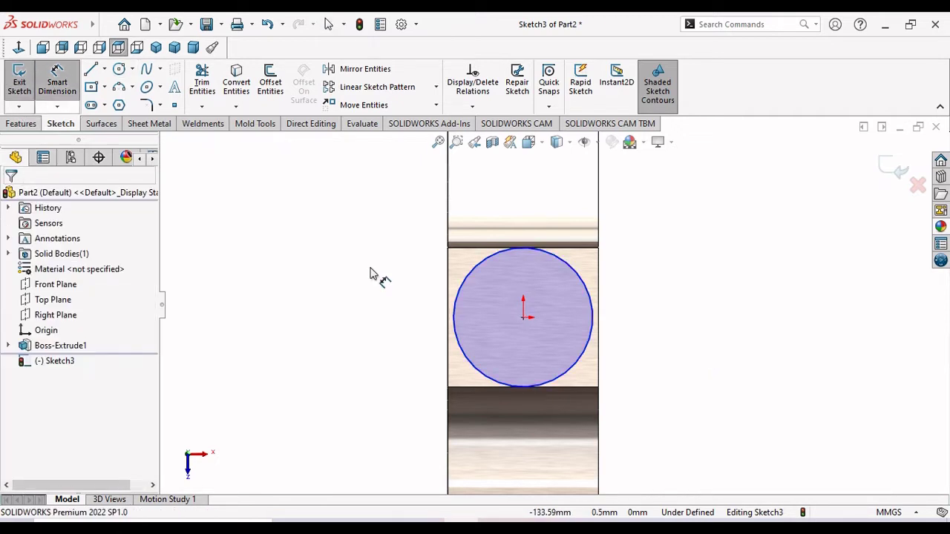
left_click(603, 333)
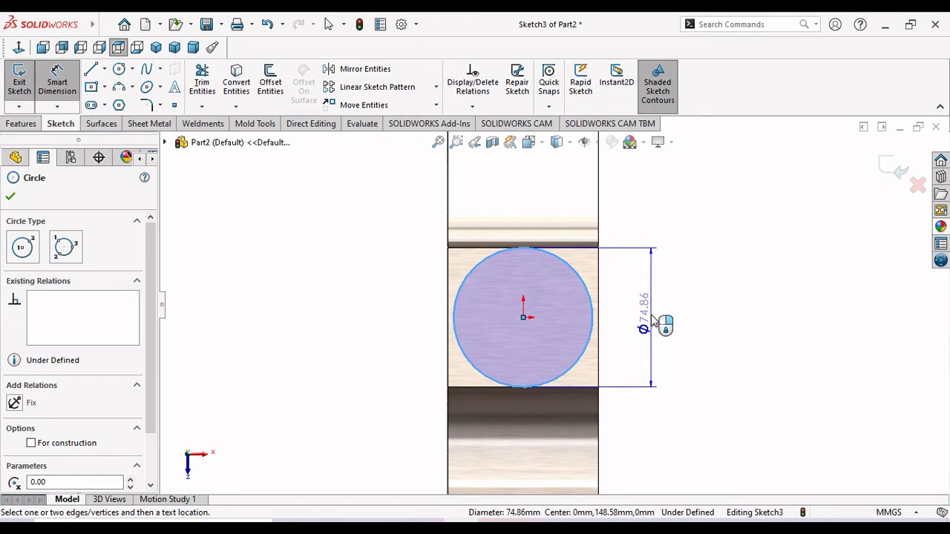
left_click(654, 320)
left_click(654, 319)
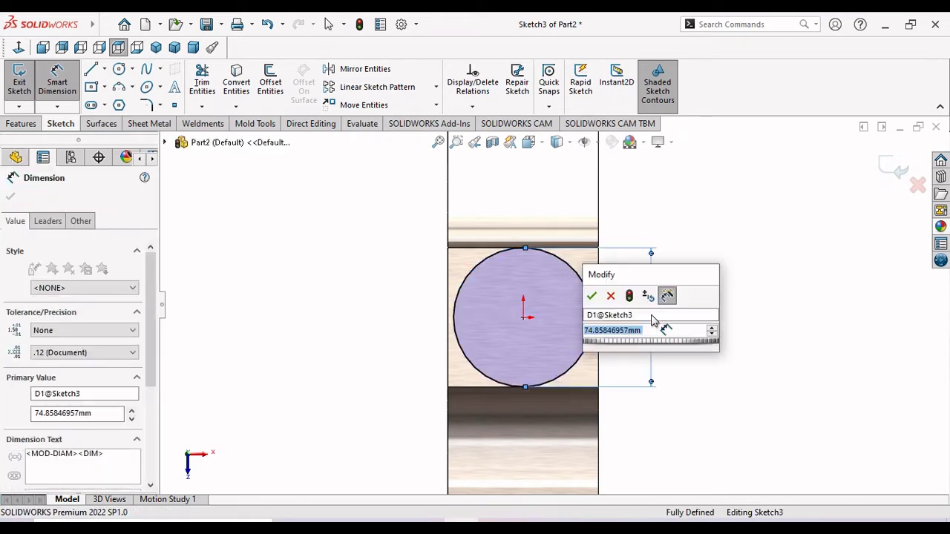
type("75")
left_click(592, 297)
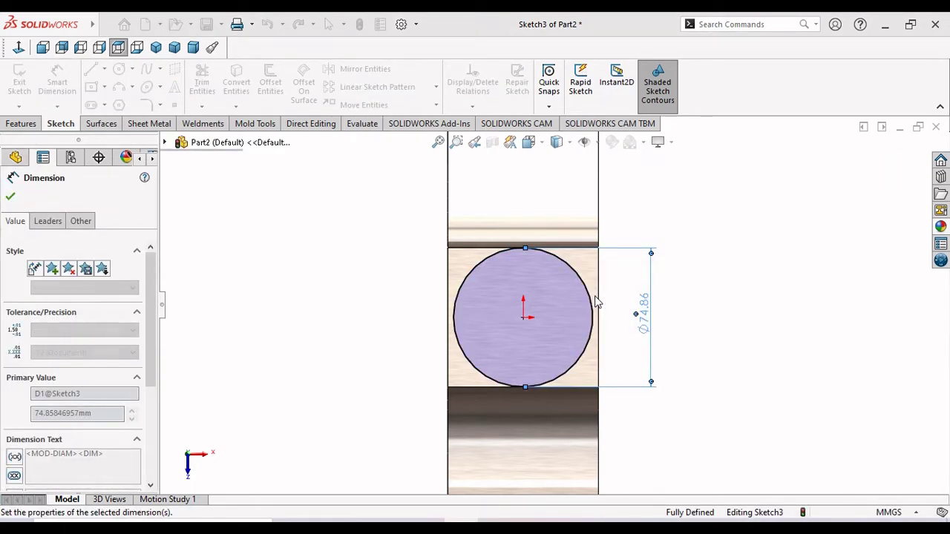
left_click(776, 368)
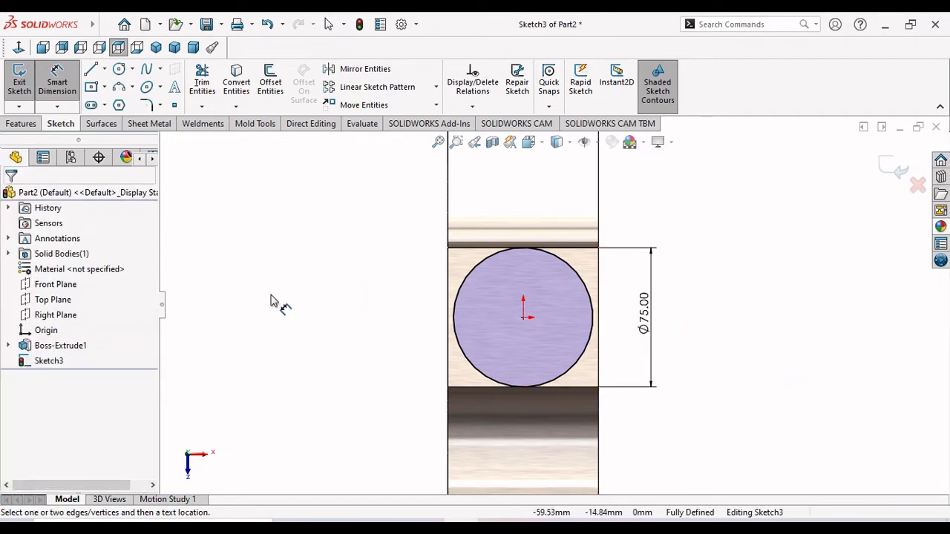
key("alt+Tab")
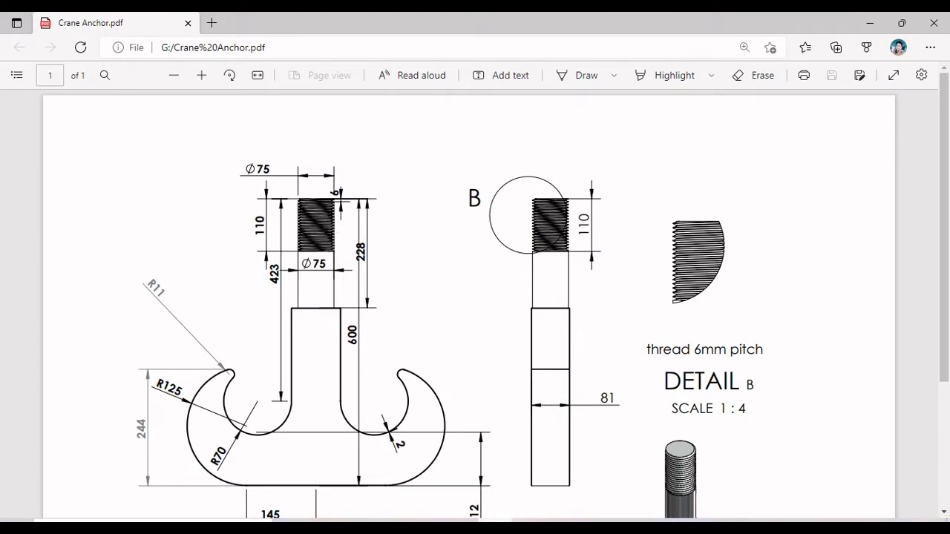
key("alt+Tab")
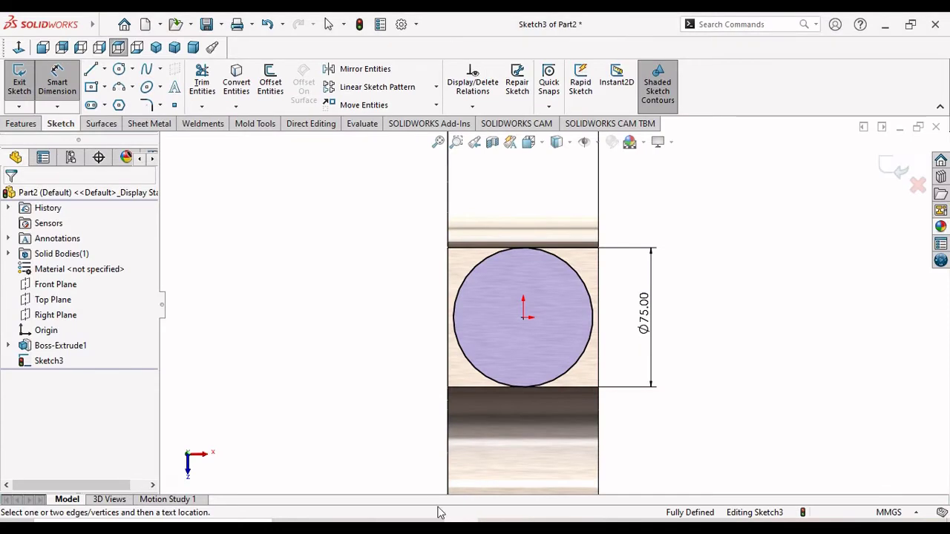
Extrude-cut Blind 288 mm from the Ø75 circle with Flip side to cut enabled
left_click(33, 128)
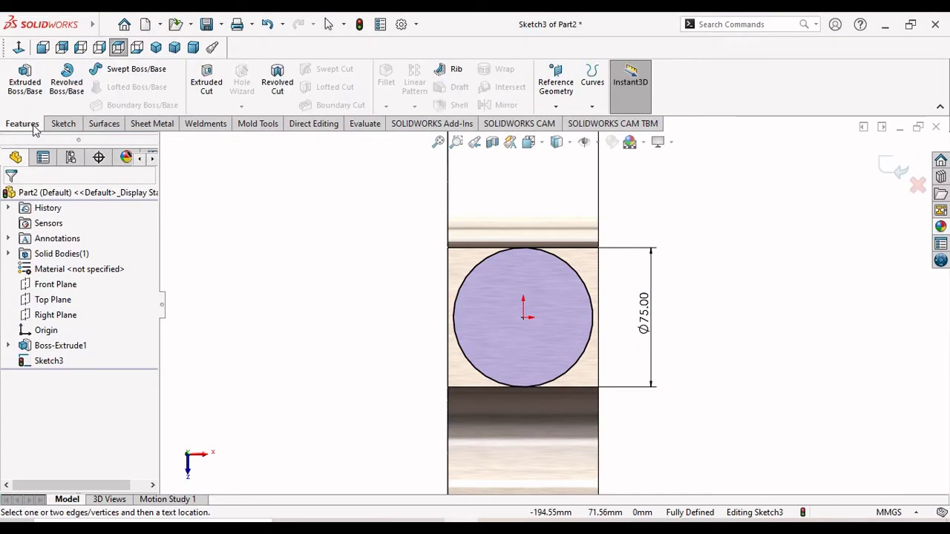
left_click(206, 86)
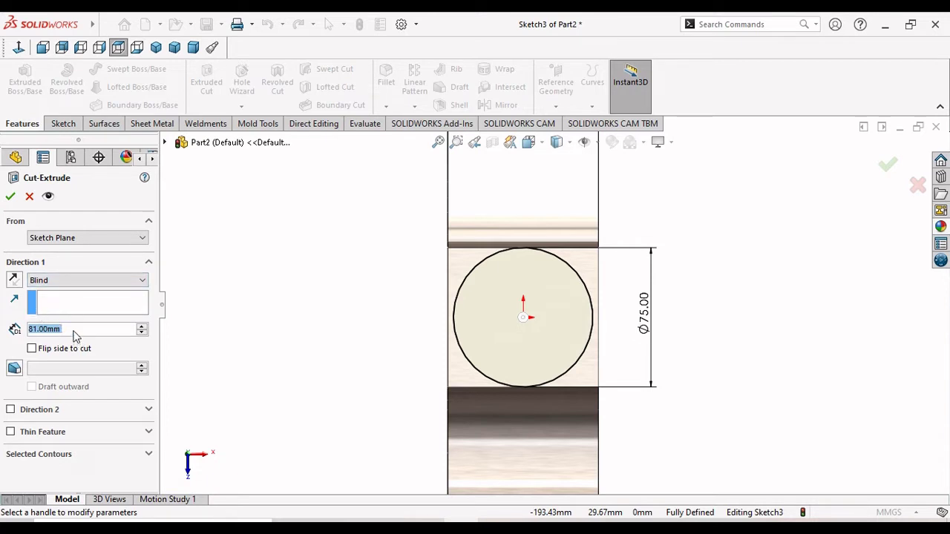
type("28")
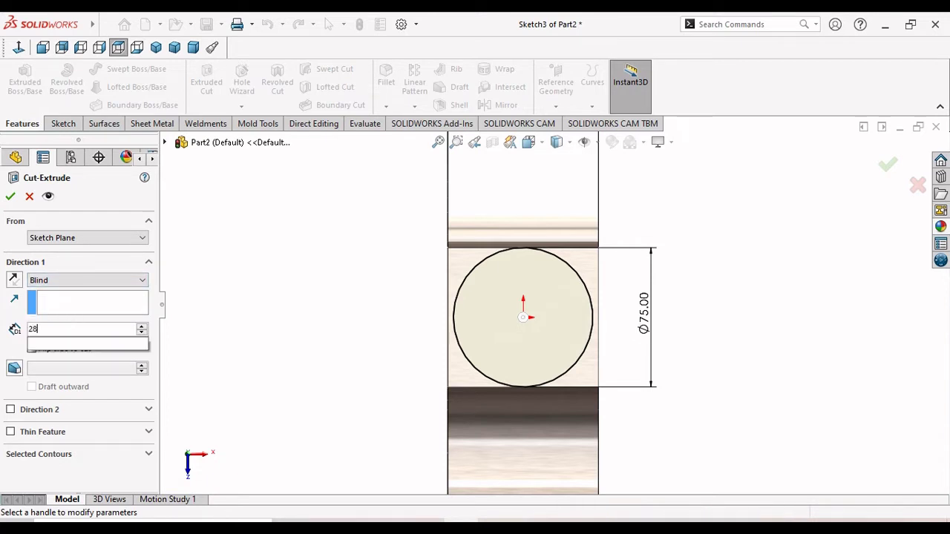
type("8")
key("Return")
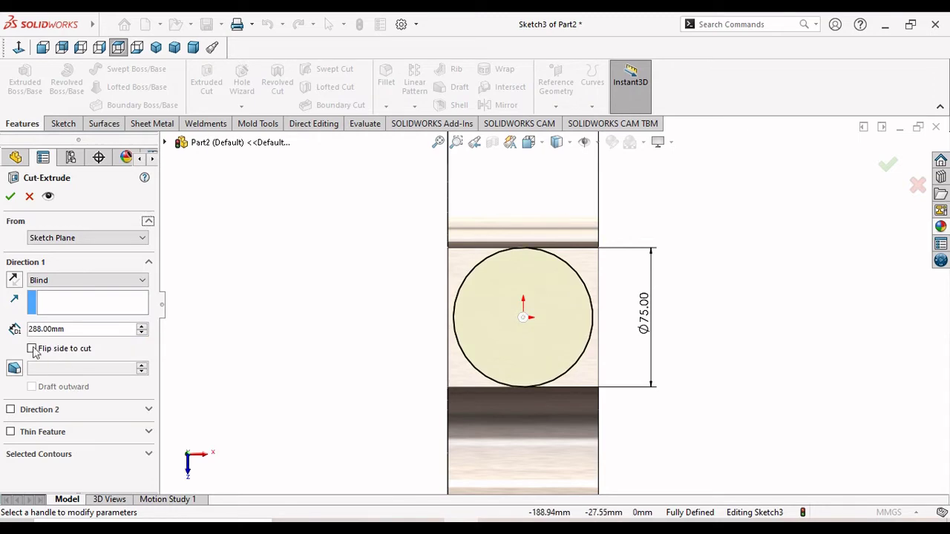
left_click(32, 348)
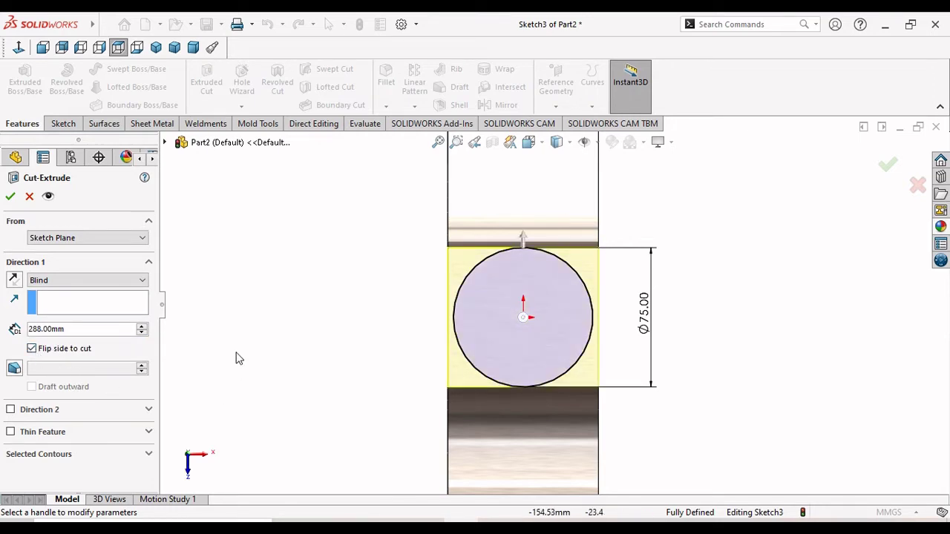
mouse_move(360, 354)
middle_mouse_down()
mouse_move(398, 349)
mouse_move(416, 376)
mouse_move(496, 405)
mouse_move(551, 390)
mouse_move(542, 394)
middle_mouse_up()
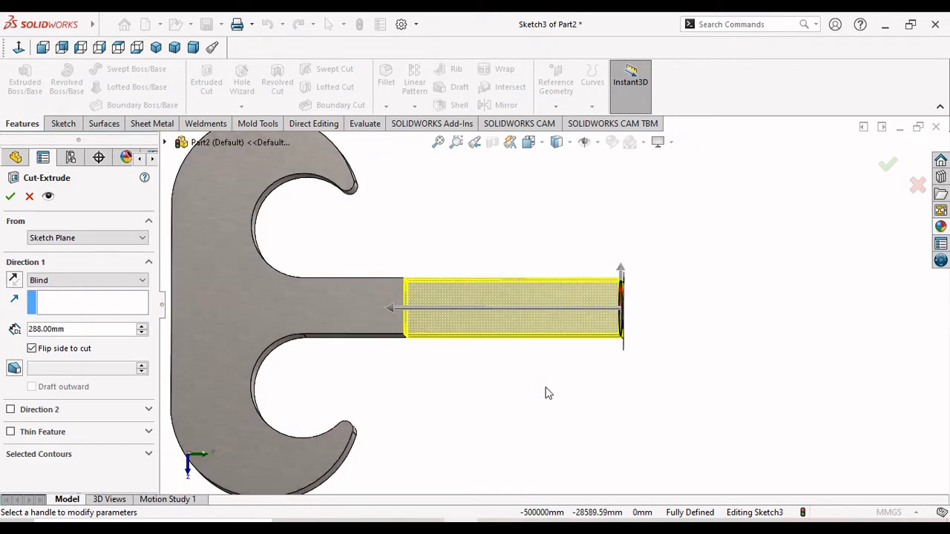
key("alt+Tab")
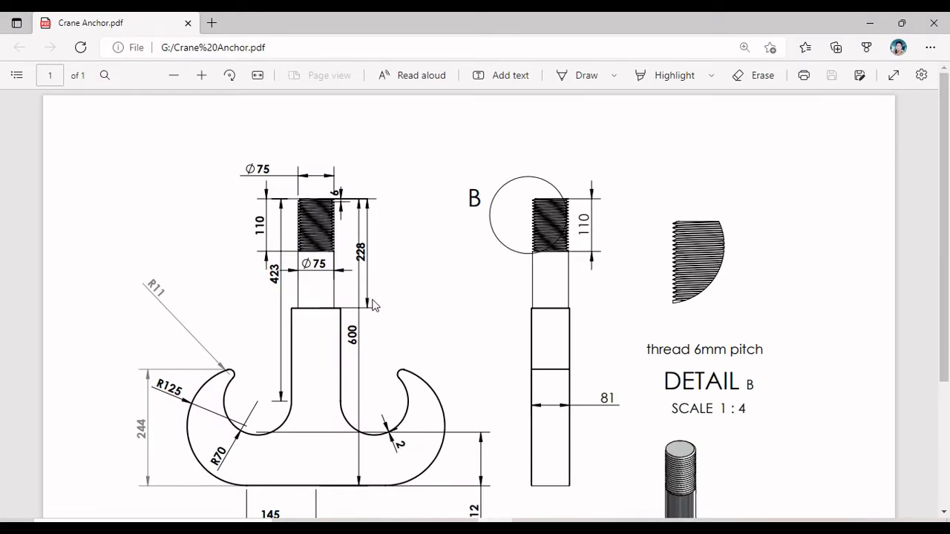
key("alt+Tab")
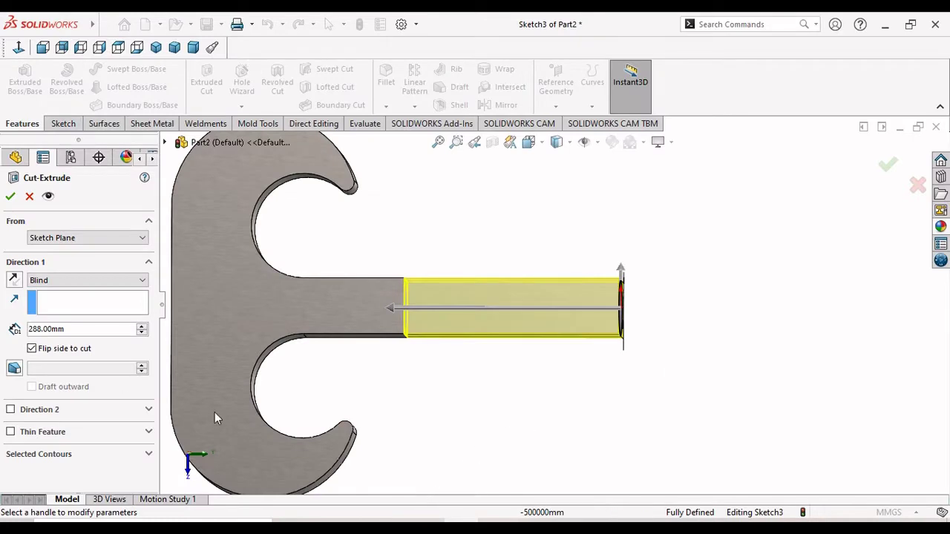
left_click(11, 197)
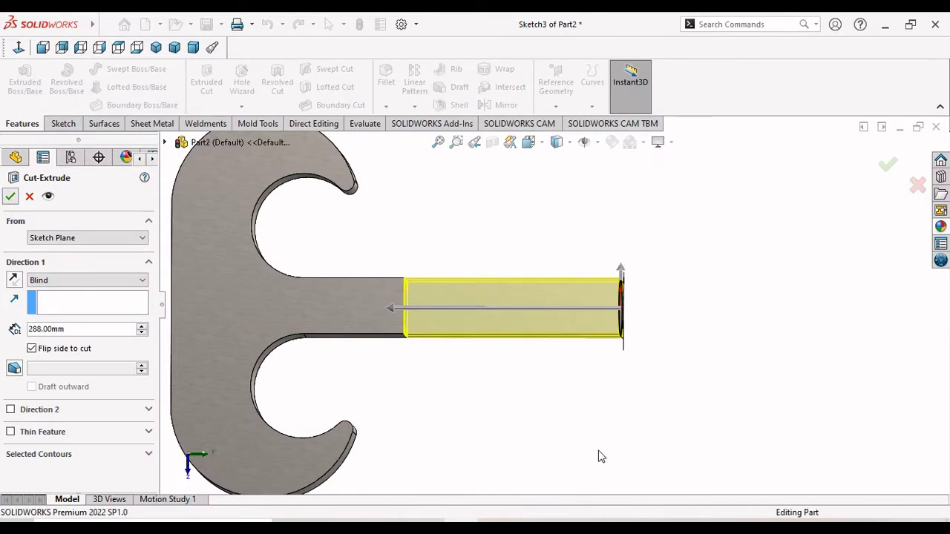
Orbit the hook to inspect the newly rounded shank and its thickness
mouse_move(555, 418)
middle_mouse_down()
mouse_move(535, 405)
mouse_move(524, 320)
mouse_move(507, 313)
middle_mouse_up()
scroll(508, 313, "up", 3)
mouse_move(558, 352)
middle_mouse_down()
mouse_move(417, 181)
mouse_move(502, 296)
middle_mouse_up()
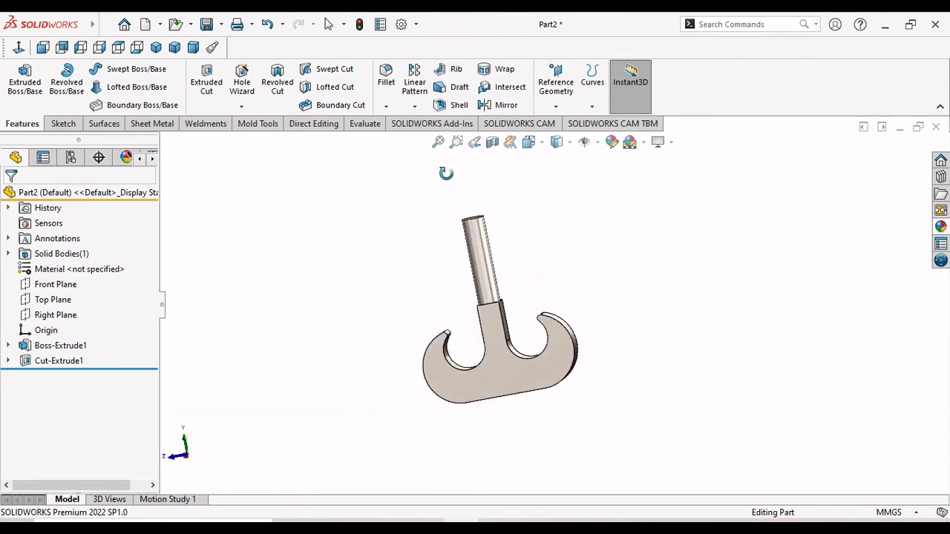
scroll(504, 308, "down", 3)
mouse_move(572, 330)
middle_mouse_down()
mouse_move(576, 297)
mouse_move(592, 280)
mouse_move(643, 288)
mouse_move(622, 309)
mouse_move(414, 364)
mouse_move(508, 343)
mouse_move(661, 341)
mouse_move(638, 382)
mouse_move(653, 252)
mouse_move(689, 322)
middle_mouse_up()
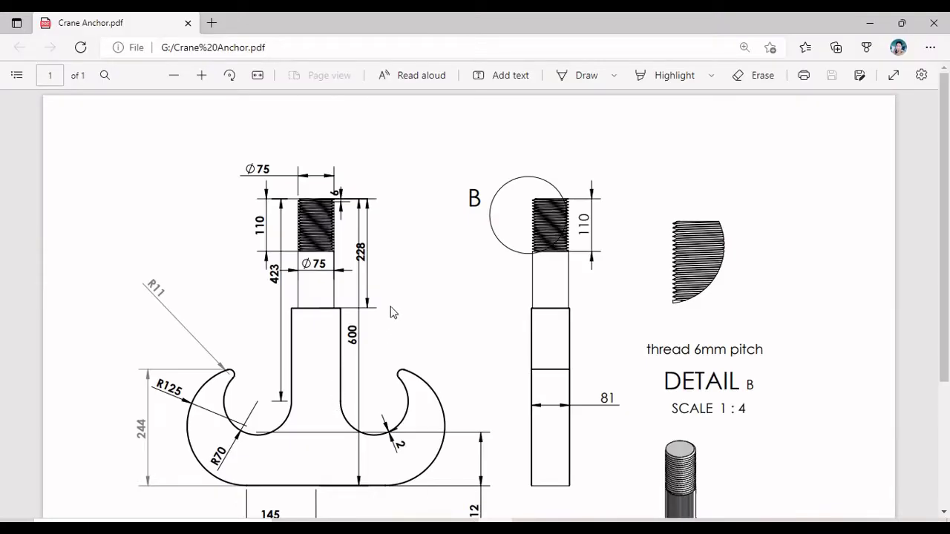
Scroll through the Crane Anchor PDF page, then return to the SOLIDWORKS hook model
scroll(367, 297, "down", 2)
scroll(312, 300, "up", 2)
key("alt+Tab")
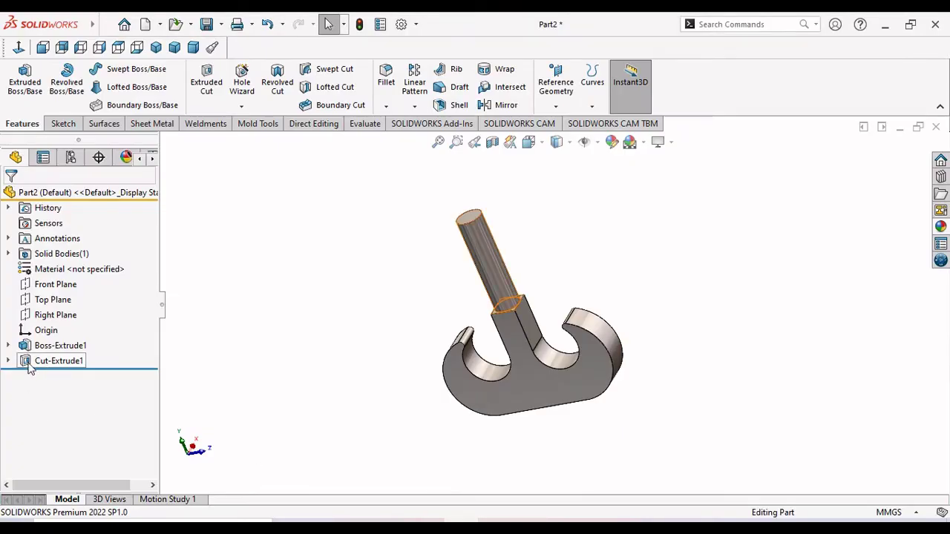
Edit Cut-Extrude1 to a 228 mm depth and orbit to check the longer square section
left_click(39, 361)
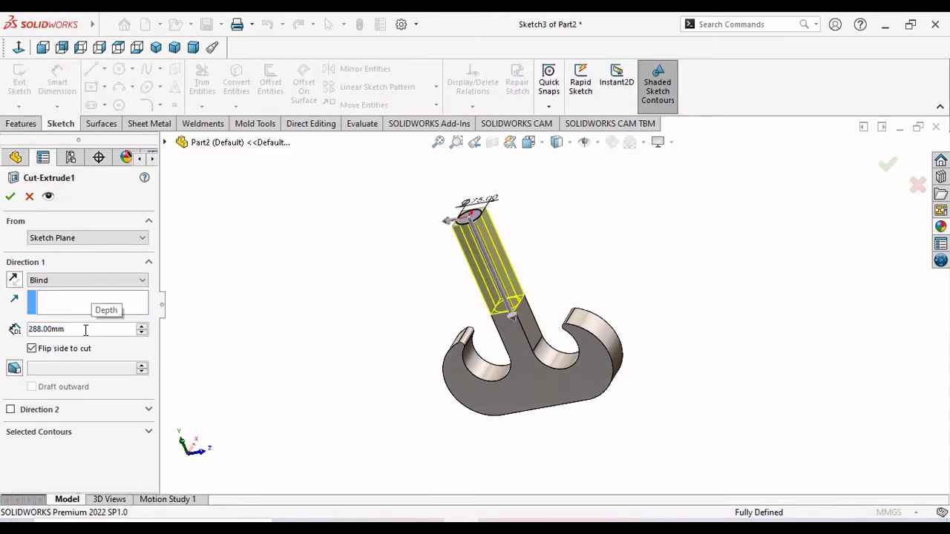
type("22")
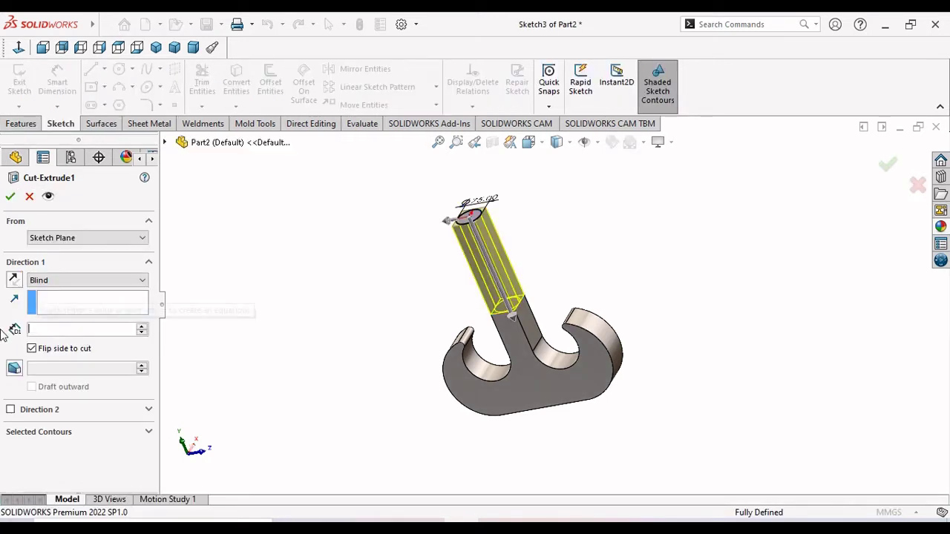
type("8")
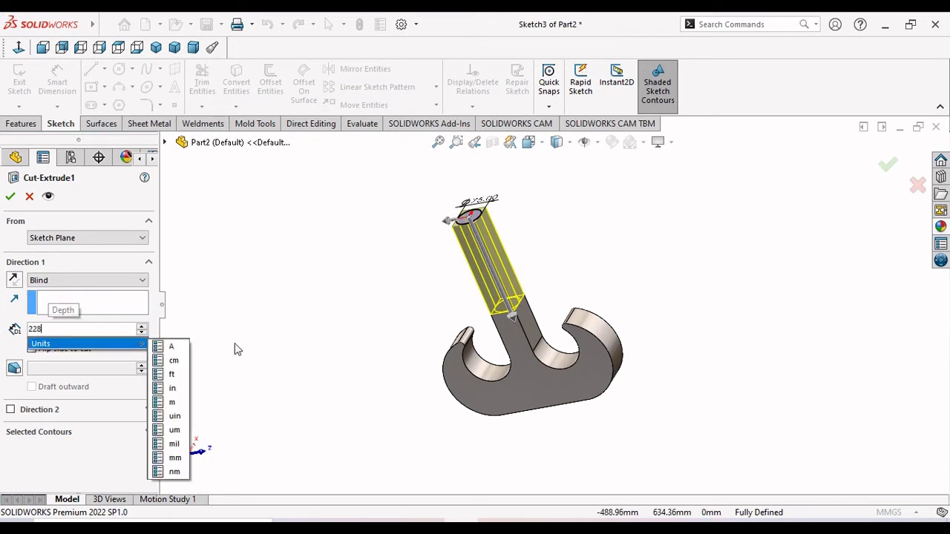
key("Return")
left_click(10, 196)
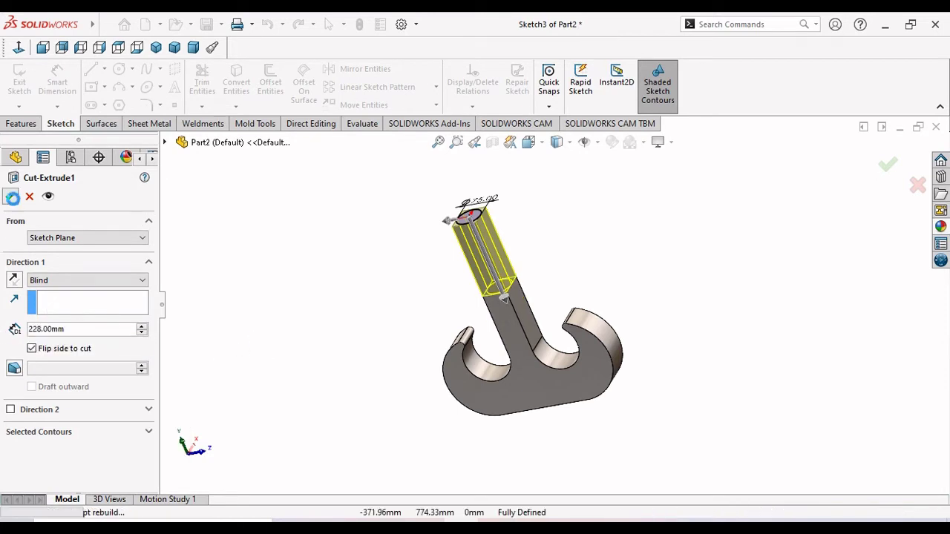
mouse_move(362, 369)
middle_mouse_down()
mouse_move(462, 255)
mouse_move(376, 264)
mouse_move(337, 331)
mouse_move(483, 269)
middle_mouse_up()
scroll(530, 243, "down", 2)
scroll(530, 243, "down", 3)
mouse_move(673, 323)
middle_mouse_down()
mouse_move(761, 350)
mouse_move(740, 375)
mouse_move(708, 373)
mouse_move(687, 413)
mouse_move(710, 364)
mouse_move(653, 318)
mouse_move(632, 257)
mouse_move(664, 346)
mouse_move(600, 274)
mouse_move(633, 240)
mouse_move(503, 362)
mouse_move(649, 345)
mouse_move(690, 364)
middle_mouse_up()
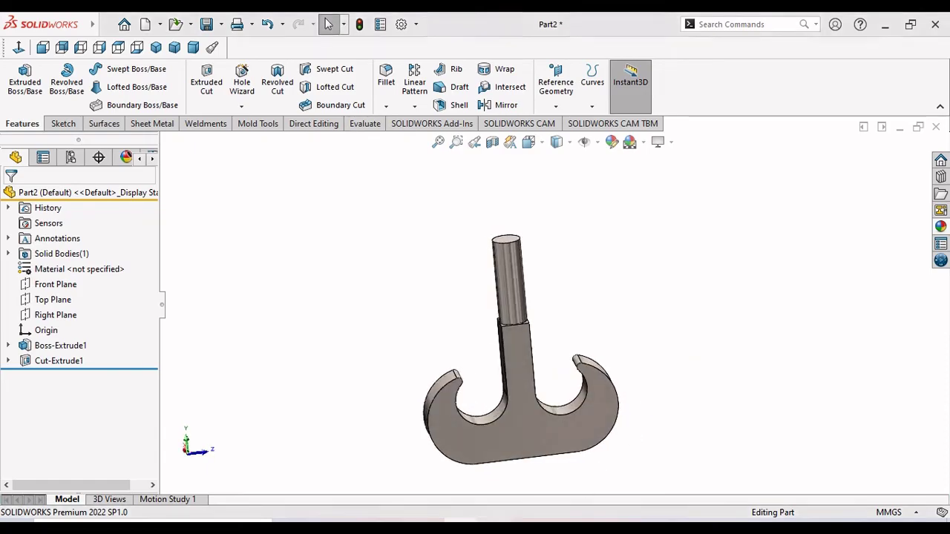
Switch to Crane Anchor.pdf in Edge and zoom into Detail B's 110 mm thread with 6mm pitch
key("alt+Tab")
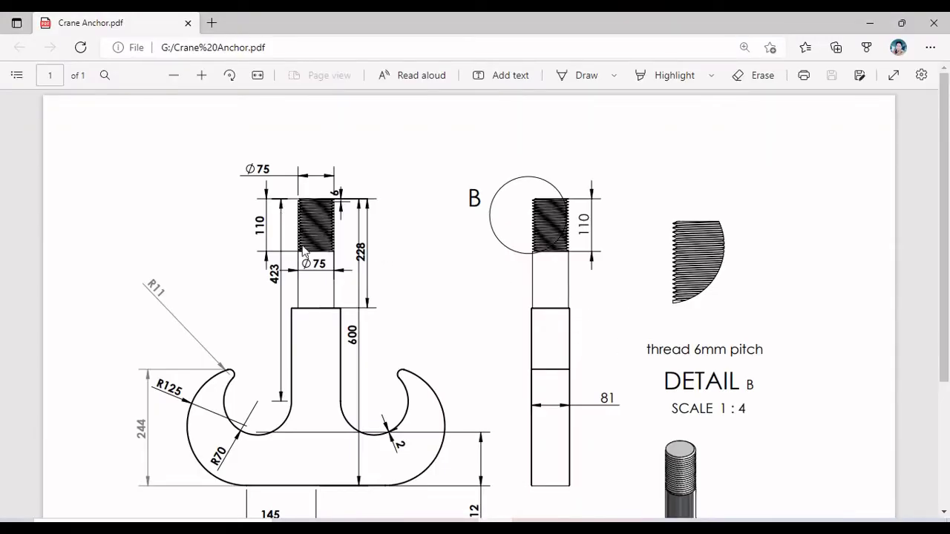
scroll(297, 244, "down", 1, "ctrl")
scroll(298, 244, "up", 1, "ctrl")
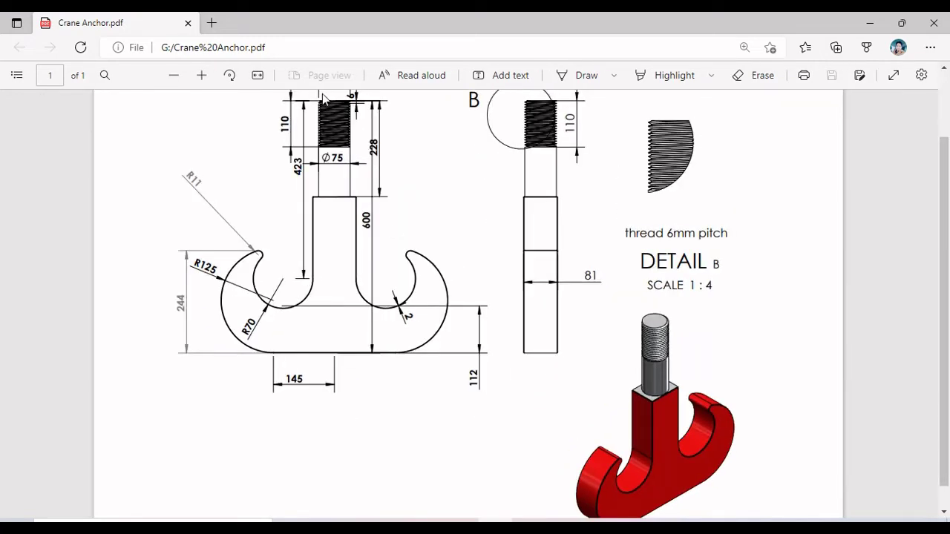
scroll(324, 100, "up", 2, "ctrl")
middle_click_drag(284, 213, 213, 206)
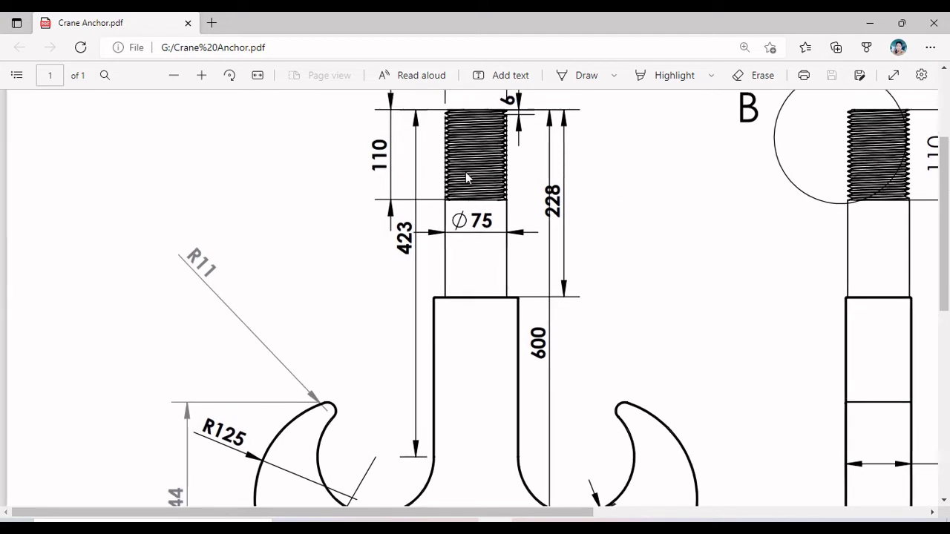
scroll(397, 165, "up", 2)
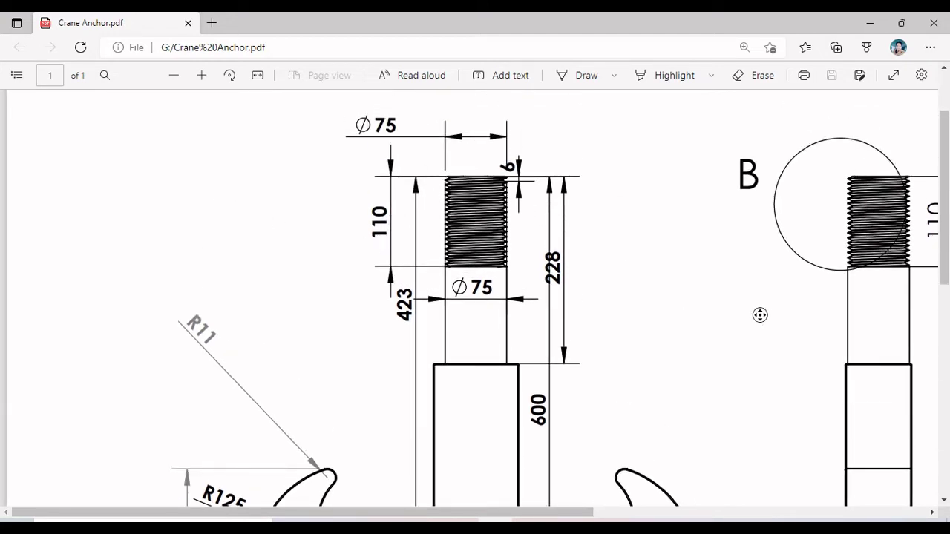
middle_click_drag(617, 299, 581, 273)
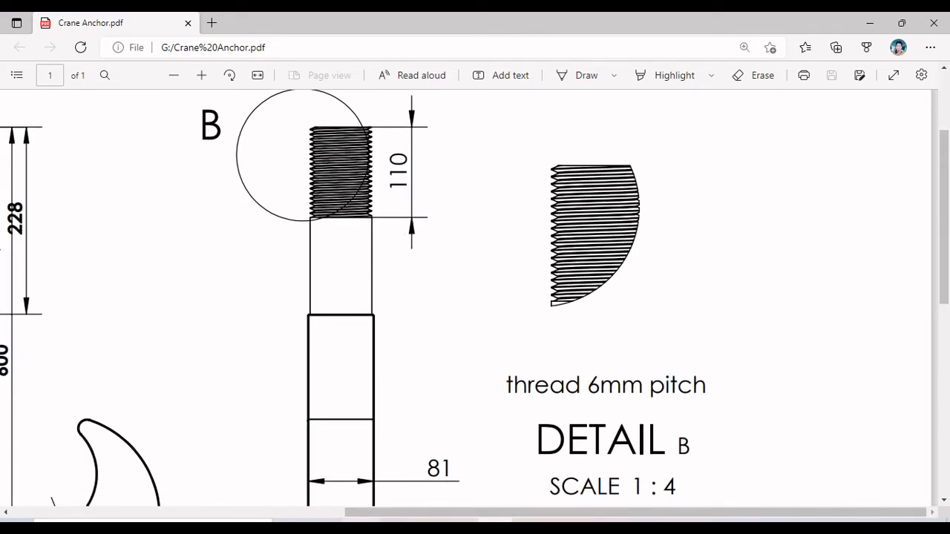
Back in SOLIDWORKS, start Sketch4 on the shaft's flat end face
key("alt+Tab")
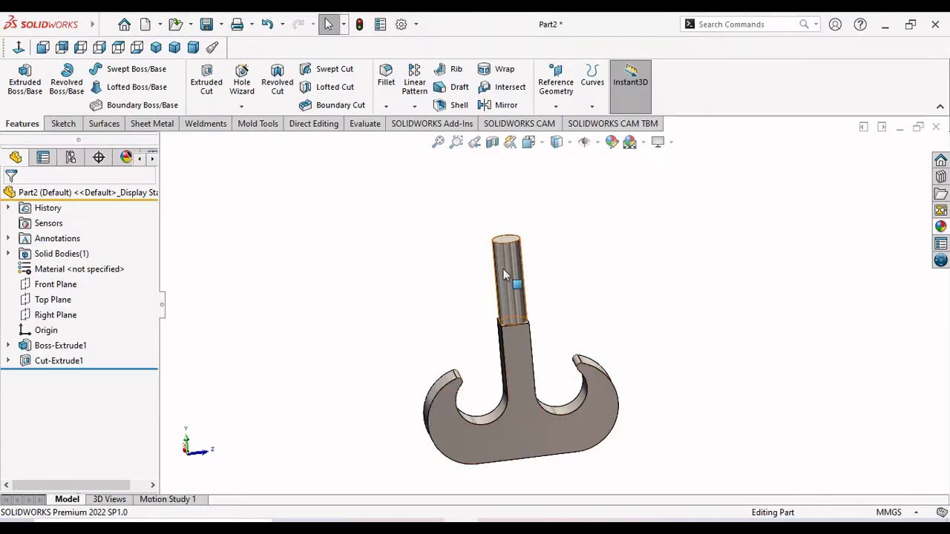
scroll(503, 274, "down", 2)
mouse_move(564, 241)
middle_mouse_down()
mouse_move(589, 322)
mouse_move(630, 364)
mouse_move(553, 247)
middle_mouse_up()
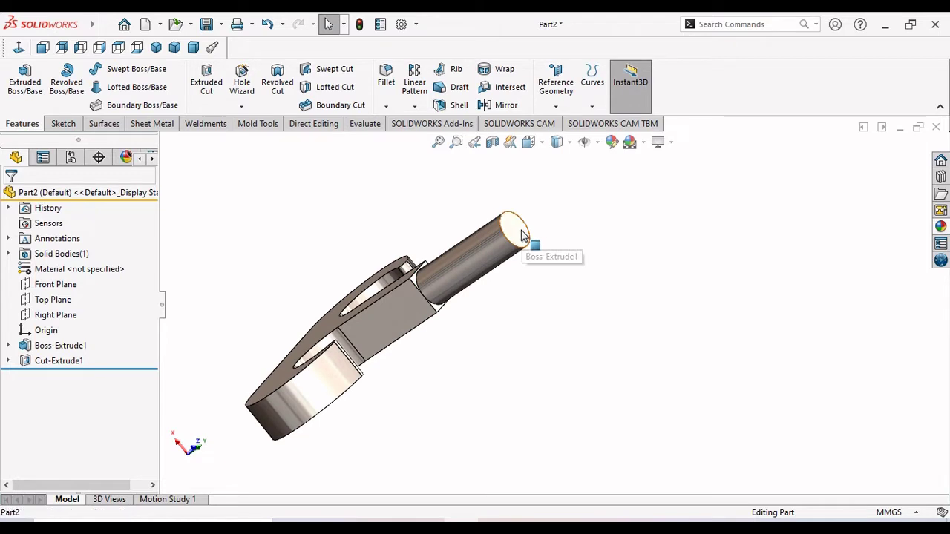
left_click(526, 235)
left_click(585, 189)
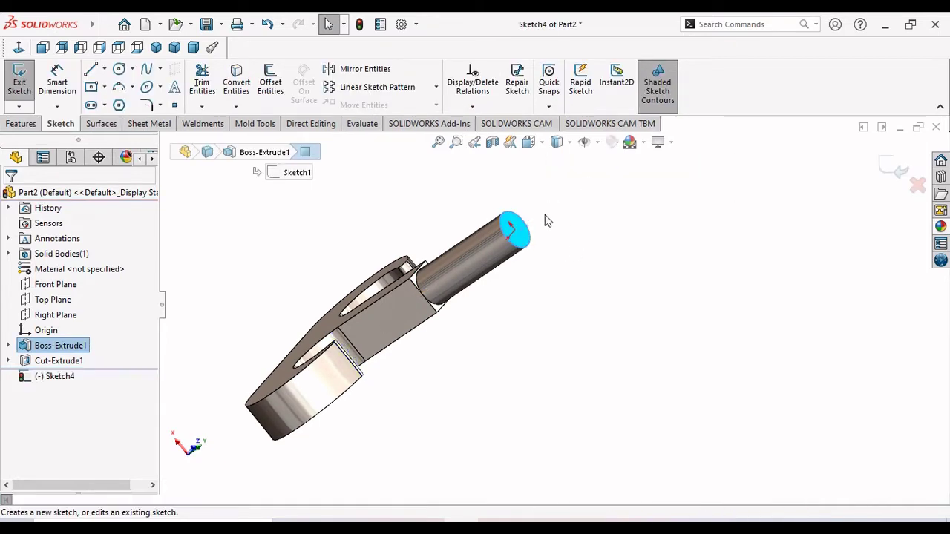
Convert the end-face edge into a fully defined circle in Sketch4
left_click(236, 74)
middle_click_drag(594, 239, 618, 362)
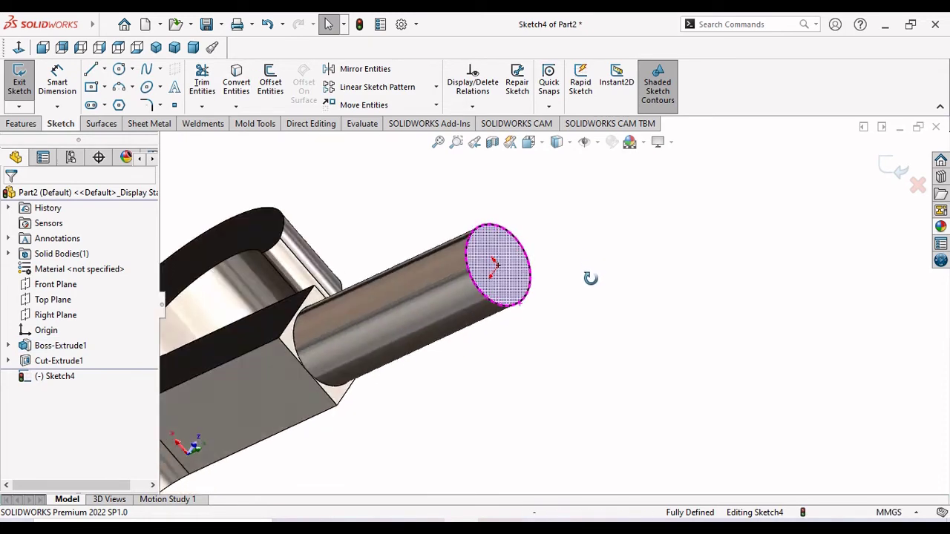
scroll(560, 339, "up", 3)
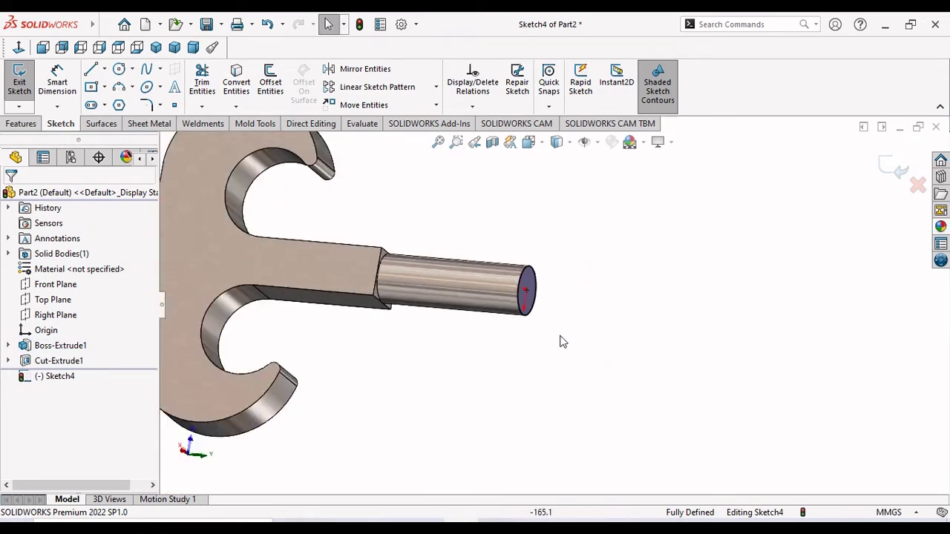
mouse_move(560, 339)
middle_mouse_down()
mouse_move(445, 308)
mouse_move(470, 277)
middle_mouse_up()
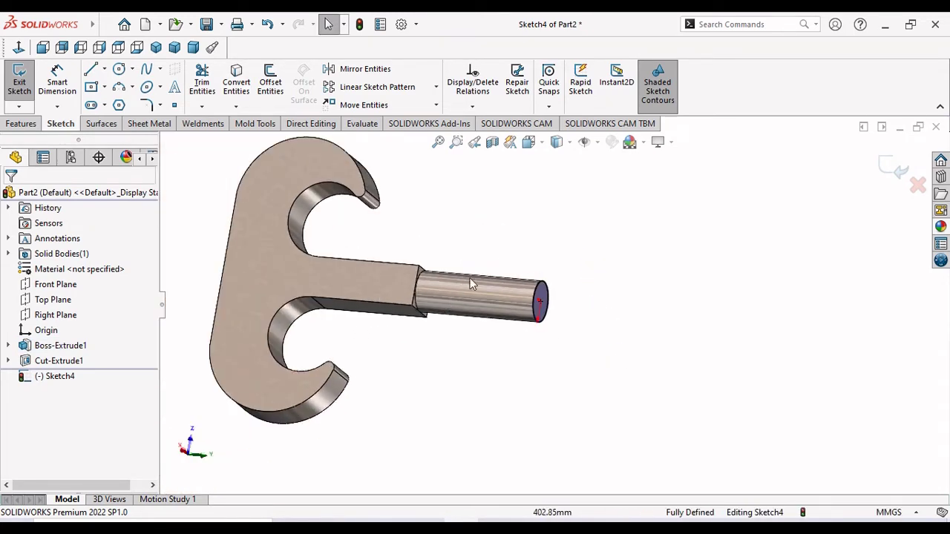
left_click(22, 123)
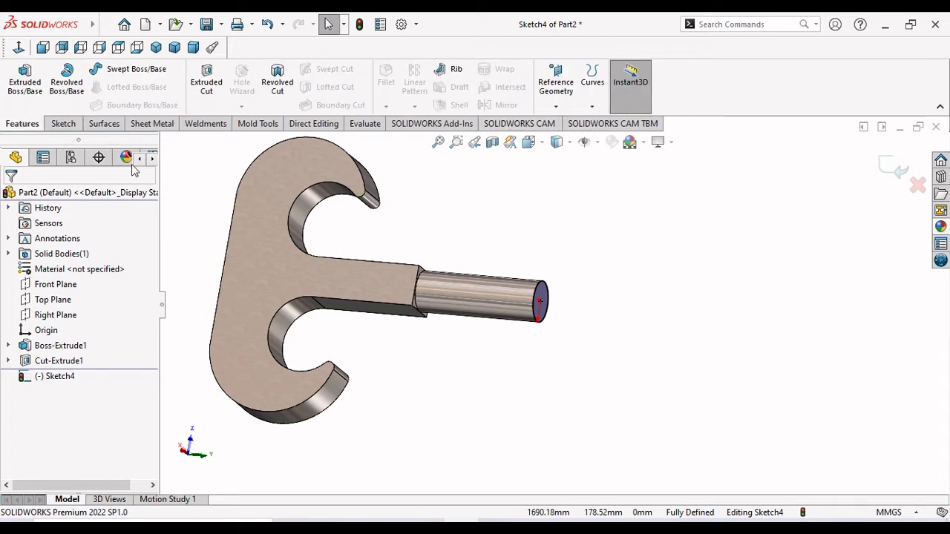
Start a Helix/Spiral from the sketch circle and set its pitch to 6 mm
left_click(592, 78)
left_click(608, 141)
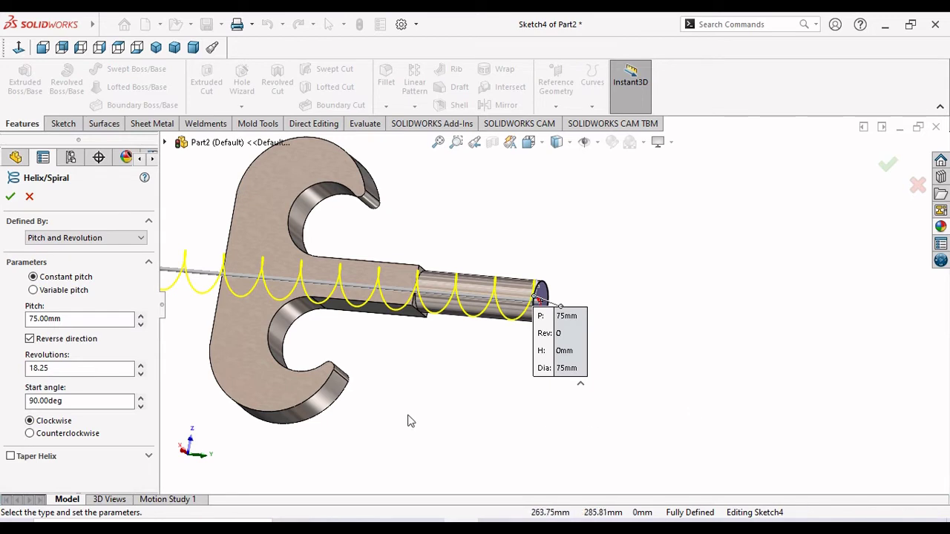
double_click(81, 319)
left_click(99, 19)
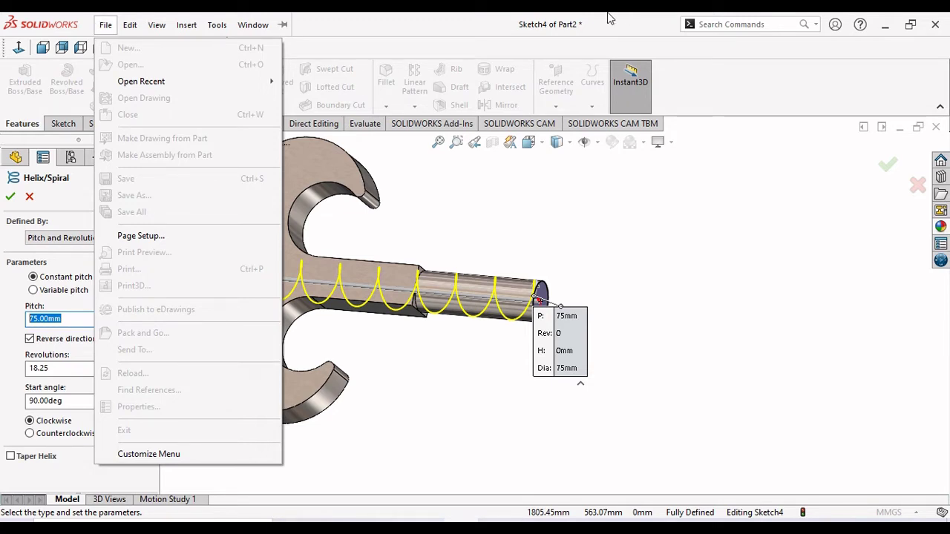
left_click(20, 332)
type("6")
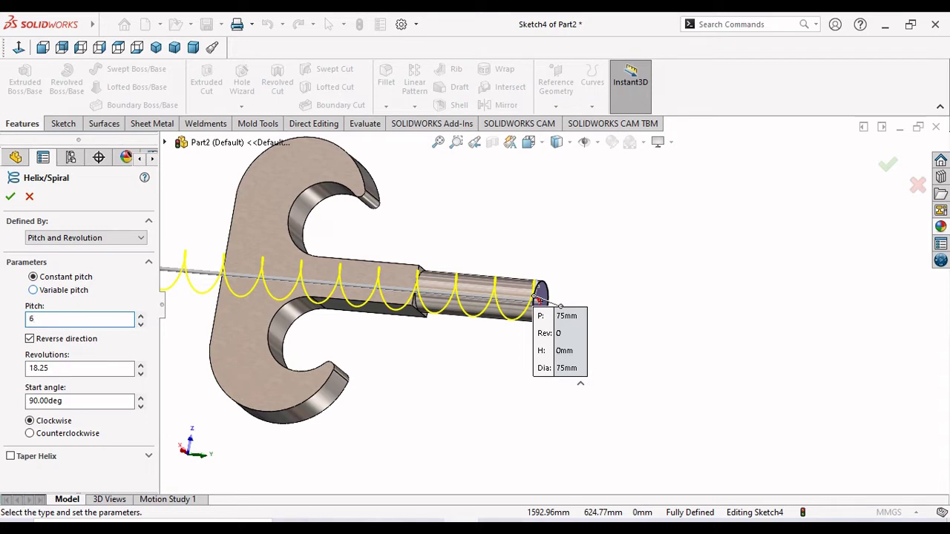
key("Tab")
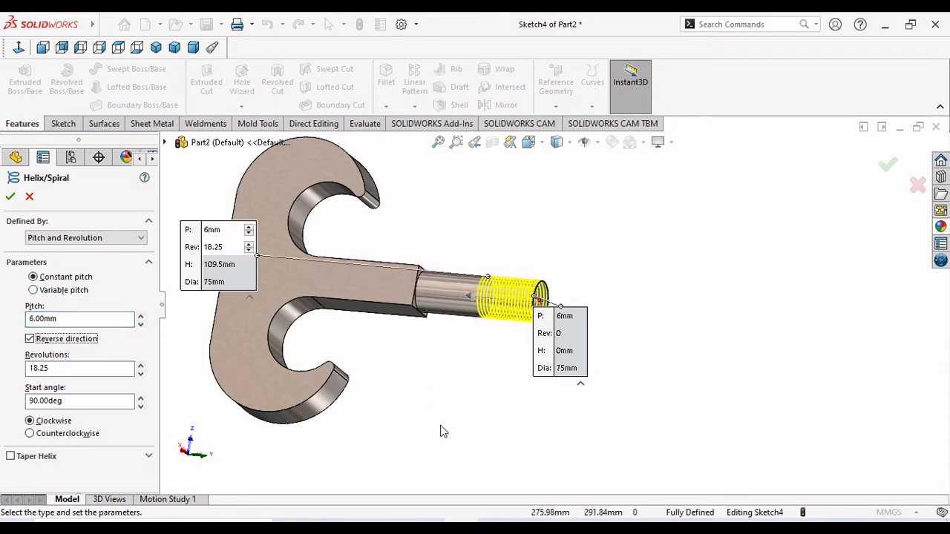
Set 110/6 (18.333) revolutions, keep reversed direction and 90° start angle, and accept the helix
mouse_move(449, 388)
middle_mouse_down()
mouse_move(472, 386)
mouse_move(450, 400)
middle_mouse_up()
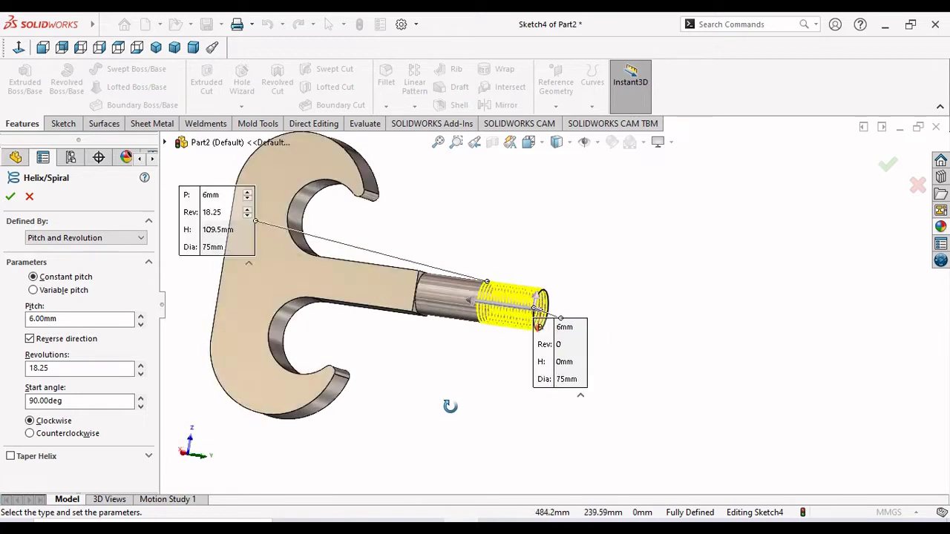
left_click(67, 368)
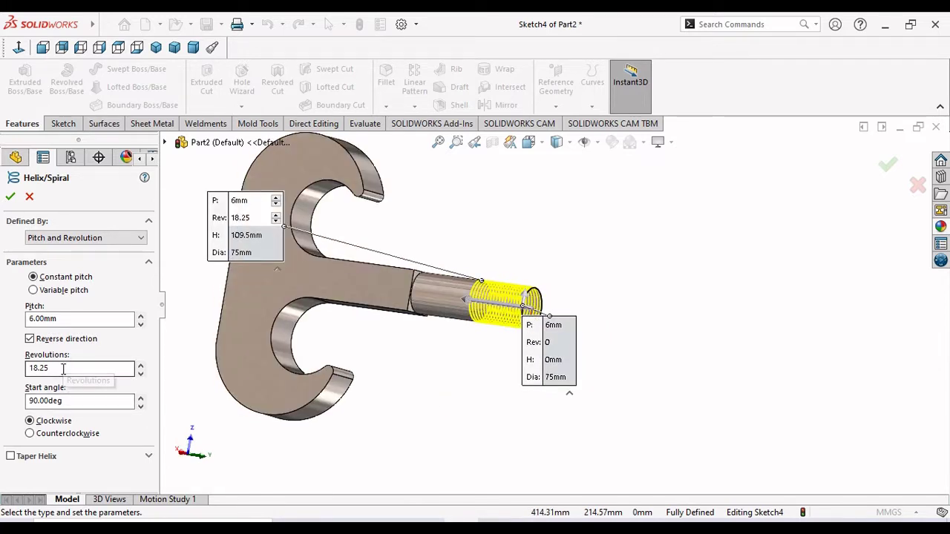
key("ctrl+a")
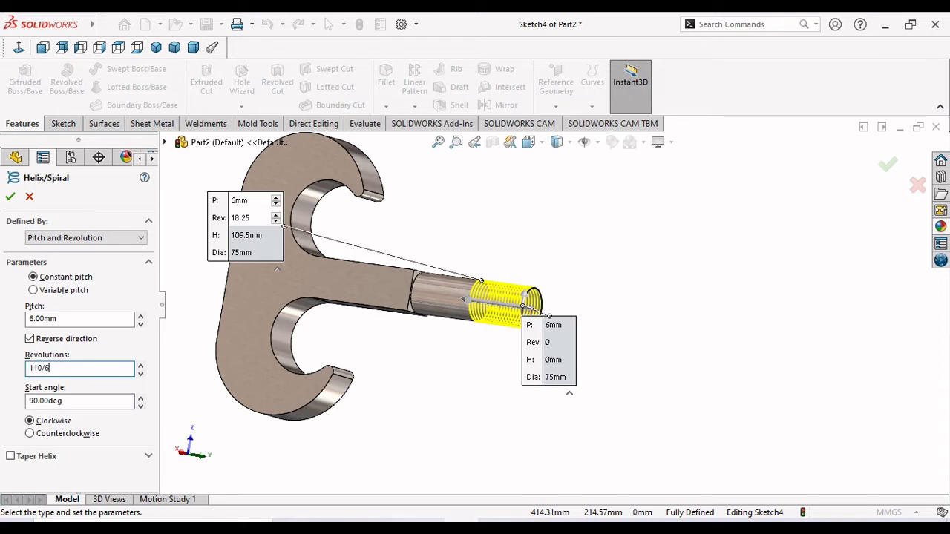
key("Tab")
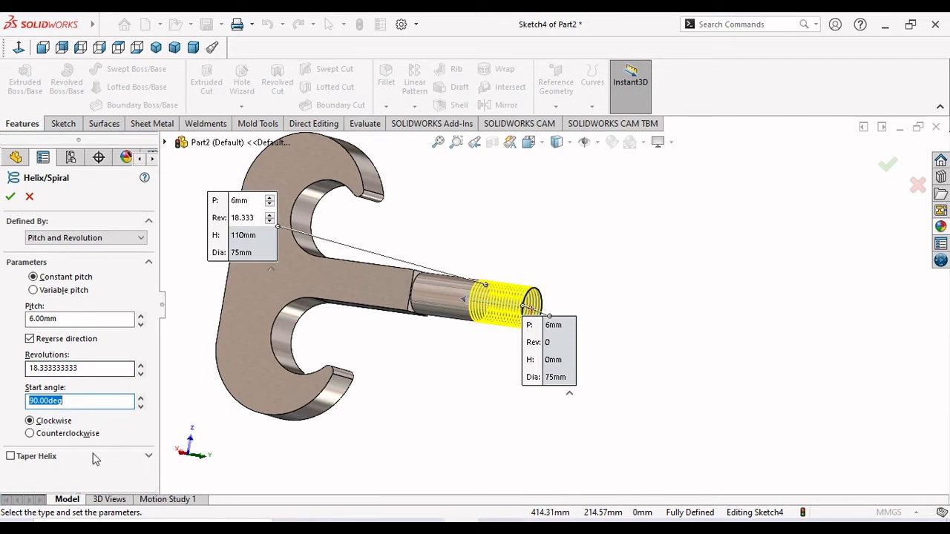
left_click(10, 196)
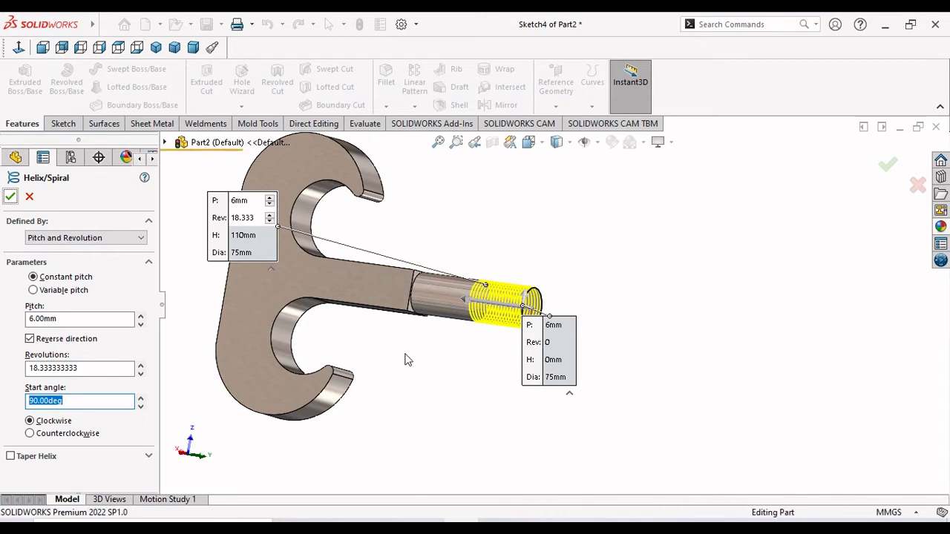
scroll(452, 334, "up", 2)
scroll(494, 322, "down", 3)
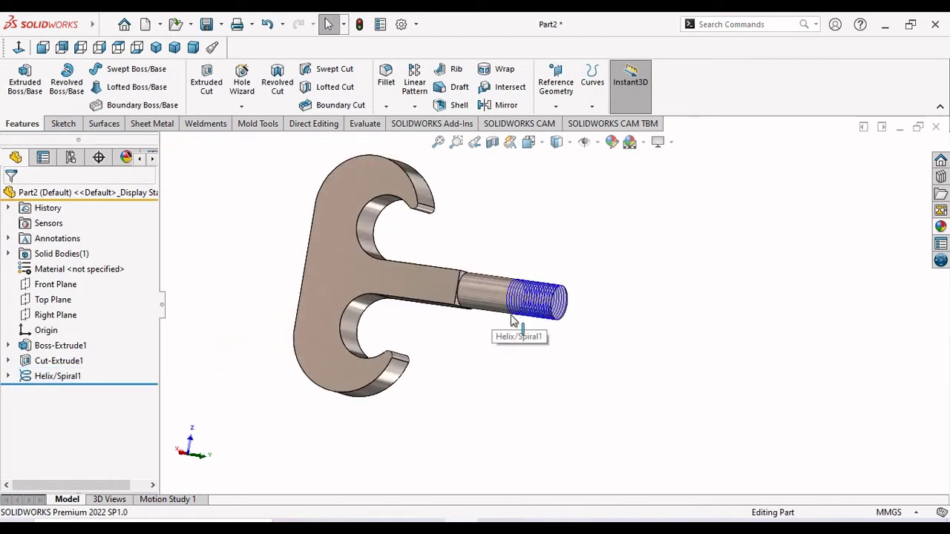
scroll(520, 330, "down", 3)
middle_click_drag(577, 385, 576, 383)
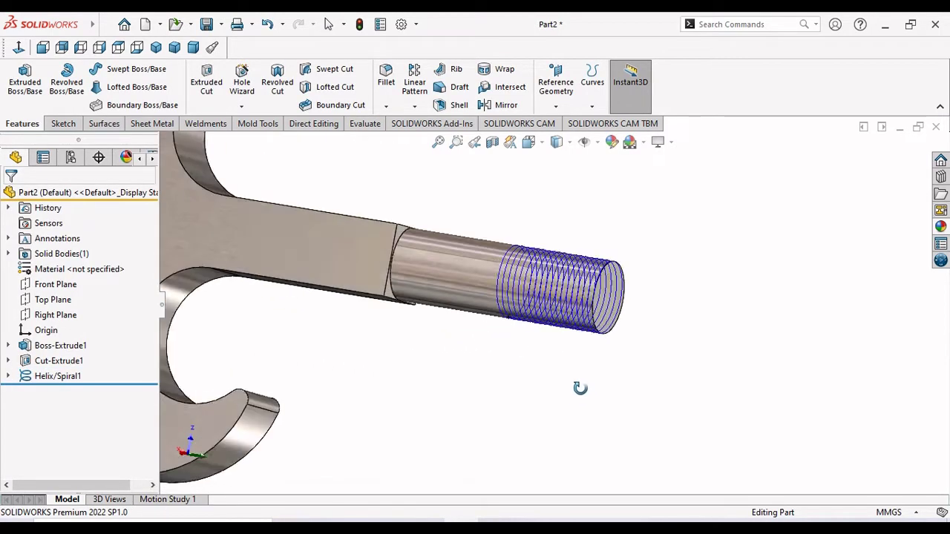
scroll(576, 380, "up", 2)
scroll(575, 380, "up", 2)
scroll(583, 330, "up", 1)
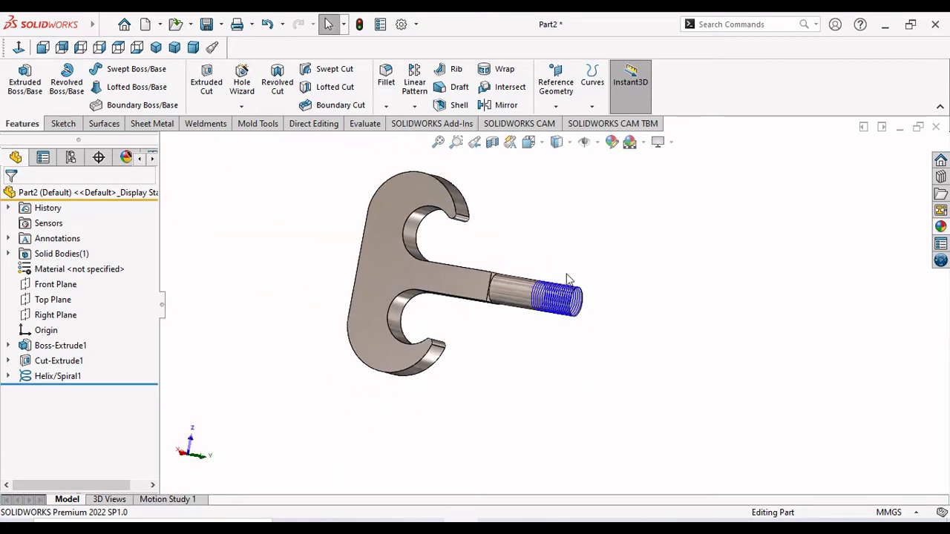
scroll(565, 275, "down", 1)
scroll(566, 274, "down", 1)
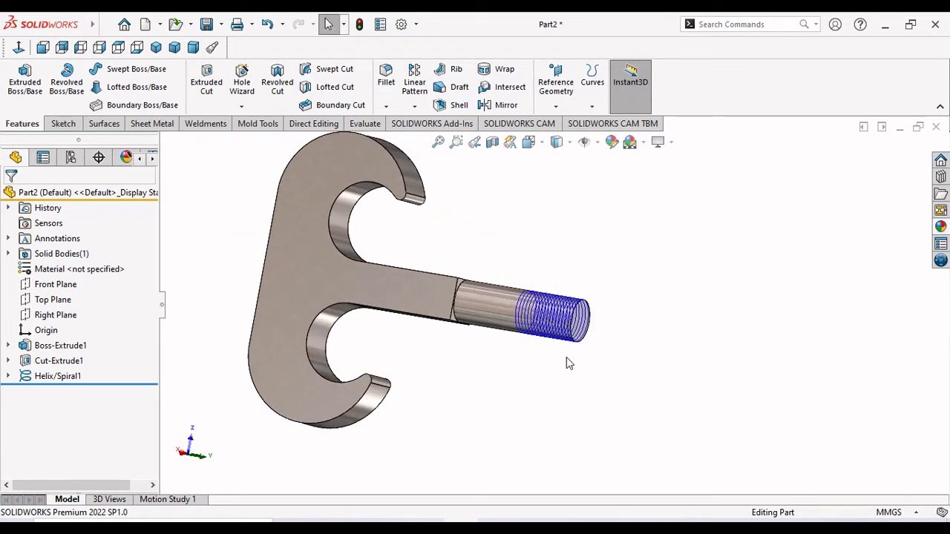
scroll(608, 323, "down", 1)
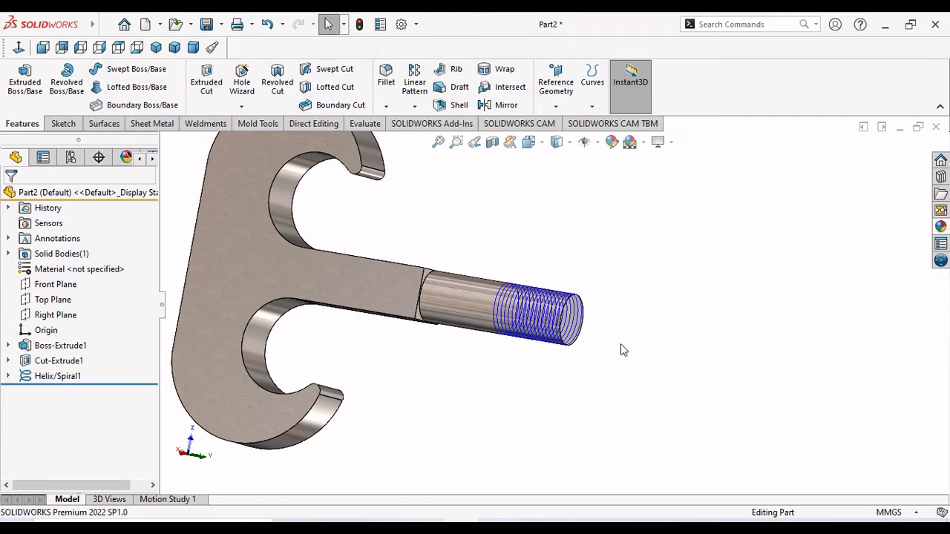
scroll(616, 348, "up", 1)
scroll(584, 325, "down", 1)
scroll(586, 327, "down", 1)
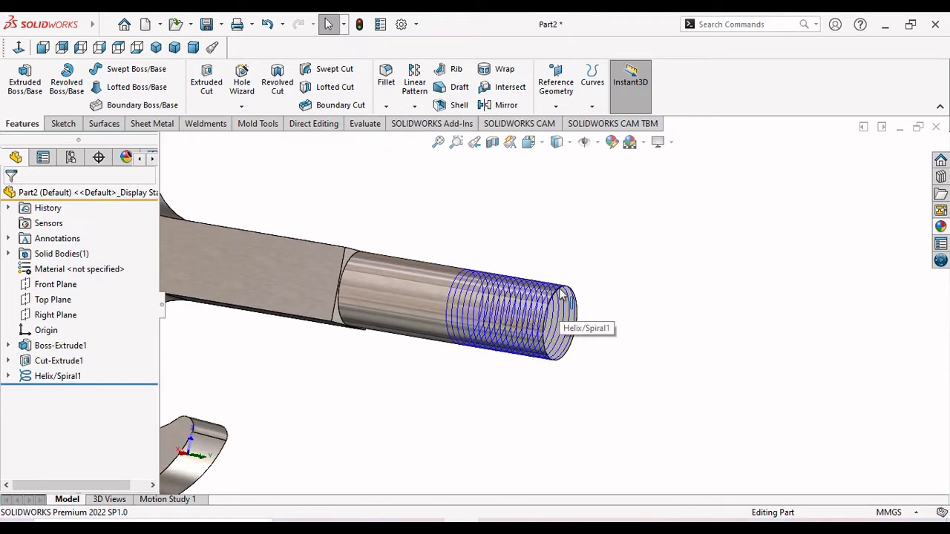
left_click(564, 298)
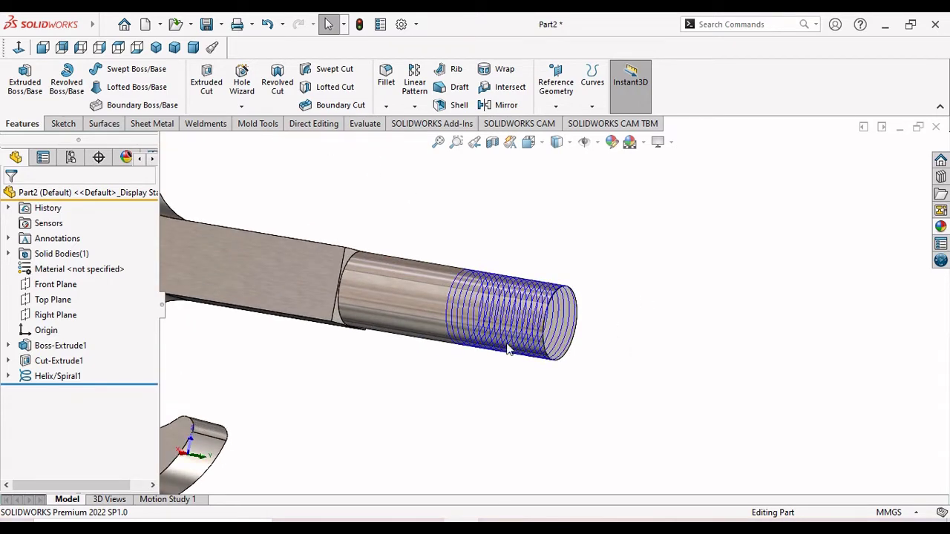
left_click(8, 361)
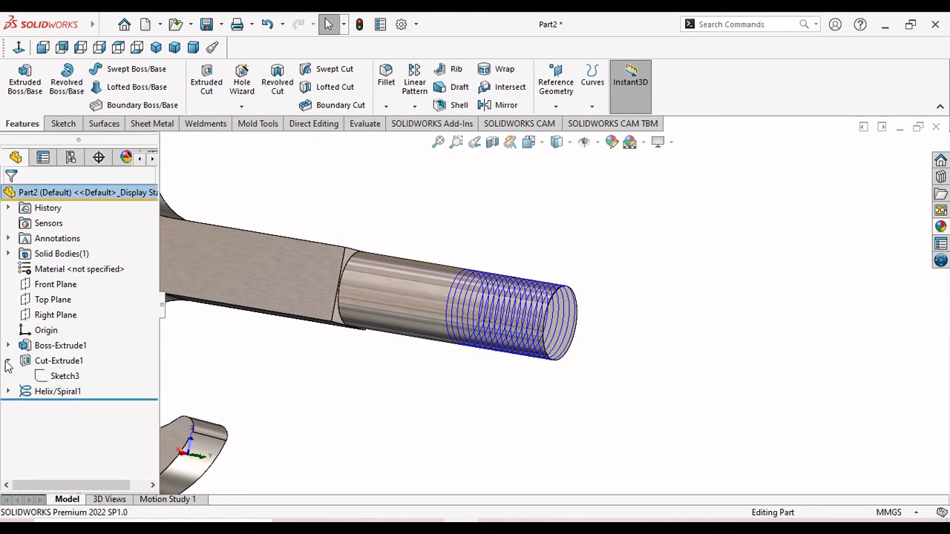
left_click(64, 376)
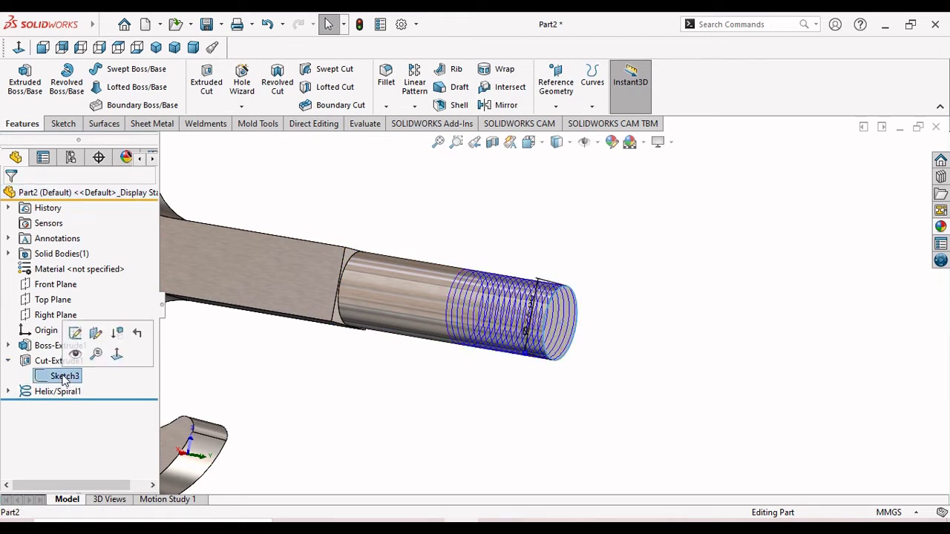
left_click(75, 334)
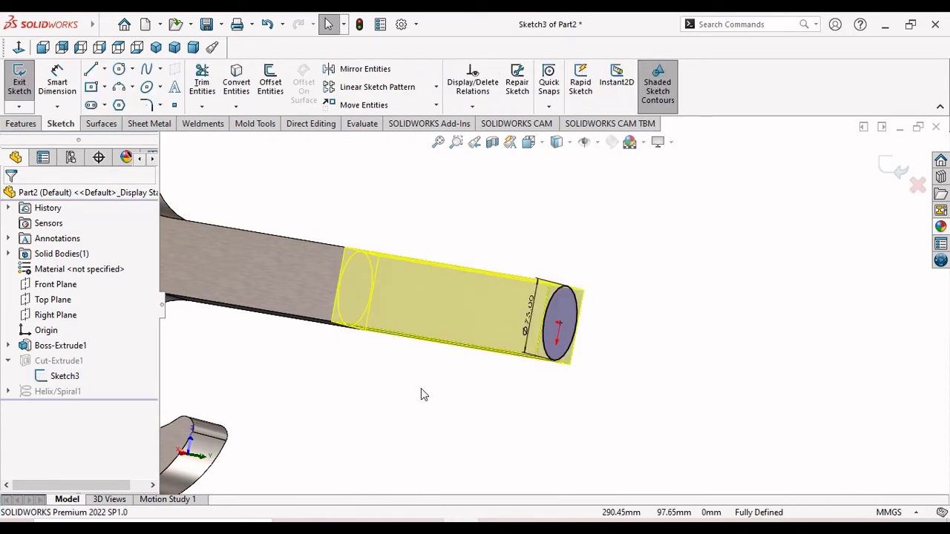
left_click(896, 172)
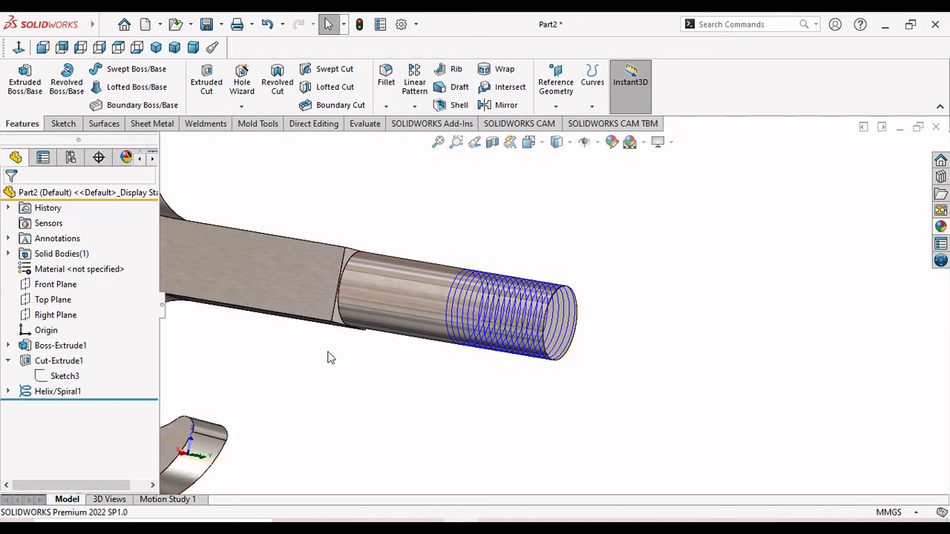
Roll the feature tree back to before Helix/Spiral1
left_click(66, 393)
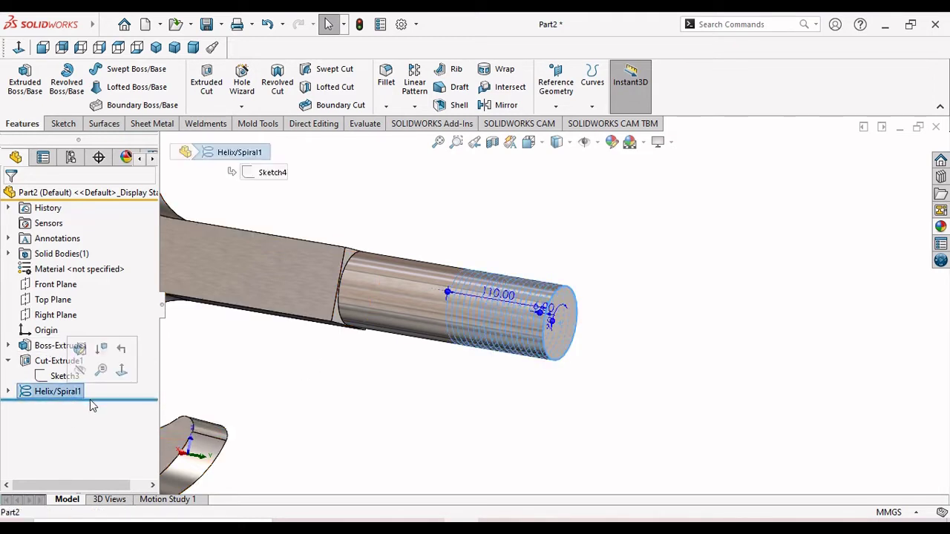
left_click_drag(89, 401, 99, 390)
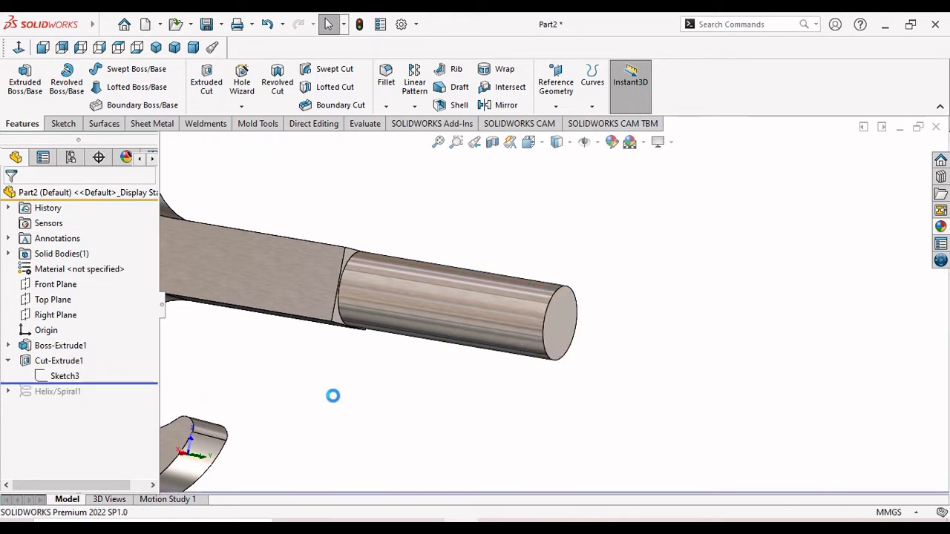
scroll(586, 317, "down", 2)
scroll(586, 317, "down", 2)
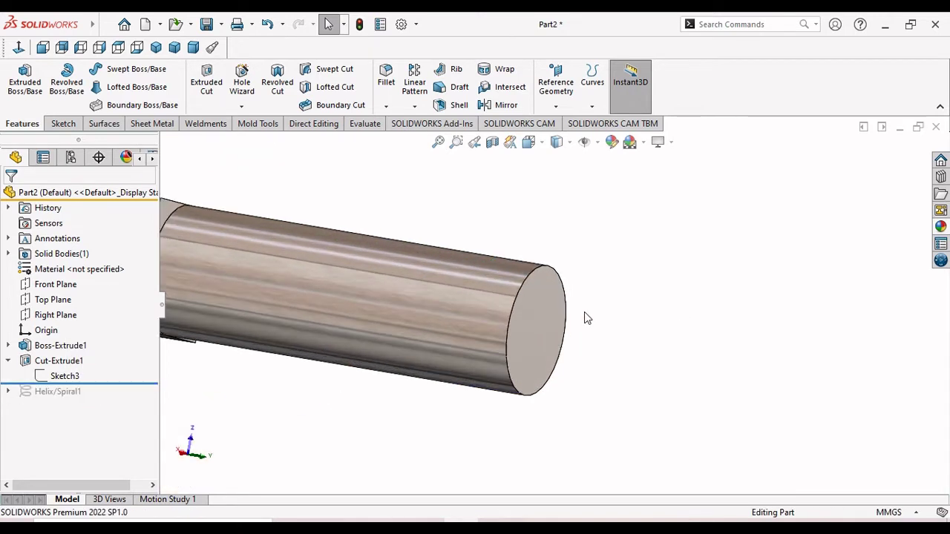
Chamfer the shaft's circular end edge at 4 mm × 45° as Chamfer1
left_click(56, 126)
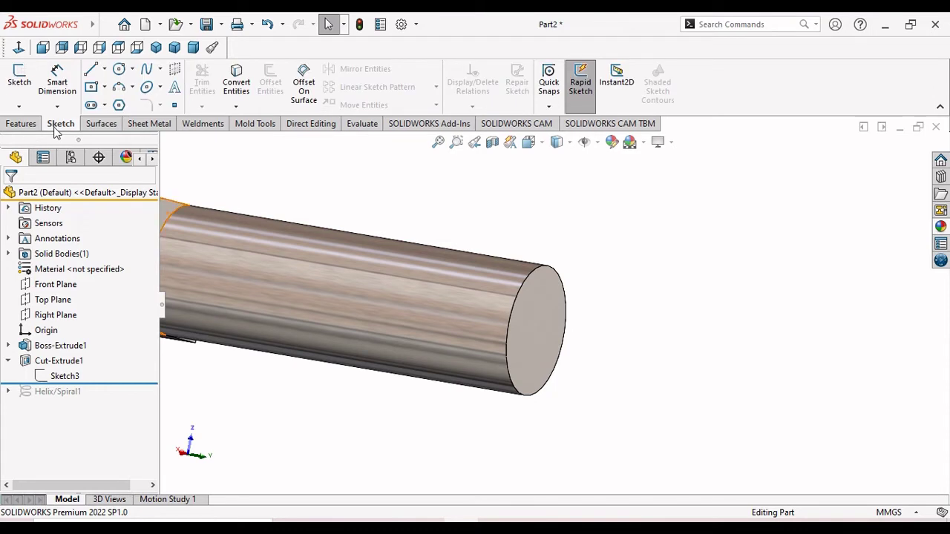
left_click(21, 124)
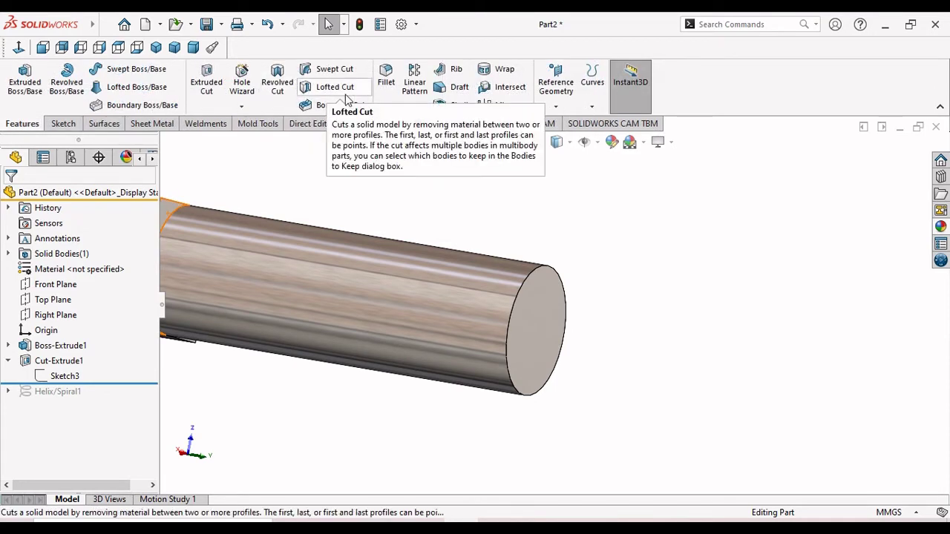
left_click(386, 107)
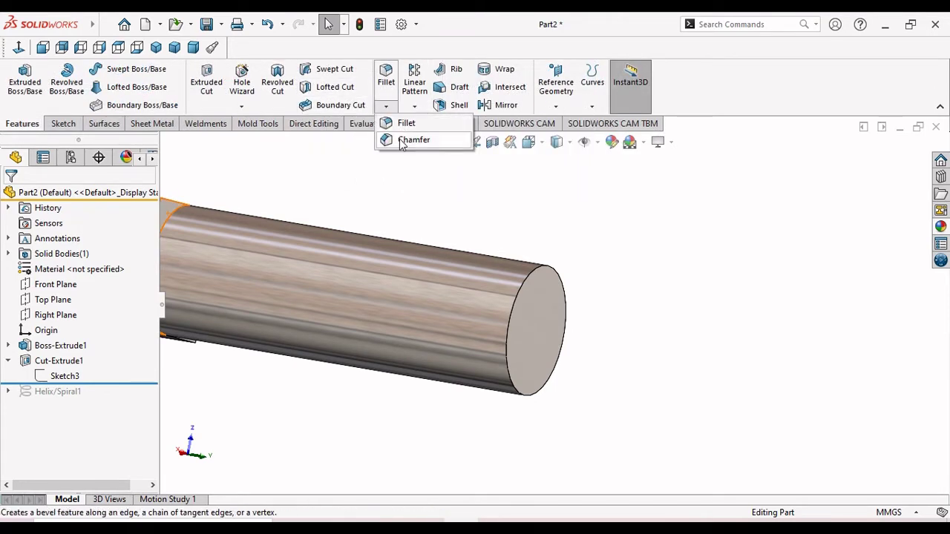
left_click(530, 277)
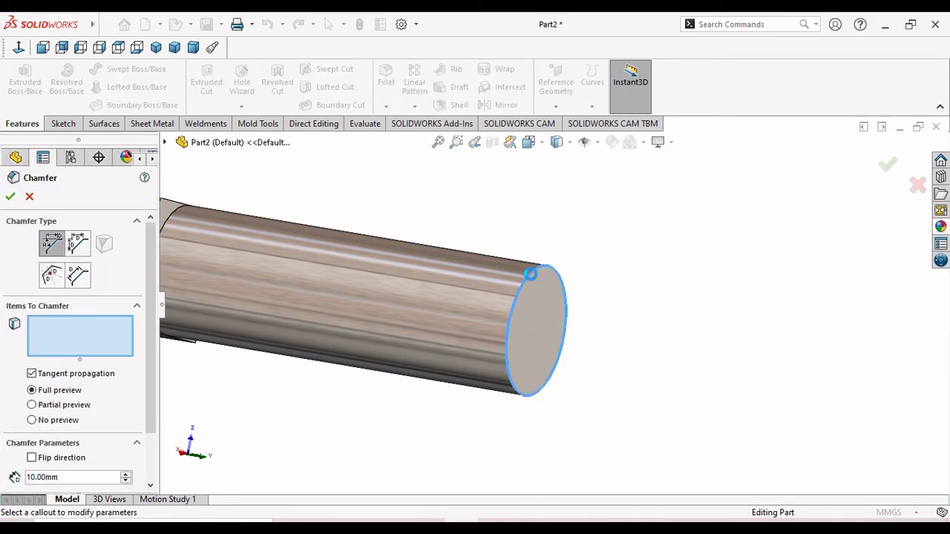
double_click(85, 477)
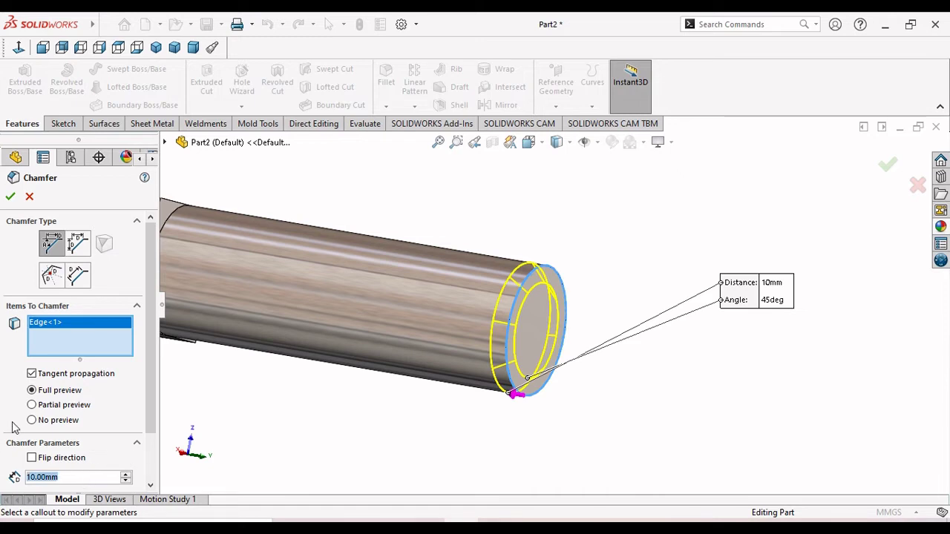
type("4")
key("Tab")
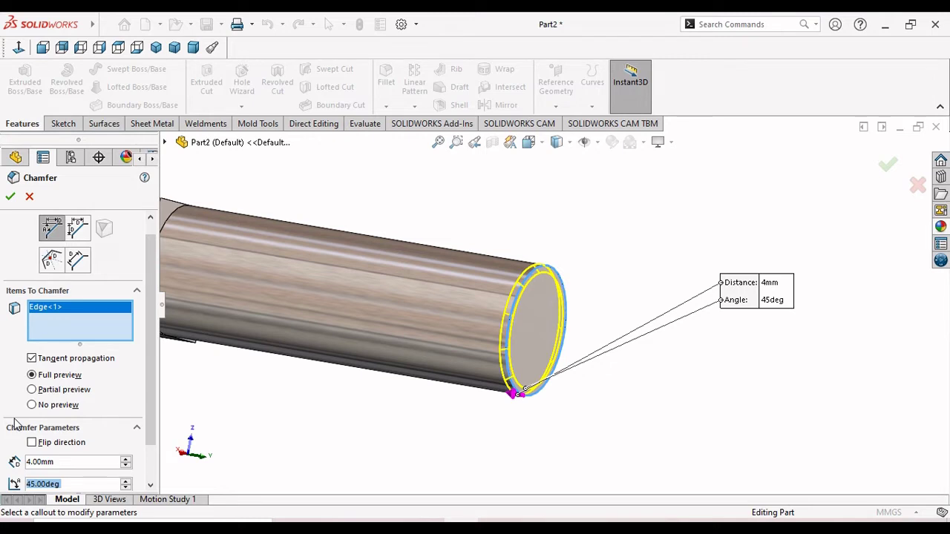
left_click(10, 196)
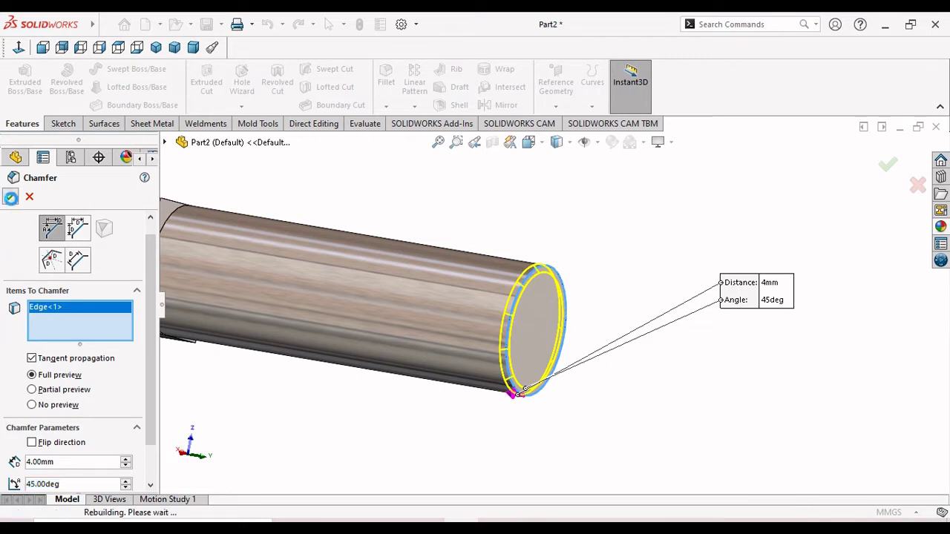
scroll(572, 356, "up", 2)
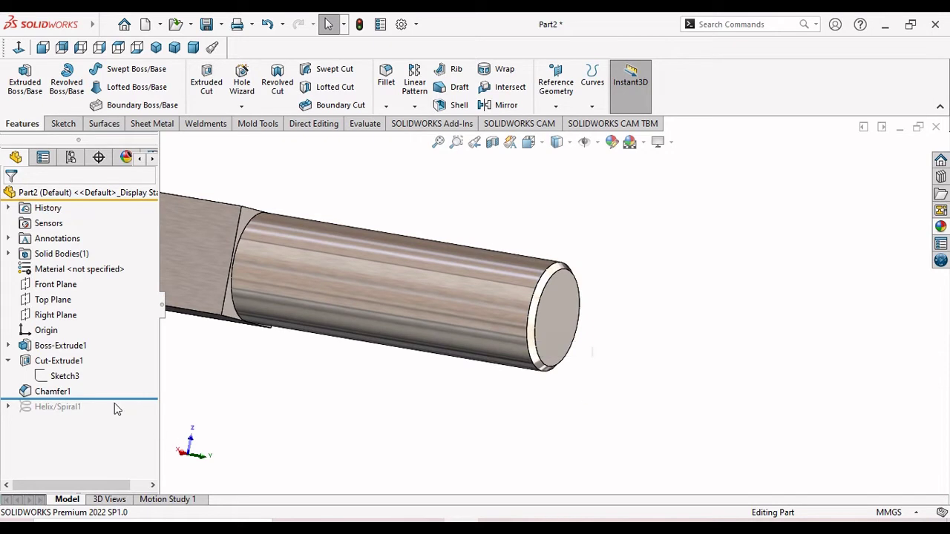
Roll the feature tree forward to include Helix/Spiral1 again
left_click_drag(104, 401, 100, 414)
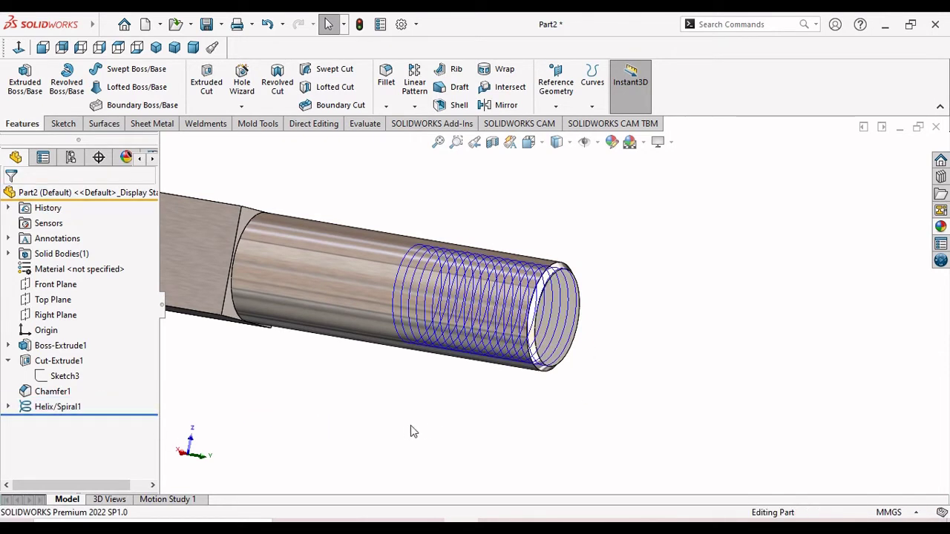
scroll(478, 378, "up", 1)
scroll(598, 276, "down", 3)
scroll(600, 286, "up", 2)
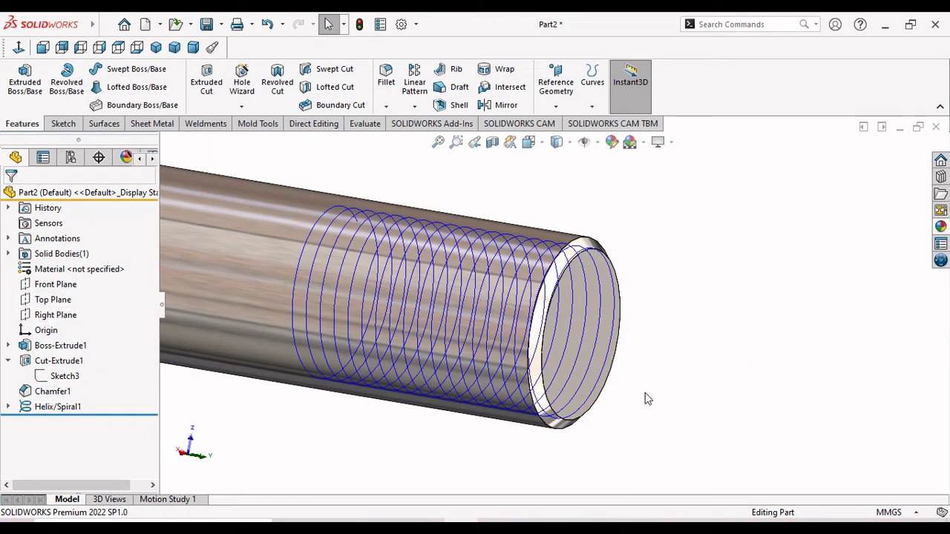
scroll(627, 378, "up", 3)
scroll(625, 376, "up", 3)
scroll(406, 253, "up", 1)
scroll(406, 253, "down", 2)
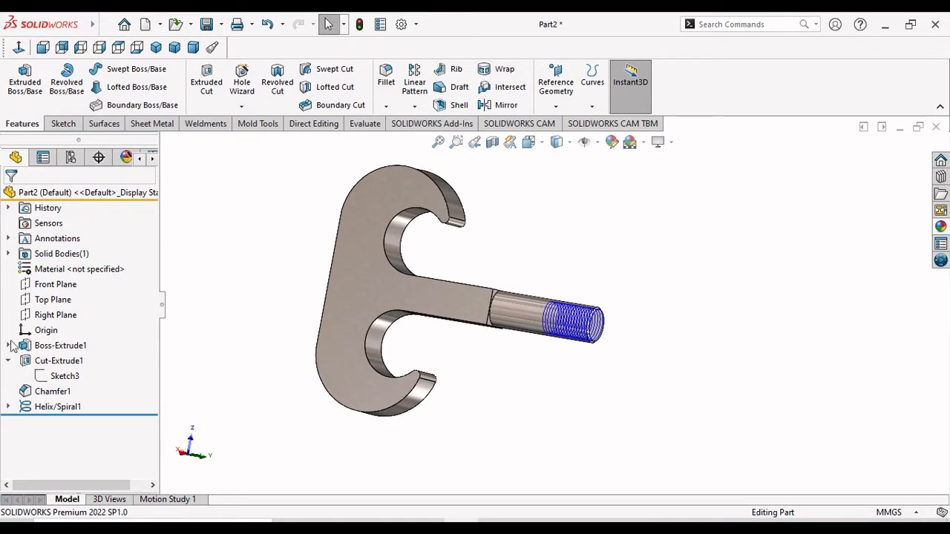
Inspect the shaft end from a Front Plane sketch view, then exit discarding the sketch
left_click(59, 287)
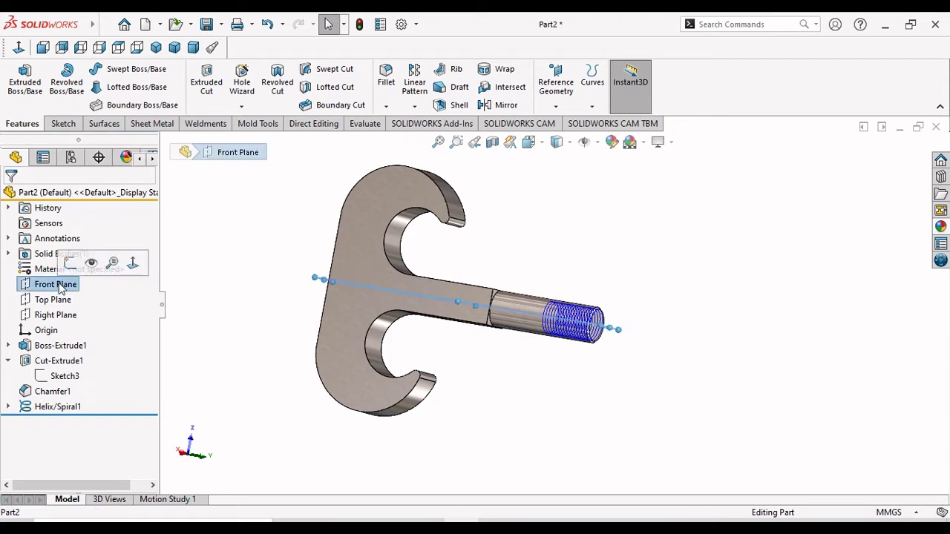
left_click(72, 266)
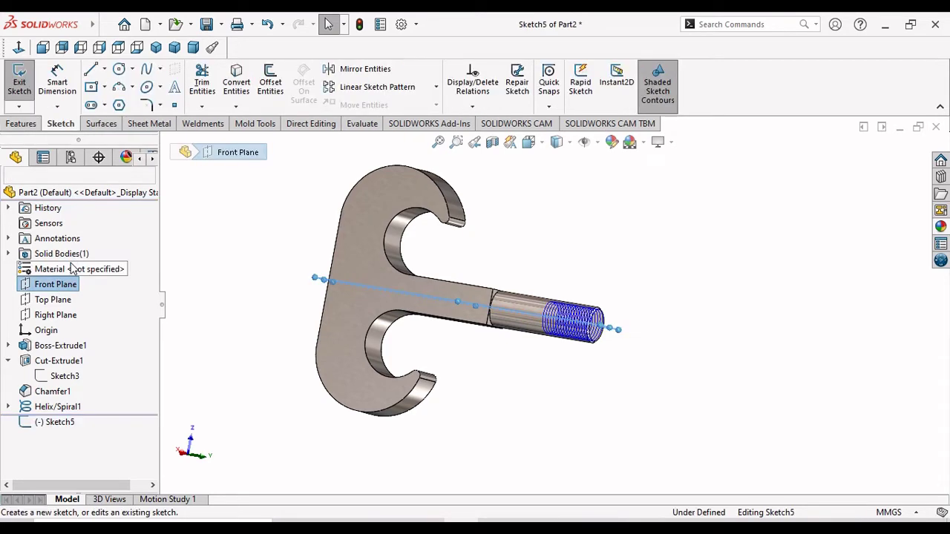
left_click(18, 47)
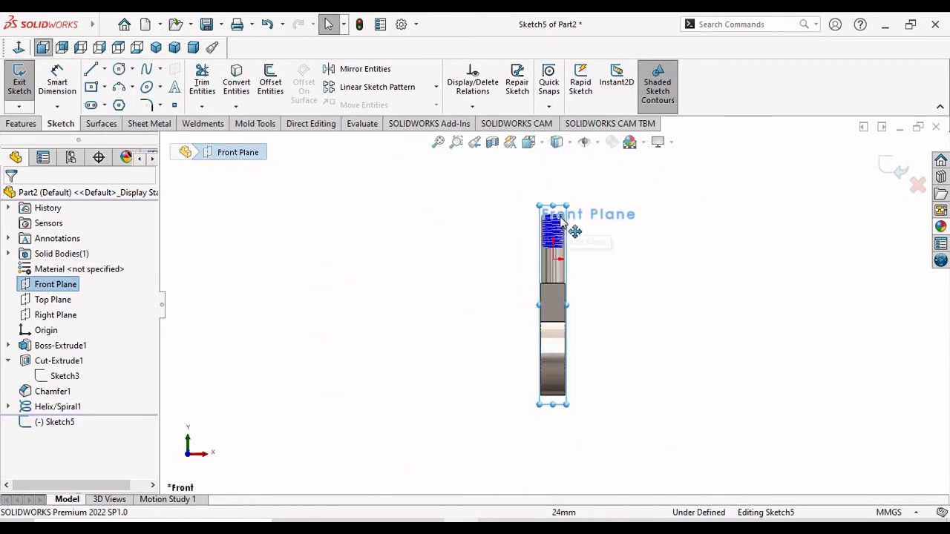
scroll(572, 233, "up", 5)
scroll(539, 339, "up", 2)
scroll(566, 282, "down", 2)
scroll(572, 282, "down", 2)
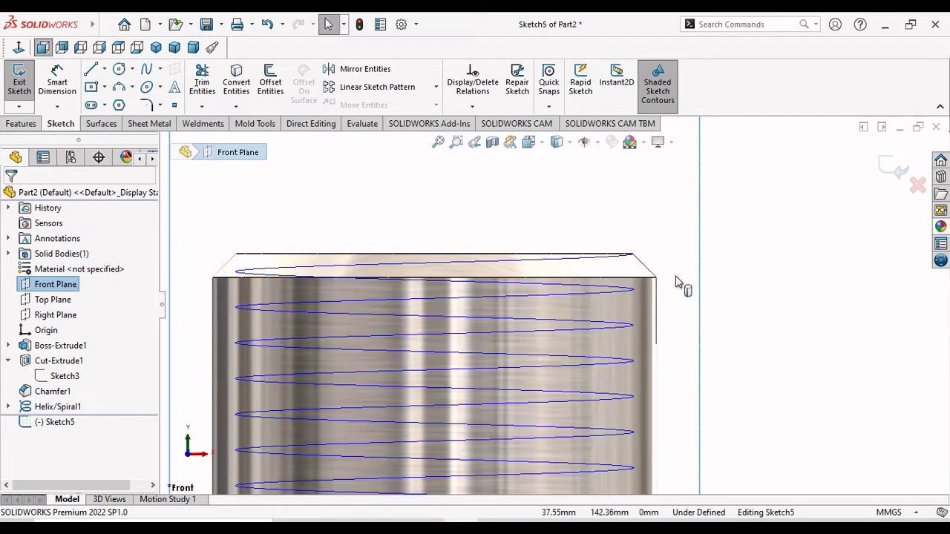
mouse_move(678, 283)
middle_mouse_down()
mouse_move(689, 267)
mouse_move(692, 290)
middle_mouse_up()
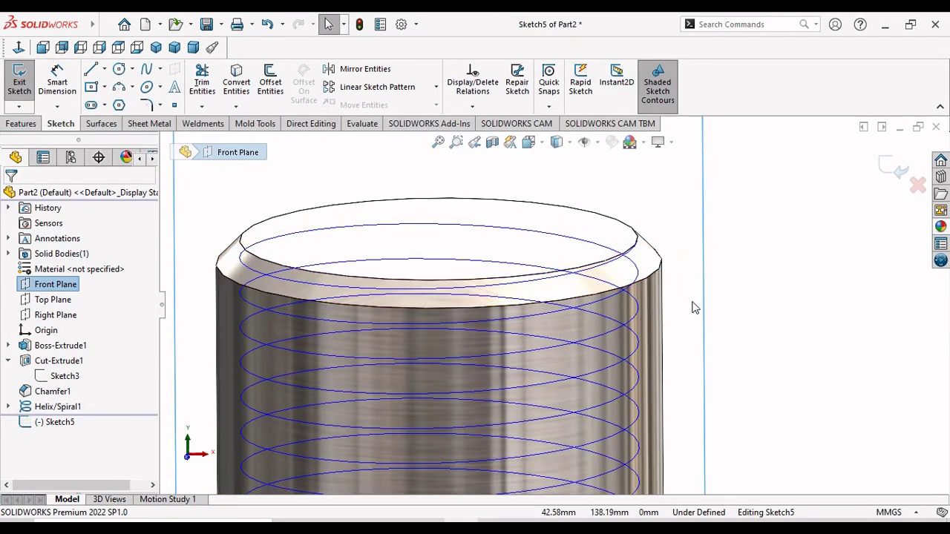
mouse_move(691, 307)
middle_mouse_down()
mouse_move(685, 272)
mouse_move(805, 302)
middle_mouse_up()
left_click(792, 302)
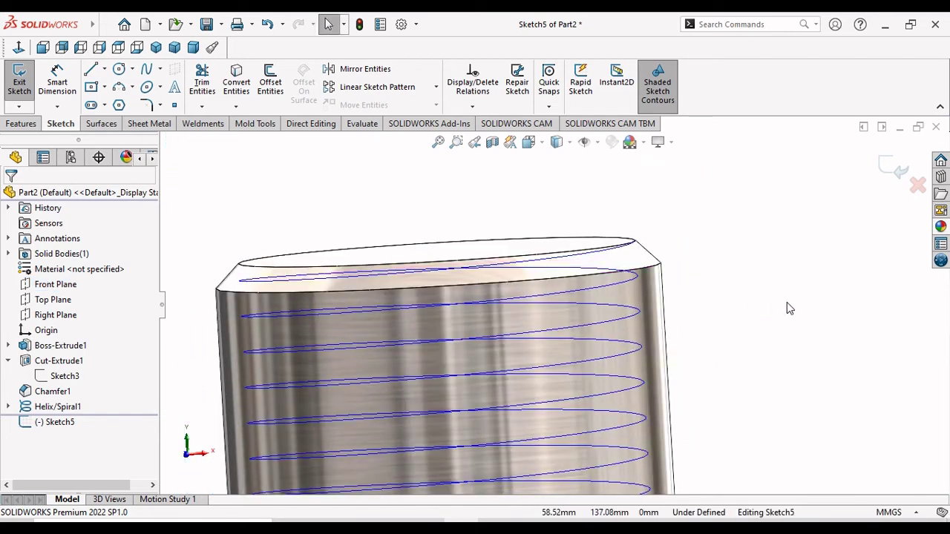
left_click(918, 186)
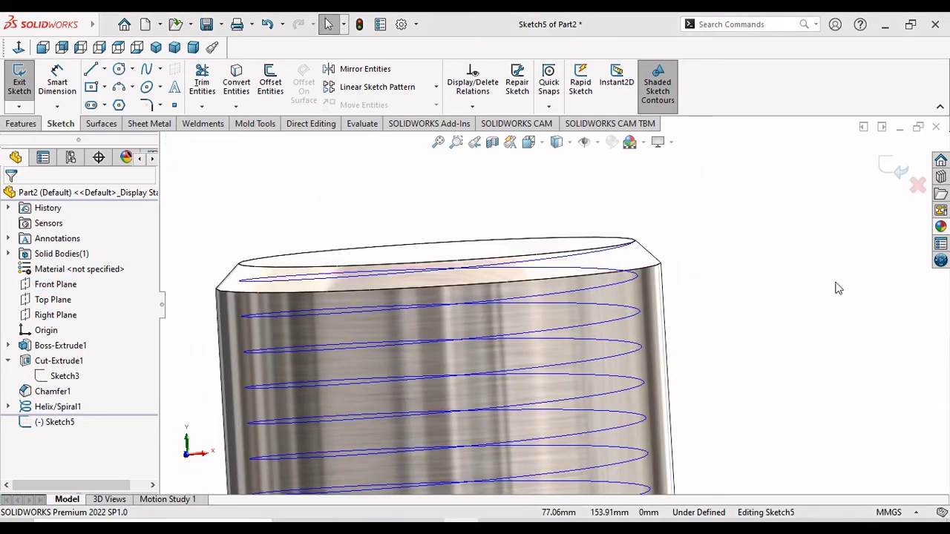
left_click(489, 276)
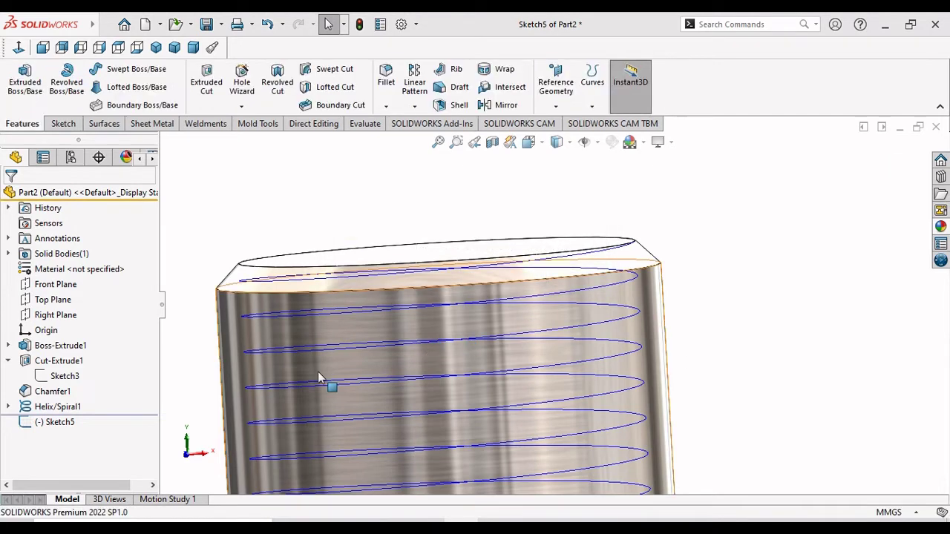
Delete the Helix/Spiral1 feature
right_click(43, 410)
left_click(101, 328)
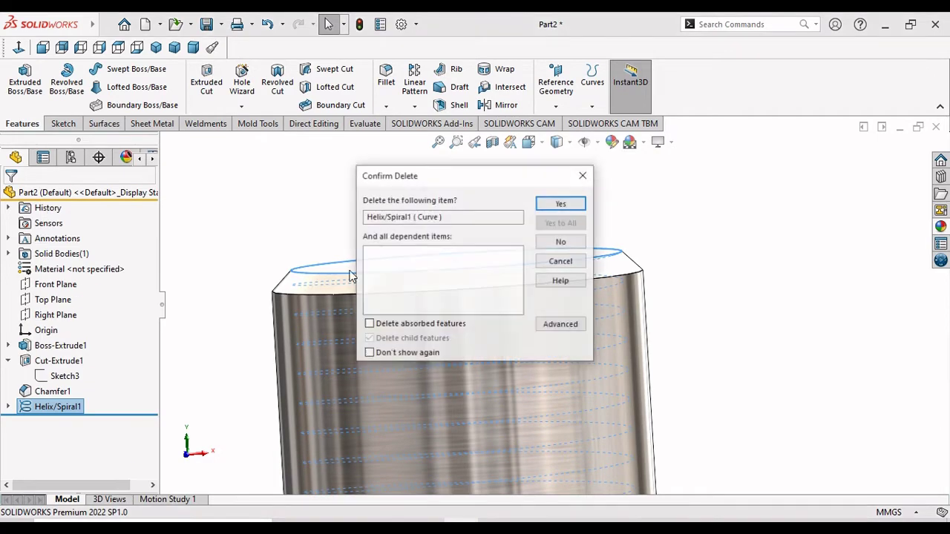
left_click(561, 203)
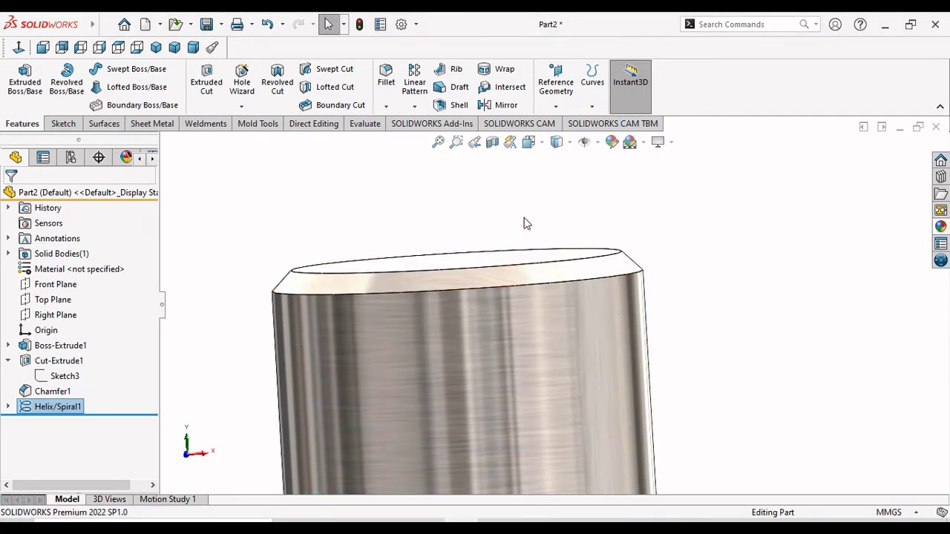
Sketch on the shaft end face and convert its Ø75 mm outer edge into a circle
mouse_move(524, 223)
middle_mouse_down()
mouse_move(562, 286)
mouse_move(571, 367)
mouse_move(547, 314)
middle_mouse_up()
scroll(542, 297, "up", 3)
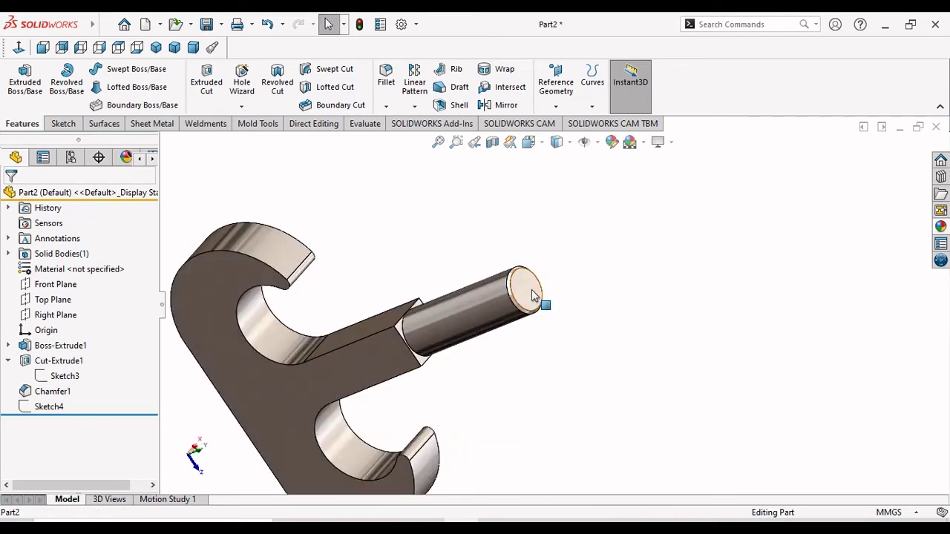
left_click(532, 296)
left_click(593, 252)
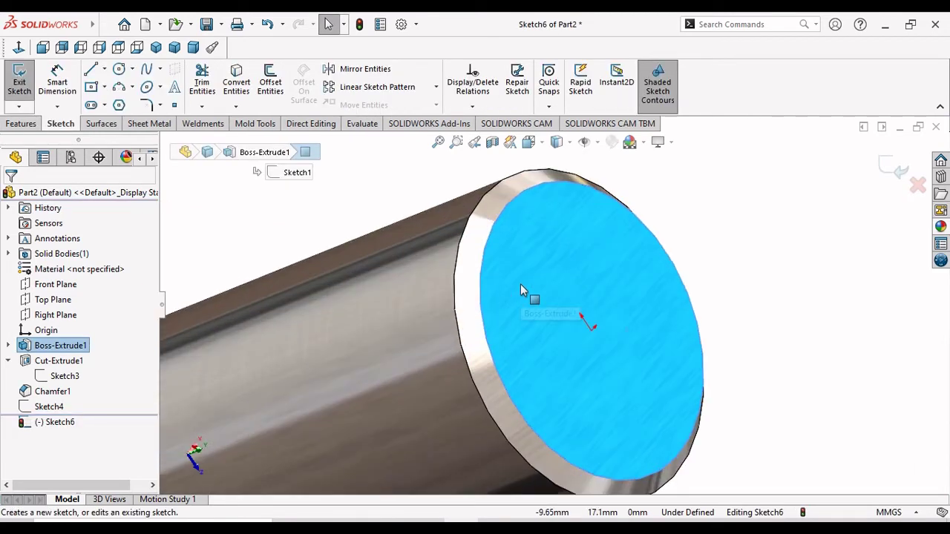
left_click(474, 225)
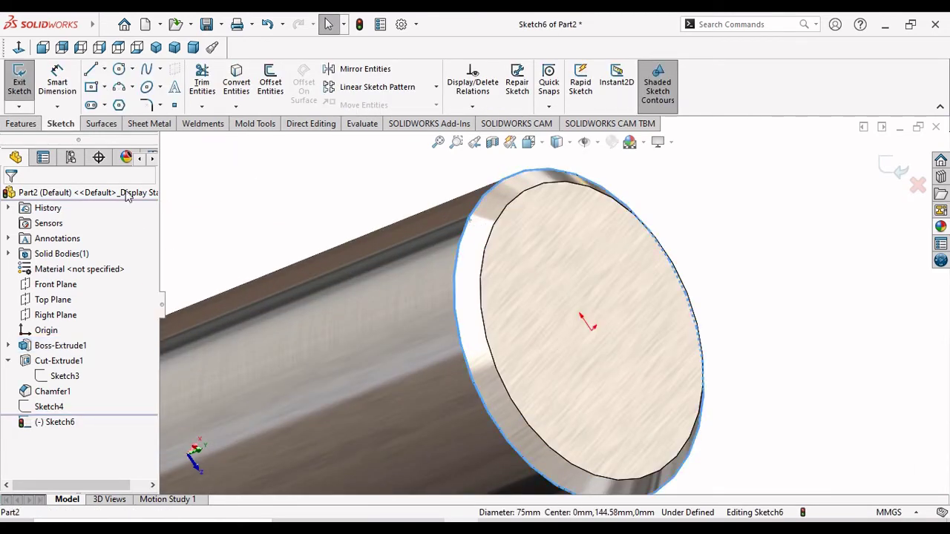
left_click(241, 88)
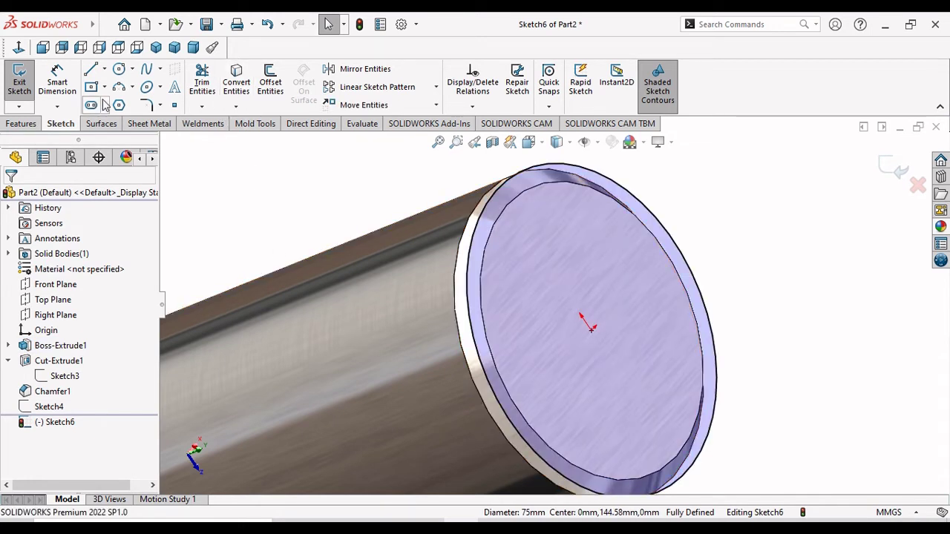
Build Helix/Spiral2 from the Ø75 circle at 6 mm pitch, reversed
left_click(21, 123)
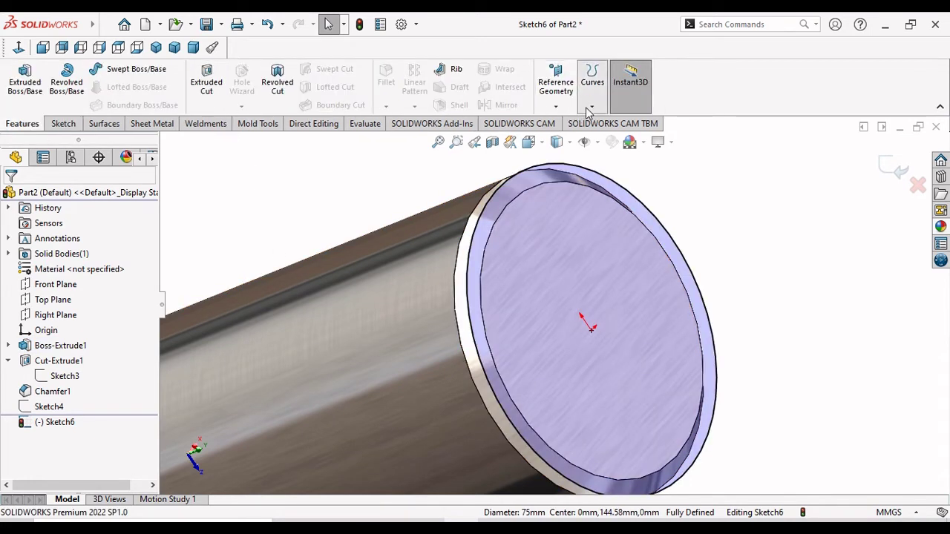
left_click(592, 81)
left_click(613, 141)
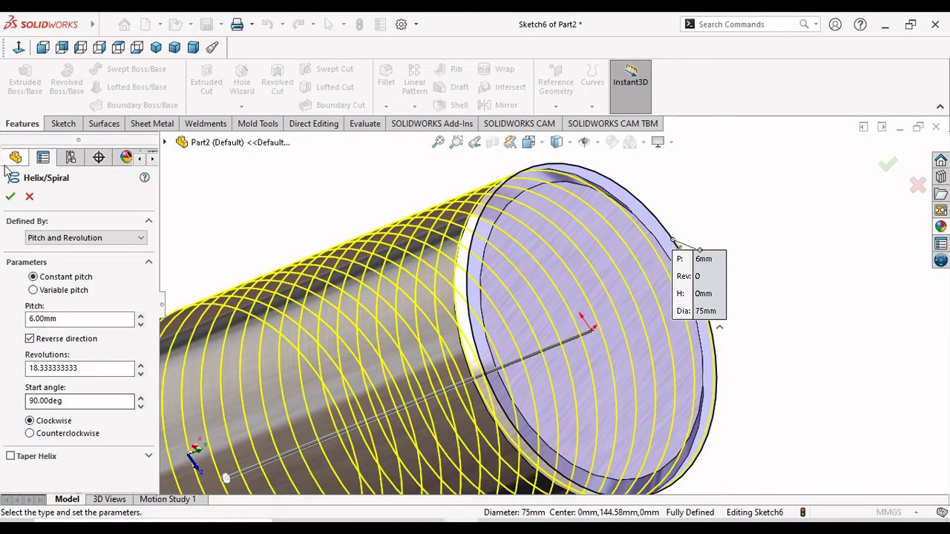
left_click(10, 196)
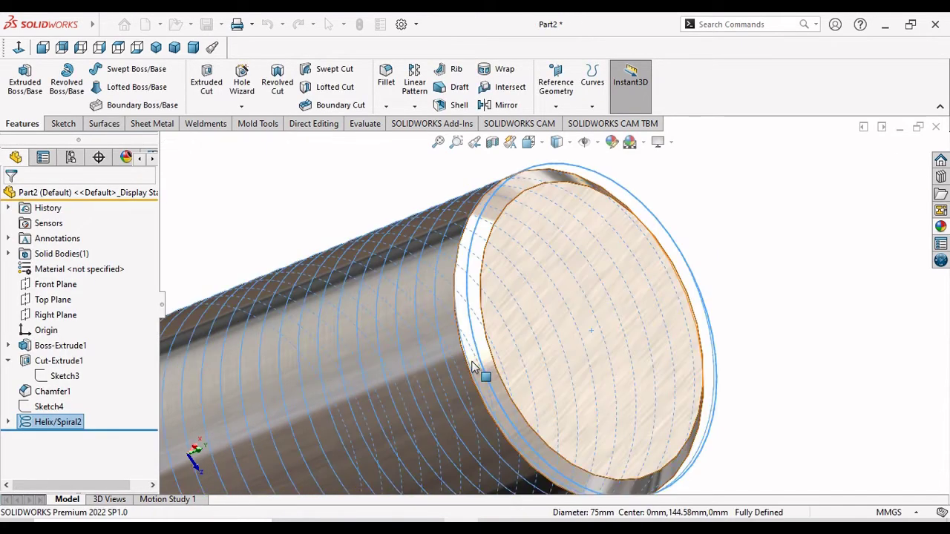
left_click(49, 286)
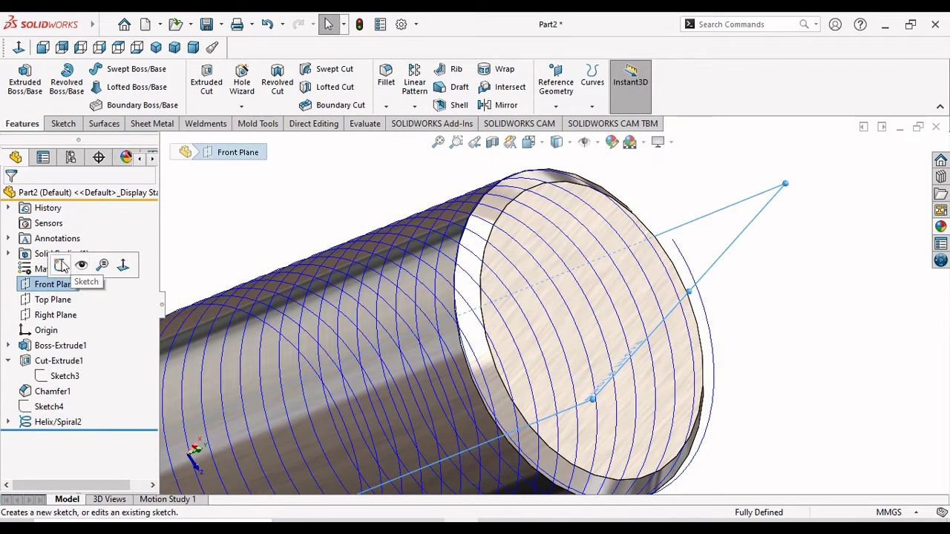
Start Sketch7 on the Front Plane, viewed face-on, and zoom to the helix's top end
left_click(81, 264)
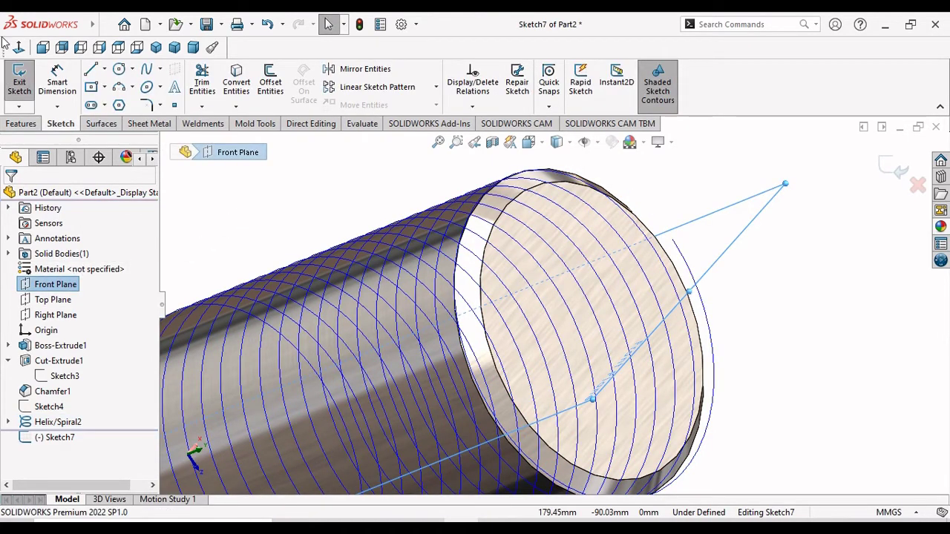
key("ctrl+8")
scroll(555, 317, "up", 2)
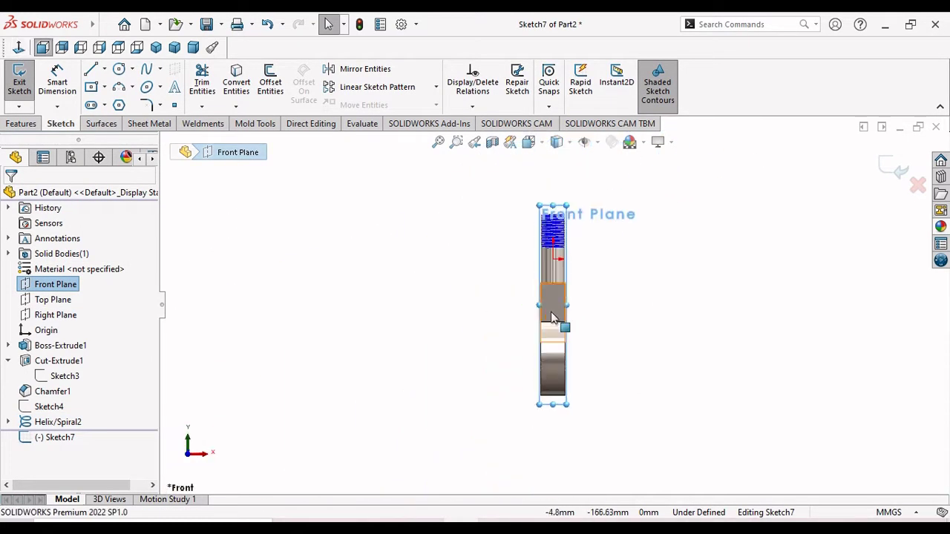
scroll(555, 219, "down", 4)
scroll(555, 219, "down", 1)
scroll(435, 282, "down", 1)
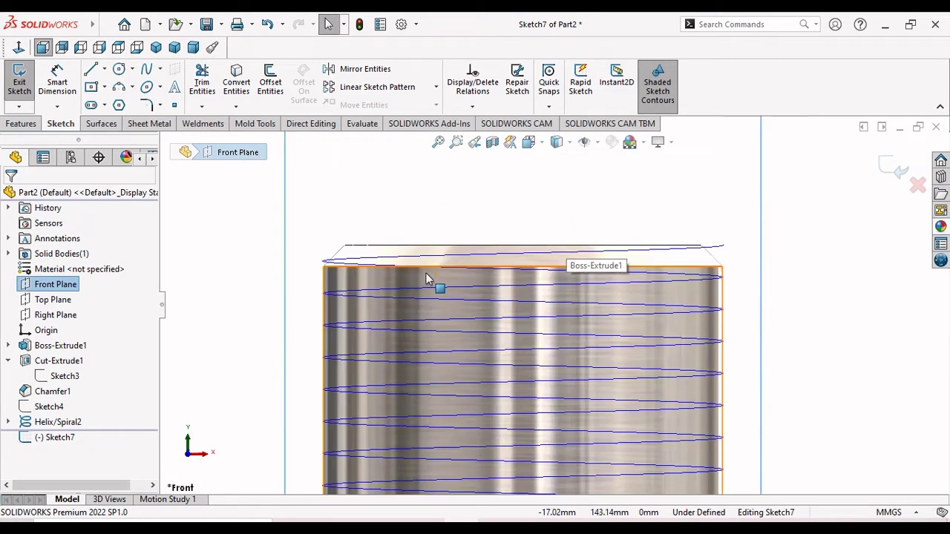
scroll(688, 265, "down", 1)
scroll(834, 271, "down", 1)
scroll(817, 252, "up", 1)
scroll(816, 250, "down", 1)
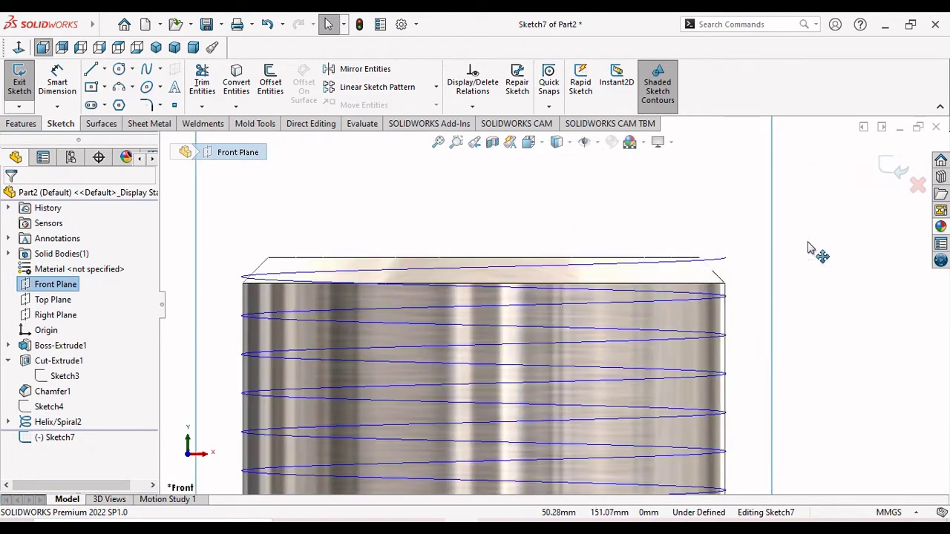
Draw a 3-sided polygon with inscribed construction circle just above the helix's top end
left_click(119, 106)
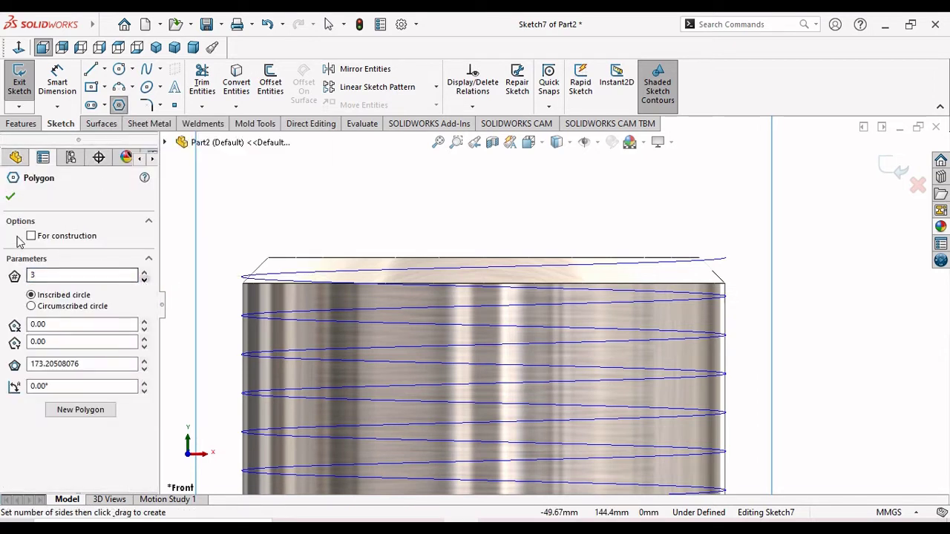
left_click(12, 199)
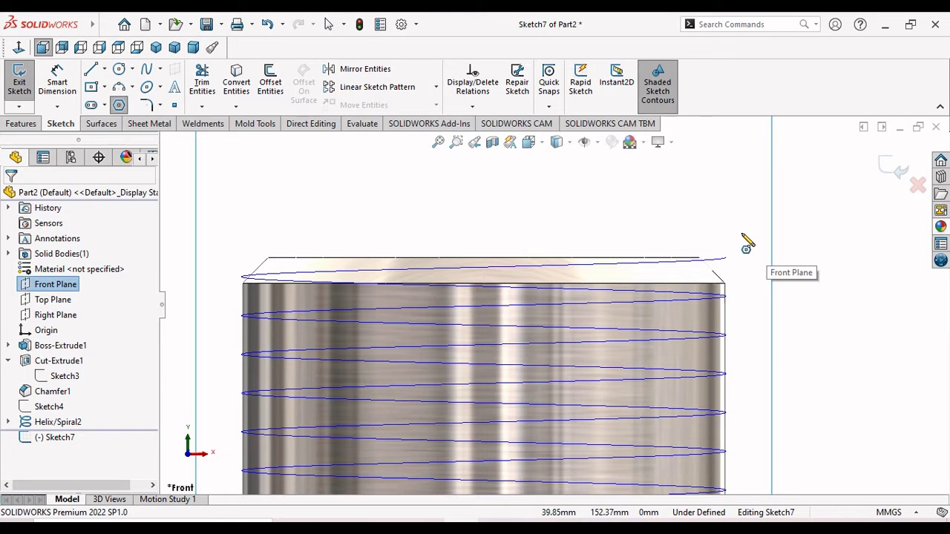
left_click(743, 236)
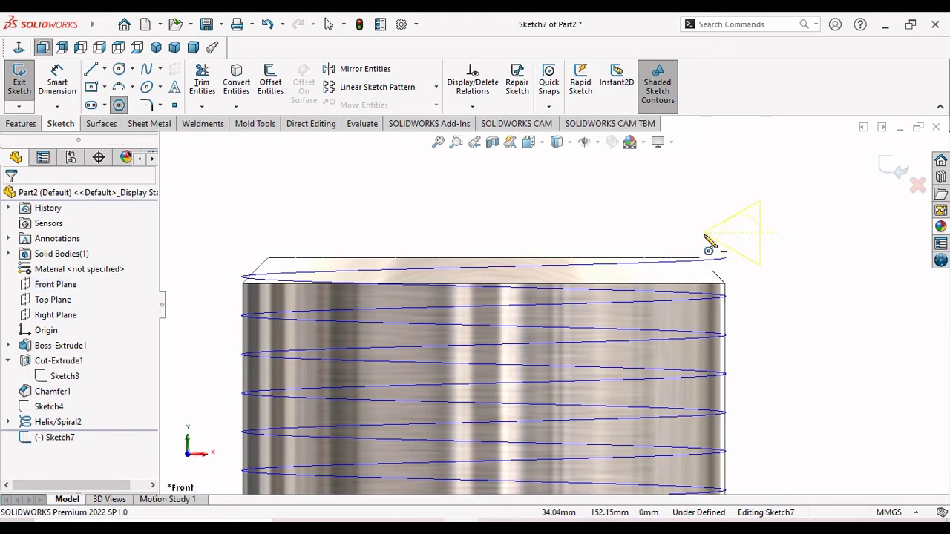
left_click(705, 236)
right_click(705, 222)
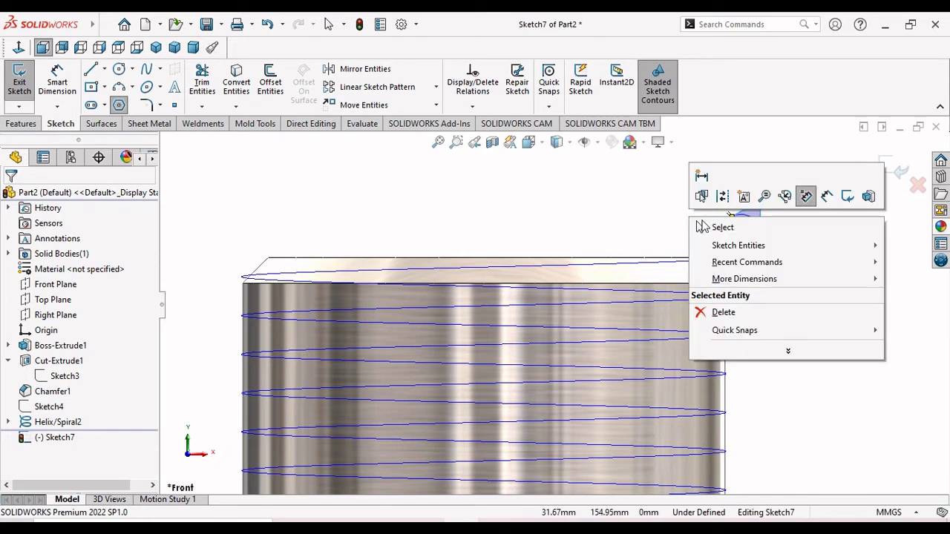
left_click(716, 226)
scroll(760, 252, "down", 2)
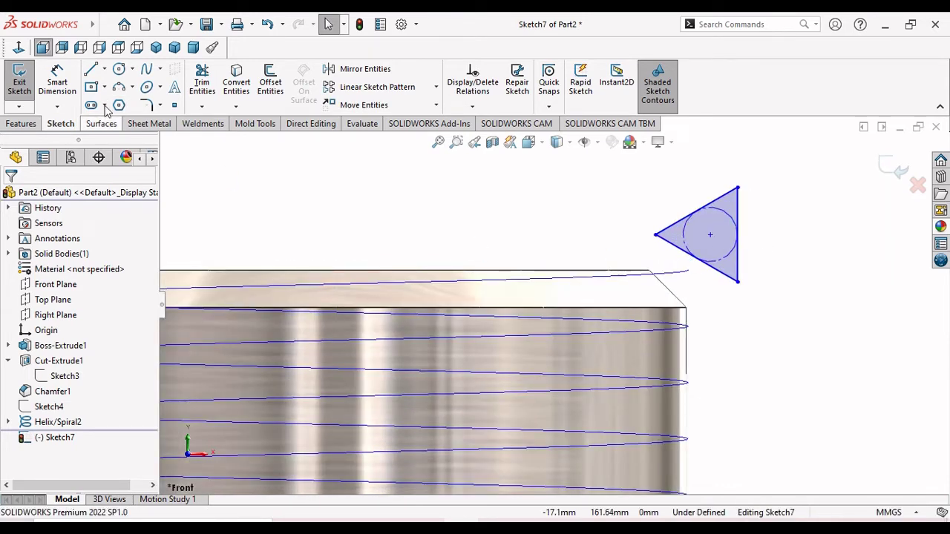
left_click(104, 69)
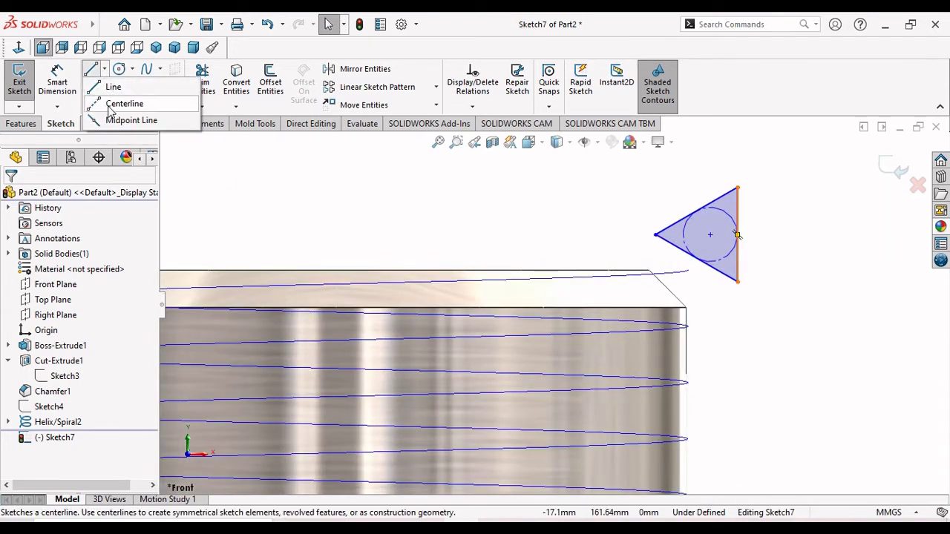
Draw a horizontal centreline from the triangle's left tip to its centre
left_click(119, 101)
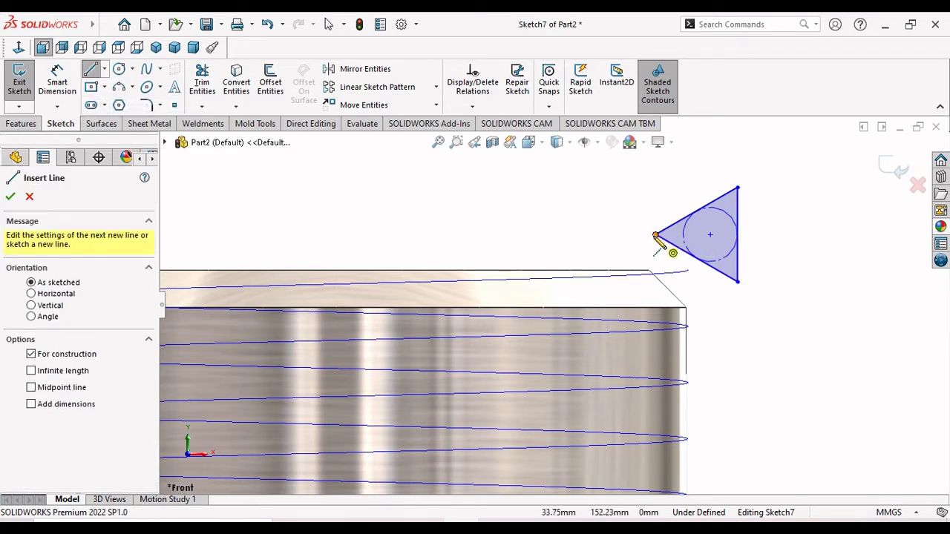
left_click(655, 236)
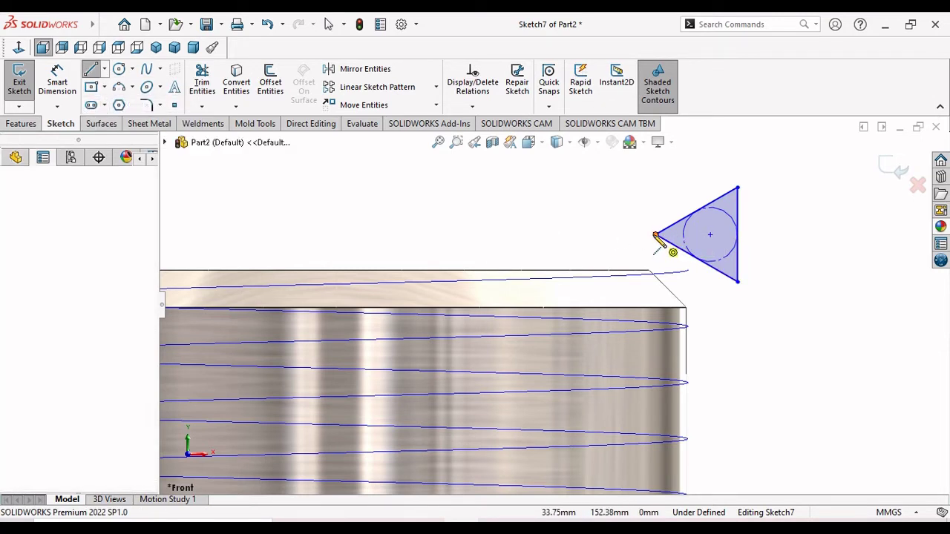
left_click(711, 235)
right_click(661, 214)
left_click(708, 204)
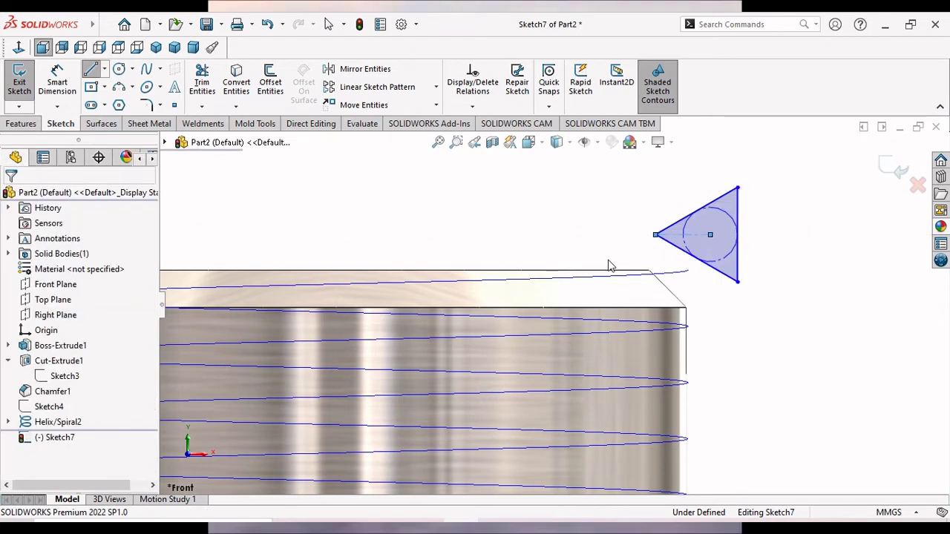
scroll(750, 241, "down", 2)
Dimension the centreline length to 6.00 mm
key("d")
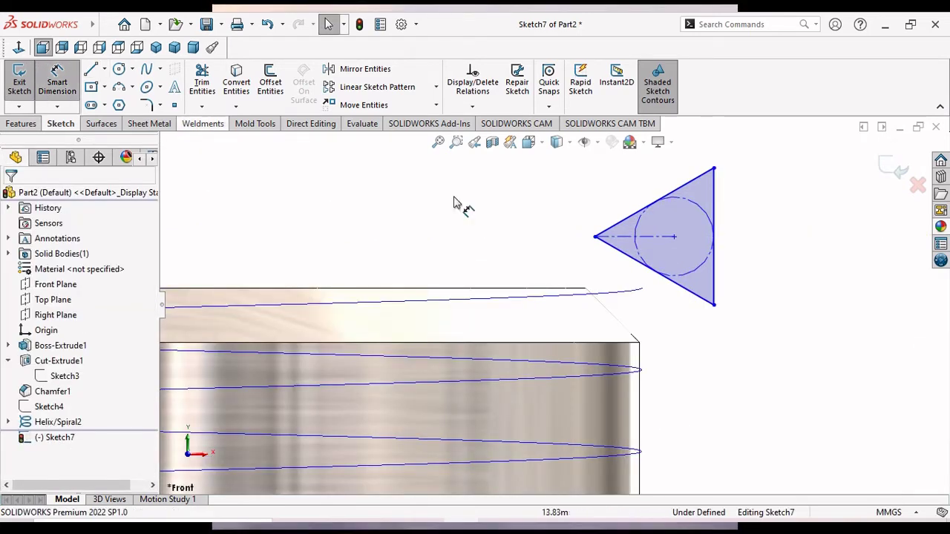
left_click(632, 236)
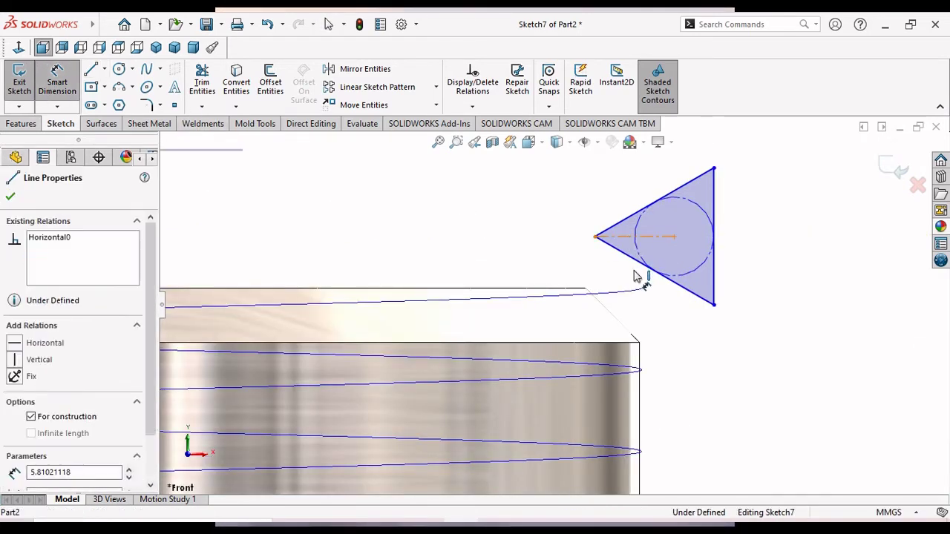
left_click(620, 183)
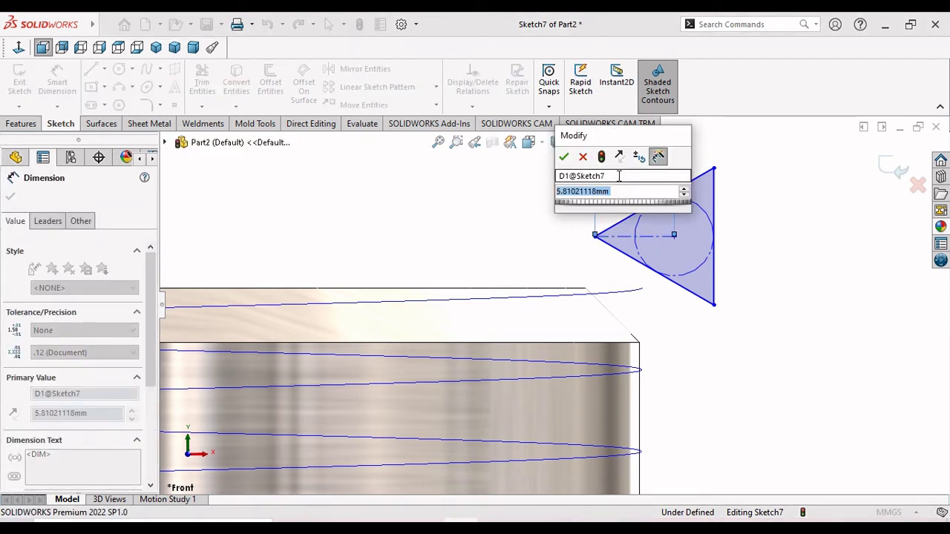
type("3")
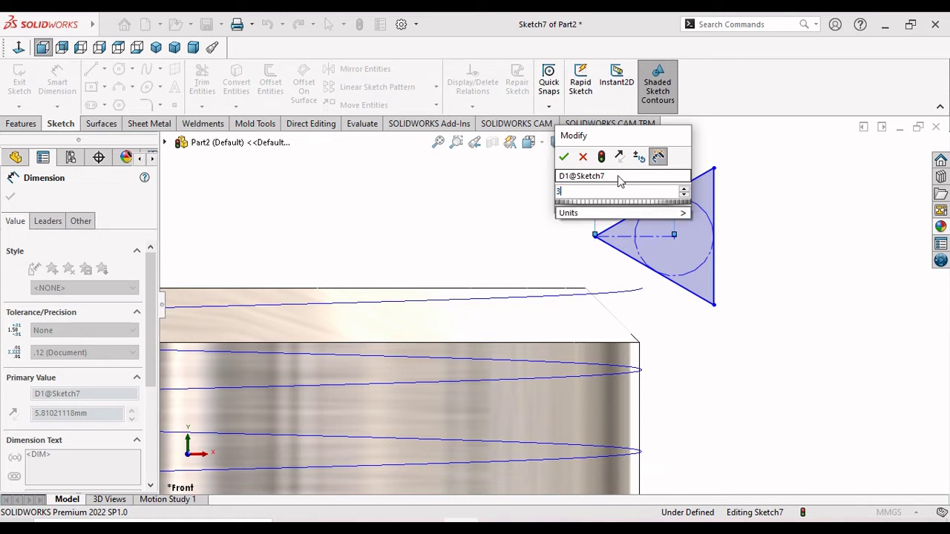
type(".2")
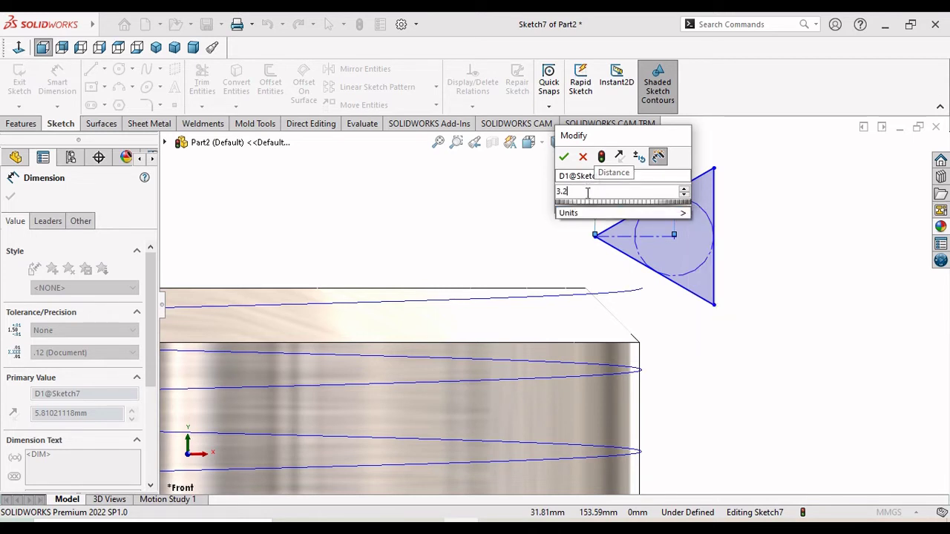
type("=")
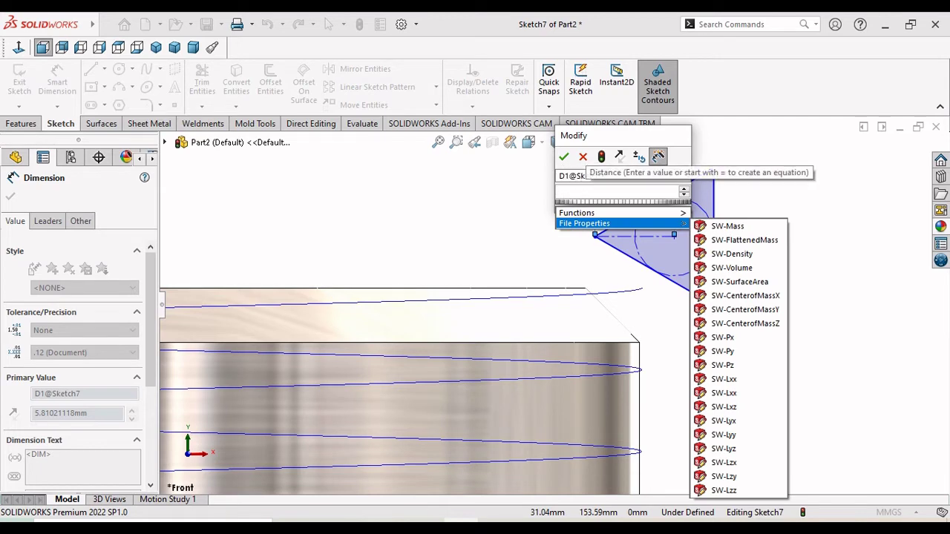
key("BackSpace")
left_click(564, 157)
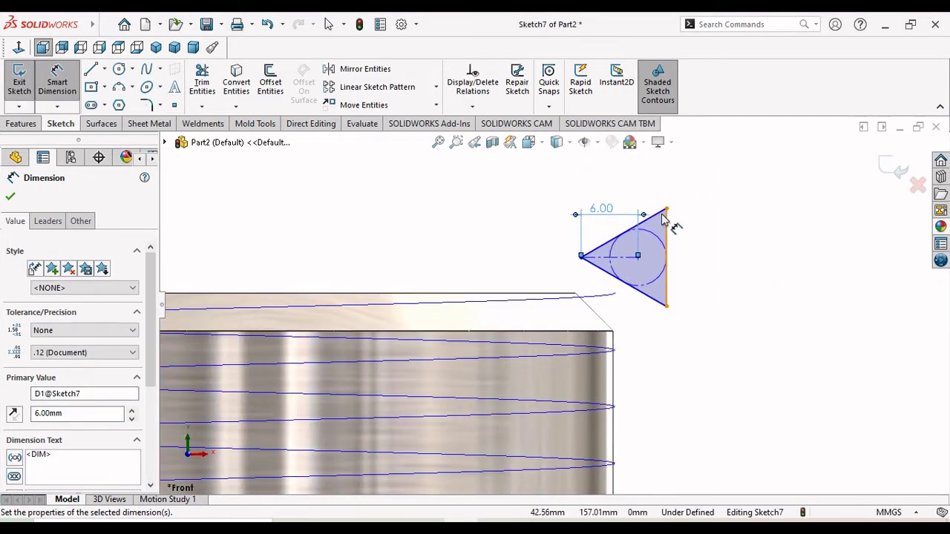
Add a driven 10.39 mm dimension to the triangle's right edge
left_click(659, 261)
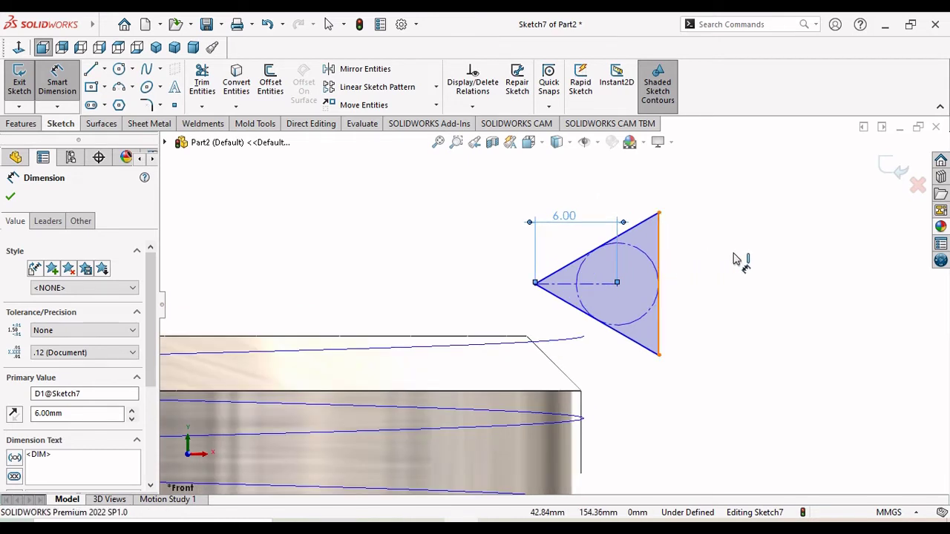
left_click(725, 263)
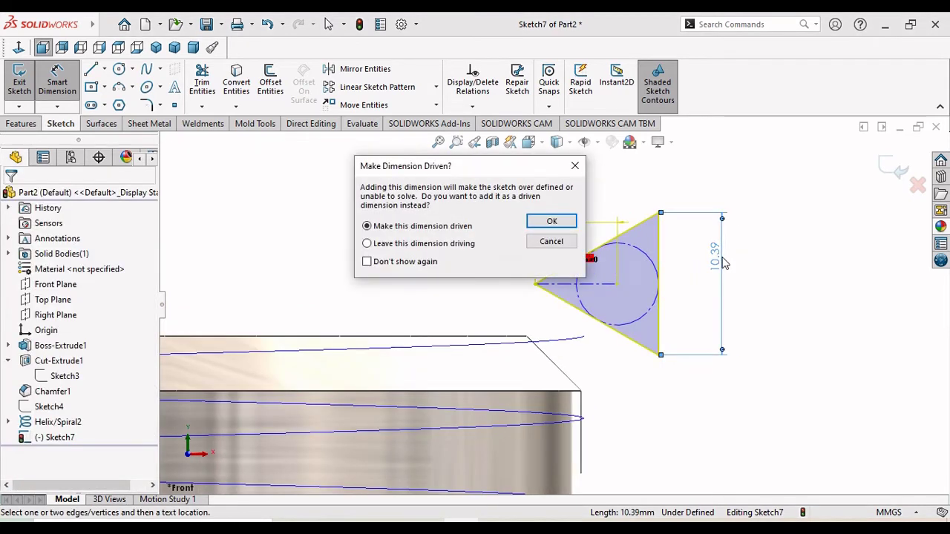
left_click(552, 221)
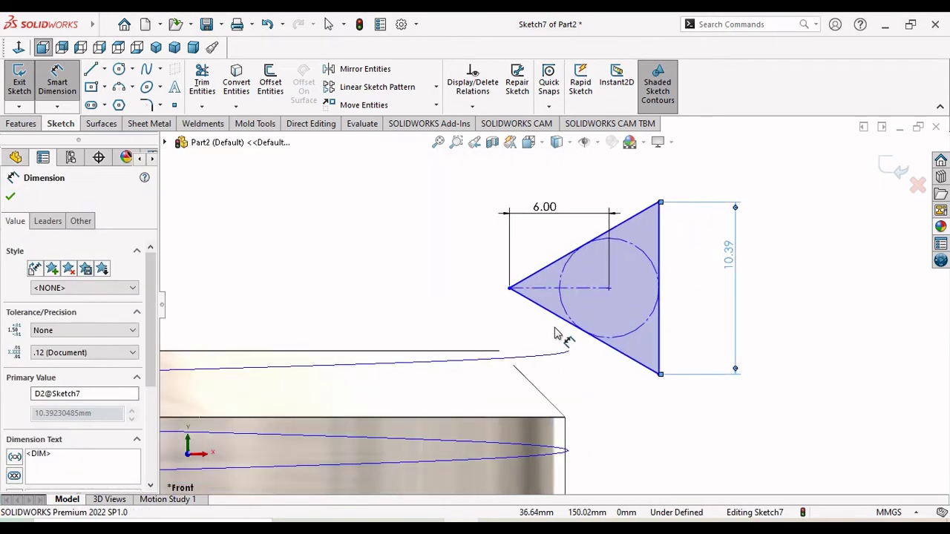
scroll(524, 282, "down", 1)
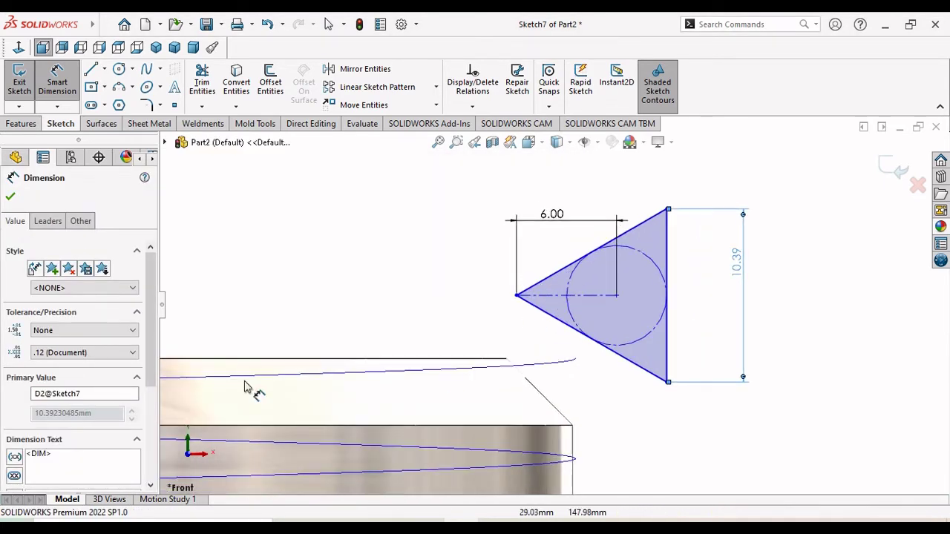
left_click(10, 195)
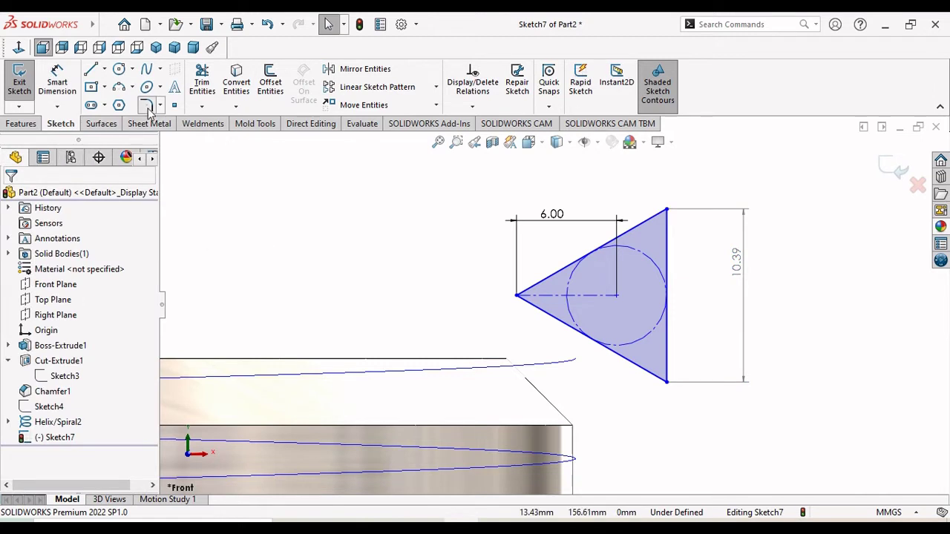
Fillet the triangle's left tip with R0.20 and move the radius dimension aside
left_click(147, 106)
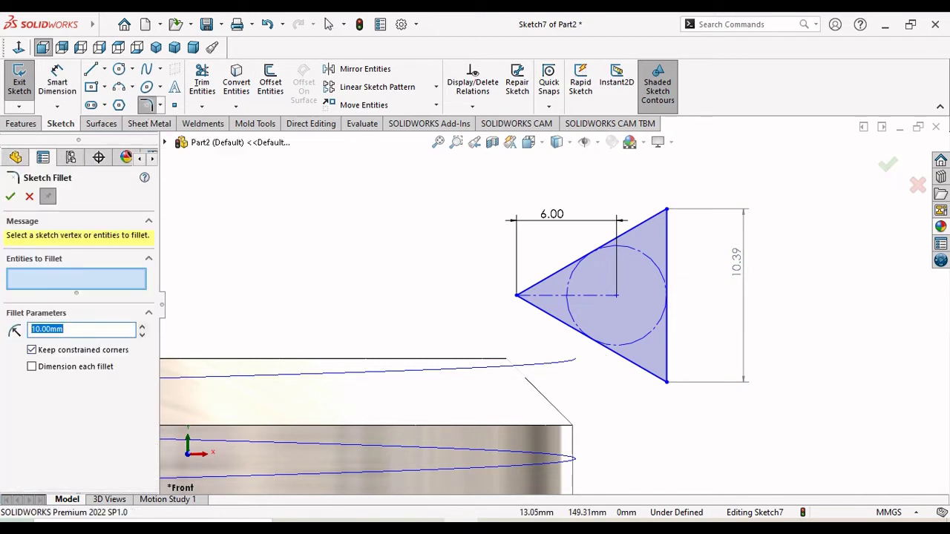
type("0.2")
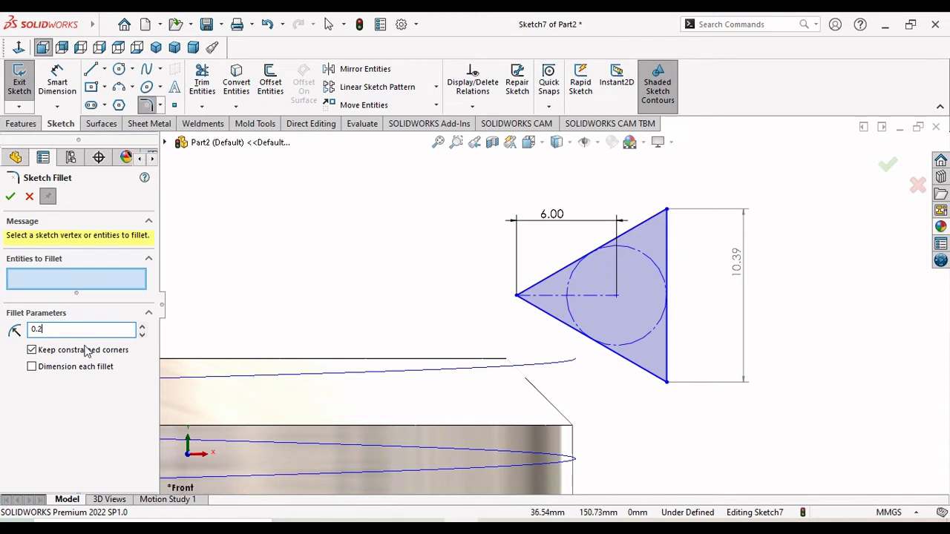
left_click(517, 296)
left_click(9, 198)
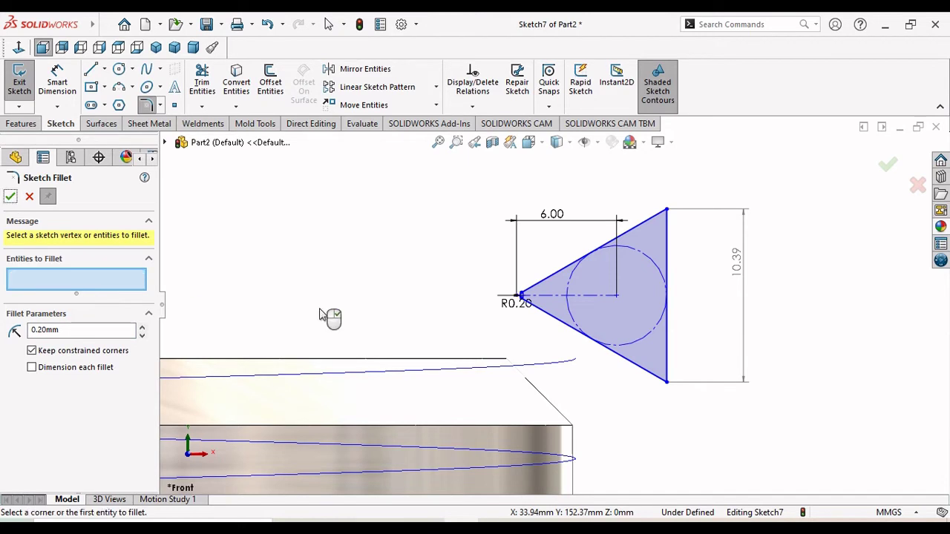
scroll(530, 310, "down", 4)
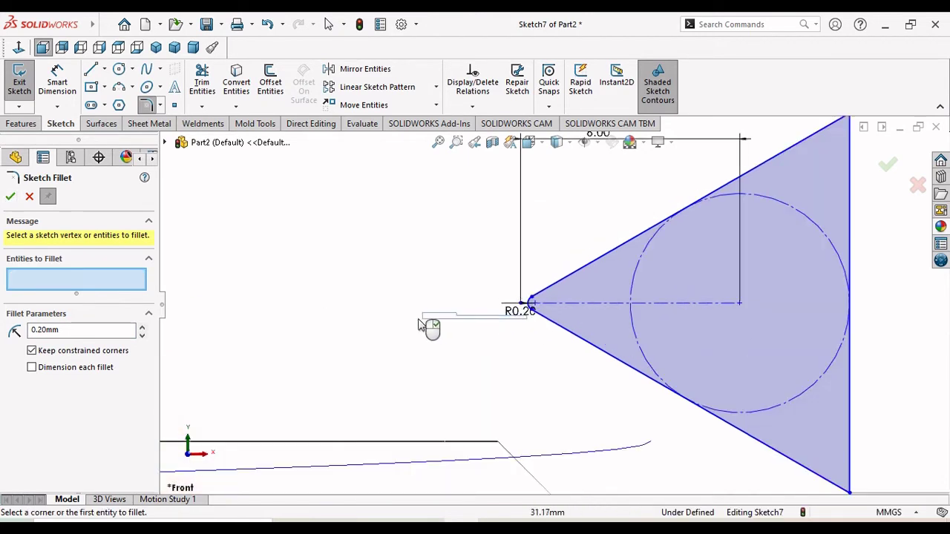
left_click_drag(541, 319, 509, 314)
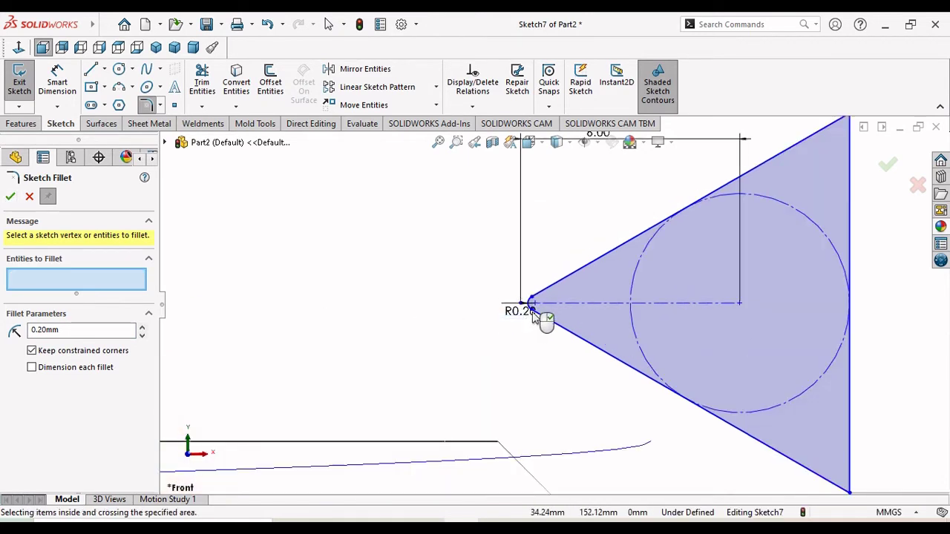
left_click(11, 195)
left_click_drag(518, 311, 453, 328)
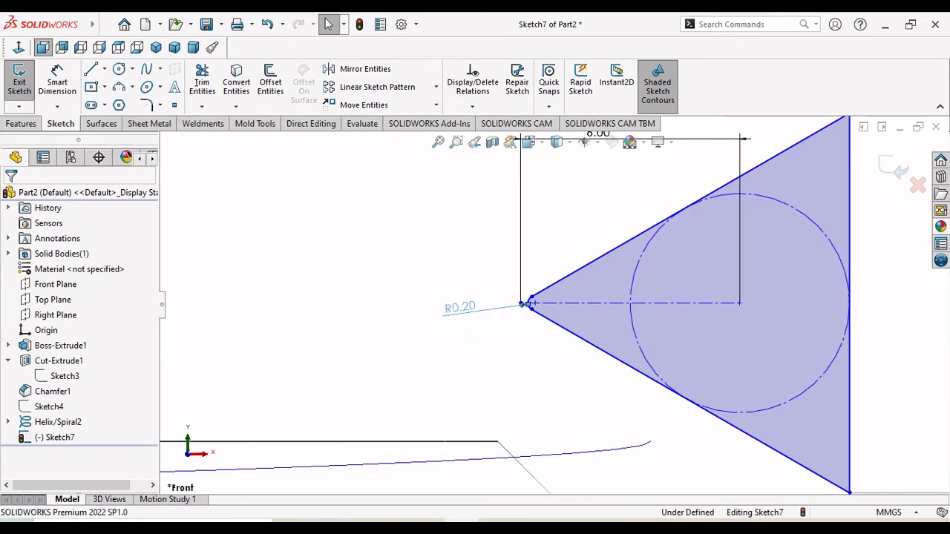
scroll(553, 304, "up", 4)
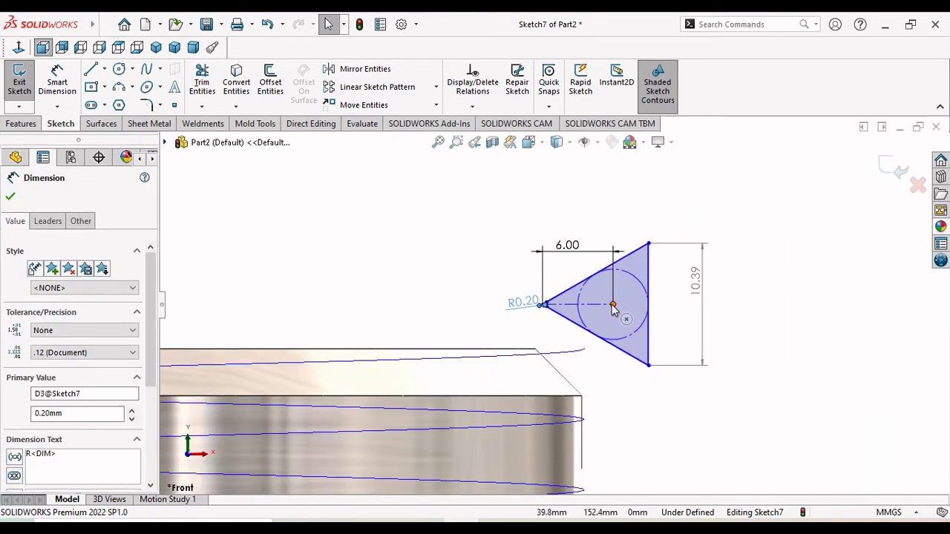
Pierce the profile's centre point onto the helix to fully define Sketch7, then exit it
left_click(613, 305)
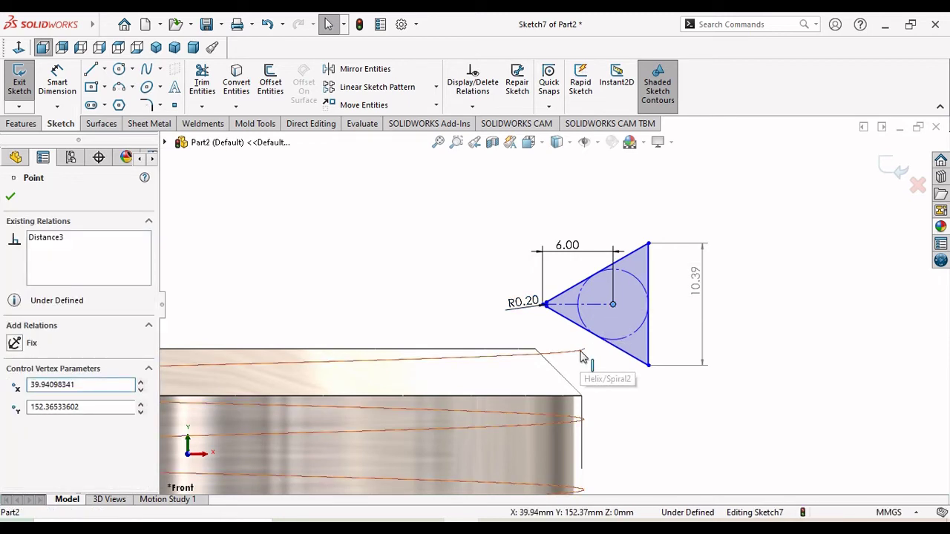
left_click(580, 371, "ctrl")
left_click(16, 438)
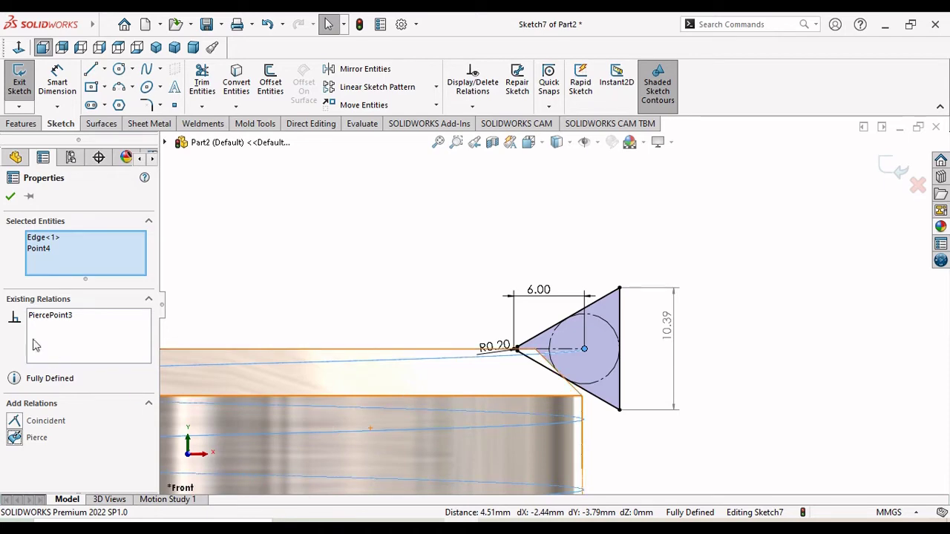
left_click(11, 196)
scroll(556, 349, "up", 5)
scroll(561, 378, "up", 3)
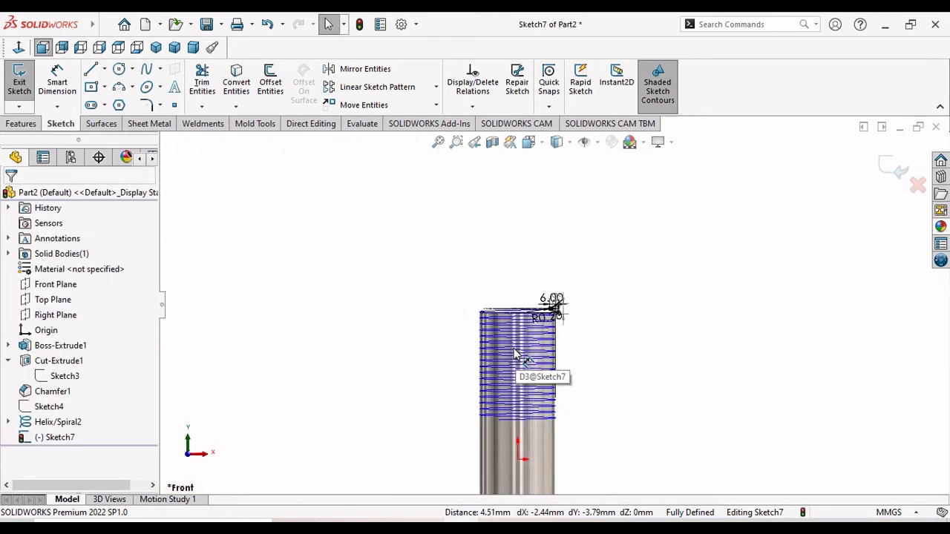
scroll(550, 382, "down", 1)
scroll(523, 337, "down", 1)
scroll(520, 301, "down", 1)
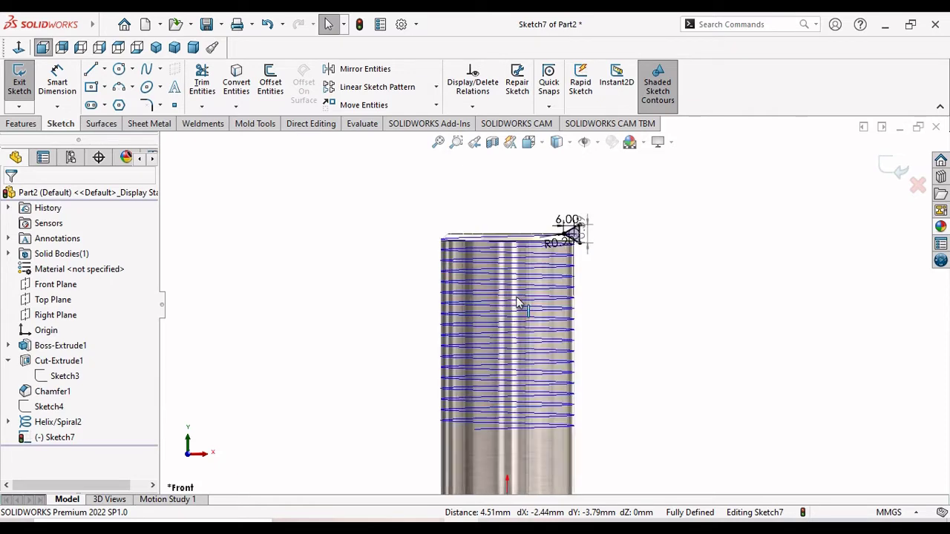
left_click(898, 170)
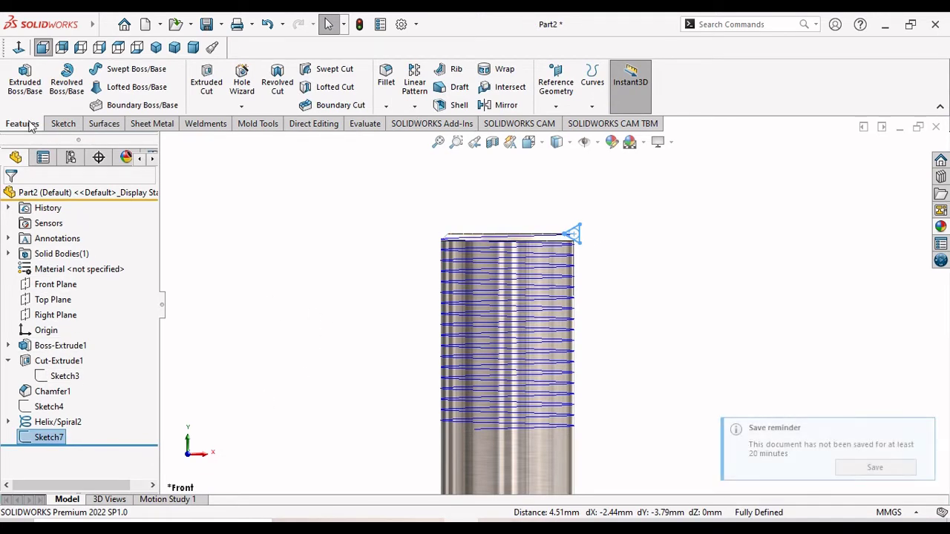
Dismiss the save reminder and sweep-cut triangular Sketch7 along Helix/Spiral2 to form Cut-Sweep1
left_click(922, 432)
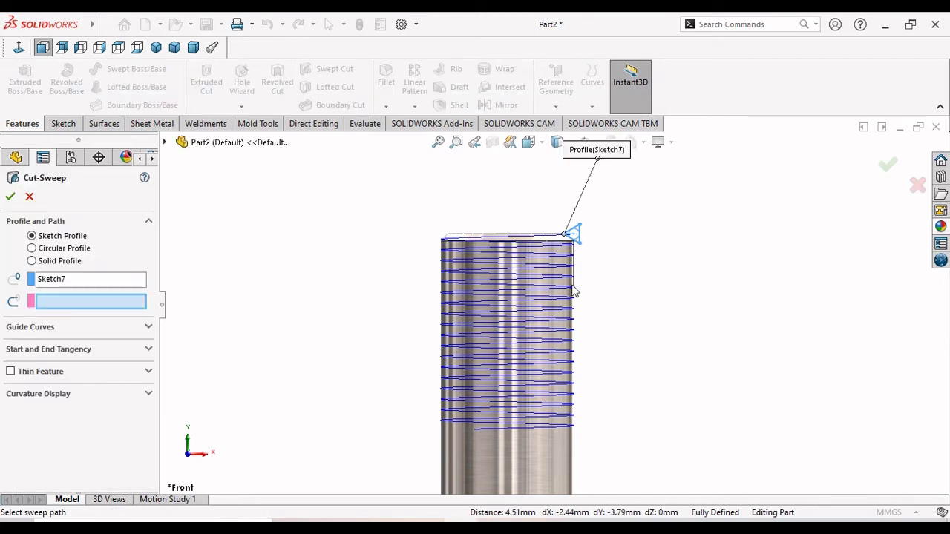
scroll(564, 241, "down", 3)
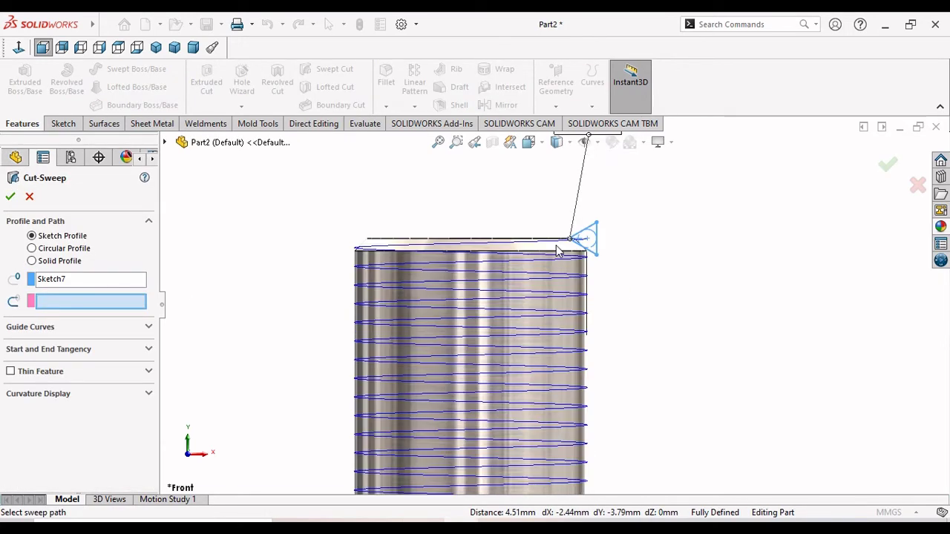
scroll(562, 271, "down", 1)
left_click(562, 270)
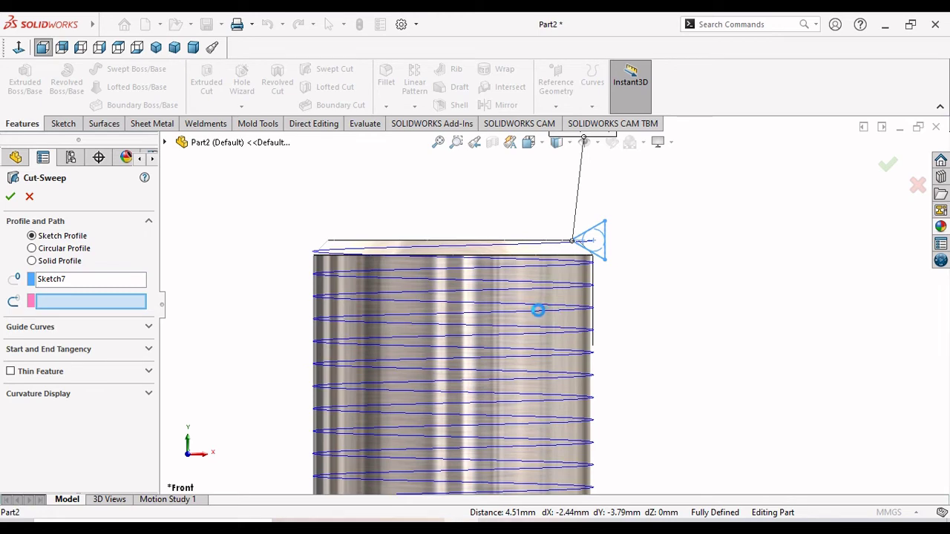
scroll(538, 308, "up", 1)
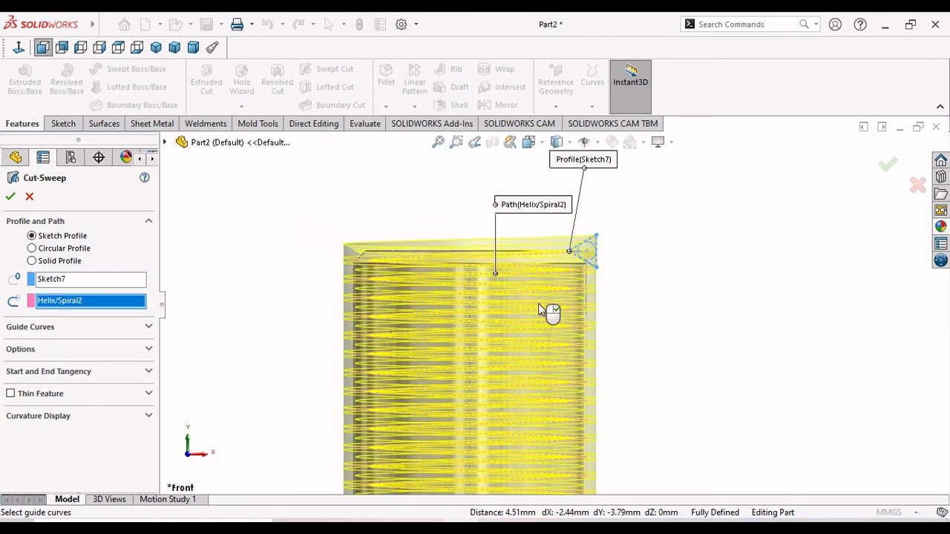
scroll(541, 303, "up", 4)
scroll(562, 348, "down", 3)
scroll(569, 349, "down", 2)
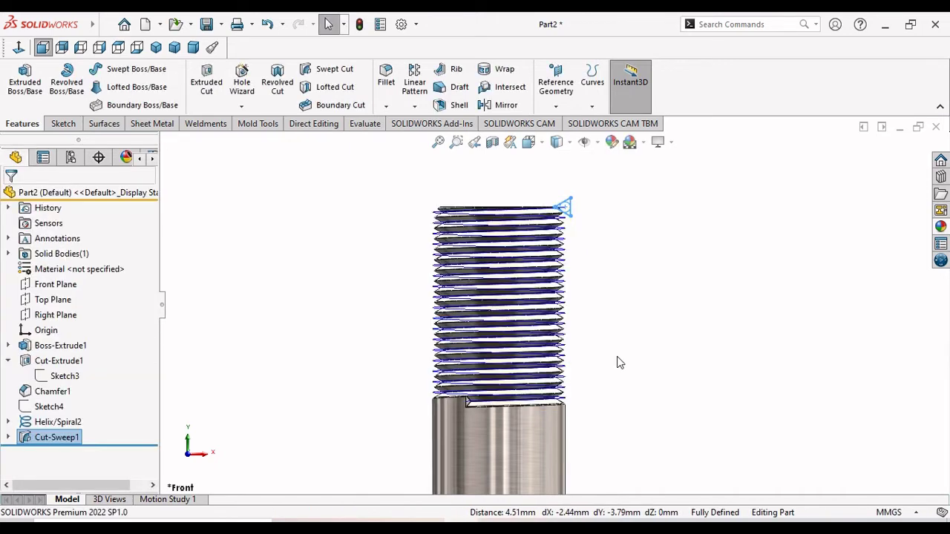
Hide the helix and inspect where the thread meets the shank
left_click(438, 217)
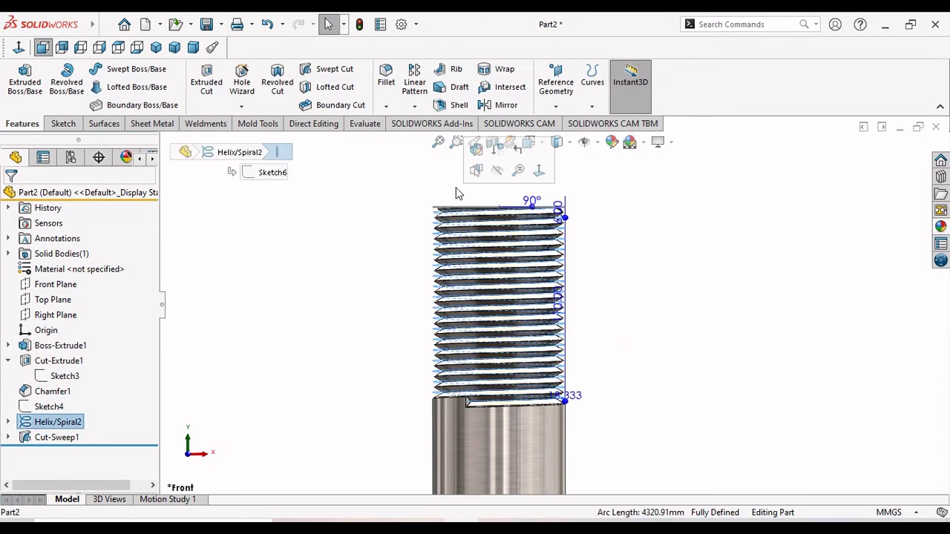
left_click(500, 170)
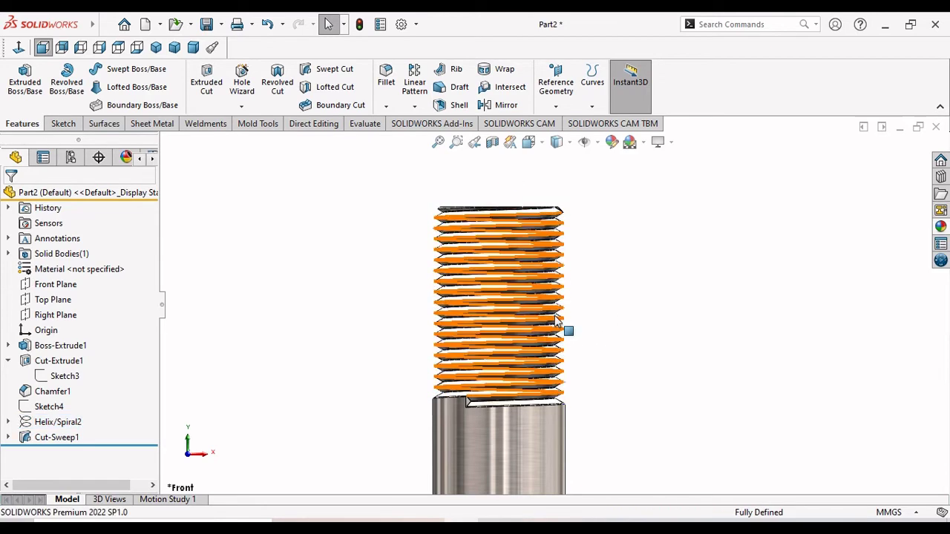
scroll(572, 220, "down", 2)
scroll(562, 213, "down", 3)
scroll(561, 214, "down", 2)
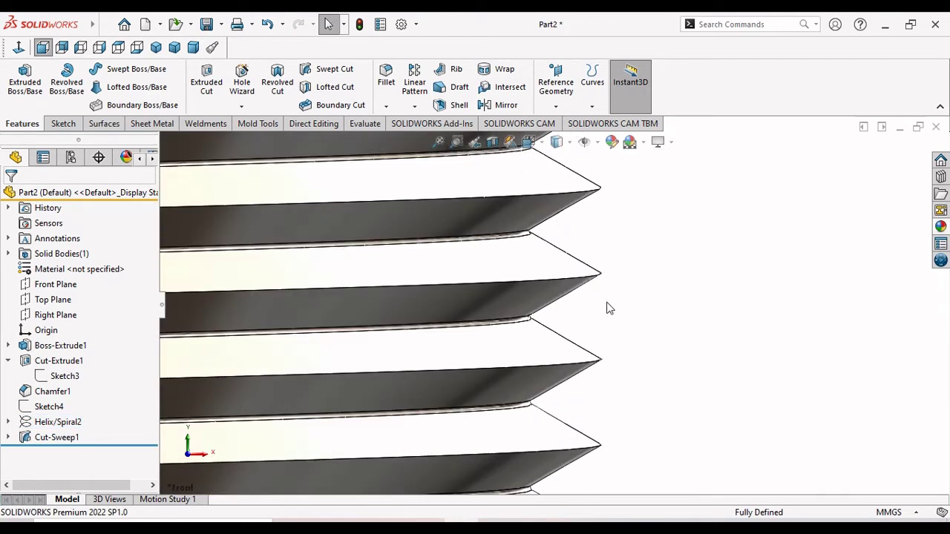
scroll(607, 311, "up", 2)
scroll(606, 310, "up", 3)
scroll(607, 327, "up", 2)
mouse_move(608, 345)
middle_mouse_down()
mouse_move(641, 401)
mouse_move(619, 407)
middle_mouse_up()
scroll(502, 420, "down", 2)
scroll(561, 363, "down", 3)
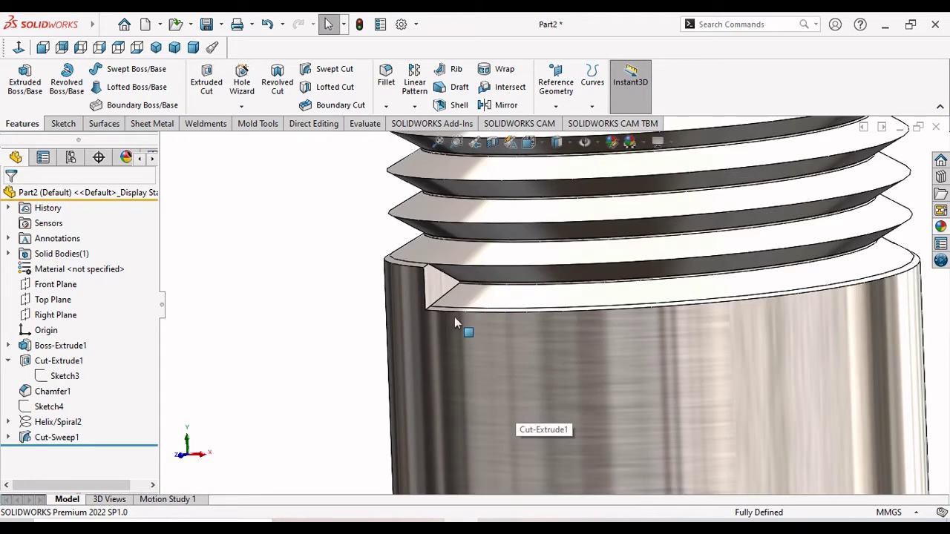
Sketch on the groove's triangular end face, convert its outline, and blind-cut it 288 mm as Cut-Extrude2
left_click(435, 288)
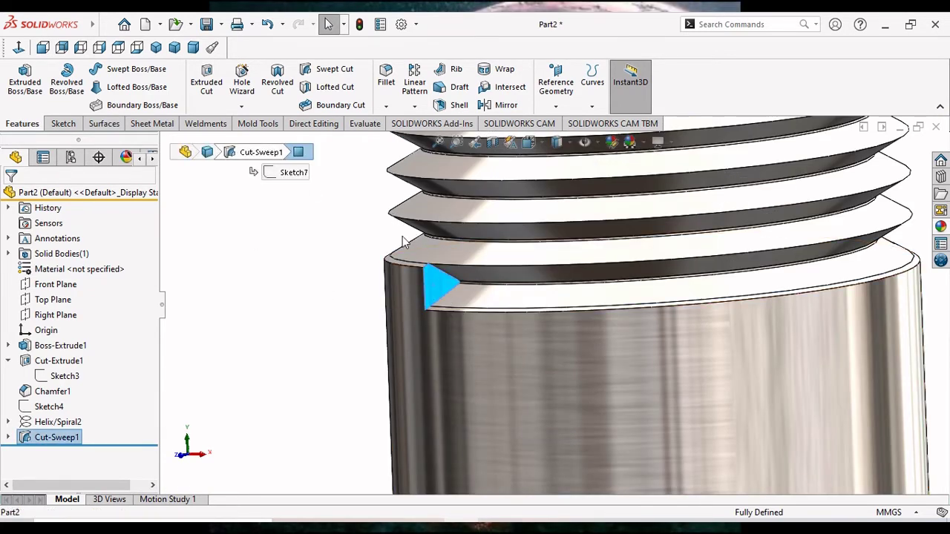
left_click(493, 240)
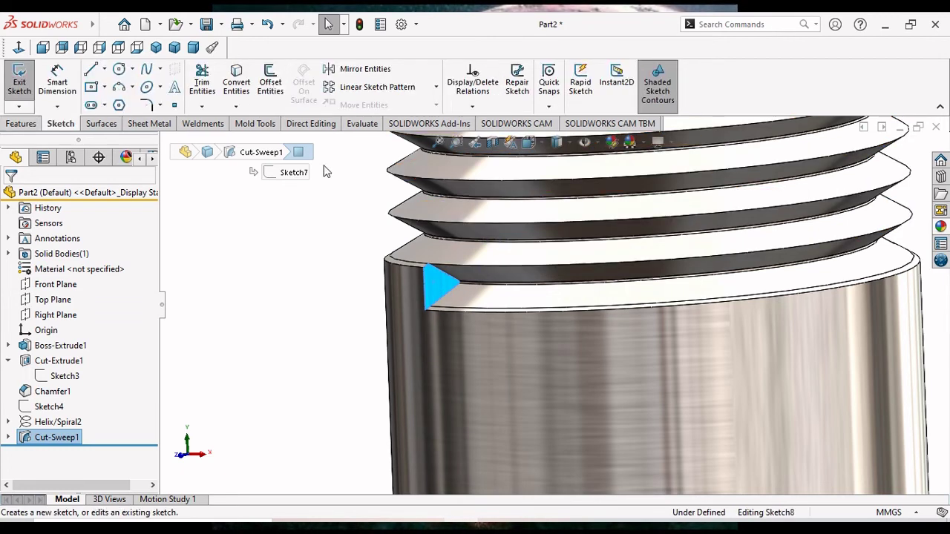
left_click(234, 85)
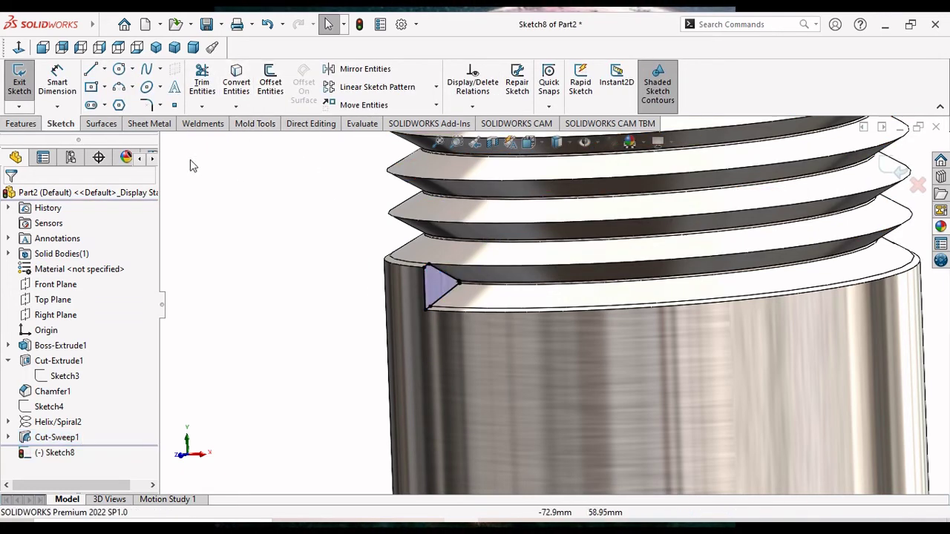
left_click(27, 124)
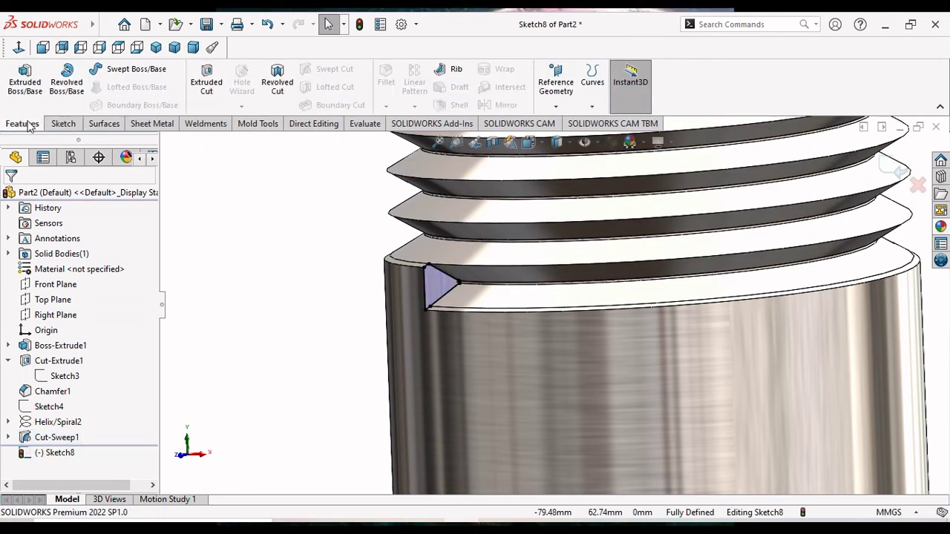
left_click(206, 83)
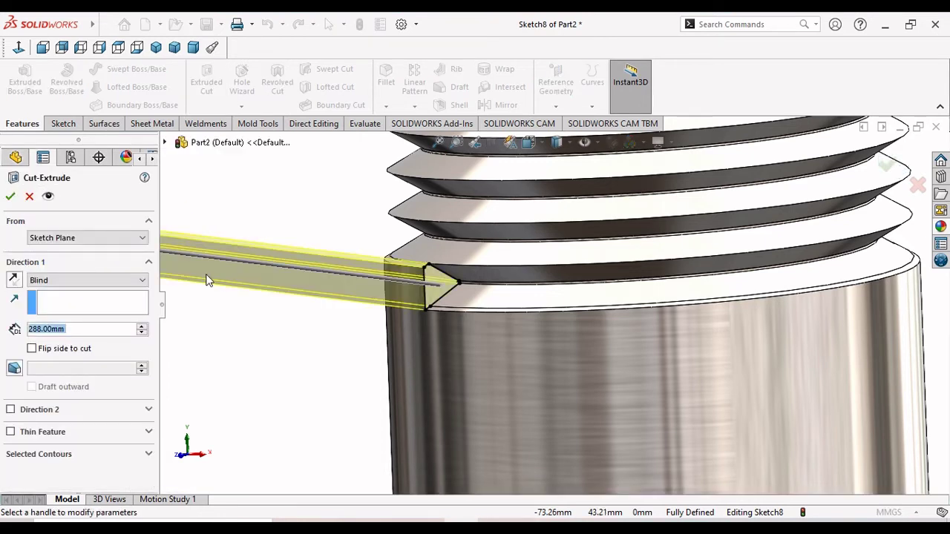
left_click(10, 198)
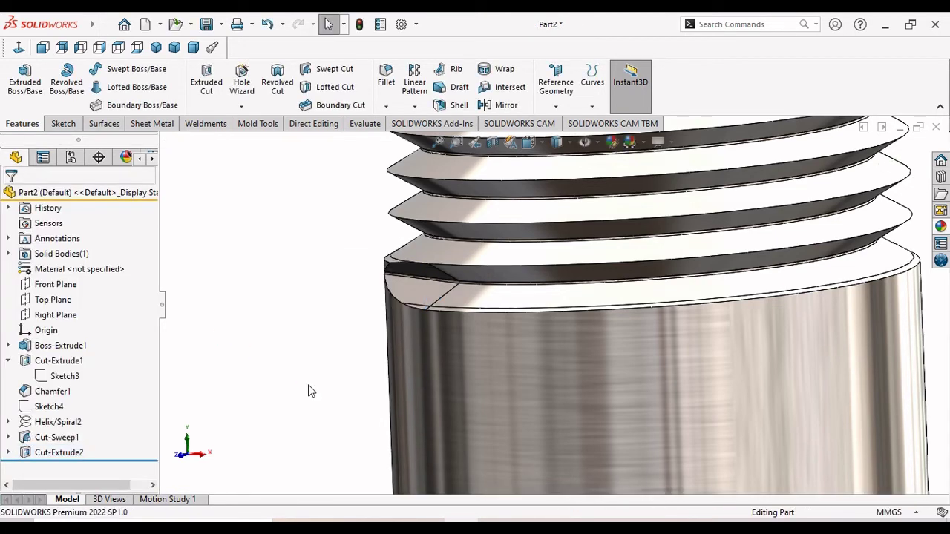
Zoom out and orbit to an oblique view showing the whole hook and its front face
scroll(319, 390, "up", 3)
scroll(349, 386, "up", 2)
scroll(386, 384, "up", 2)
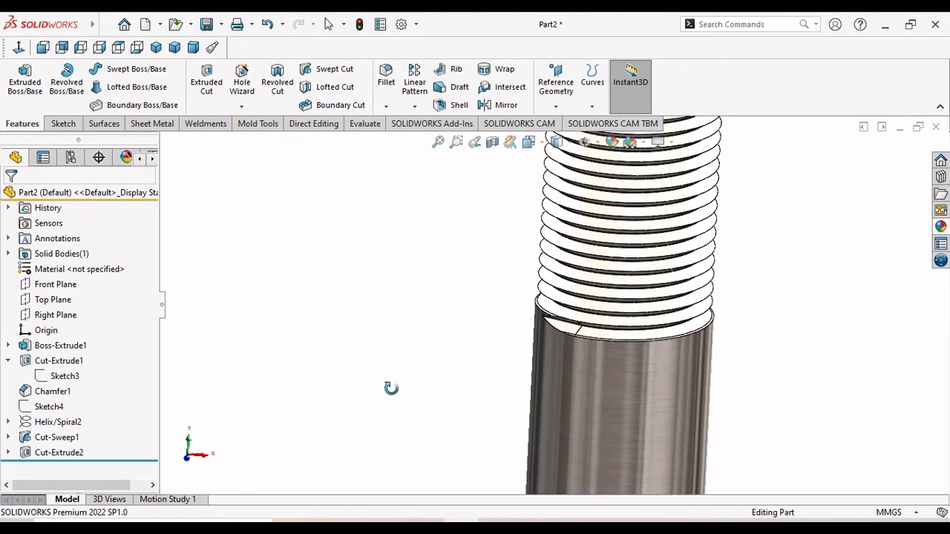
scroll(392, 386, "up", 2)
scroll(446, 401, "up", 2)
scroll(564, 441, "up", 2)
scroll(608, 448, "up", 1)
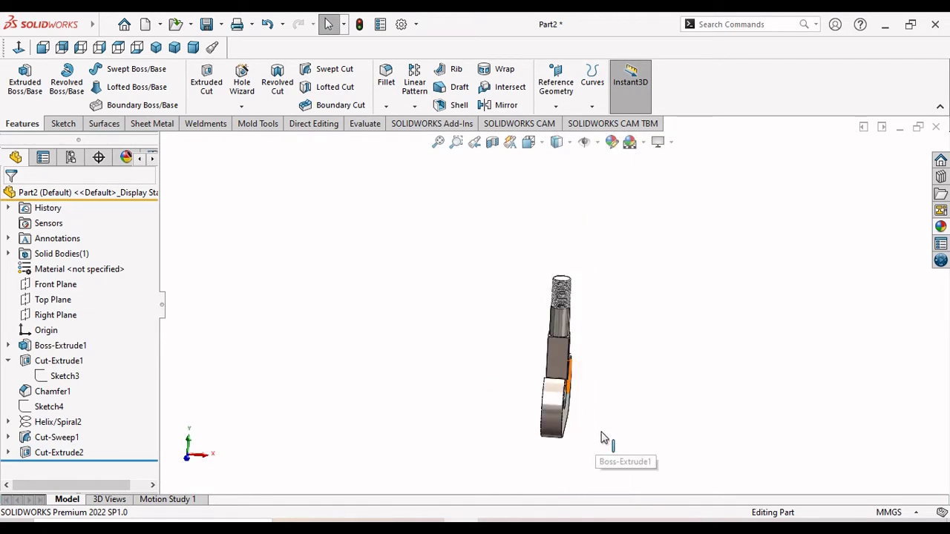
mouse_move(599, 442)
middle_mouse_down()
mouse_move(568, 448)
mouse_move(549, 365)
middle_mouse_up()
scroll(577, 373, "down", 3)
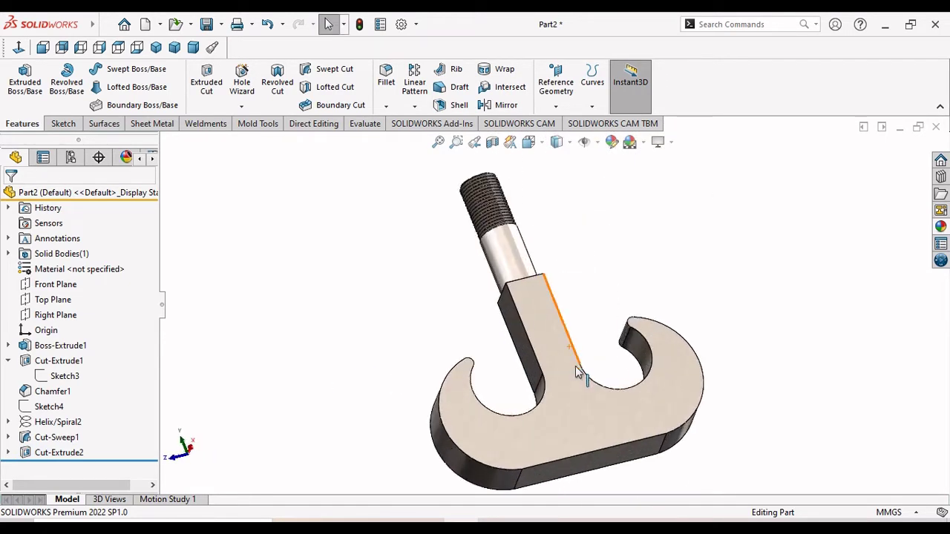
scroll(578, 371, "down", 2)
mouse_move(679, 382)
middle_mouse_down()
mouse_move(740, 333)
mouse_move(744, 426)
middle_mouse_up()
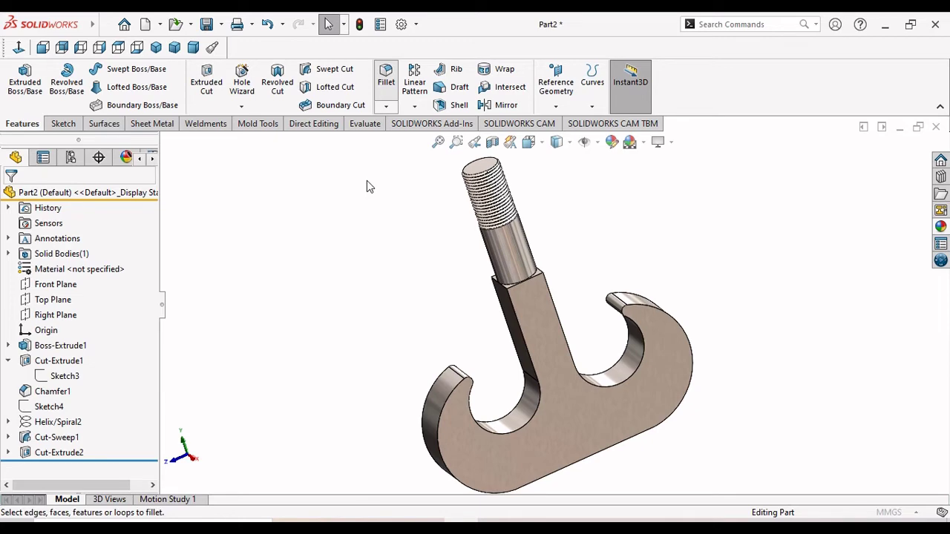
Fillet the outlines of the hook's front and back faces with a 2 mm radius as Fillet1
left_click(560, 385)
mouse_move(390, 283)
middle_mouse_down()
mouse_move(411, 304)
mouse_move(452, 389)
middle_mouse_up()
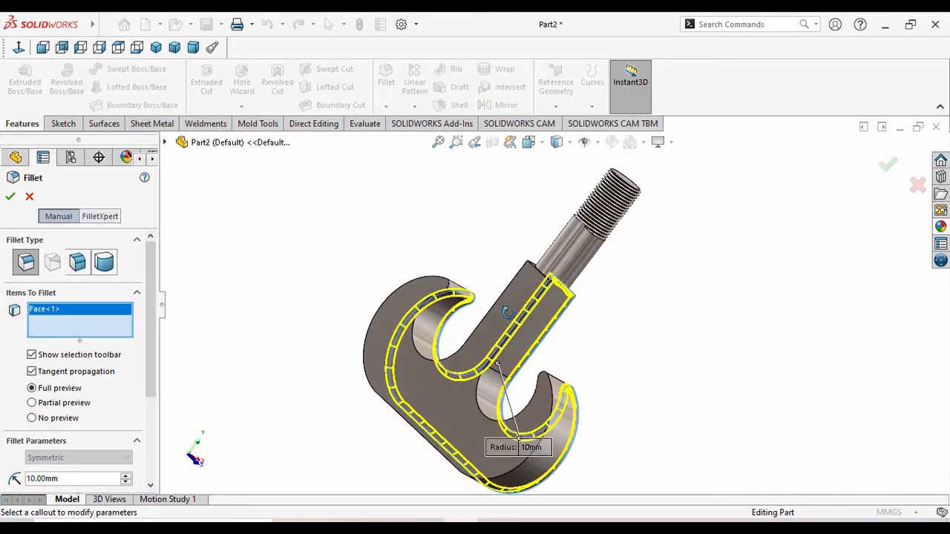
left_click(450, 396)
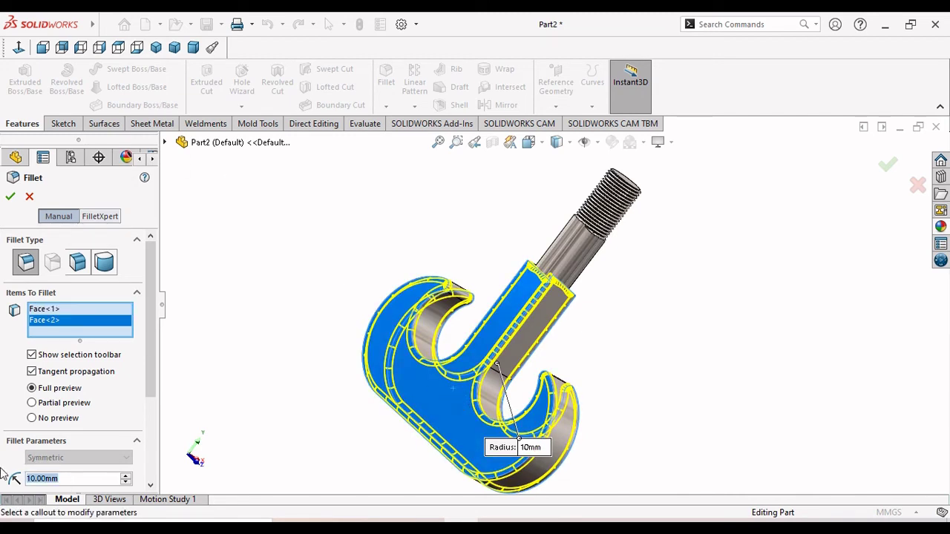
type("1")
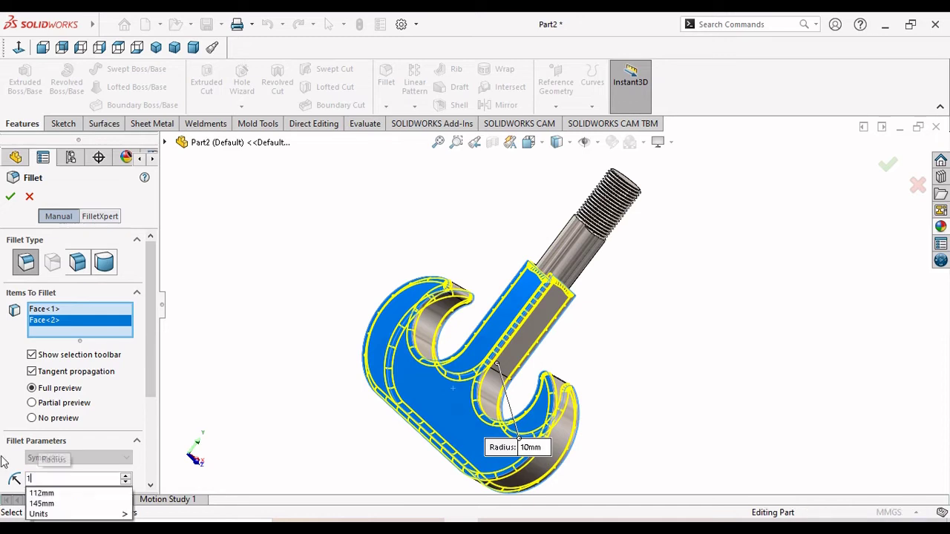
key("BackSpace")
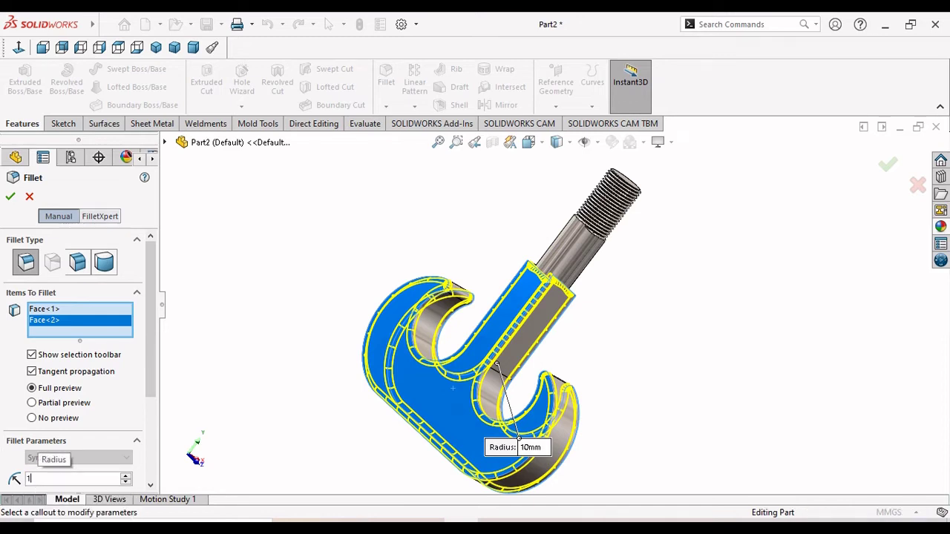
type("2")
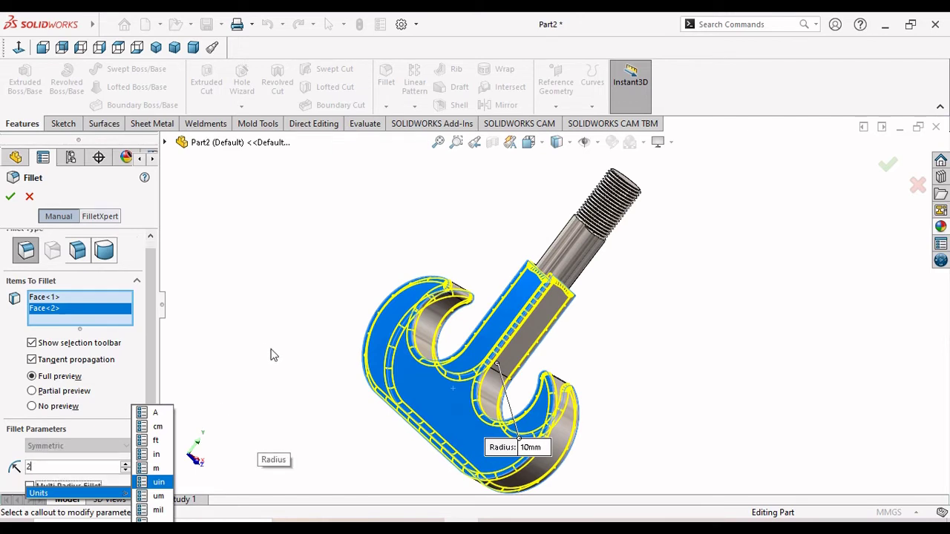
key("Escape")
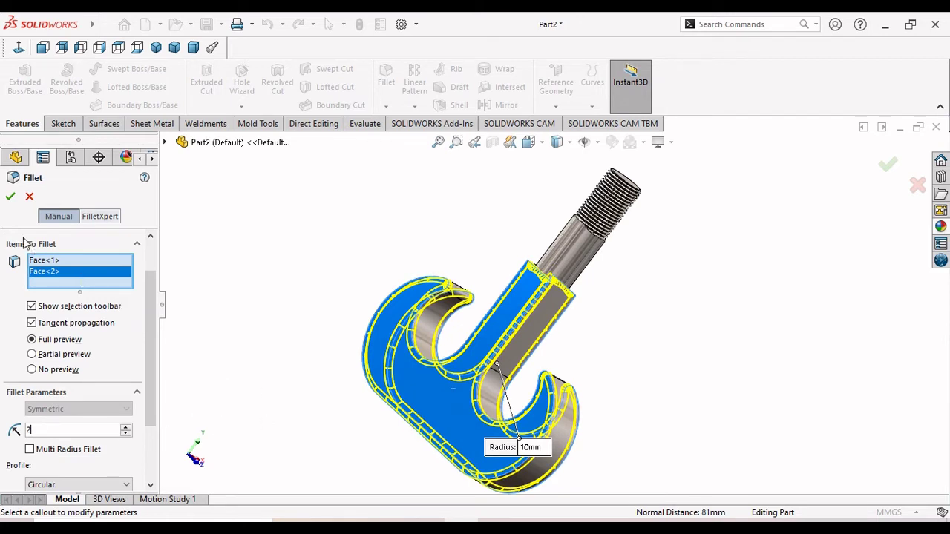
left_click(10, 197)
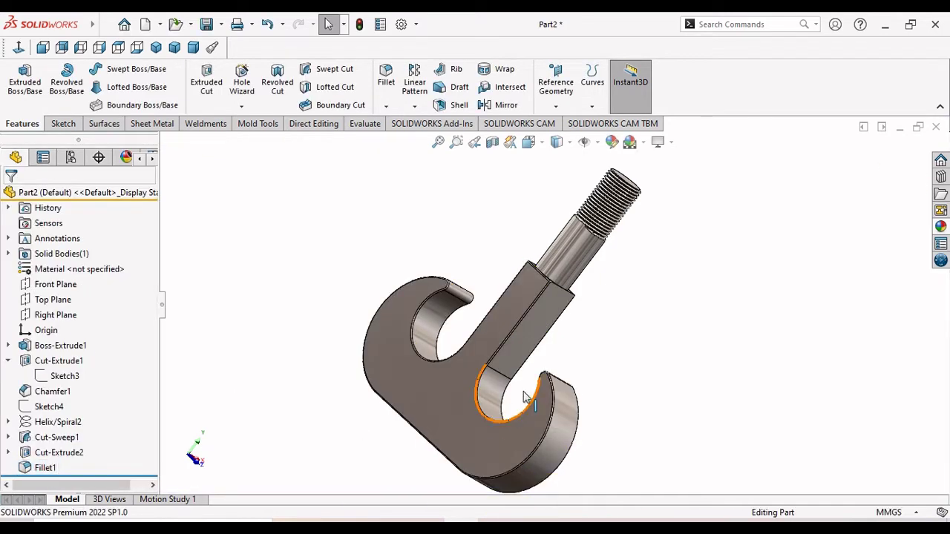
Select the flat face on the hook body and round its edges with a 2 mm fillet
scroll(569, 357, "down", 5)
middle_click_drag(689, 369, 611, 320)
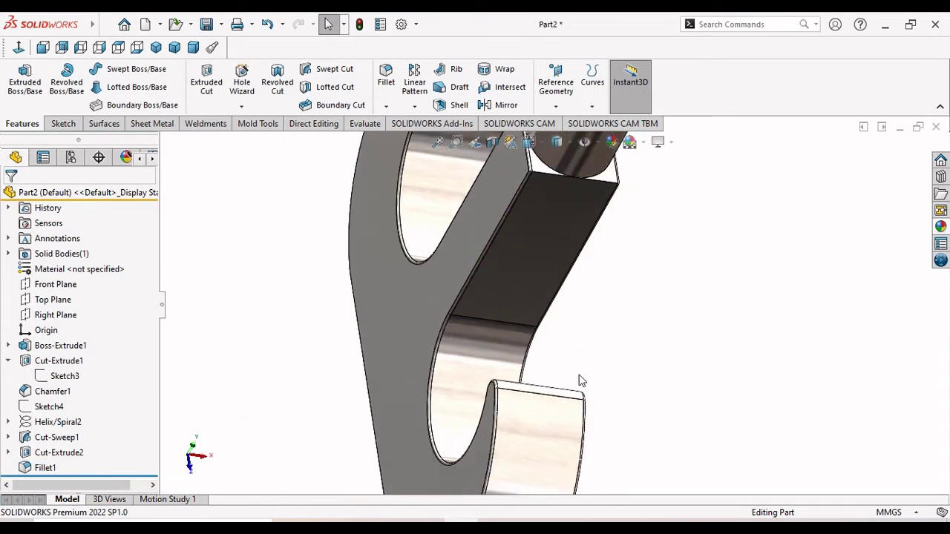
middle_click_drag(601, 256, 530, 295)
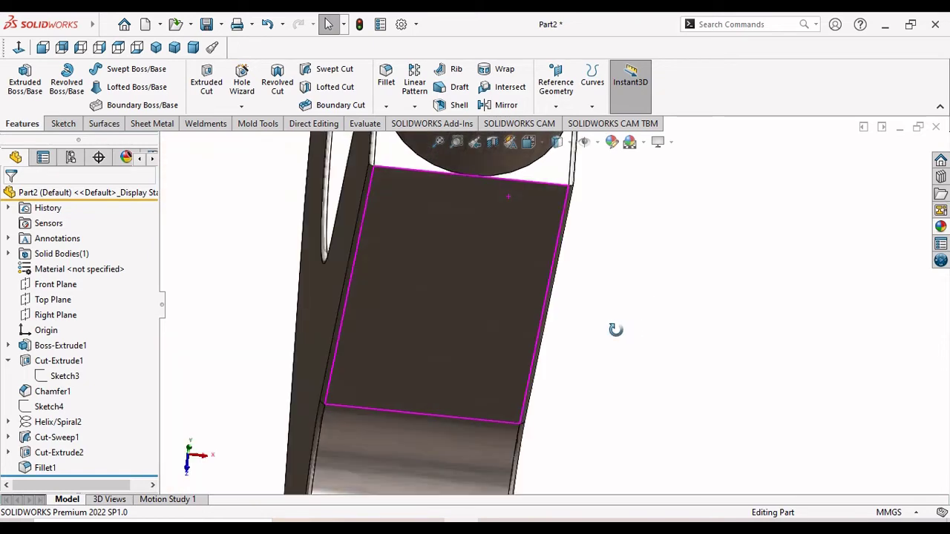
left_click(531, 293)
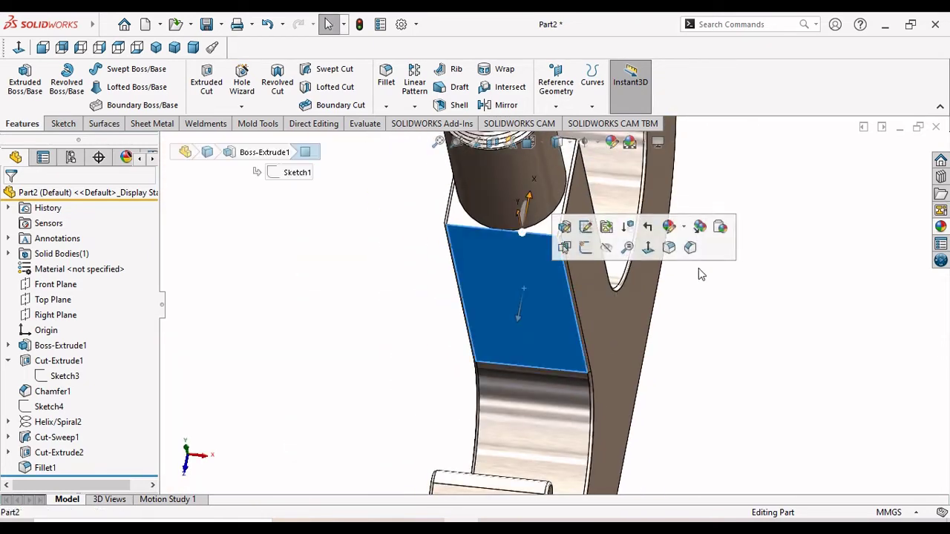
middle_click_drag(698, 267, 648, 369)
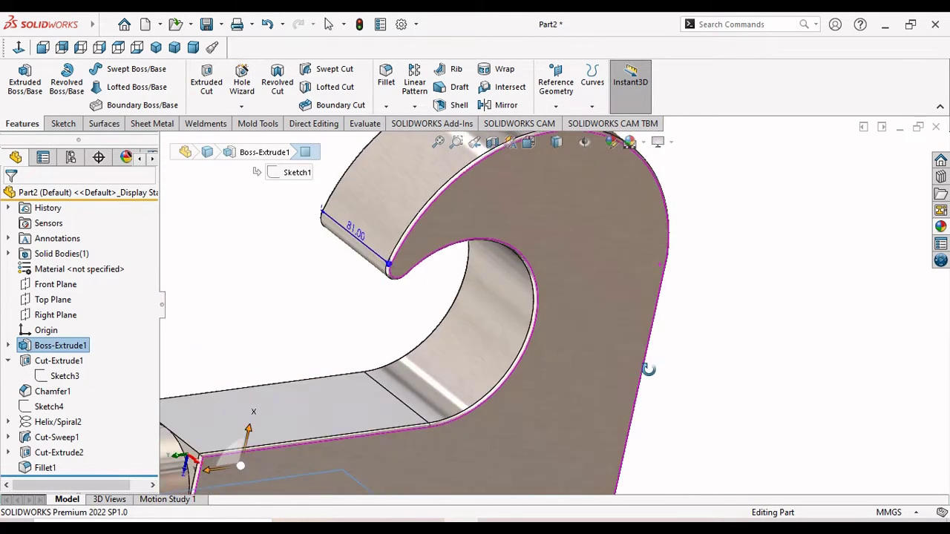
left_click(296, 413)
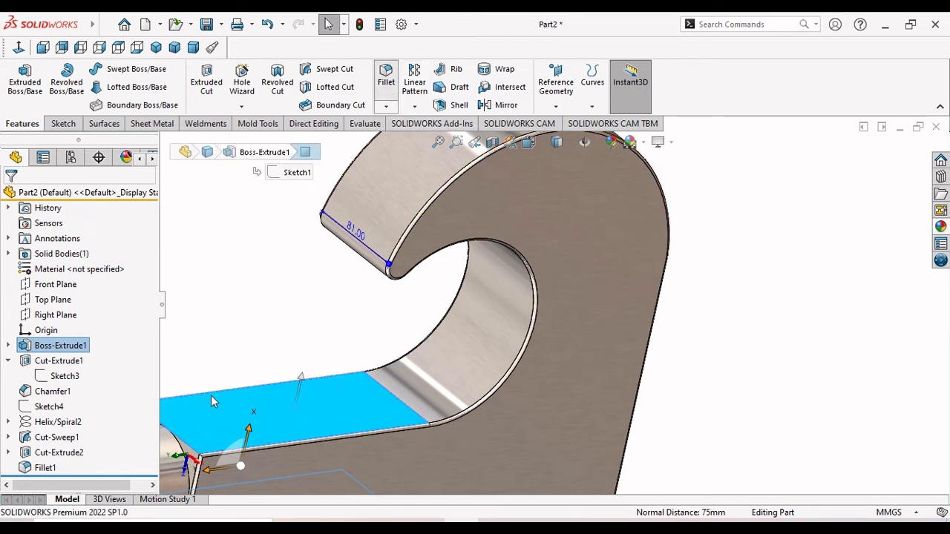
left_click(386, 74)
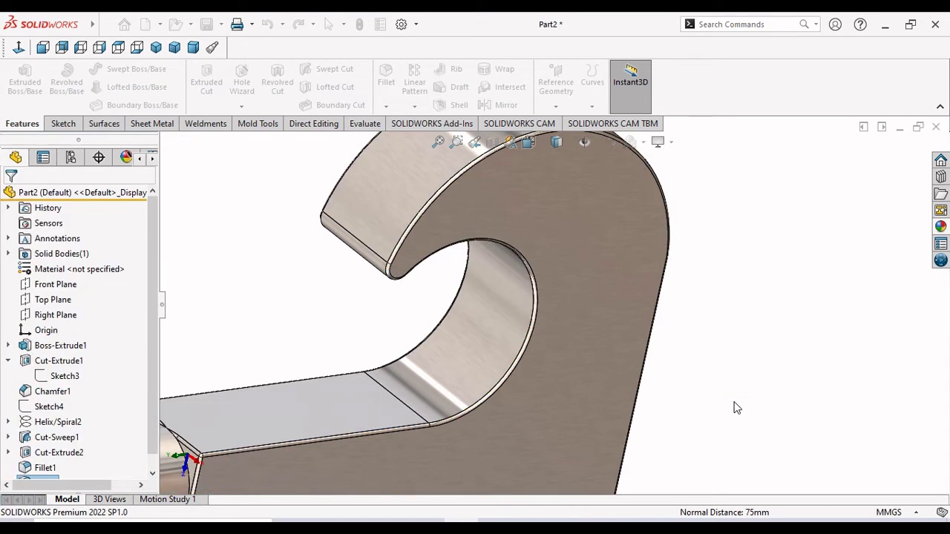
mouse_move(697, 386)
middle_mouse_down()
mouse_move(725, 326)
mouse_move(770, 318)
middle_mouse_up()
mouse_move(709, 342)
middle_mouse_down()
mouse_move(693, 346)
mouse_move(643, 250)
middle_mouse_up()
mouse_move(607, 406)
middle_mouse_down()
mouse_move(675, 307)
mouse_move(744, 307)
middle_mouse_up()
scroll(694, 313, "down", 3)
Enable RealView Graphics and orbit the hook to view its realistic shading
scroll(654, 346, "up", 3)
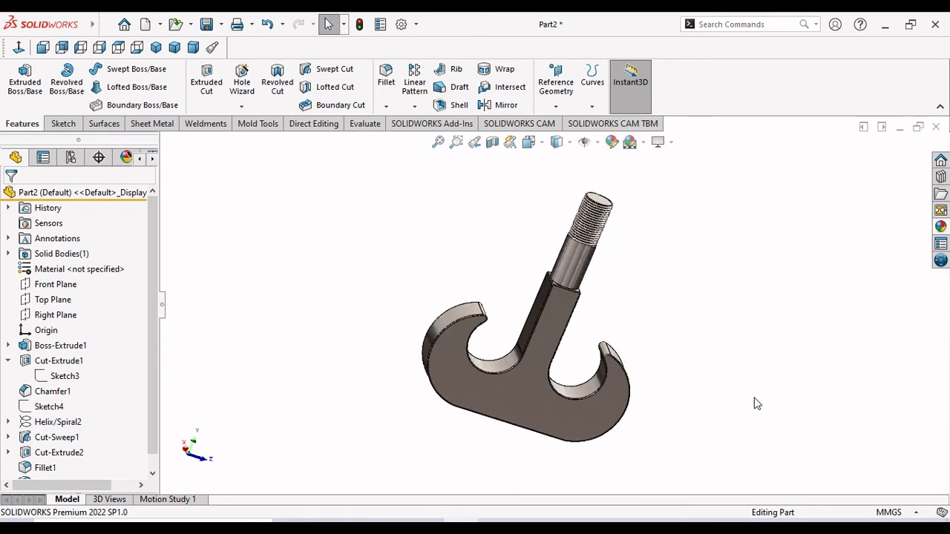
mouse_move(753, 403)
middle_mouse_down()
mouse_move(716, 304)
mouse_move(743, 366)
mouse_move(774, 339)
mouse_move(861, 345)
middle_mouse_up()
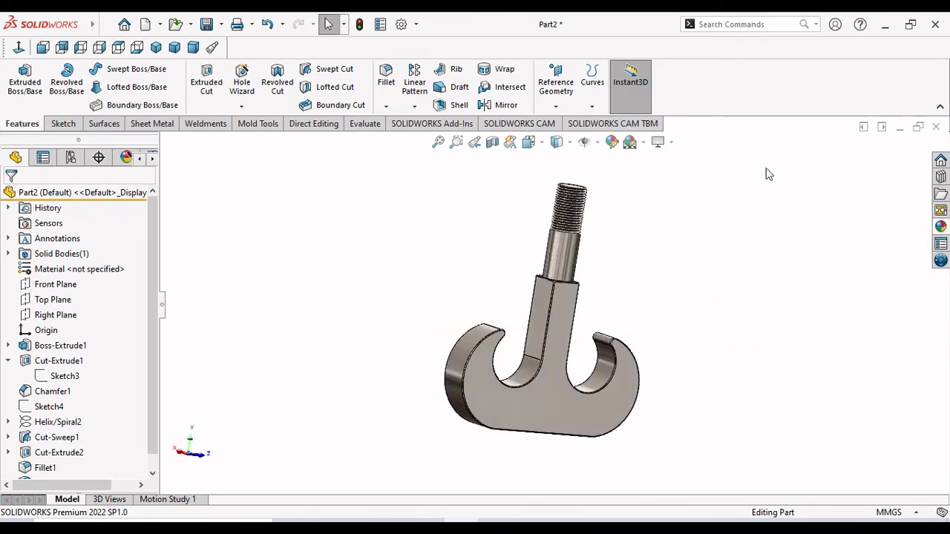
left_click(658, 142)
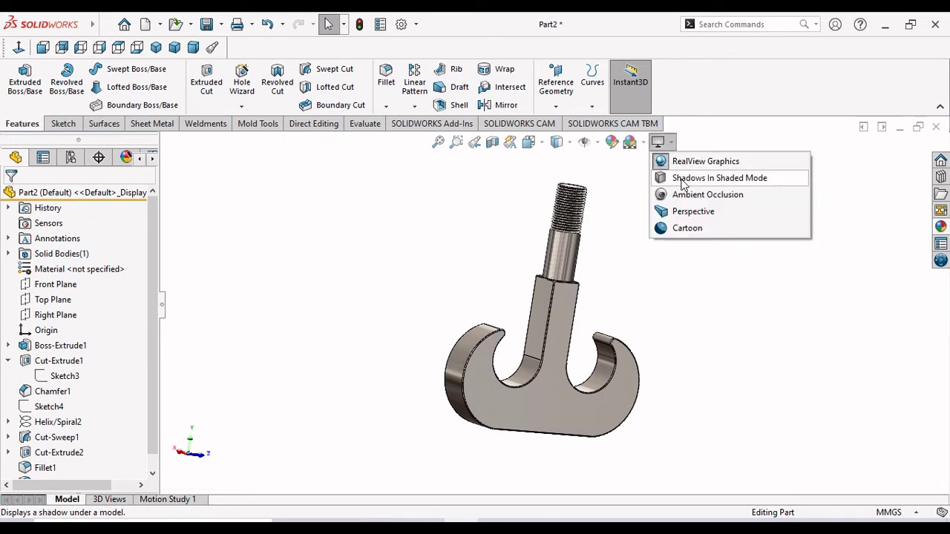
left_click(683, 167)
mouse_move(668, 312)
middle_mouse_down()
mouse_move(434, 376)
mouse_move(414, 399)
mouse_move(456, 293)
mouse_move(441, 292)
mouse_move(435, 335)
mouse_move(464, 318)
mouse_move(409, 333)
mouse_move(388, 386)
mouse_move(453, 403)
middle_mouse_up()
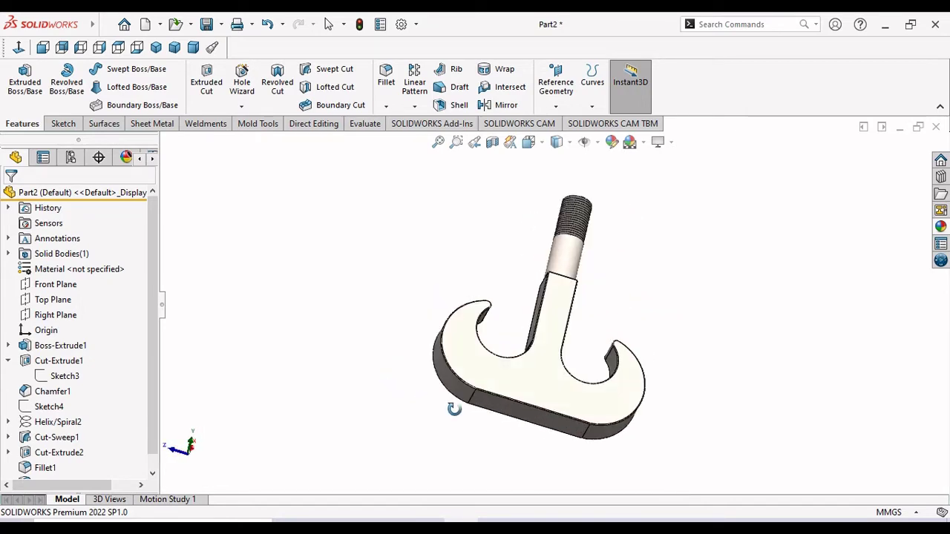
scroll(542, 375, "up", 1)
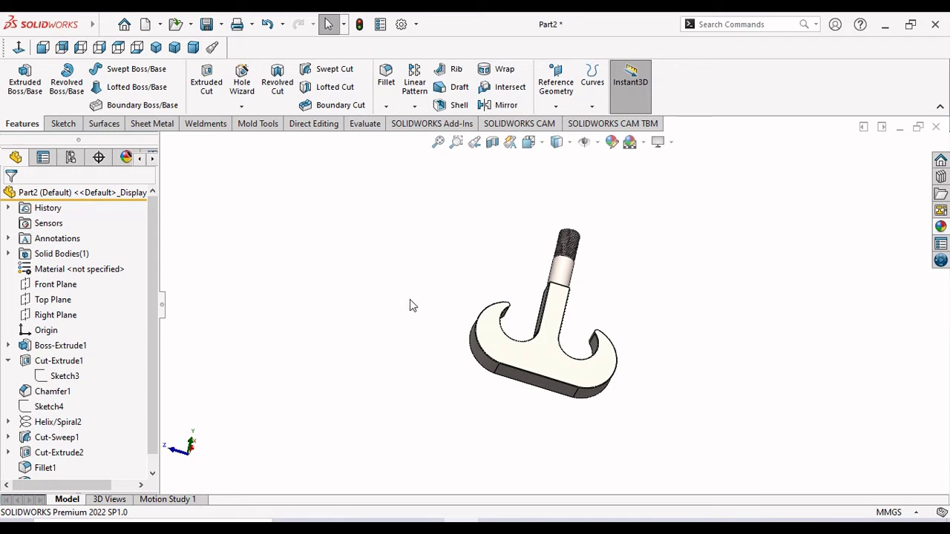
mouse_move(621, 345)
middle_mouse_down()
mouse_move(600, 363)
mouse_move(653, 356)
mouse_move(612, 403)
mouse_move(579, 384)
mouse_move(571, 254)
mouse_move(634, 339)
middle_mouse_up()
Browse the appearances library to the satin finish stainless steel, collapse it, and toggle RealView Graphics
scroll(589, 322, "down", 2)
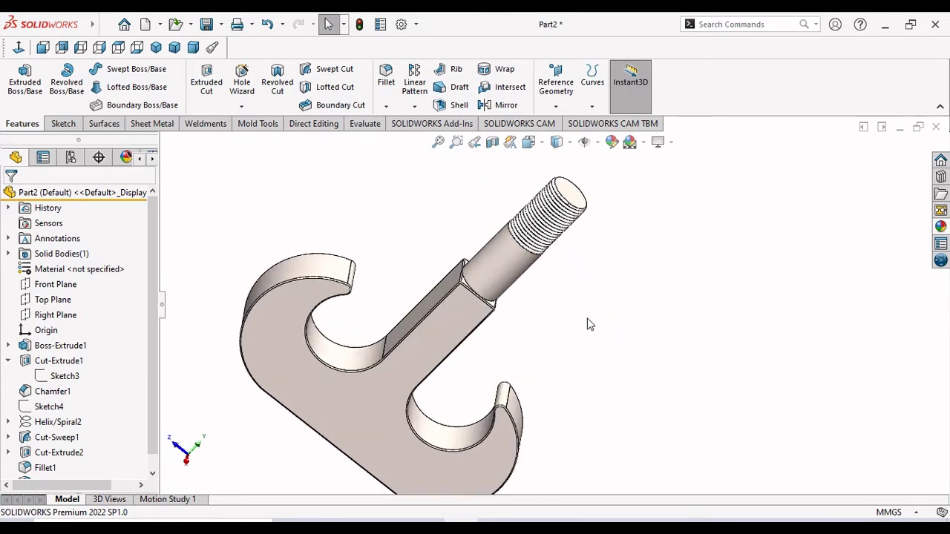
scroll(602, 322, "up", 3)
left_click(941, 226)
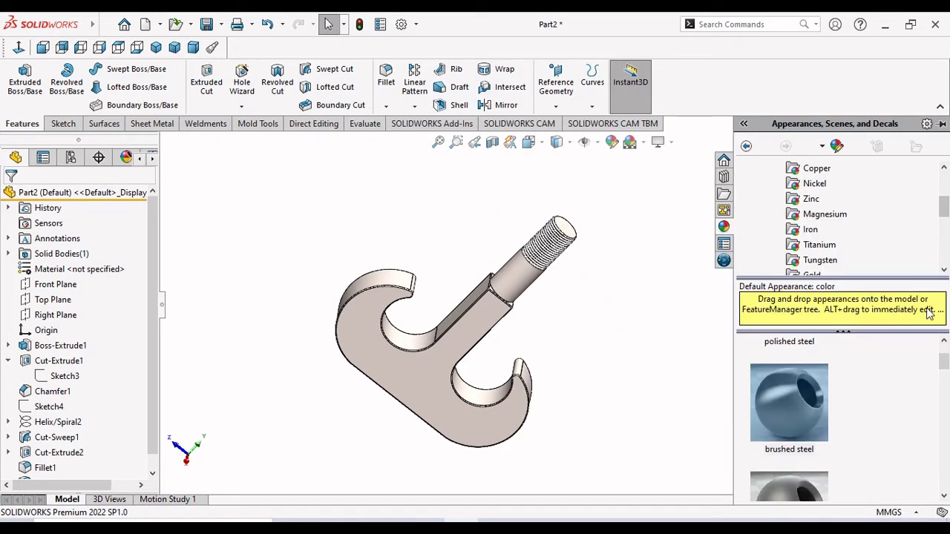
left_click_drag(945, 362, 946, 373)
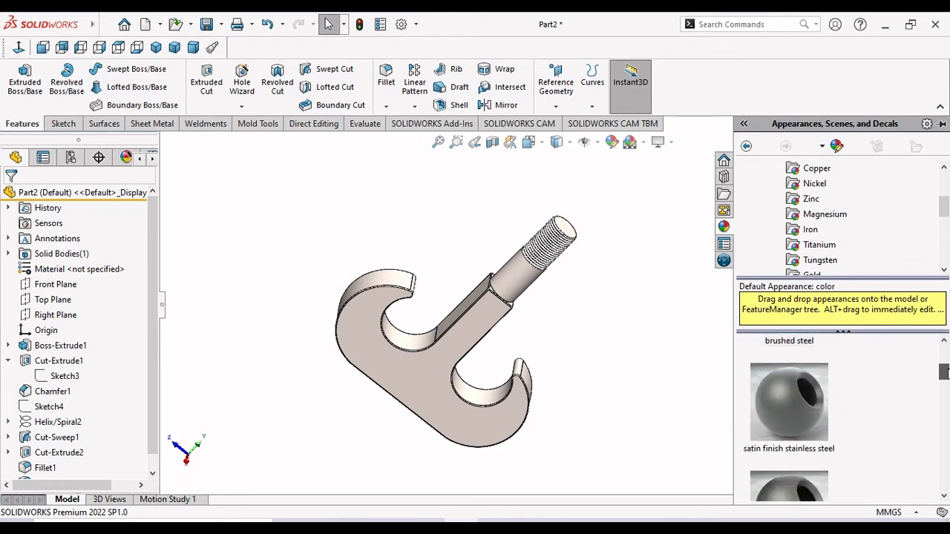
left_click(794, 431)
left_click(630, 434)
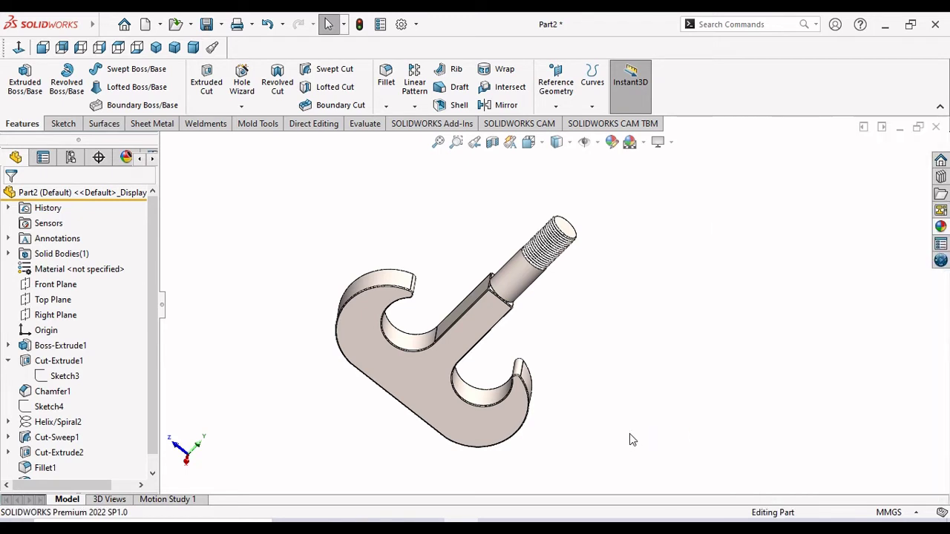
left_click(658, 142)
left_click(678, 161)
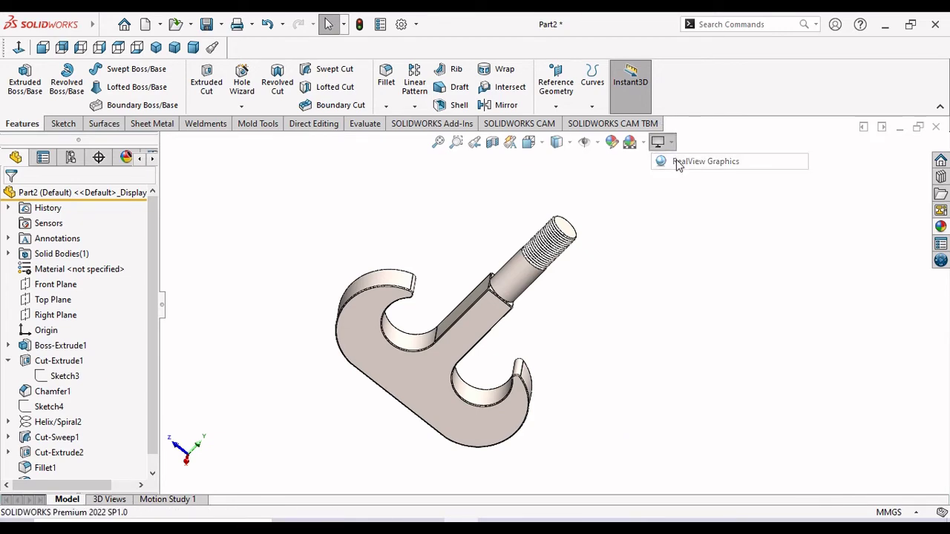
Box-select all faces and edges of the hook to receive a new colour
mouse_move(634, 331)
middle_mouse_down()
mouse_move(555, 292)
mouse_move(594, 185)
mouse_move(492, 333)
mouse_move(678, 407)
mouse_move(731, 299)
mouse_move(670, 314)
middle_mouse_up()
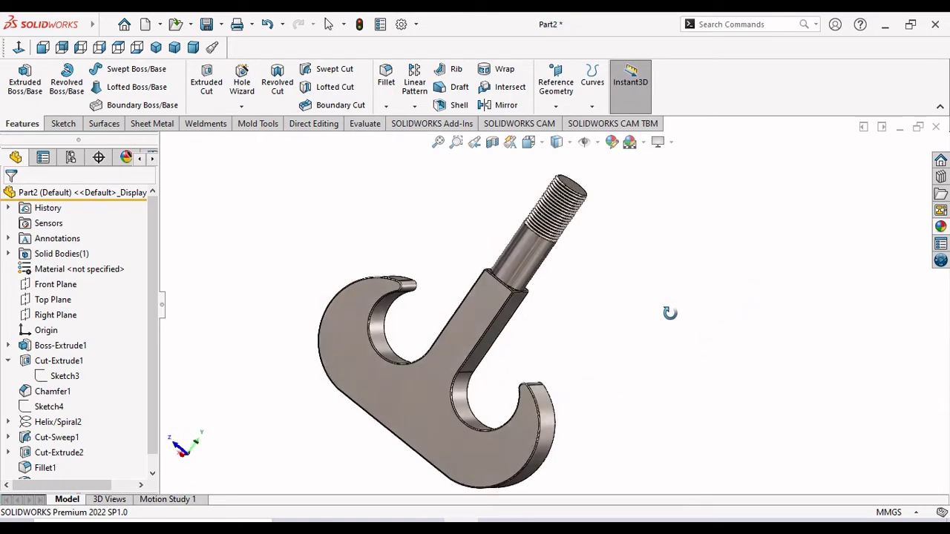
left_click(429, 413)
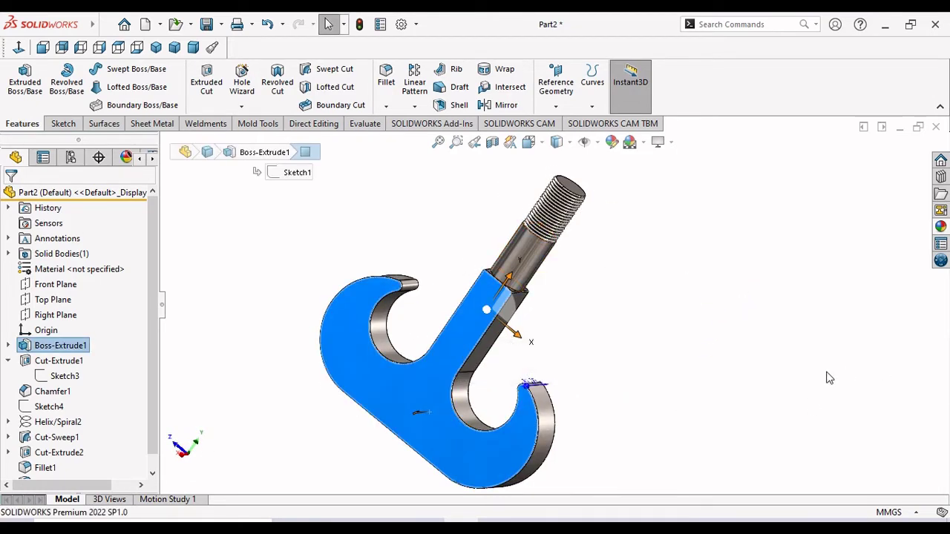
left_click(261, 243)
mouse_move(261, 200)
middle_mouse_down()
mouse_move(263, 322)
mouse_move(263, 293)
mouse_move(324, 248)
mouse_move(332, 226)
mouse_move(308, 186)
mouse_move(257, 255)
mouse_move(278, 312)
mouse_move(311, 334)
middle_mouse_up()
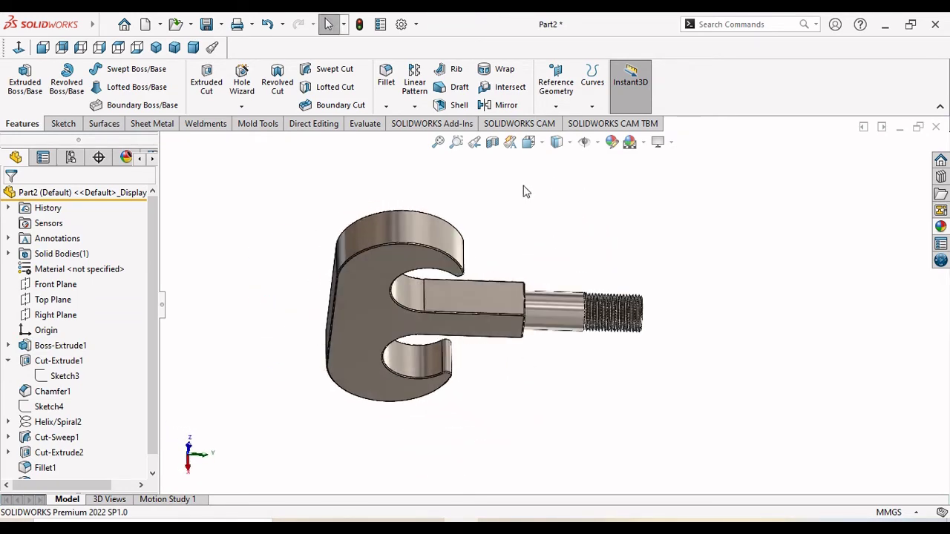
left_click_drag(517, 177, 490, 287)
mouse_move(488, 368)
left_mouse_down()
mouse_move(365, 484)
mouse_move(287, 484)
mouse_move(288, 468)
left_mouse_up()
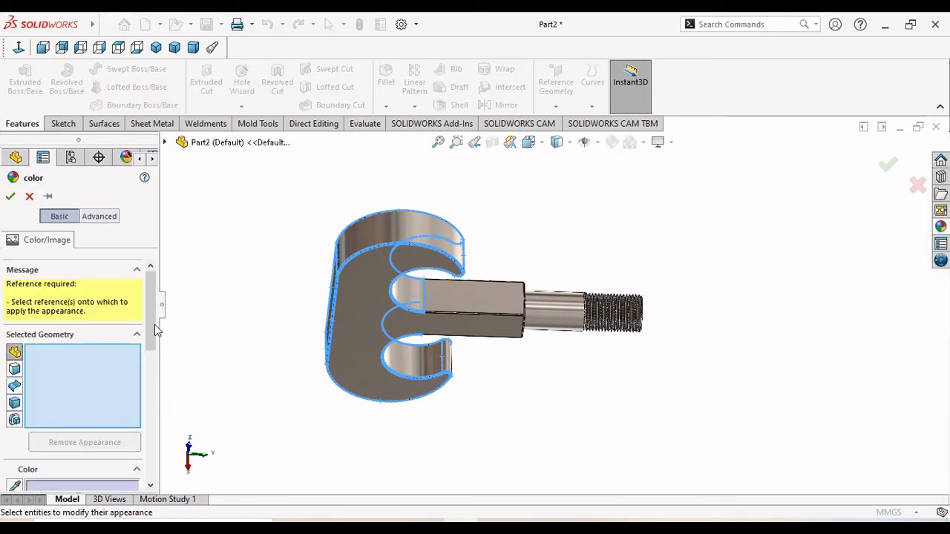
Pick pure red (RGB 255, 0, 0) and box-select the entire hook to receive it
left_click_drag(154, 324, 156, 390)
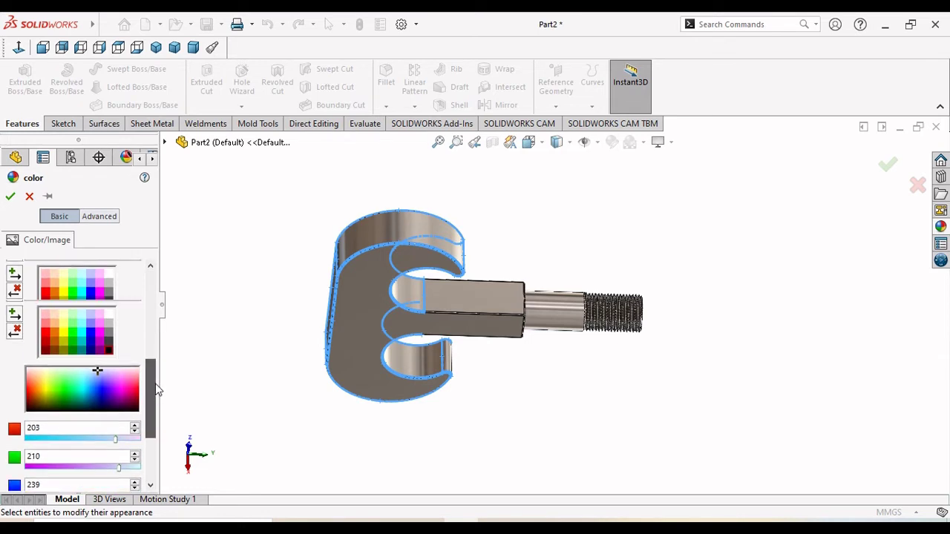
left_click(47, 334)
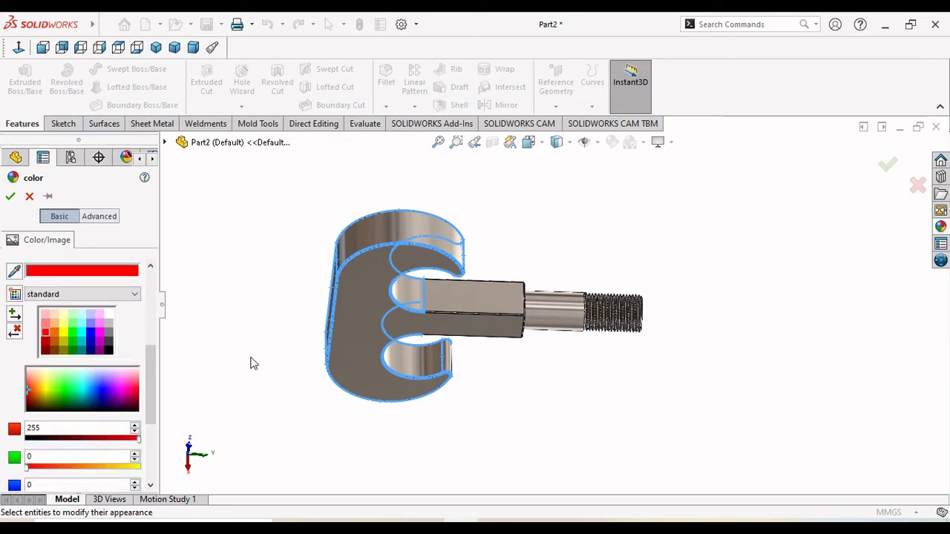
mouse_move(237, 336)
middle_mouse_down()
mouse_move(216, 277)
mouse_move(272, 363)
middle_mouse_up()
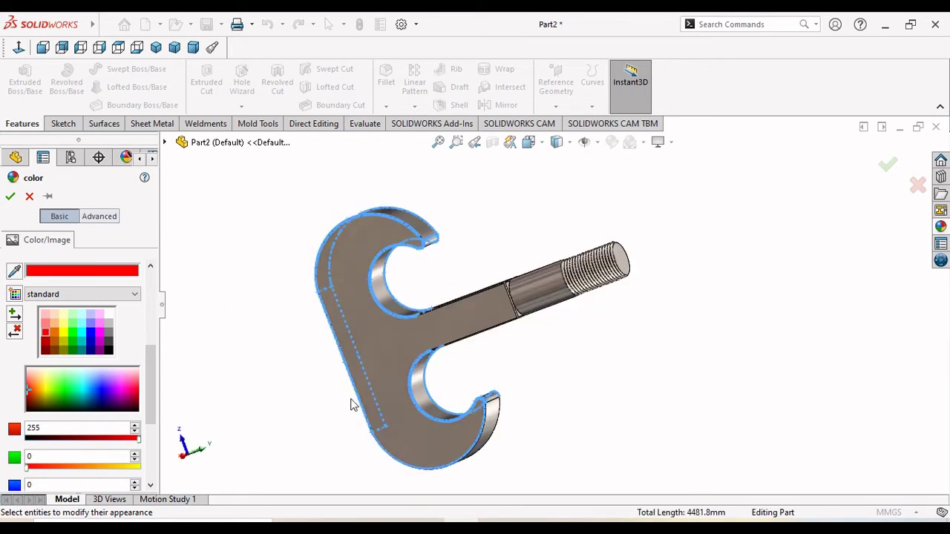
mouse_move(564, 413)
middle_mouse_down()
mouse_move(547, 352)
mouse_move(524, 371)
middle_mouse_up()
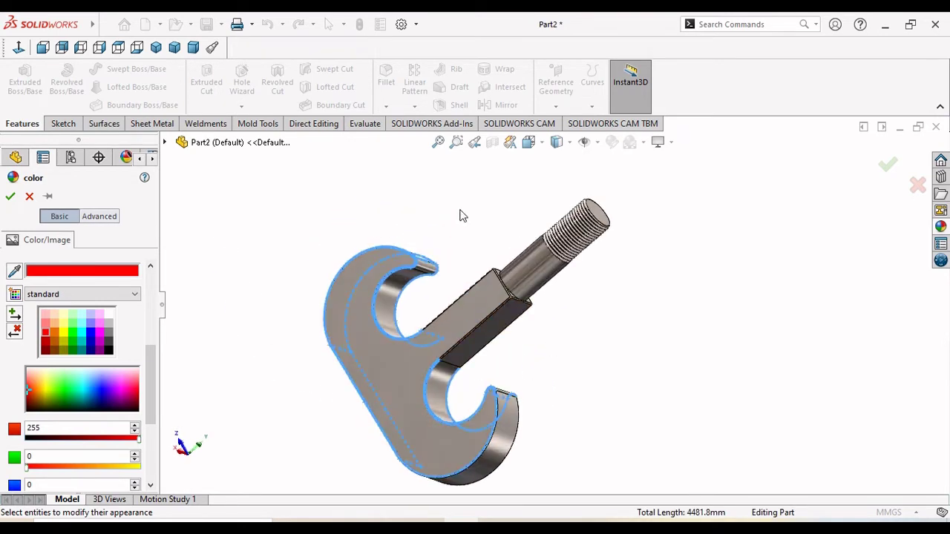
left_click_drag(316, 438, 305, 433)
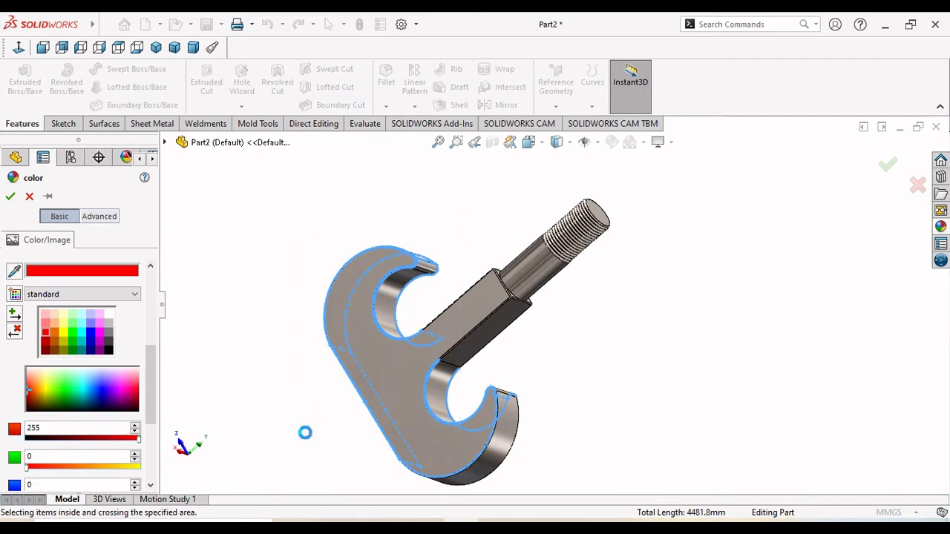
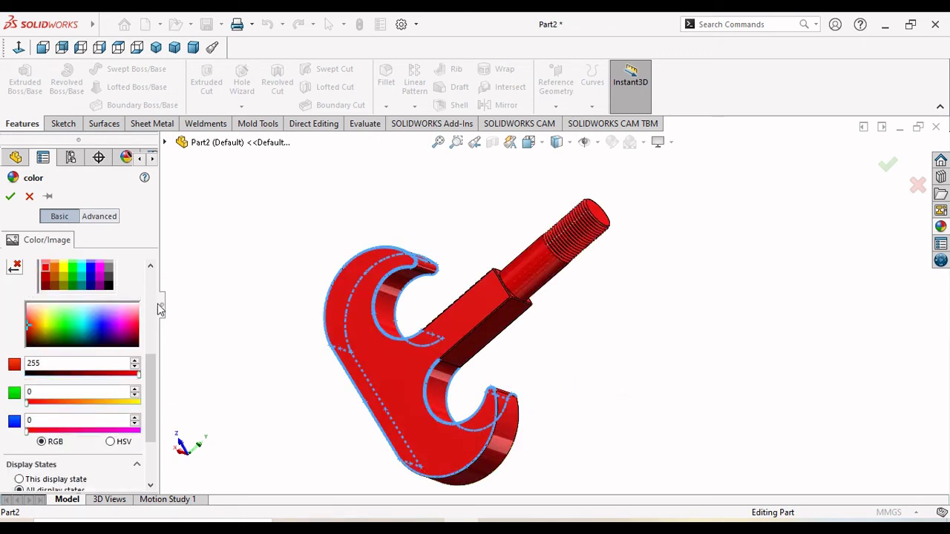
Remove the red appearance, with the whole part, front face and shaft face as Selected Geometry
left_click_drag(149, 377, 150, 293)
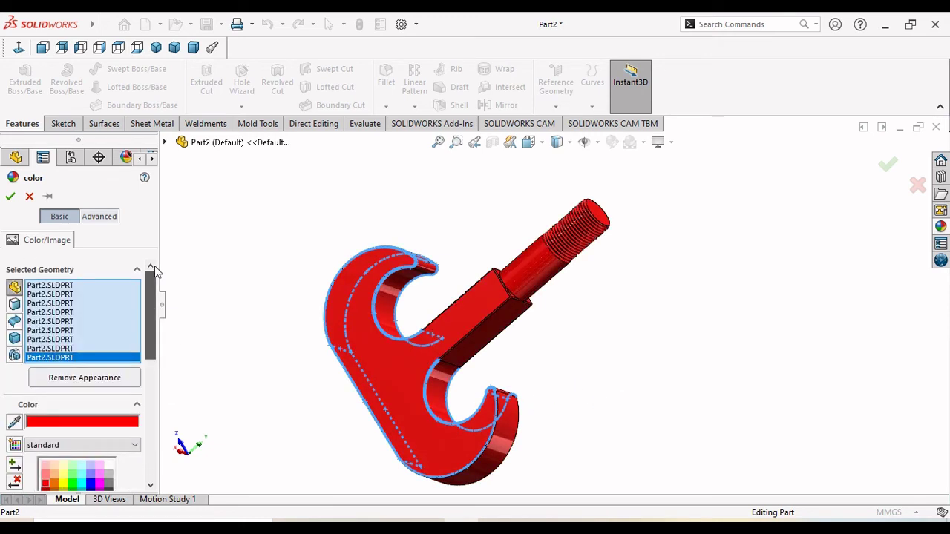
left_click(84, 378)
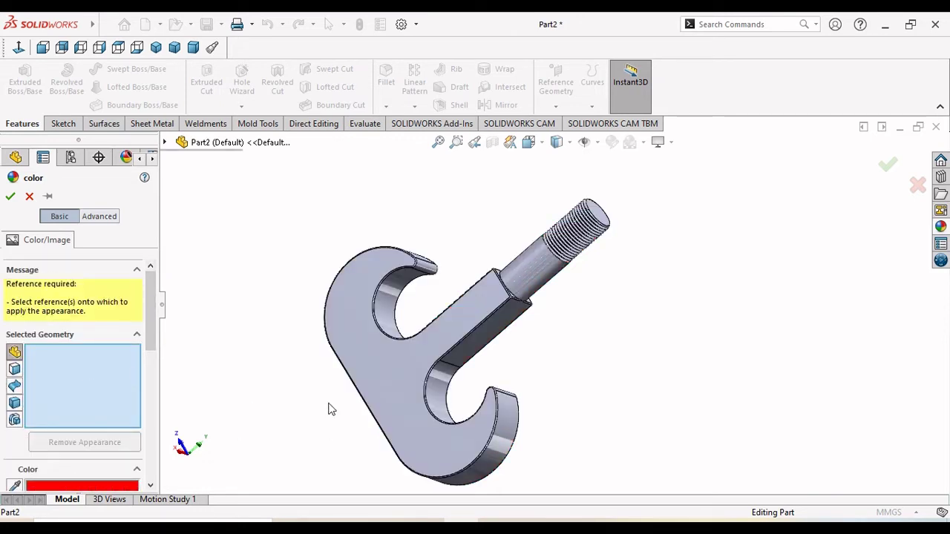
left_click(389, 374)
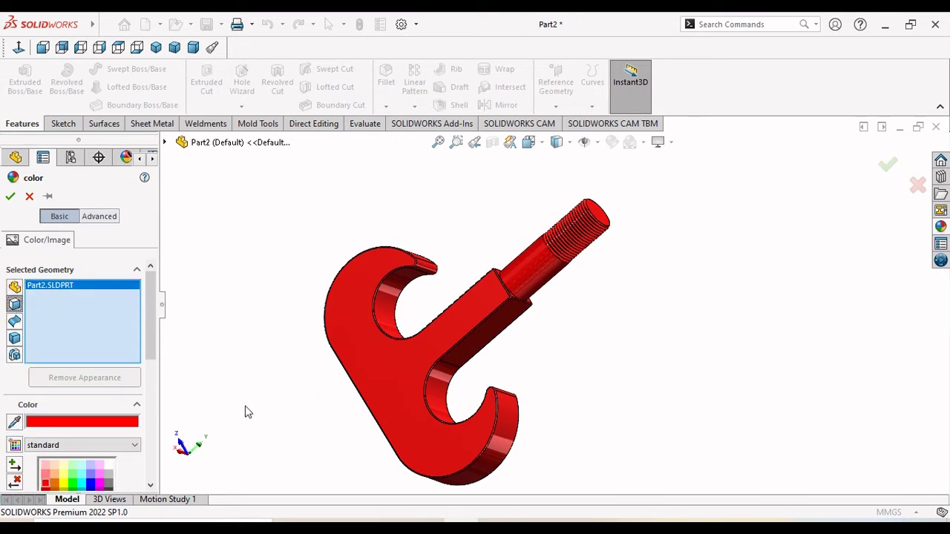
left_click(383, 372)
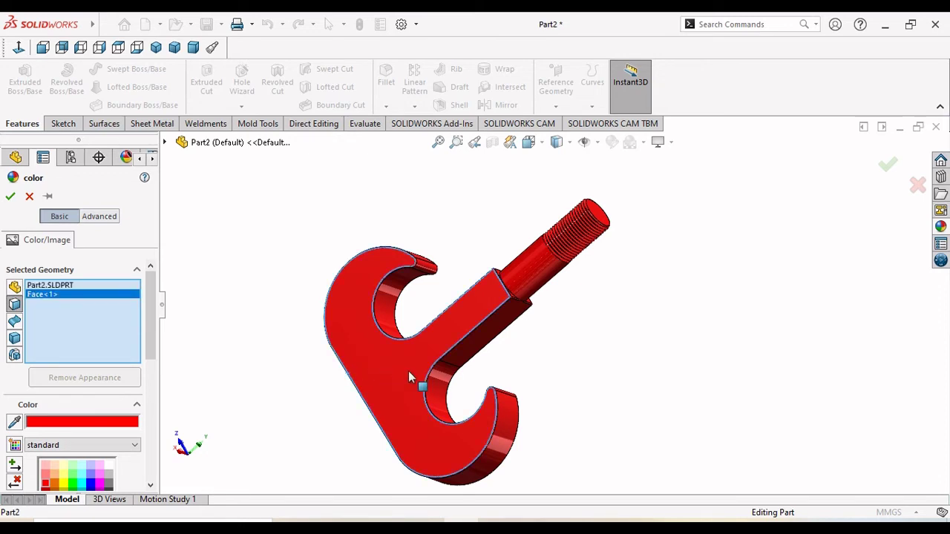
left_click(539, 276)
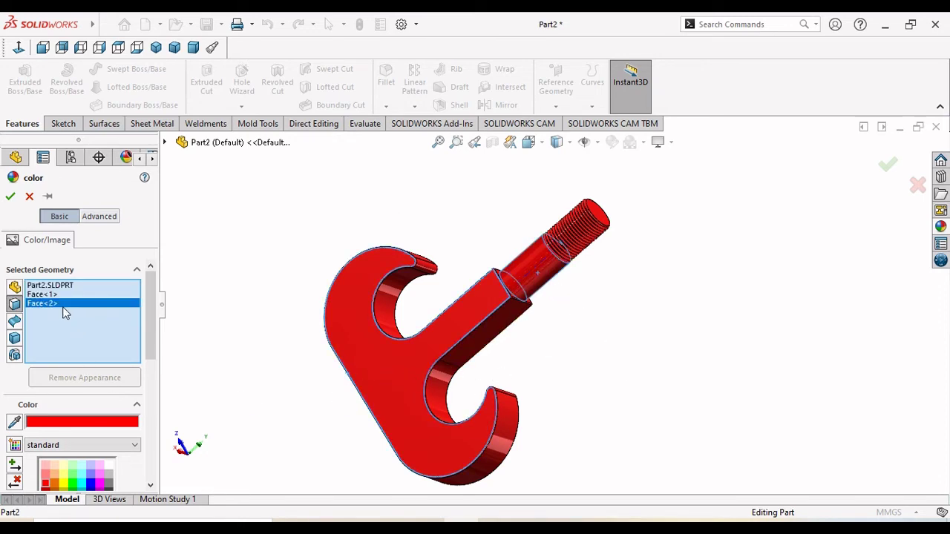
Delete the shaft face, Face<1> and whole-part entries from Selected Geometry
right_click(58, 307)
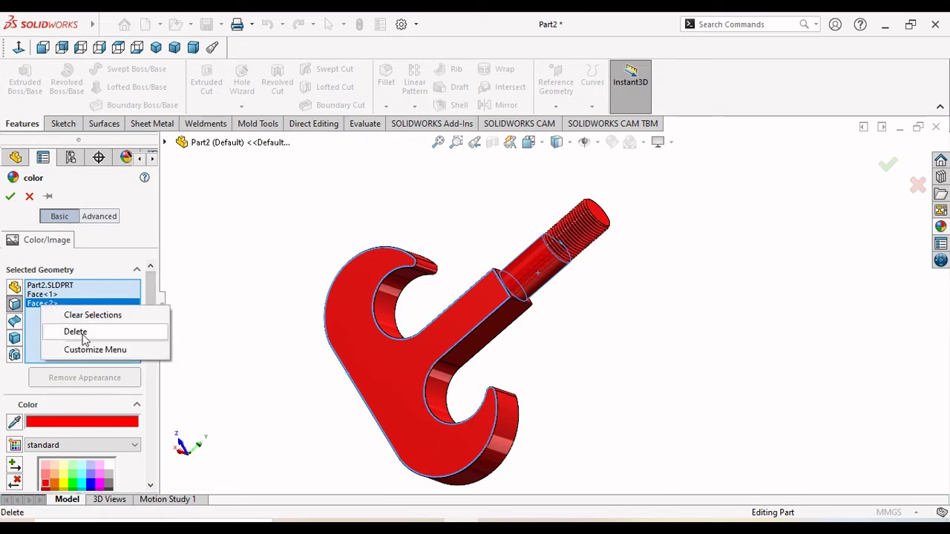
left_click(78, 331)
right_click(55, 295)
left_click(75, 321)
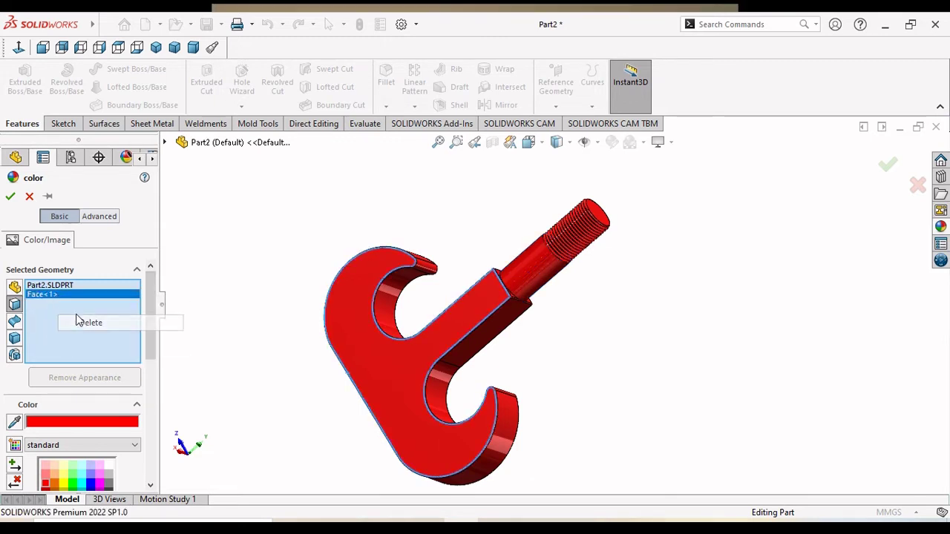
right_click(65, 284)
left_click(95, 311)
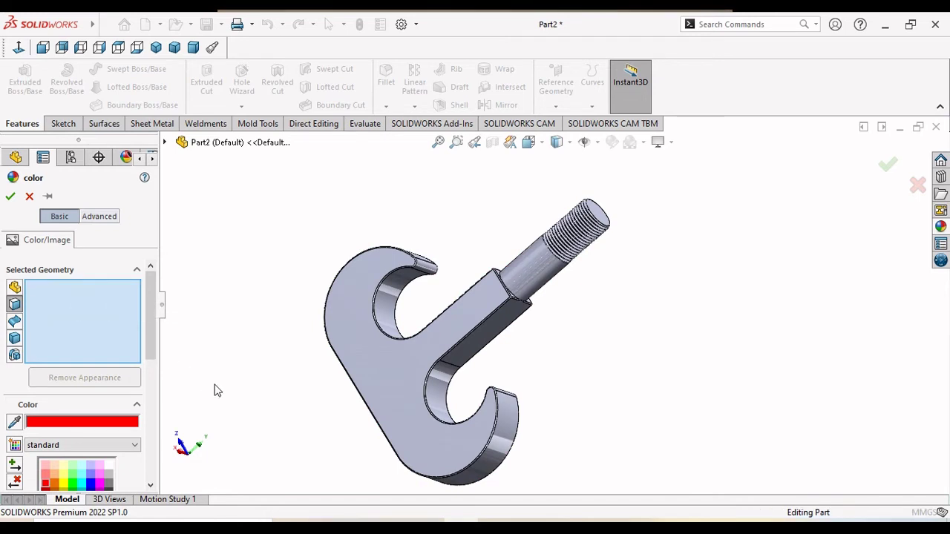
Make the hook's front face red with the red appearance swatch
left_click(10, 196)
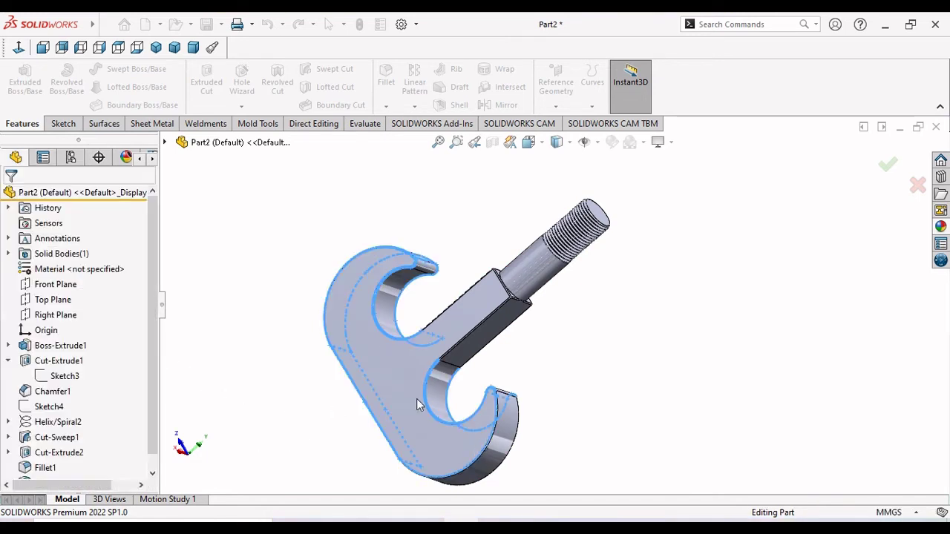
left_click(377, 370)
left_click(610, 148)
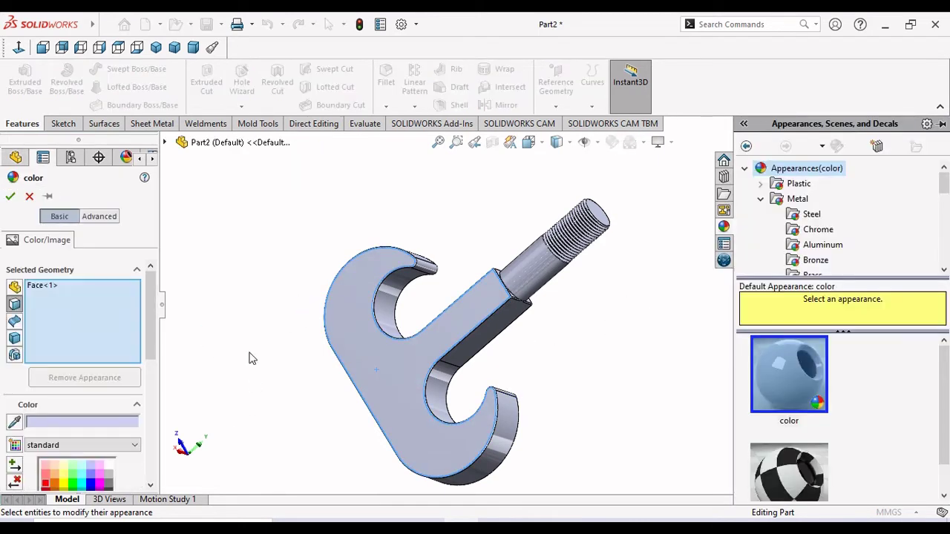
scroll(74, 386, "down", 3)
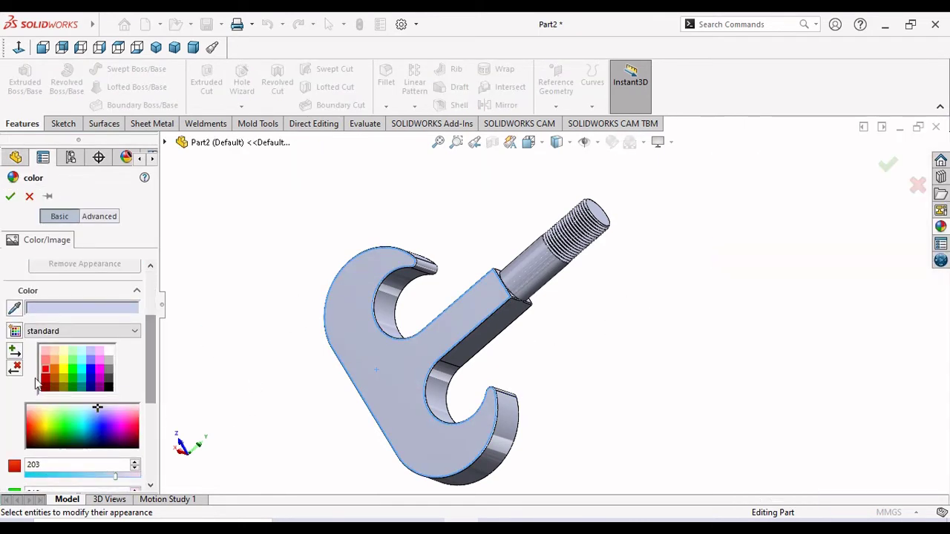
left_click(45, 375)
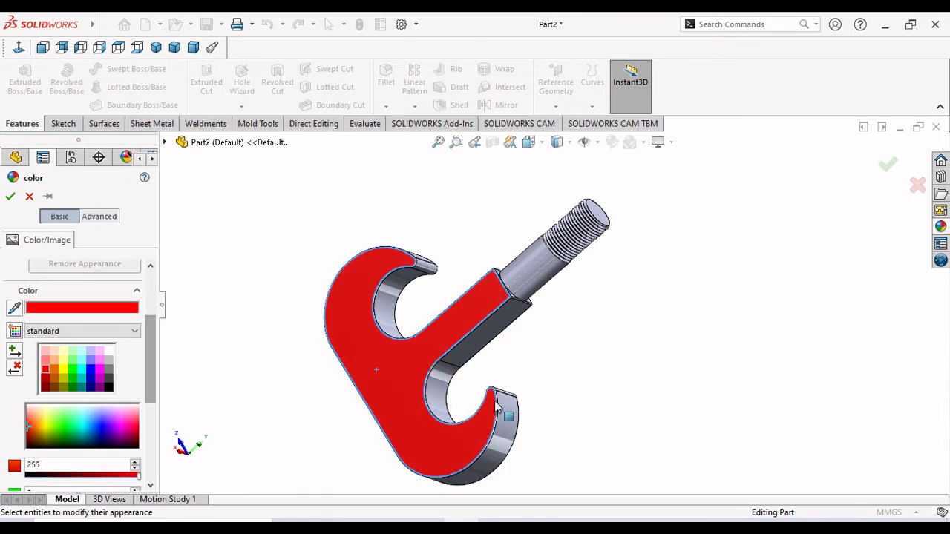
Add the square-section face and large side face to the red, check the threaded end, and accept
mouse_move(505, 411)
middle_mouse_down()
mouse_move(573, 369)
mouse_move(525, 348)
middle_mouse_up()
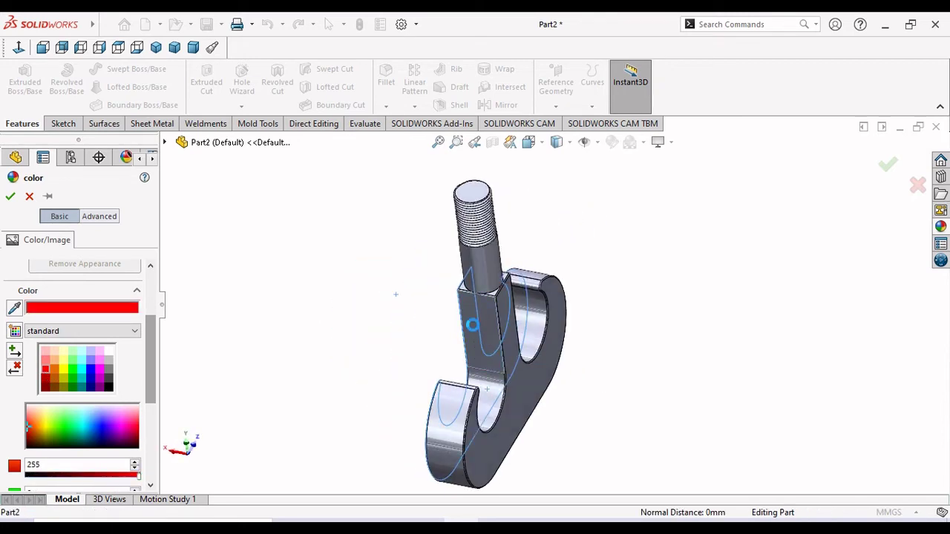
left_click(473, 325)
left_click(530, 399)
middle_click_drag(572, 420, 512, 425)
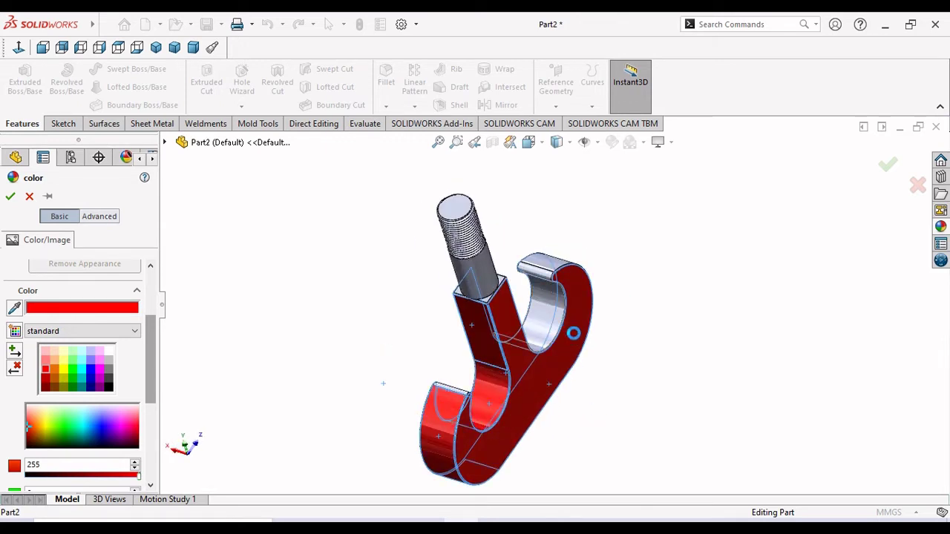
mouse_move(655, 307)
middle_mouse_down()
mouse_move(641, 349)
mouse_move(605, 276)
middle_mouse_up()
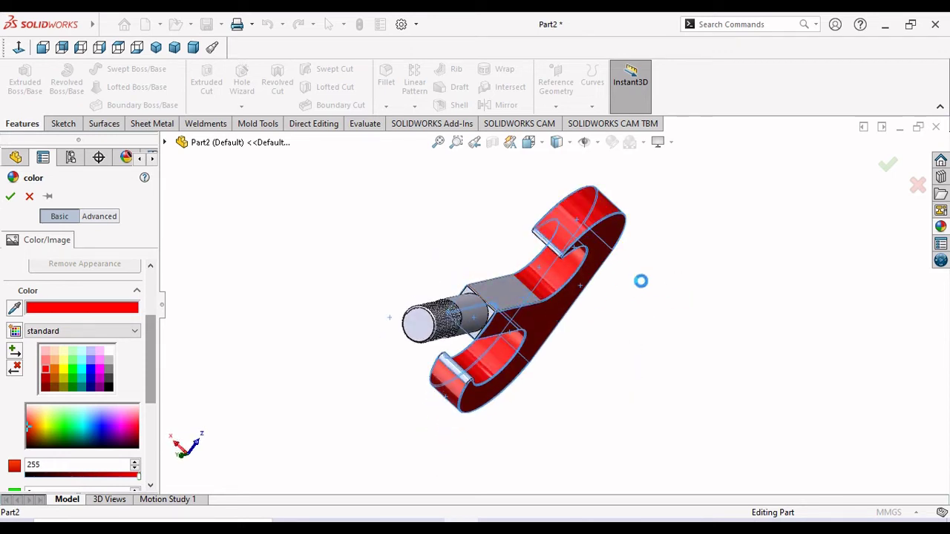
middle_click_drag(630, 343, 480, 307)
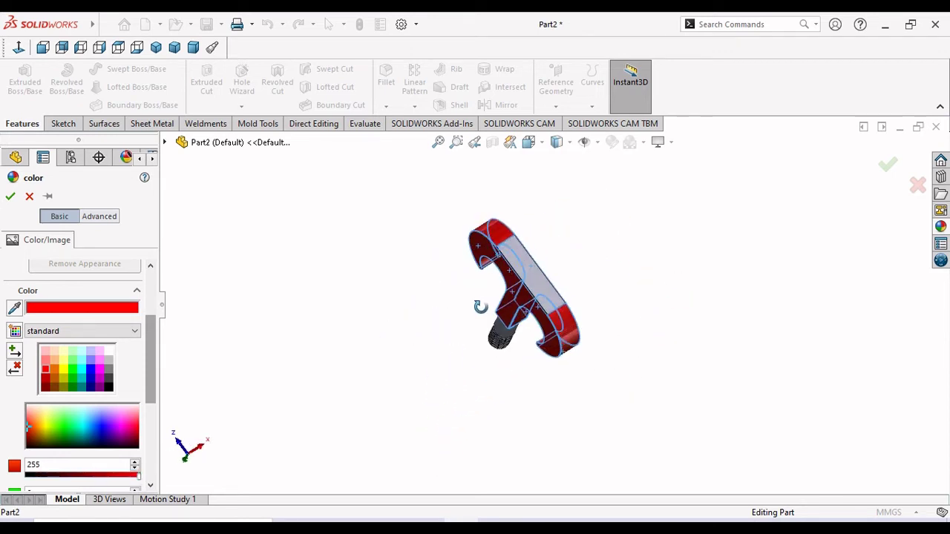
mouse_move(608, 302)
middle_mouse_down()
mouse_move(555, 319)
mouse_move(511, 387)
mouse_move(386, 403)
middle_mouse_up()
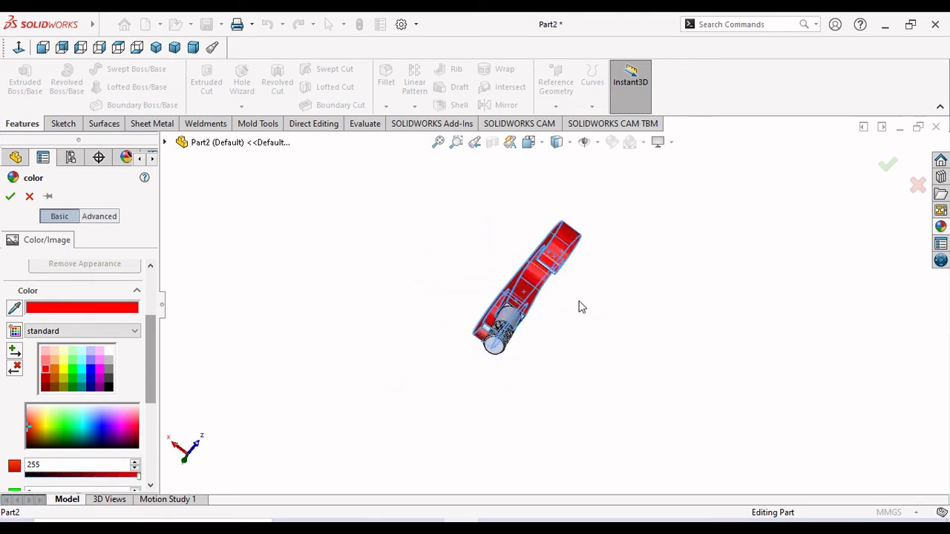
scroll(527, 279, "down", 3)
scroll(527, 279, "down", 4)
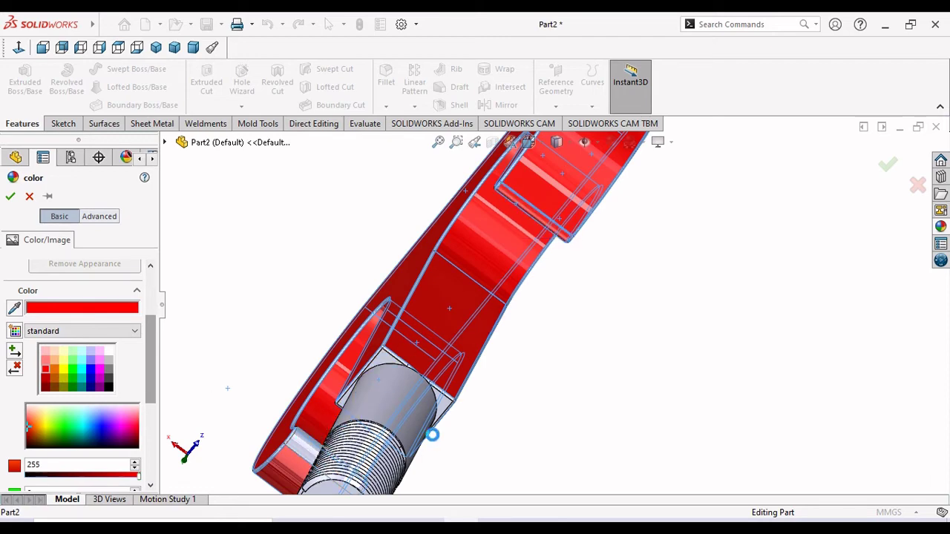
mouse_move(510, 429)
middle_mouse_down()
mouse_move(478, 409)
mouse_move(512, 450)
mouse_move(601, 346)
mouse_move(736, 341)
mouse_move(774, 290)
mouse_move(775, 199)
mouse_move(869, 260)
mouse_move(732, 174)
mouse_move(696, 237)
mouse_move(736, 389)
middle_mouse_up()
scroll(478, 410, "up", 2)
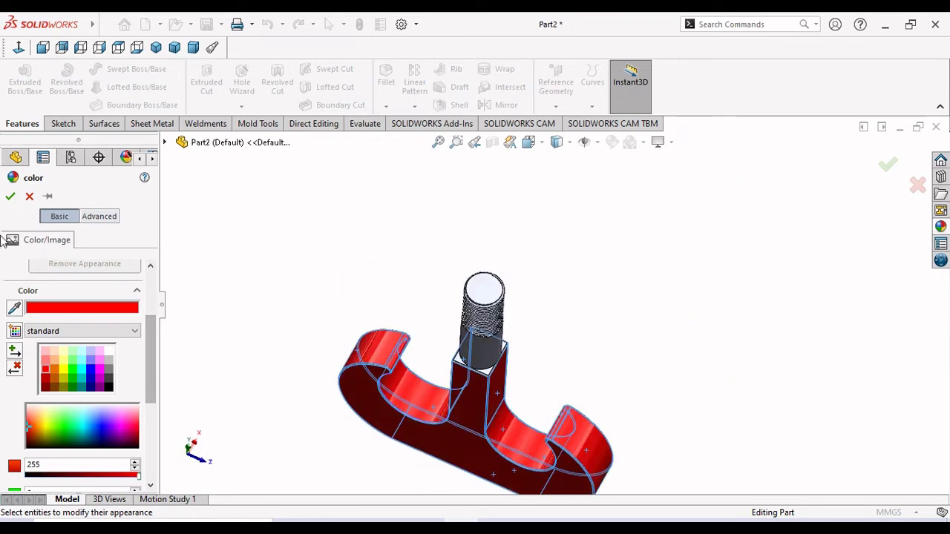
left_click(10, 196)
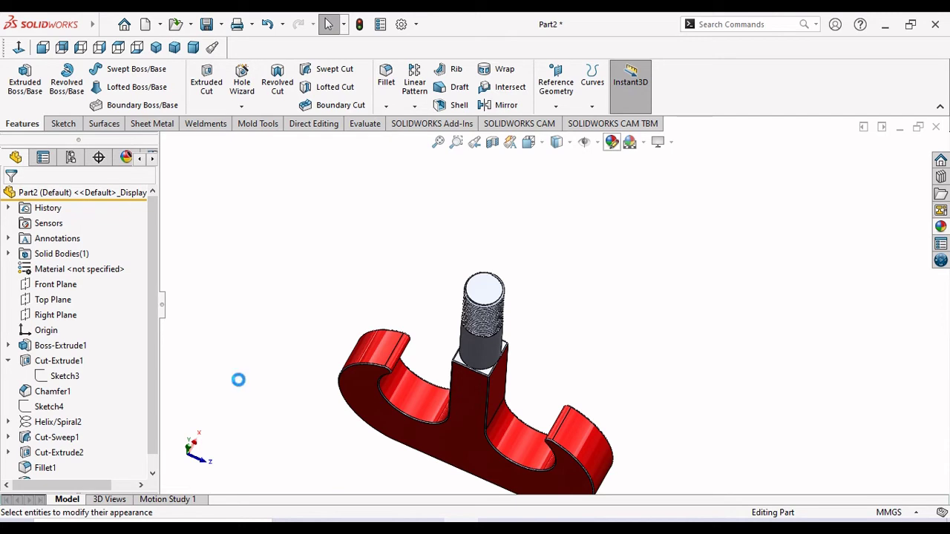
Reopen the colour editor and pick the black swatch for the threaded shank
key("Return")
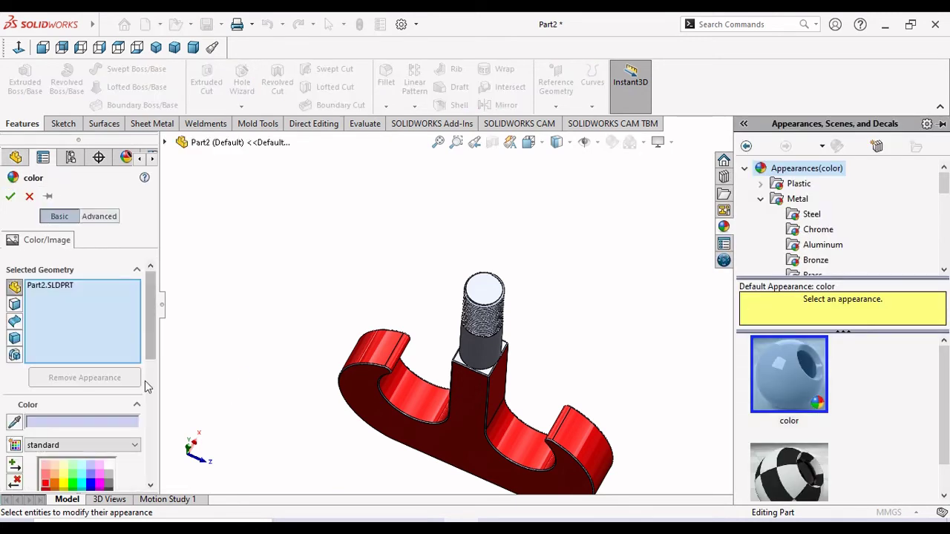
left_click_drag(152, 345, 148, 387)
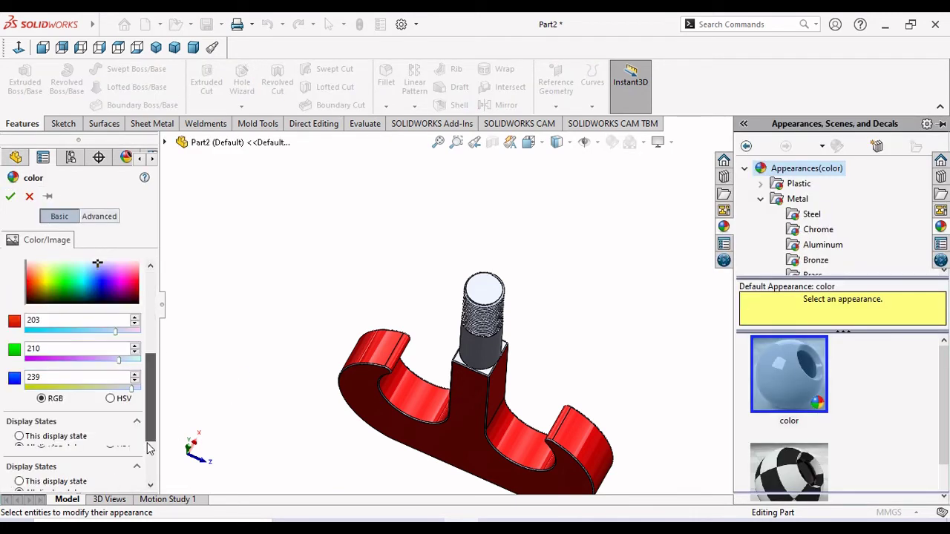
scroll(147, 387, "up", 2)
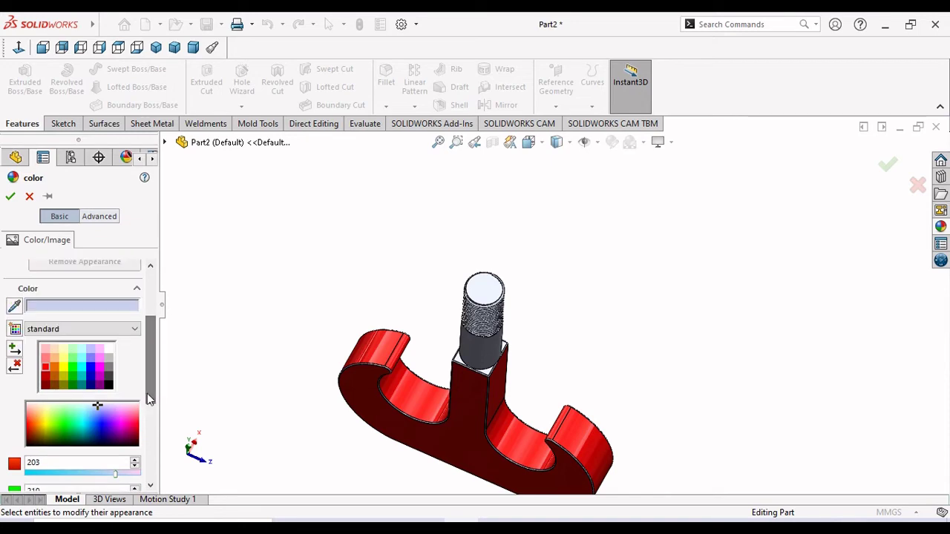
left_click(108, 386)
scroll(445, 423, "down", 3)
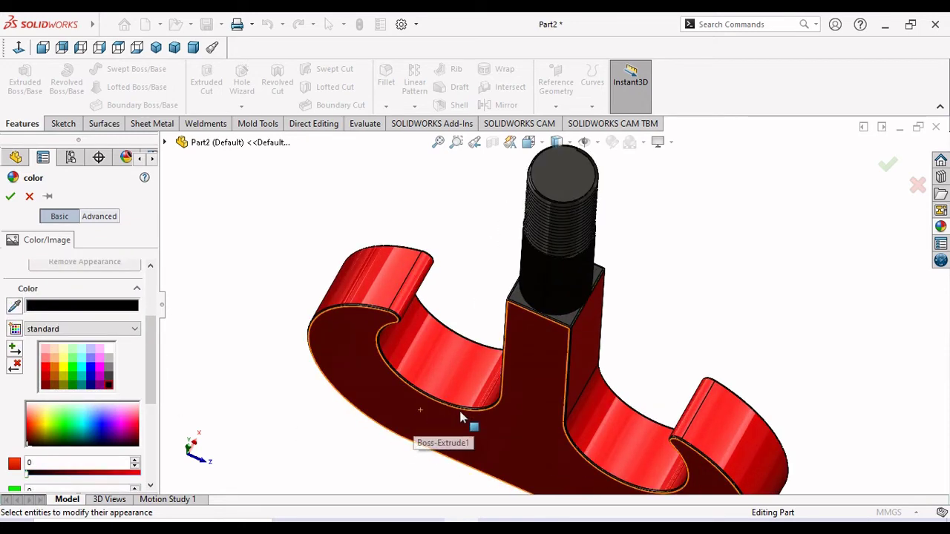
mouse_move(651, 331)
middle_mouse_down()
mouse_move(701, 268)
mouse_move(679, 302)
mouse_move(678, 233)
middle_mouse_up()
scroll(683, 297, "up", 2)
scroll(661, 311, "up", 1)
scroll(682, 293, "up", 1)
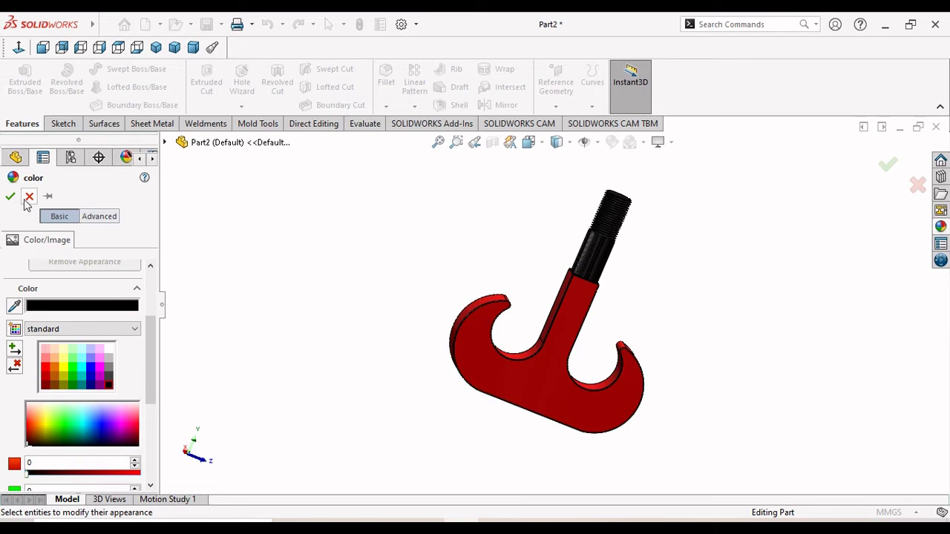
left_click_drag(145, 363, 155, 315)
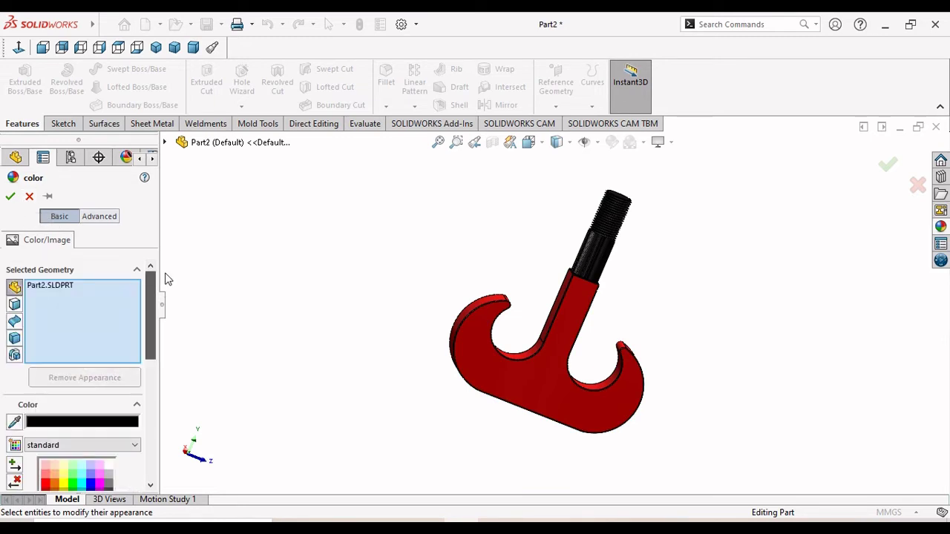
Remove the whole-part entry from Selected Geometry and switch to face selection
right_click(59, 291)
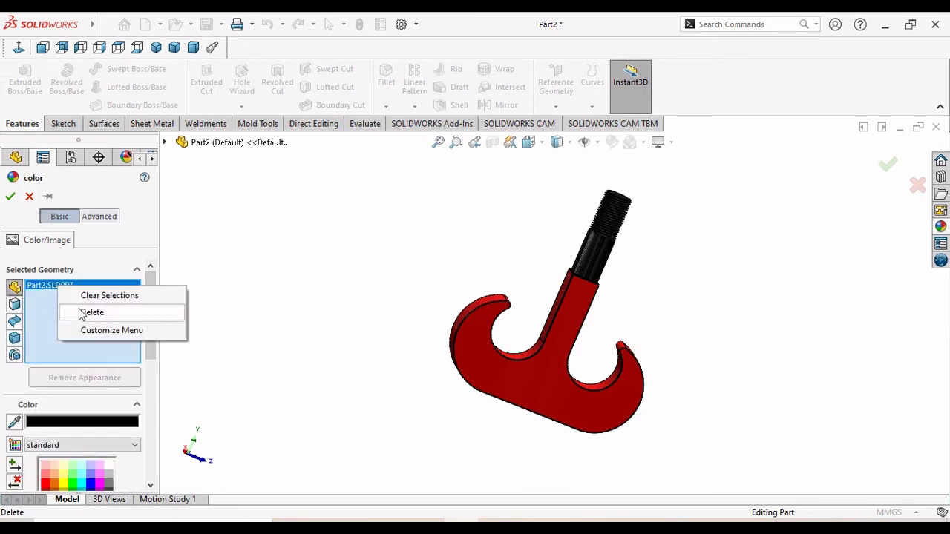
left_click(89, 312)
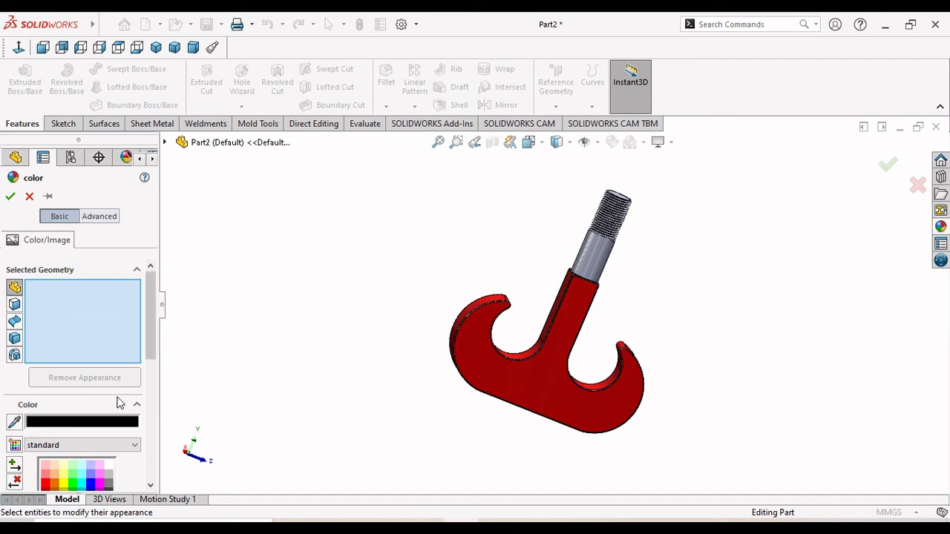
left_click(14, 304)
scroll(566, 329, "down", 2)
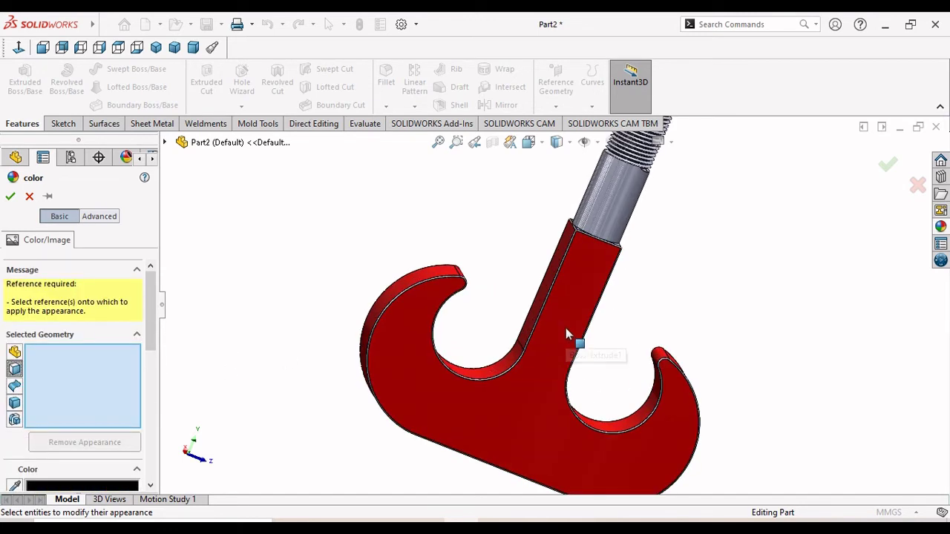
scroll(566, 328, "down", 2)
scroll(564, 326, "down", 3)
scroll(526, 278, "down", 3)
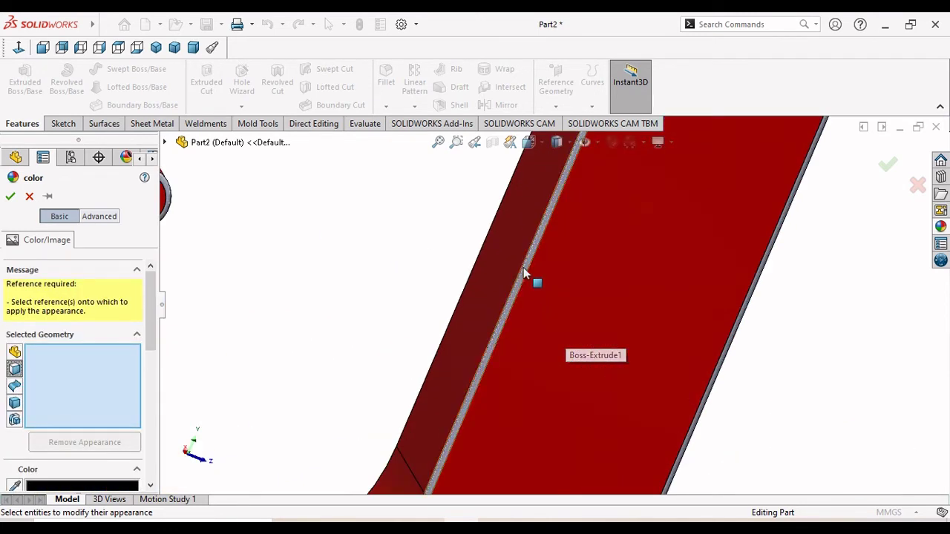
Select the arm's rounded edge face and two more thin edge faces, then apply the colour
left_click(526, 275)
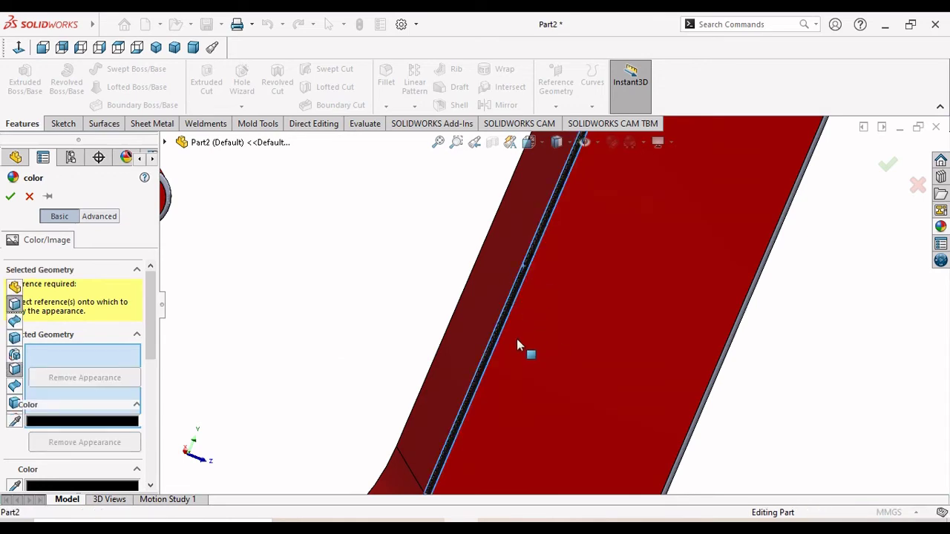
scroll(518, 340, "up", 5)
middle_click_drag(630, 346, 608, 334)
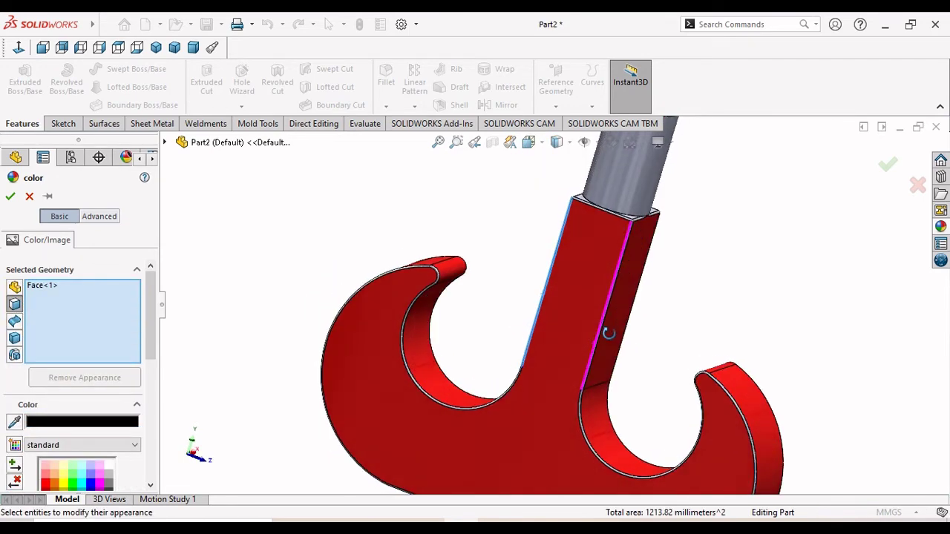
scroll(613, 341, "down", 3)
scroll(605, 312, "down", 2)
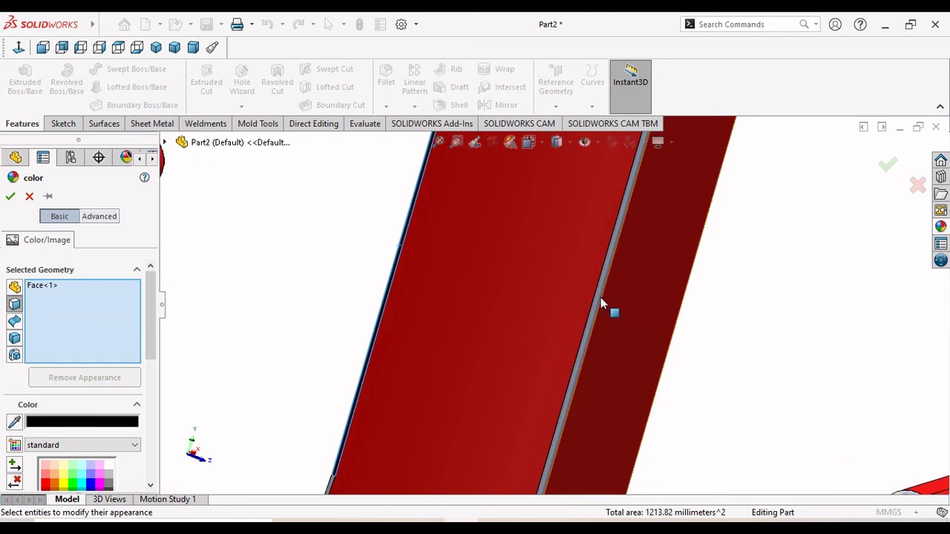
left_click(601, 312)
mouse_move(717, 322)
middle_mouse_down()
mouse_move(643, 336)
mouse_move(677, 296)
middle_mouse_up()
left_click(679, 297)
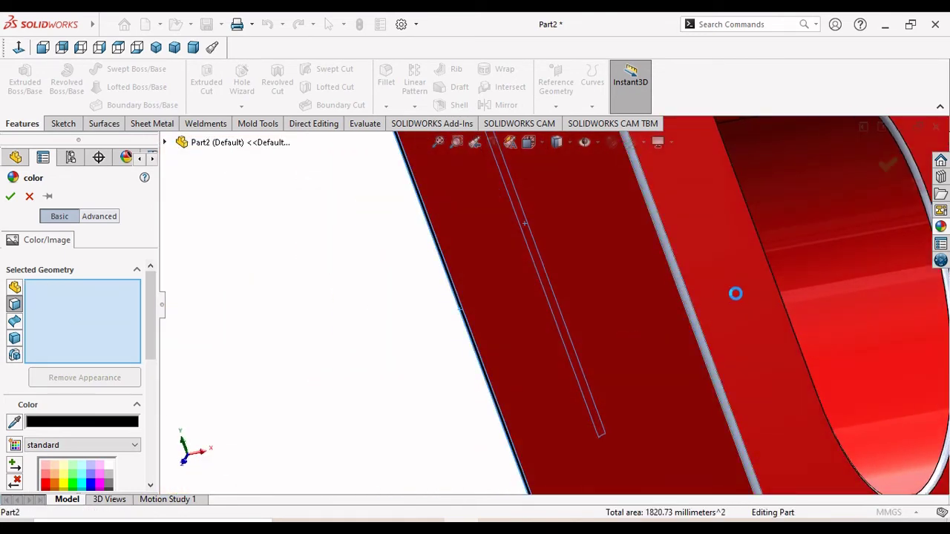
left_click(887, 164)
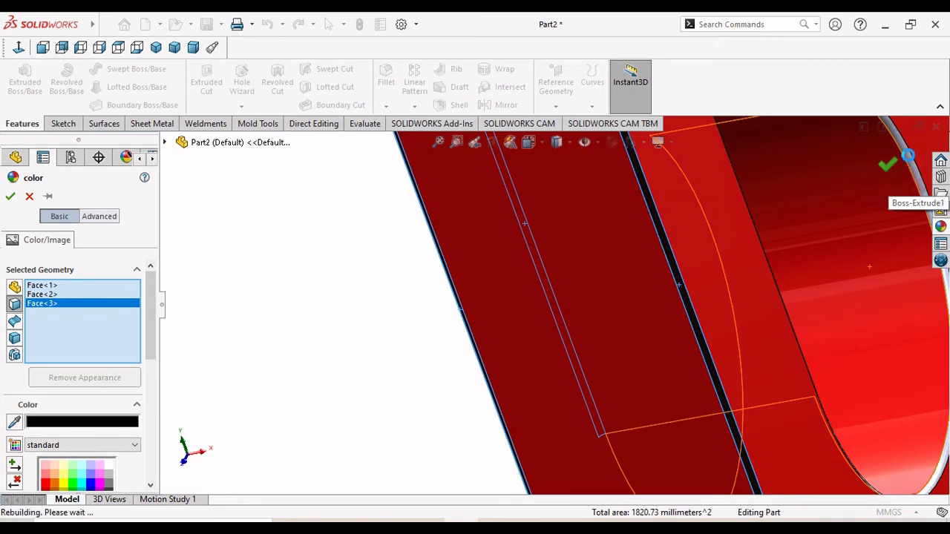
Clear the whole-part entry again, switch to face selection, and set the colour to black
middle_click_drag(822, 344, 791, 364)
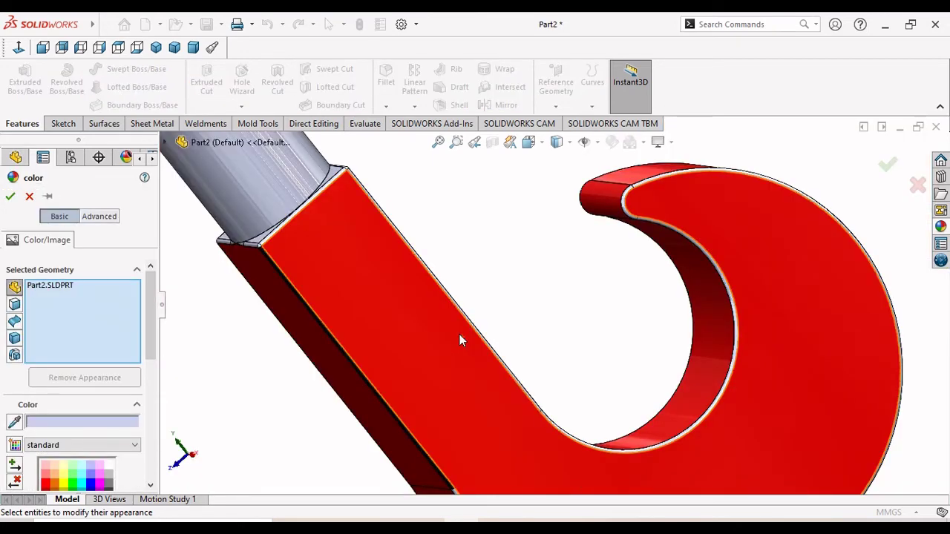
key("z")
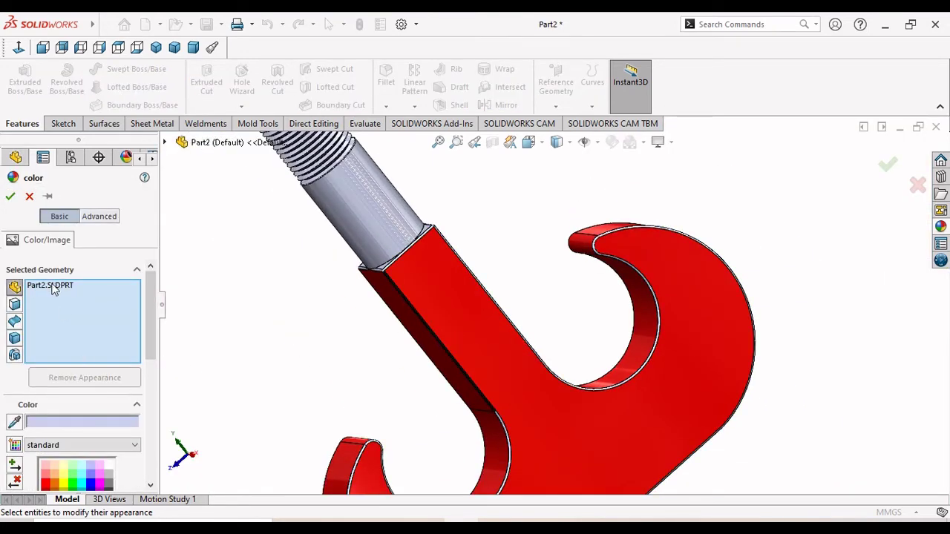
right_click(54, 289)
left_click(84, 310)
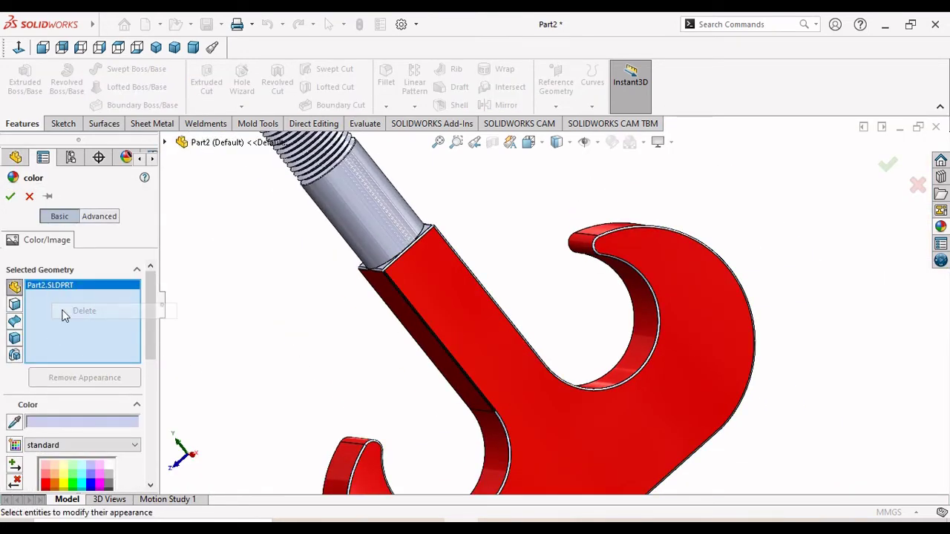
left_click(16, 305)
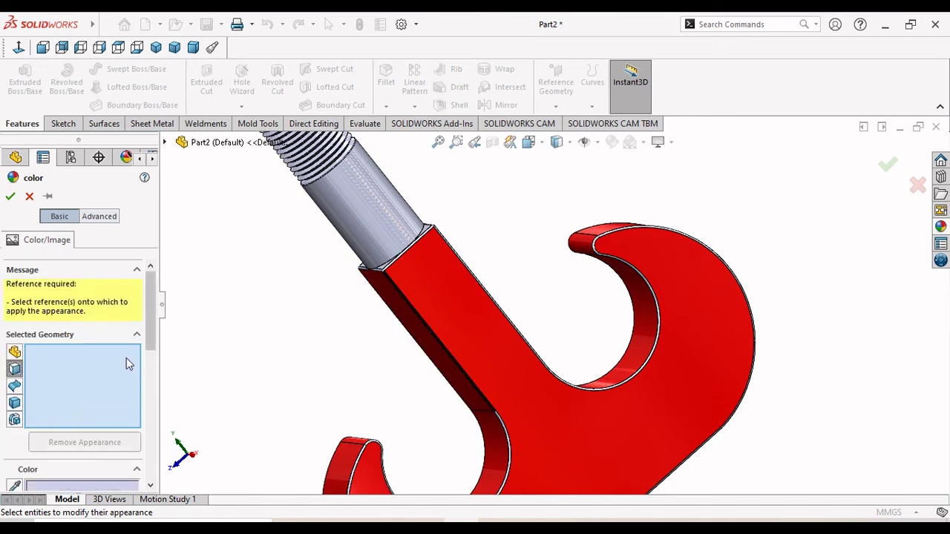
scroll(127, 358, "down", 1)
scroll(147, 410, "down", 2)
scroll(147, 411, "down", 2)
scroll(131, 384, "down", 1)
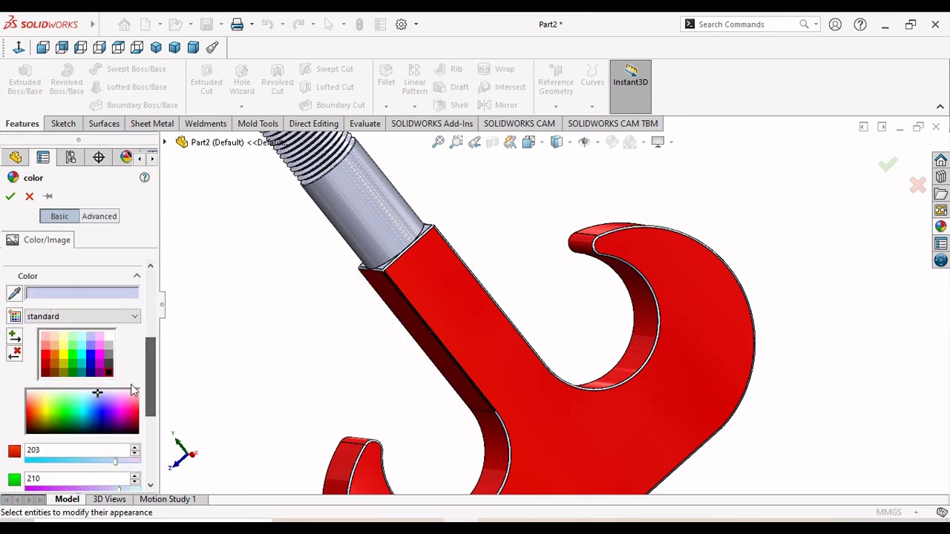
left_click(109, 373)
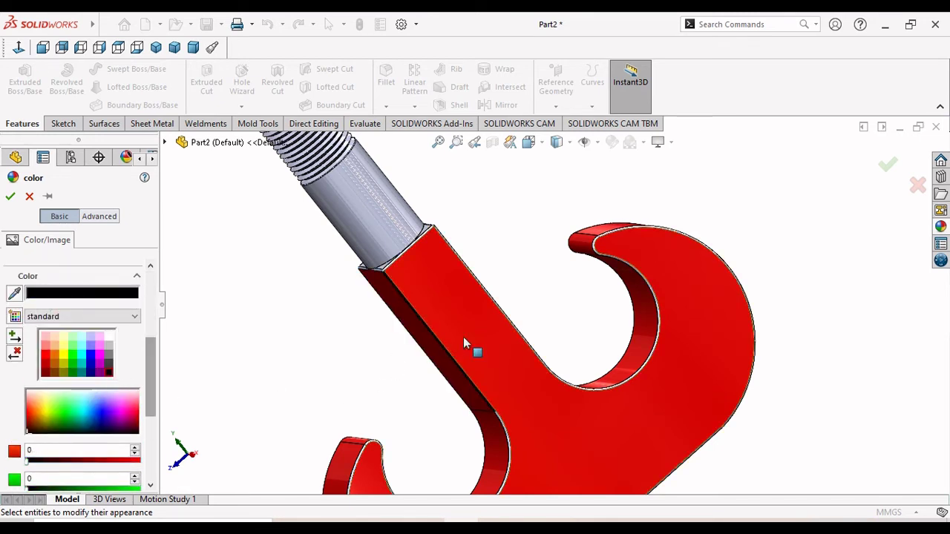
Paint a hook face and the hook's inner edge face black
scroll(517, 330, "down", 2)
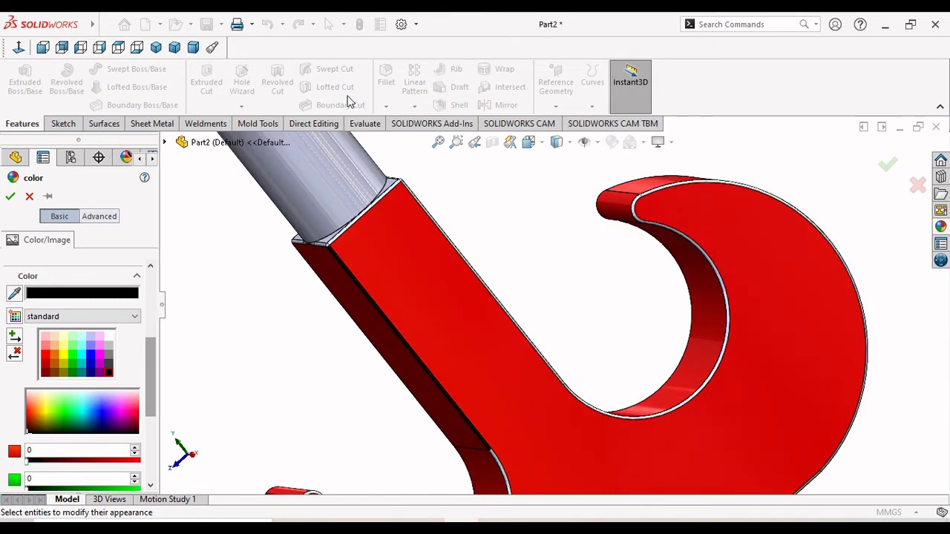
left_click(644, 213)
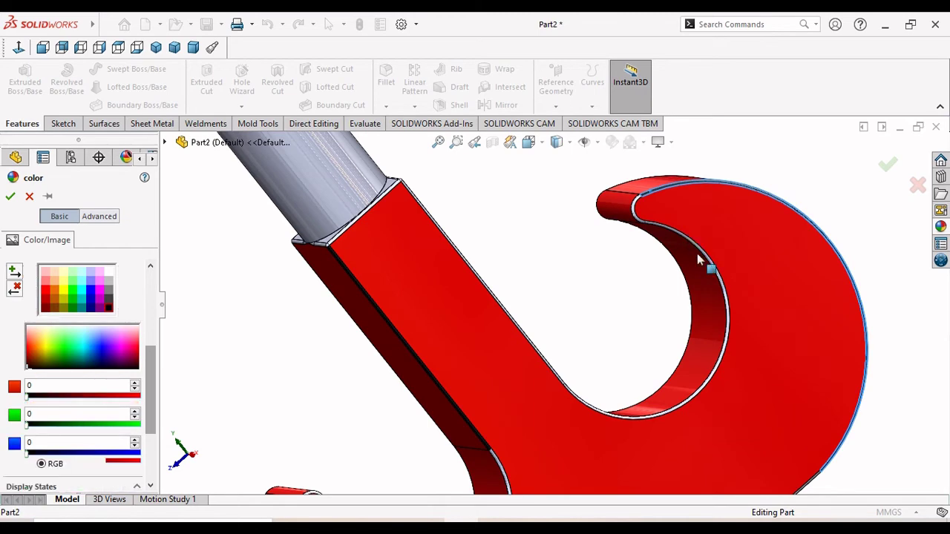
scroll(697, 253, "down", 3)
left_click(496, 181)
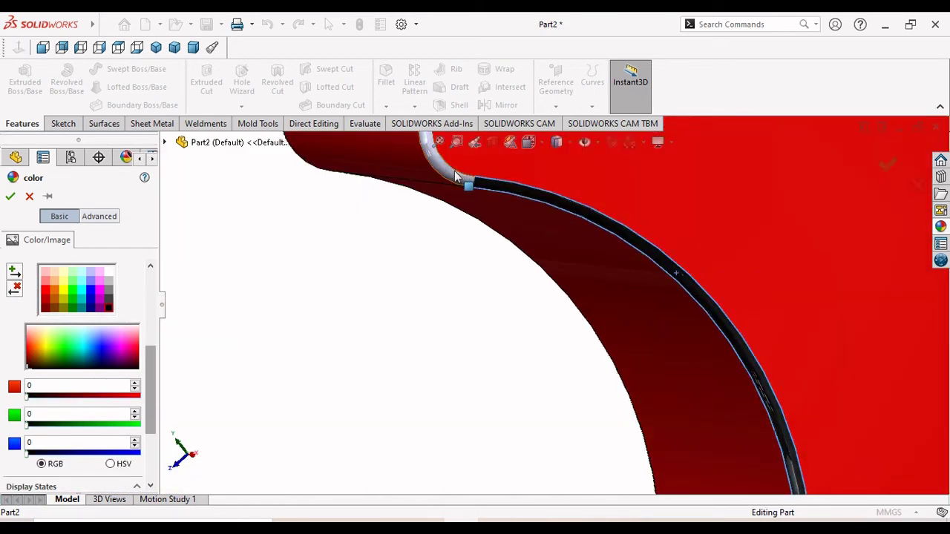
scroll(512, 237, "up", 2)
scroll(520, 239, "up", 3)
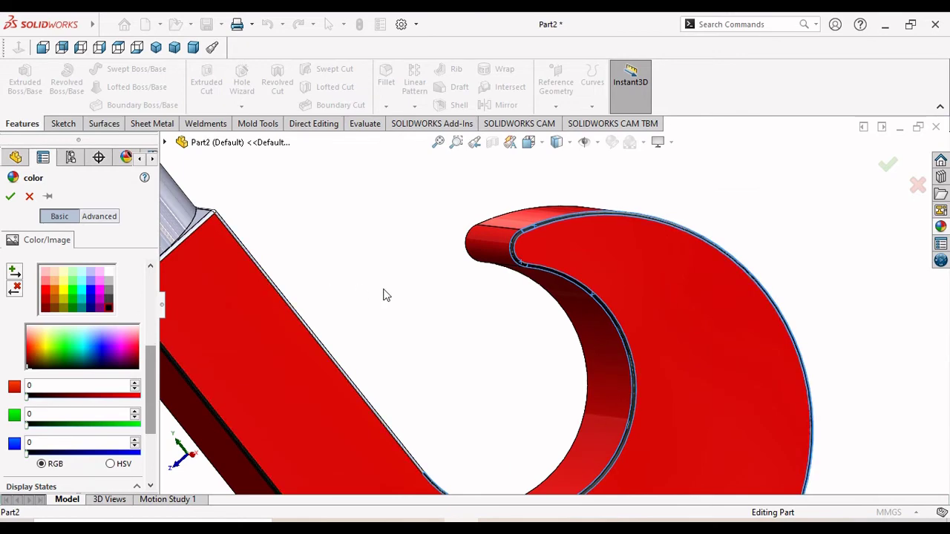
scroll(384, 295, "down", 2)
scroll(350, 322, "down", 2)
scroll(318, 324, "down", 2)
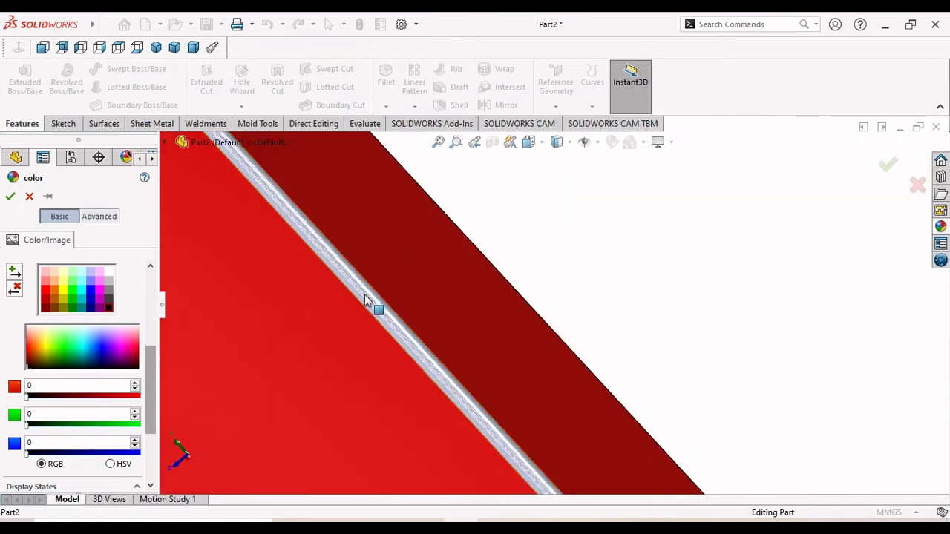
scroll(412, 322, "up", 2)
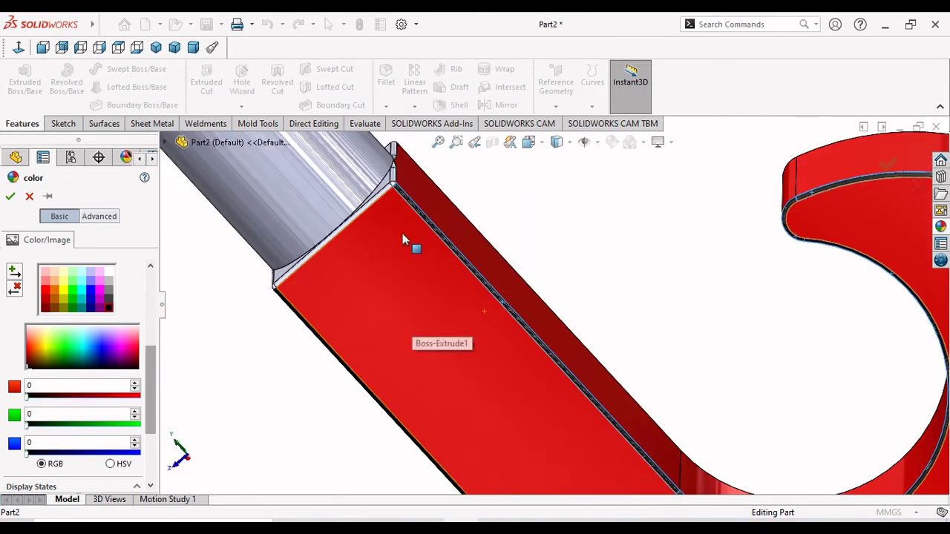
scroll(403, 236, "down", 2)
scroll(386, 215, "down", 2)
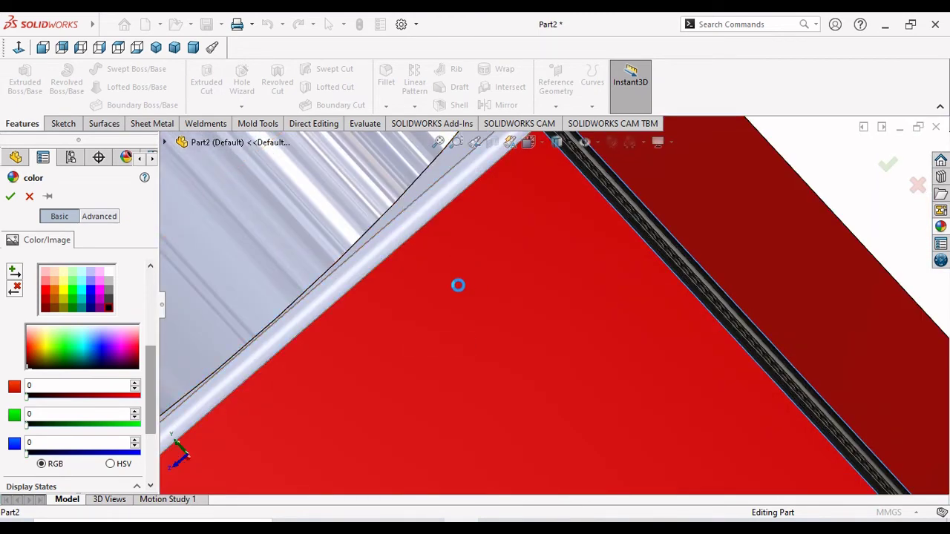
scroll(486, 269, "up", 2)
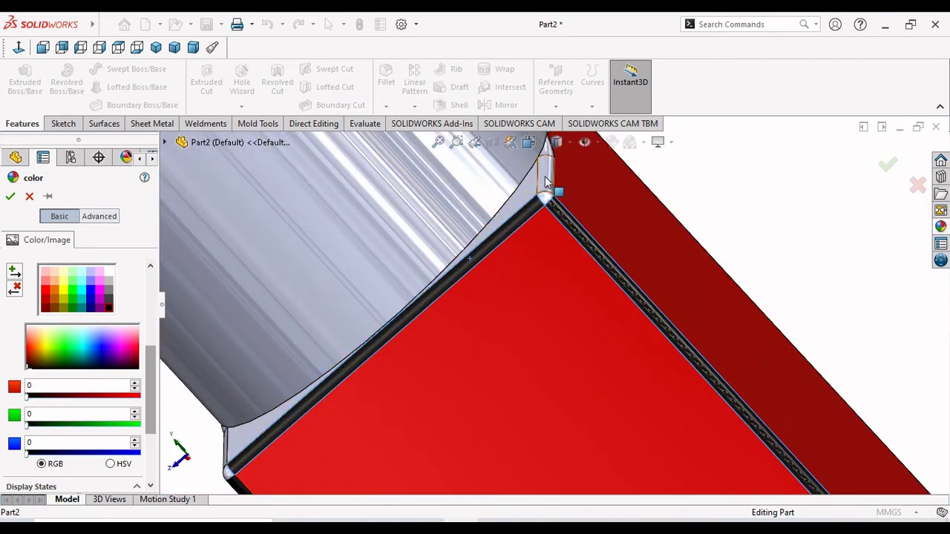
Paint the rounded face beside the pin black and fit the whole hook in view
key("ctrl+Down")
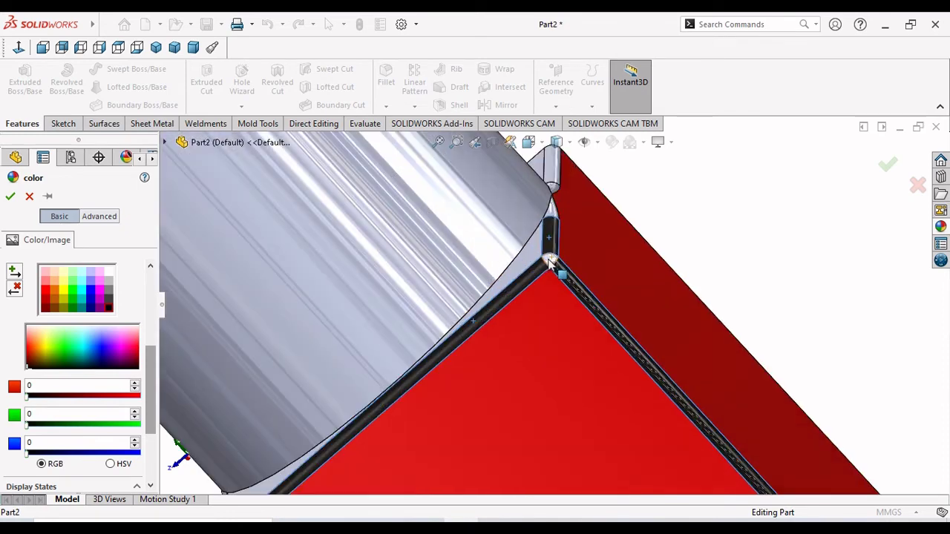
scroll(549, 261, "down", 1)
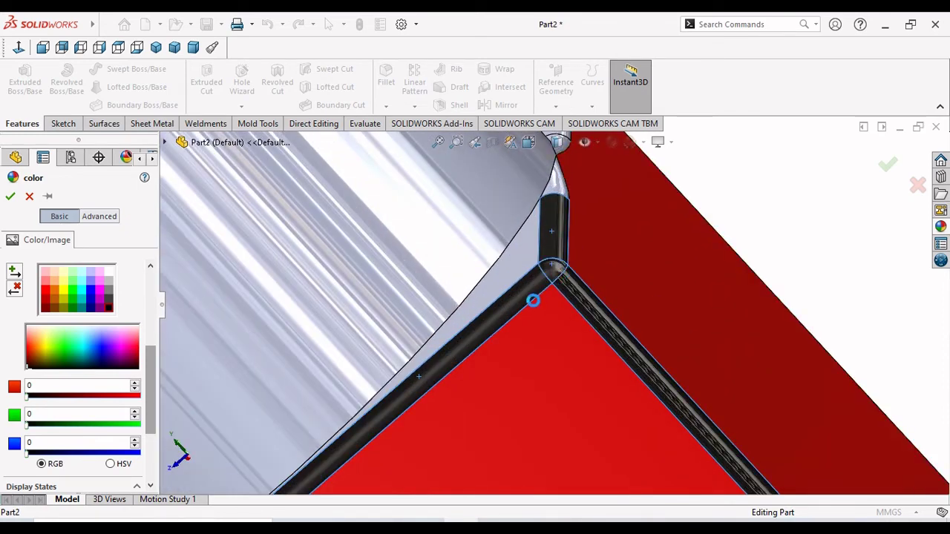
scroll(547, 295, "up", 1)
mouse_move(644, 205)
middle_mouse_down()
mouse_move(613, 276)
mouse_move(494, 261)
middle_mouse_up()
left_click(452, 313)
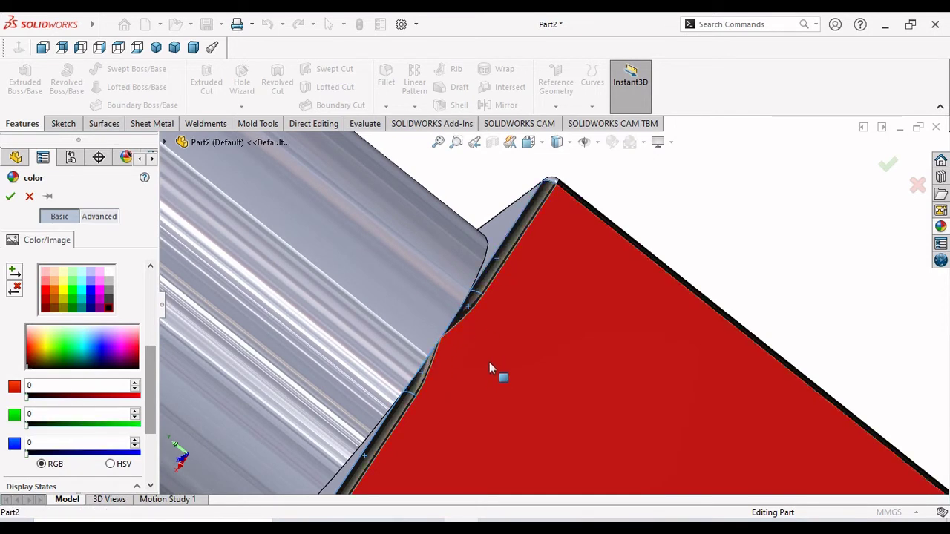
key("f")
middle_click_drag(503, 385, 615, 335)
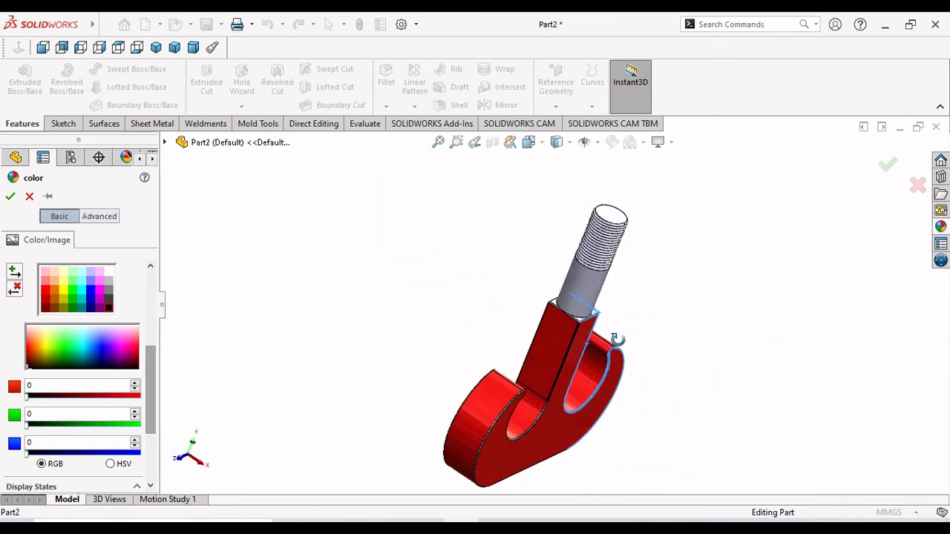
Turn the hook side-on and paint the inner curve's lower-lip fillet face black (RGB 0,0,0)
scroll(579, 315, "down", 3)
scroll(559, 309, "down", 3)
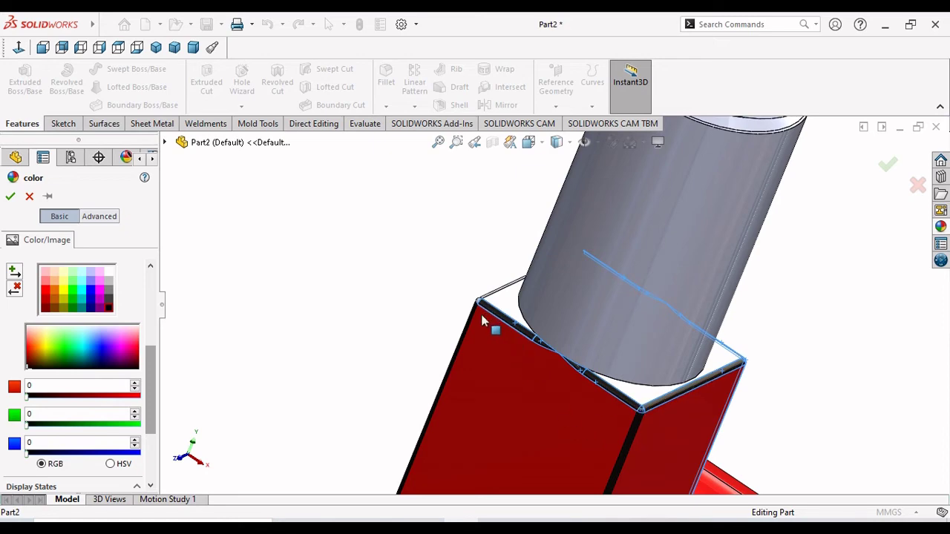
middle_click_drag(482, 320, 519, 215)
scroll(519, 215, "down", 3)
scroll(480, 216, "down", 2)
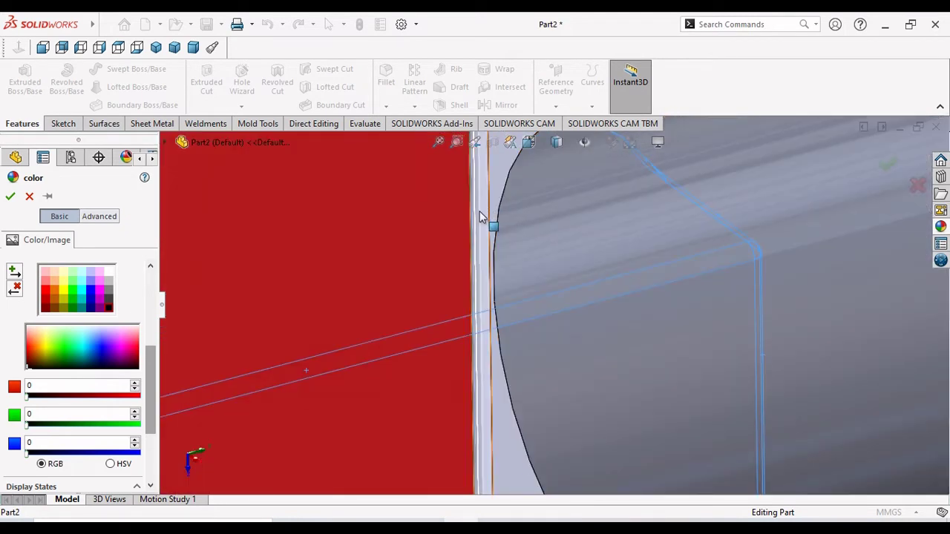
scroll(440, 309, "up", 5)
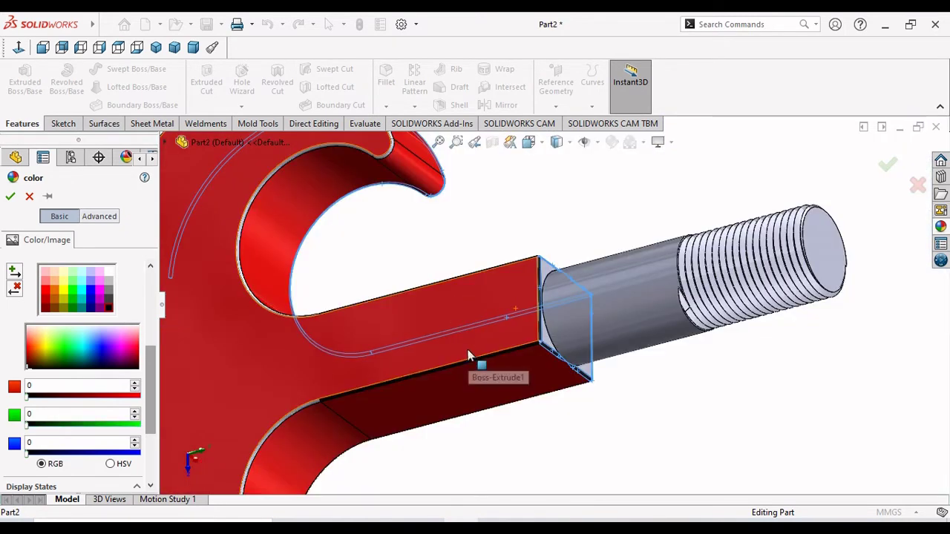
scroll(547, 360, "down", 5)
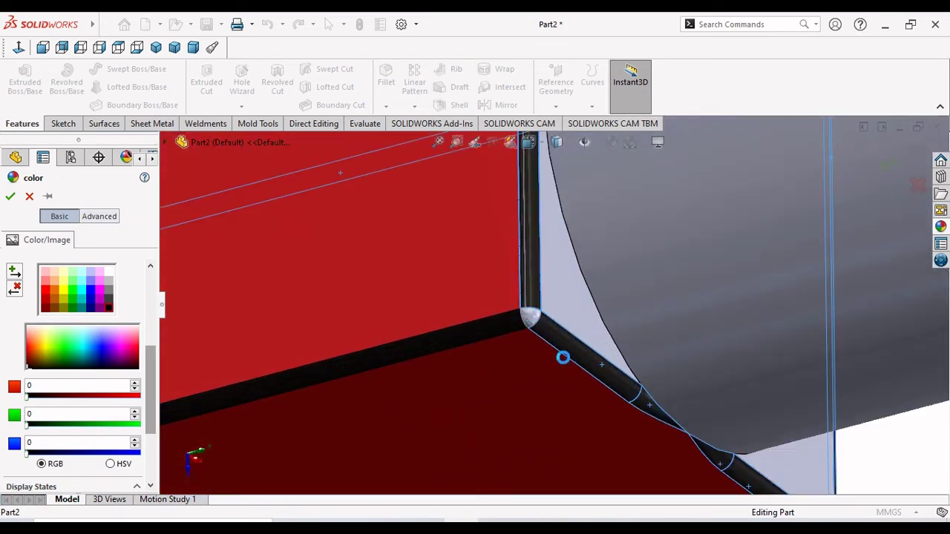
scroll(544, 356, "up", 3)
scroll(546, 346, "up", 3)
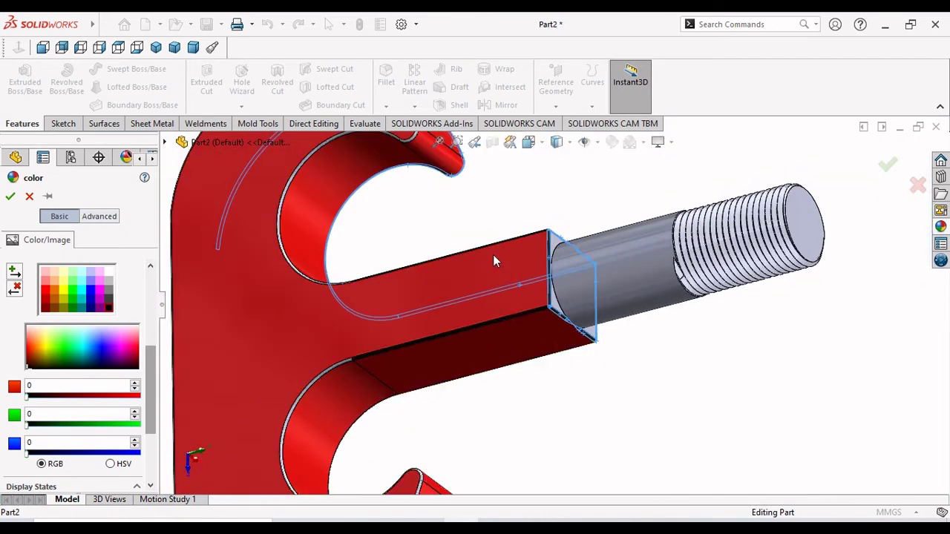
mouse_move(493, 254)
middle_mouse_down()
mouse_move(503, 304)
mouse_move(494, 350)
middle_mouse_up()
scroll(569, 230, "down", 5)
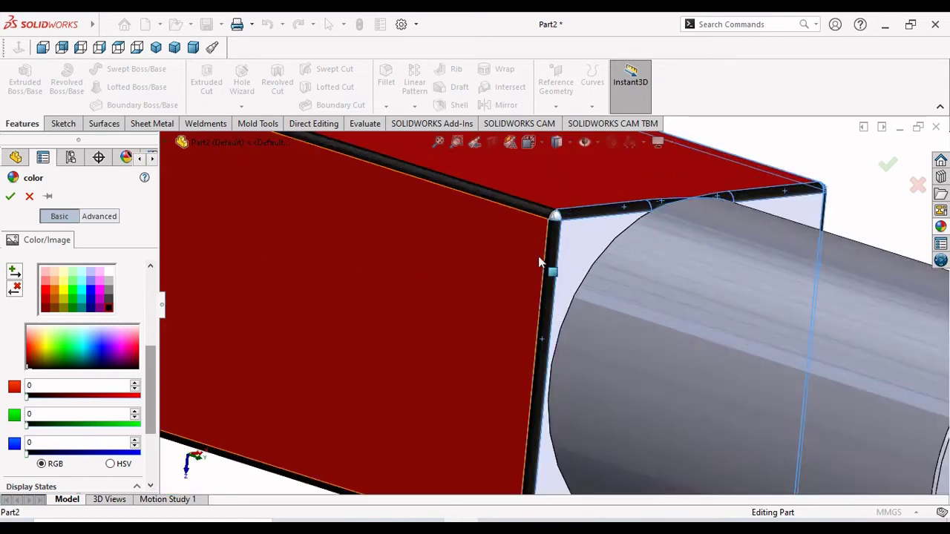
scroll(568, 221, "down", 3)
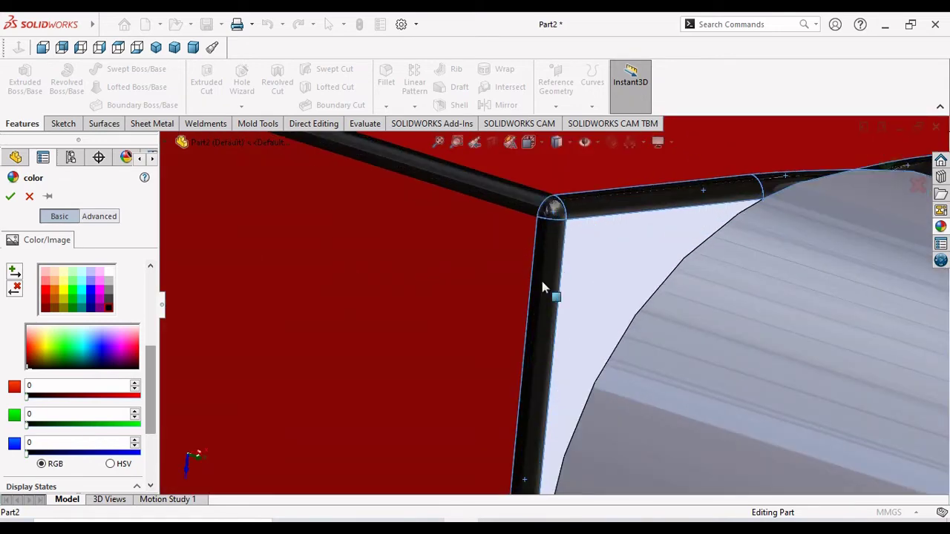
scroll(557, 275, "up", 3)
scroll(587, 275, "up", 3)
mouse_move(594, 282)
middle_mouse_down()
mouse_move(612, 291)
mouse_move(568, 318)
middle_mouse_up()
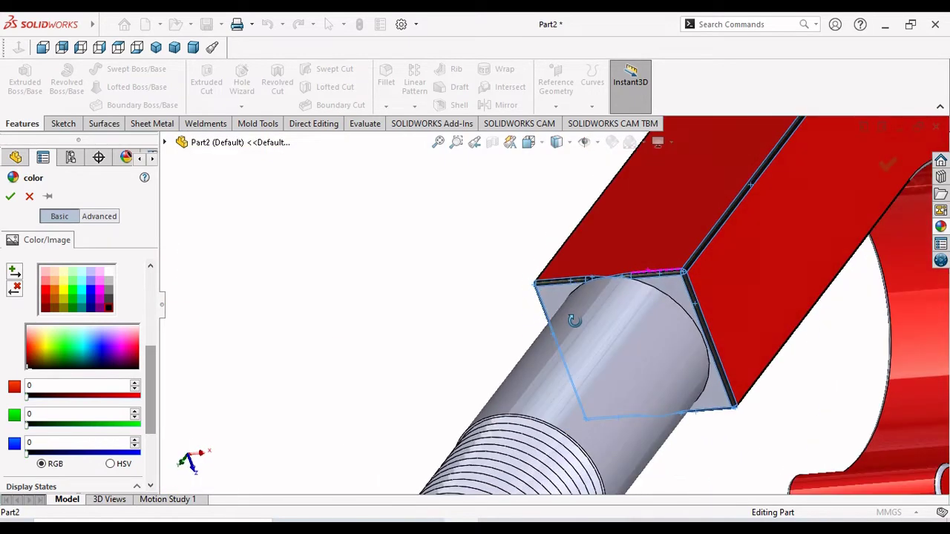
scroll(675, 300, "up", 3)
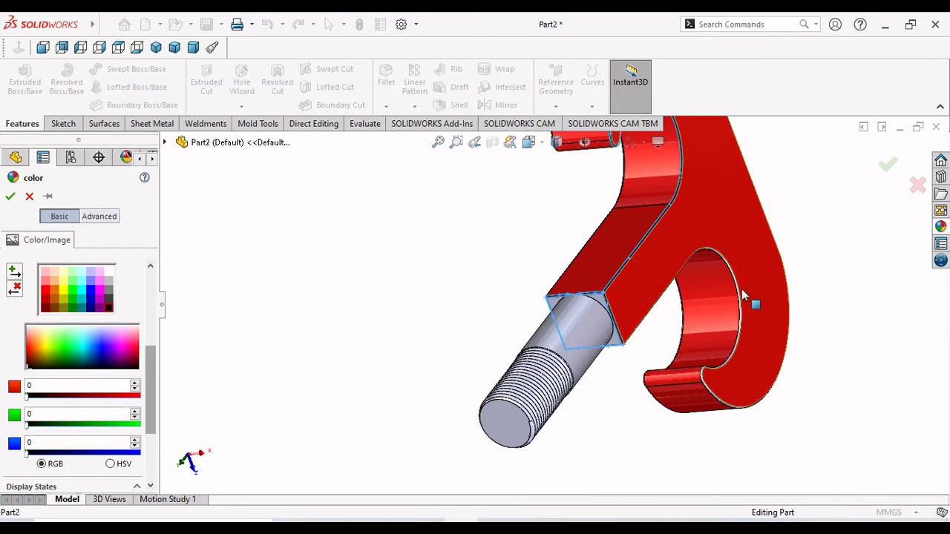
scroll(744, 295, "down", 5)
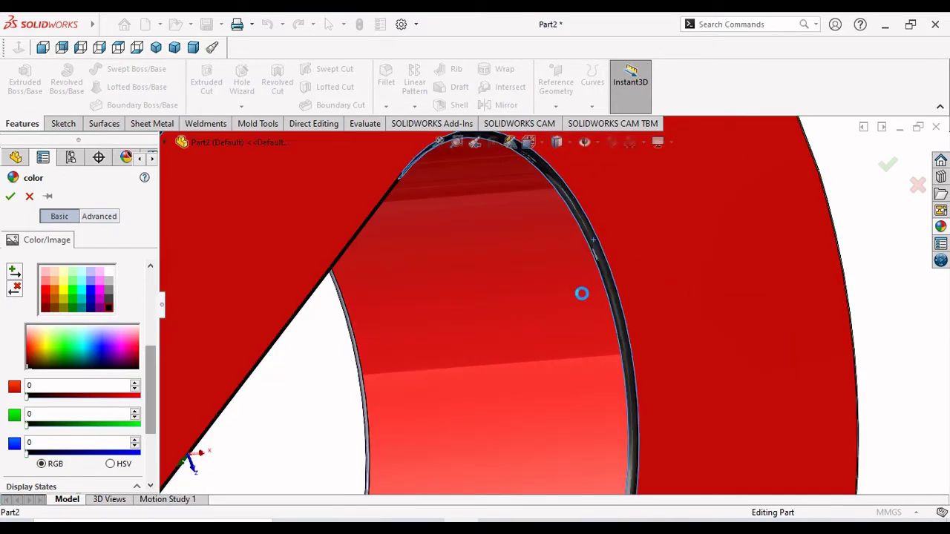
scroll(581, 284, "up", 5)
scroll(529, 434, "down", 5)
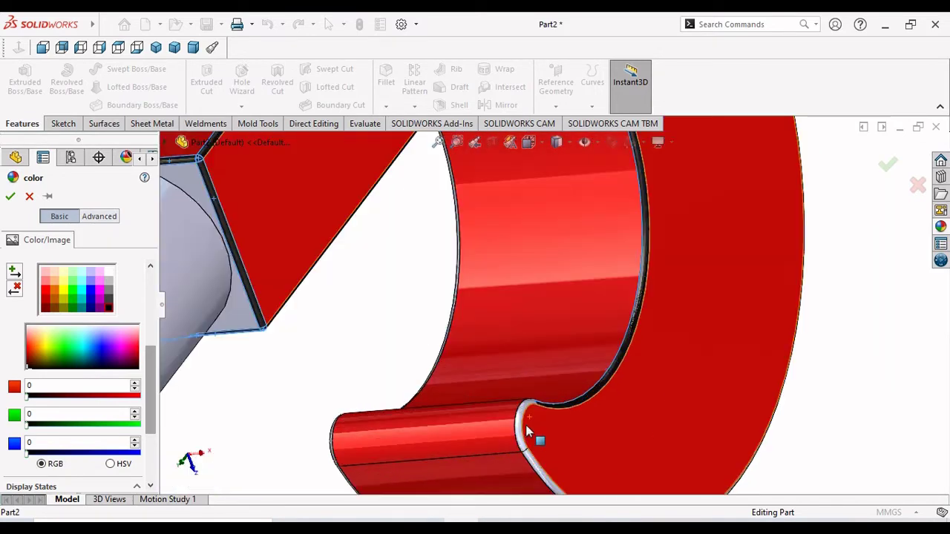
scroll(527, 430, "down", 2)
left_click(512, 393)
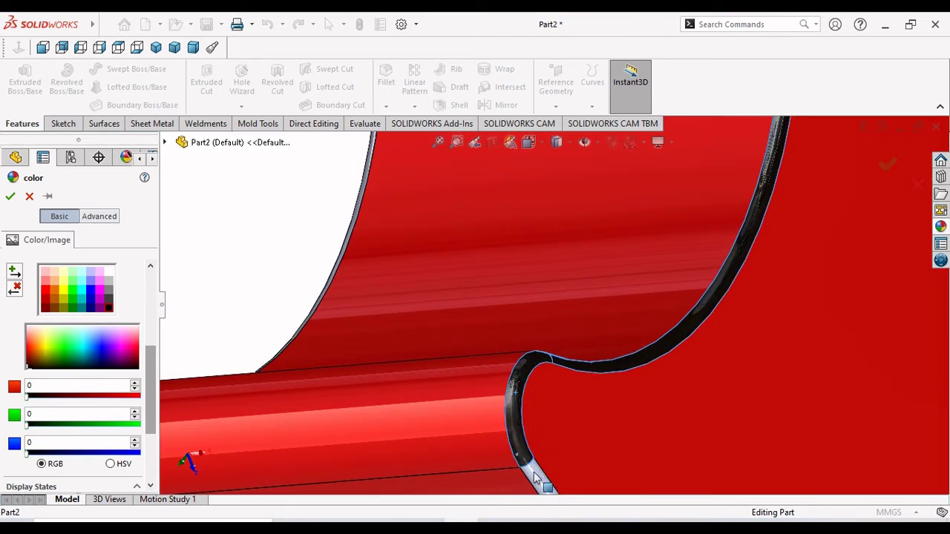
scroll(509, 441, "up", 3)
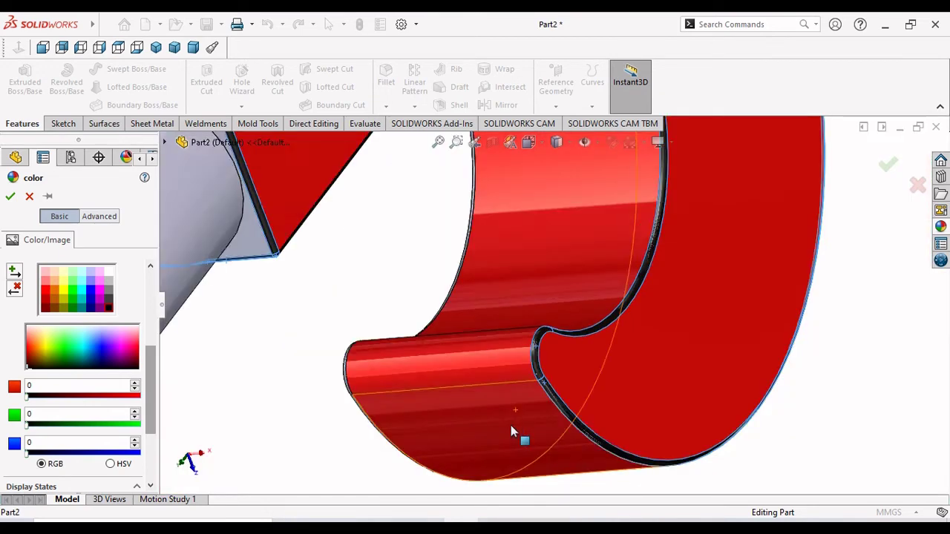
scroll(511, 425, "up", 2)
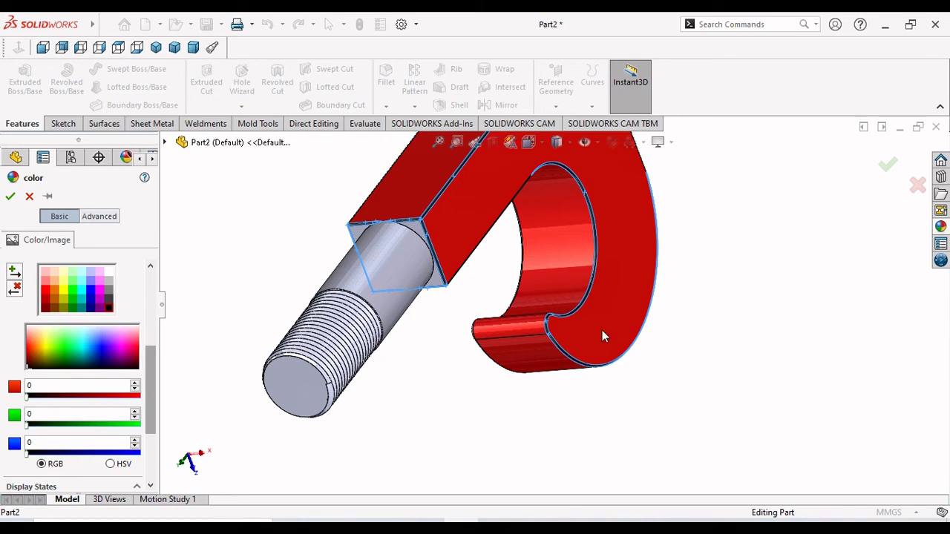
Paint the curved Fillet1 face and the inner curved edge loop black
mouse_move(700, 368)
middle_mouse_down()
mouse_move(624, 381)
mouse_move(630, 350)
mouse_move(676, 324)
mouse_move(560, 179)
middle_mouse_up()
scroll(559, 174, "down", 4)
scroll(562, 193, "down", 2)
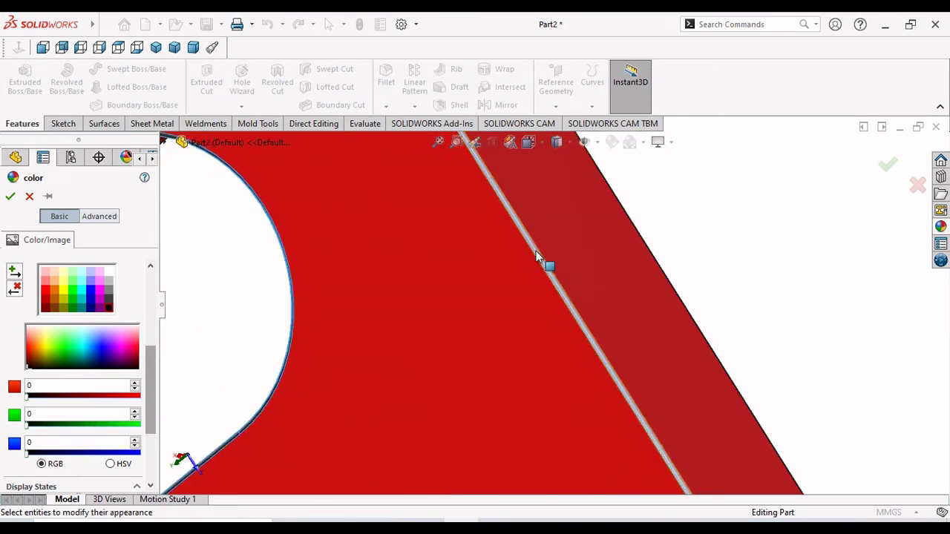
scroll(555, 314, "up", 5)
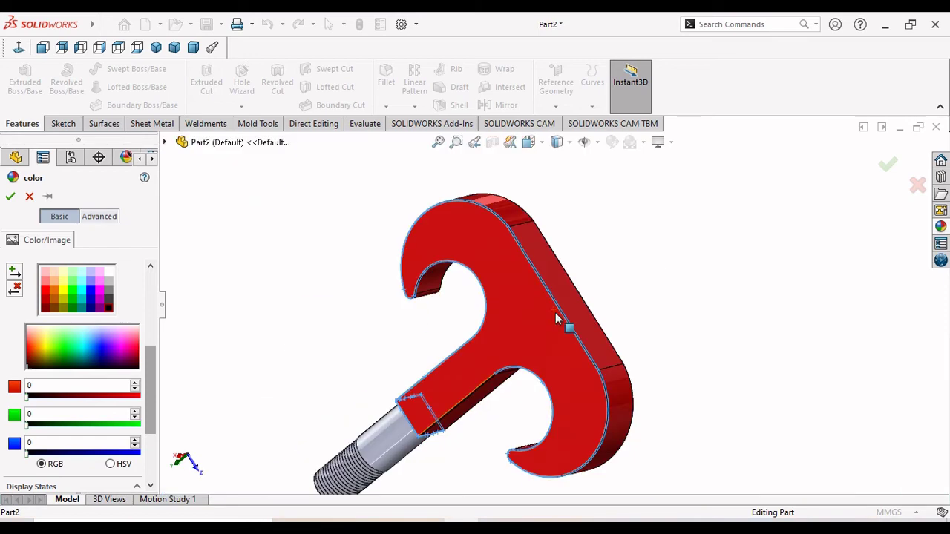
scroll(481, 216, "down", 2)
scroll(486, 253, "down", 2)
scroll(504, 304, "down", 2)
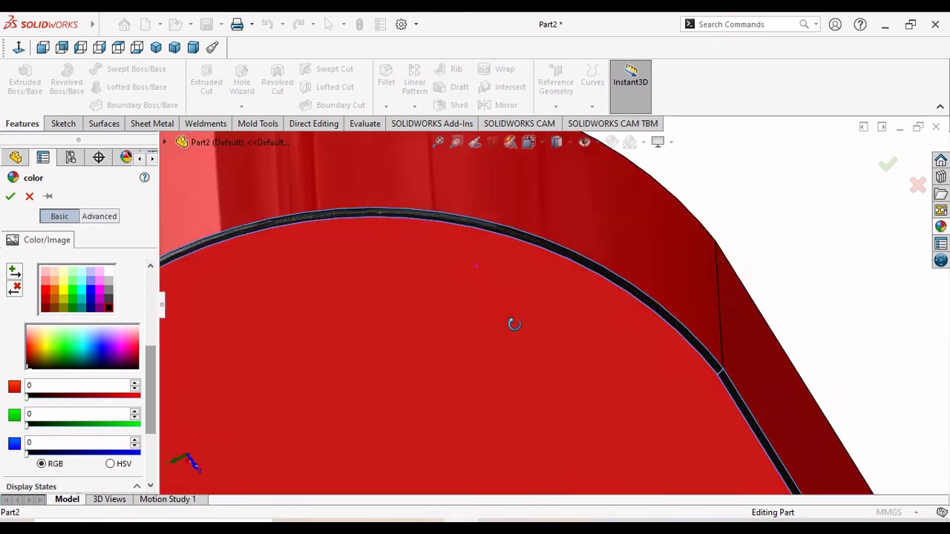
scroll(523, 348, "up", 3)
scroll(492, 327, "up", 1)
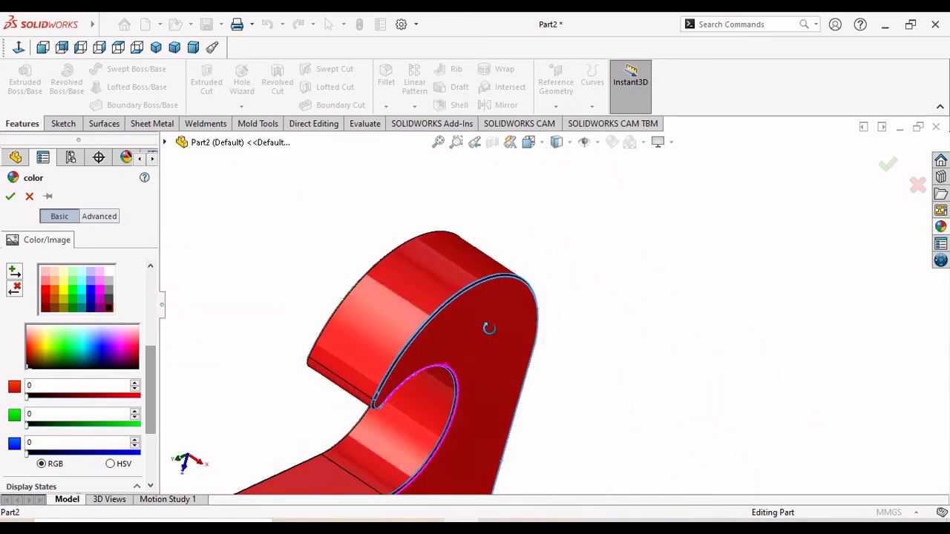
scroll(508, 294, "up", 1)
scroll(488, 297, "down", 2)
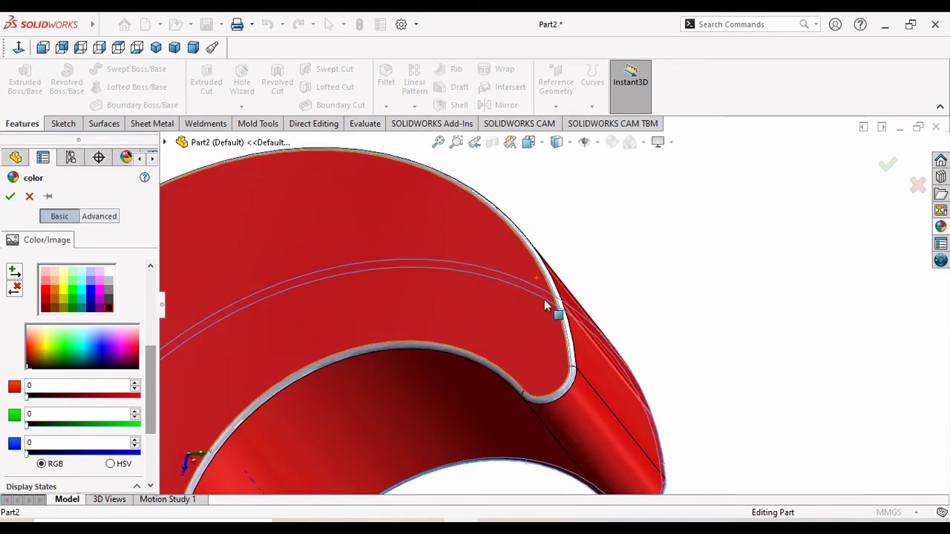
left_click(566, 326)
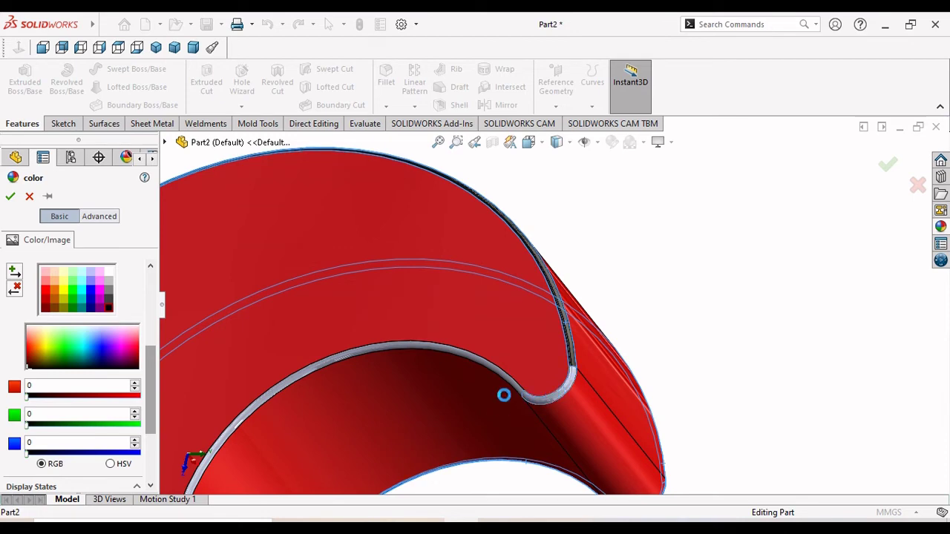
left_click(519, 400)
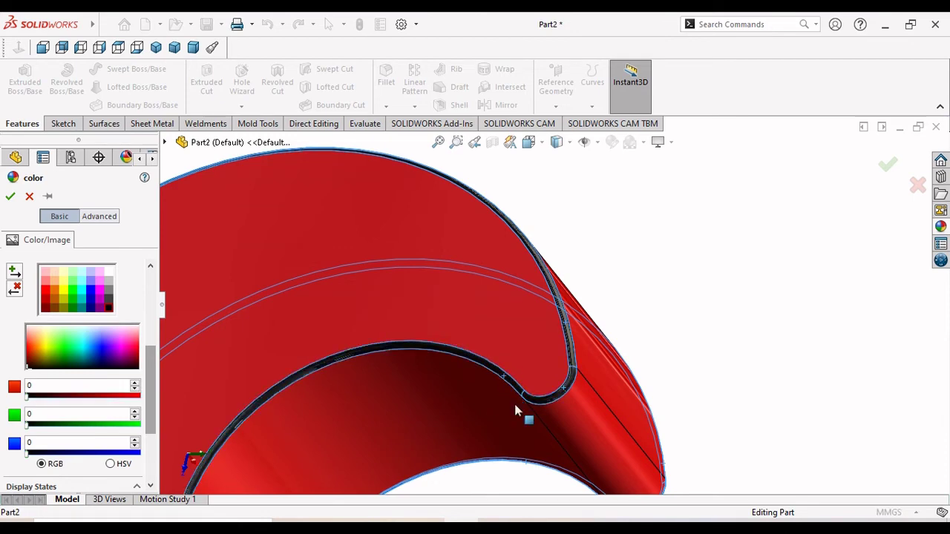
scroll(517, 410, "up", 2)
scroll(515, 401, "up", 2)
Inspect the hook from several angles to check the black edges, then accept the colour changes
middle_click_drag(512, 412, 509, 482)
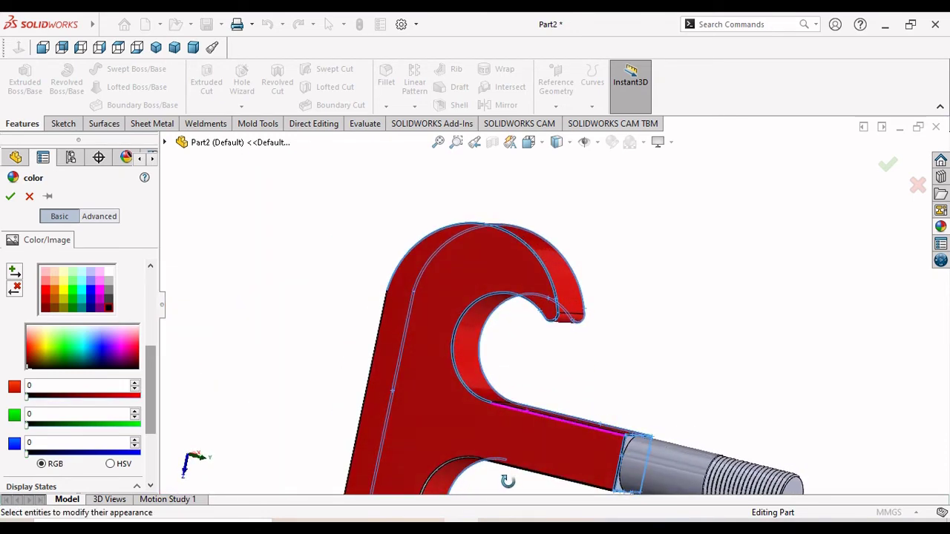
scroll(519, 453, "down", 3)
scroll(508, 401, "down", 3)
scroll(513, 371, "up", 3)
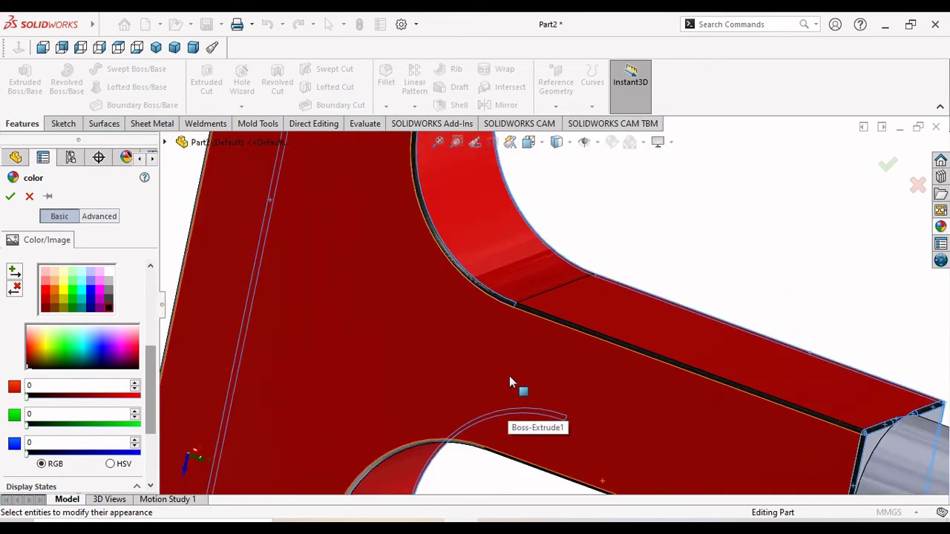
scroll(510, 382, "up", 3)
mouse_move(515, 441)
middle_mouse_down()
mouse_move(494, 312)
mouse_move(484, 323)
middle_mouse_up()
scroll(486, 319, "down", 5)
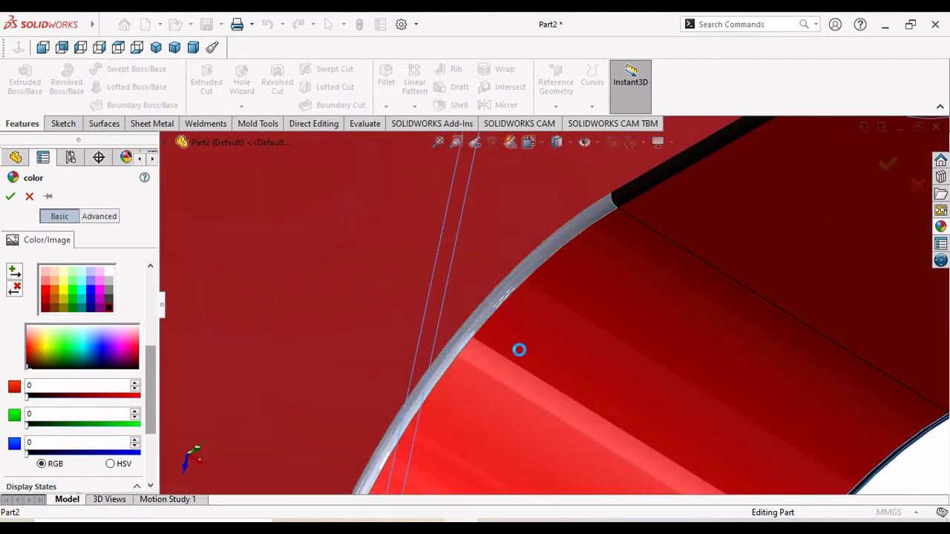
scroll(499, 356, "up", 3)
scroll(501, 360, "up", 2)
middle_click_drag(674, 393, 713, 407)
scroll(779, 390, "up", 3)
scroll(754, 360, "down", 5)
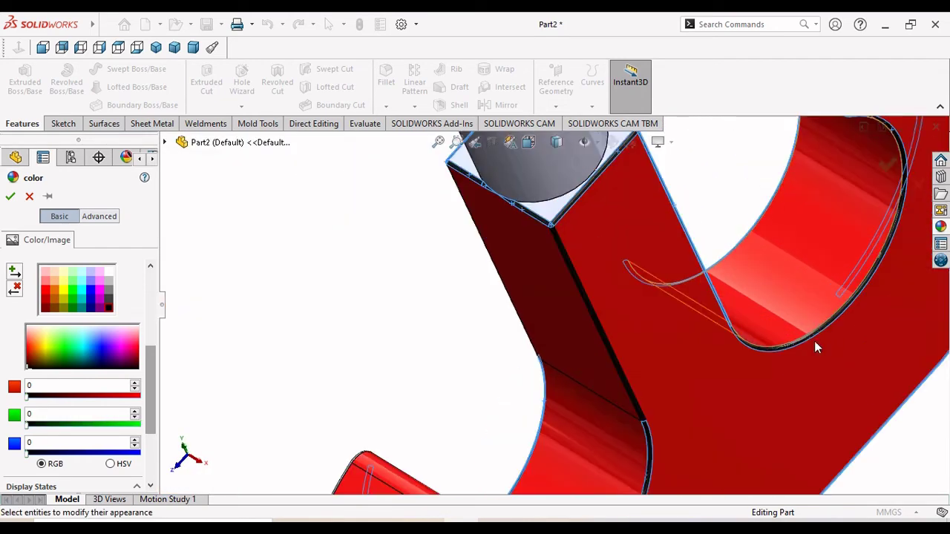
scroll(802, 404, "up", 3)
mouse_move(833, 415)
middle_mouse_down()
mouse_move(735, 361)
mouse_move(656, 333)
mouse_move(624, 380)
mouse_move(549, 392)
mouse_move(507, 386)
mouse_move(485, 348)
mouse_move(517, 311)
mouse_move(497, 346)
middle_mouse_up()
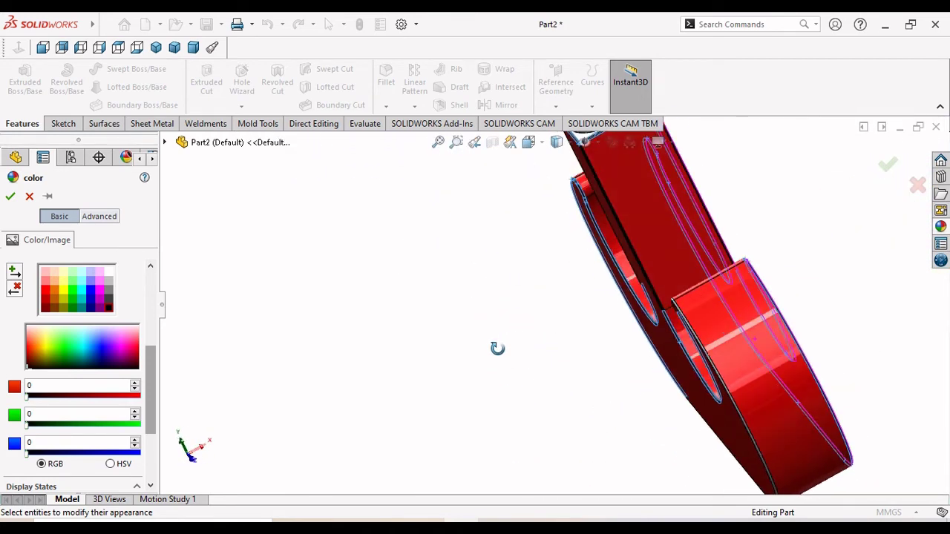
left_click(62, 47)
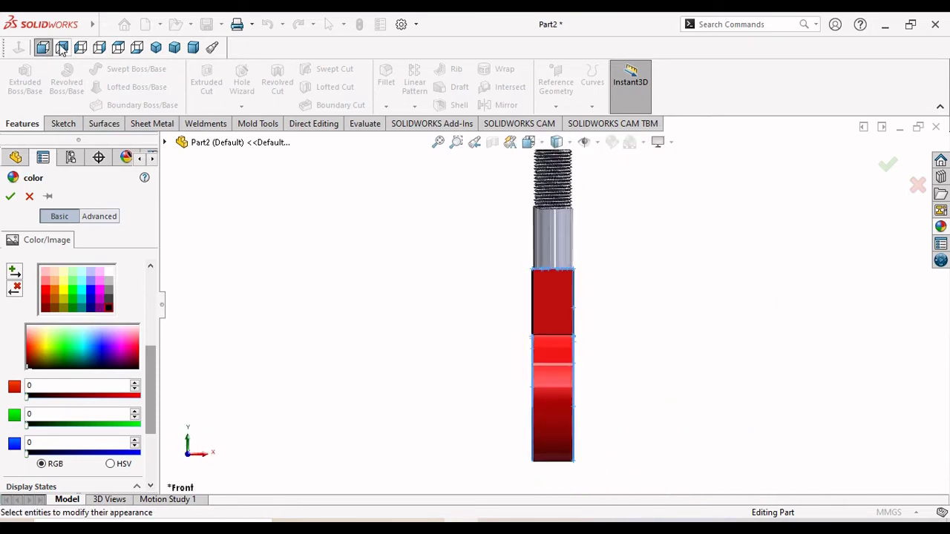
mouse_move(321, 274)
middle_mouse_down()
mouse_move(572, 364)
mouse_move(642, 339)
mouse_move(546, 436)
mouse_move(3, 169)
middle_mouse_up()
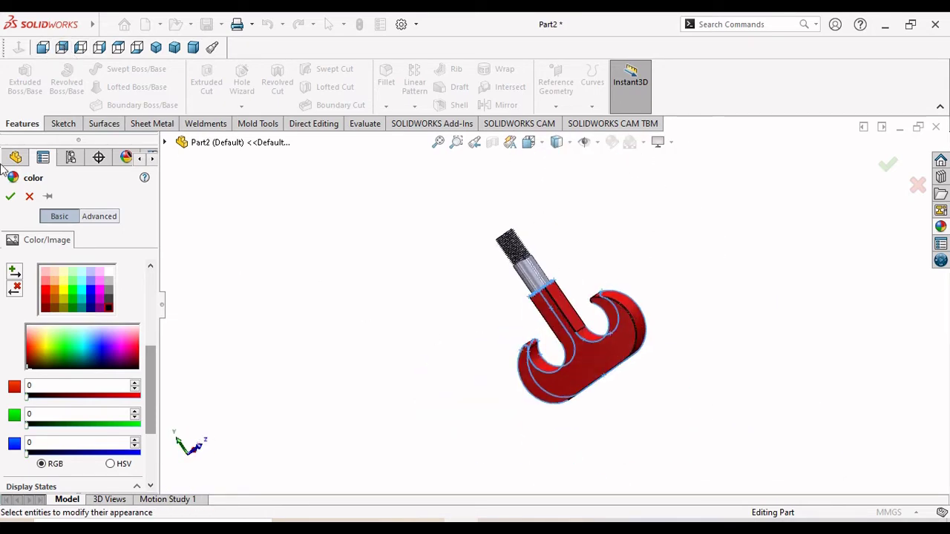
left_click(11, 197)
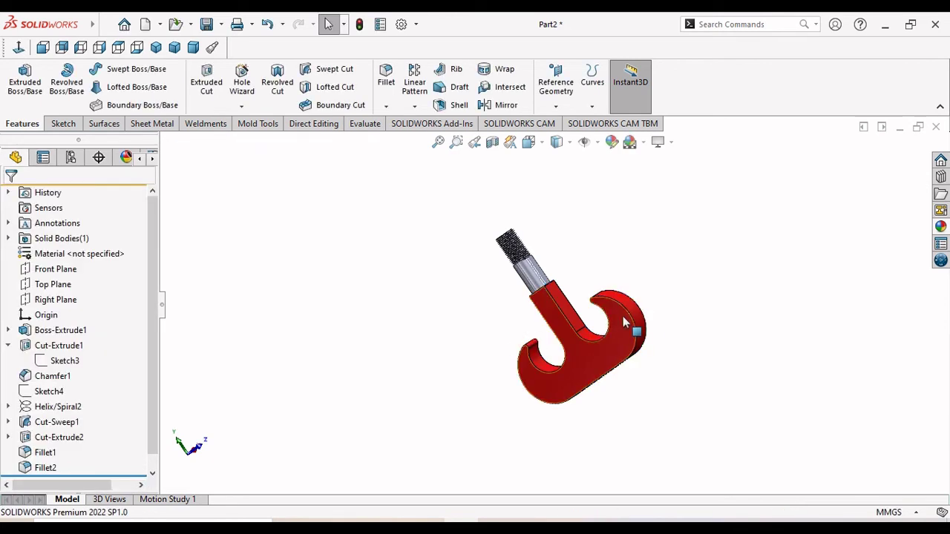
Make the Fillet1 face on the hook's outer curve black, then orbit back to the front
scroll(623, 319, "down", 5)
scroll(615, 315, "down", 5)
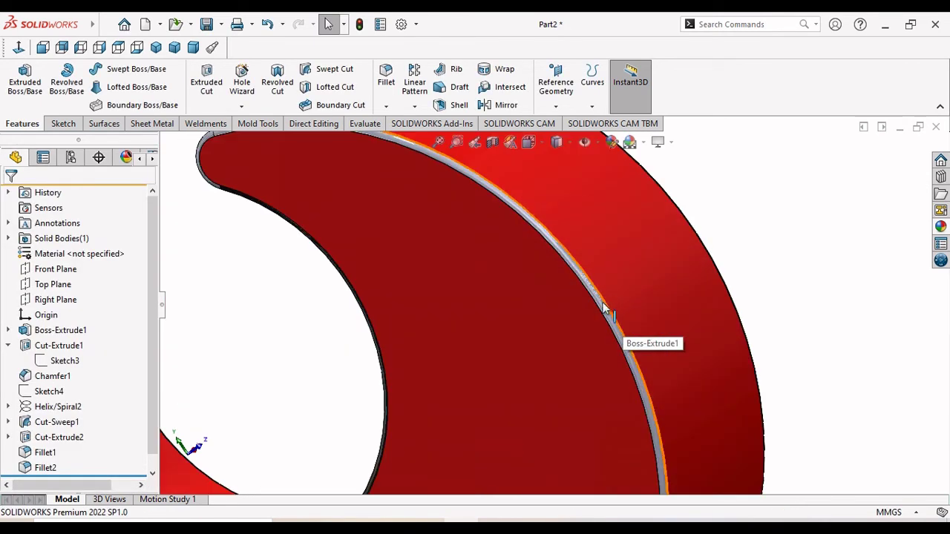
left_click(601, 305)
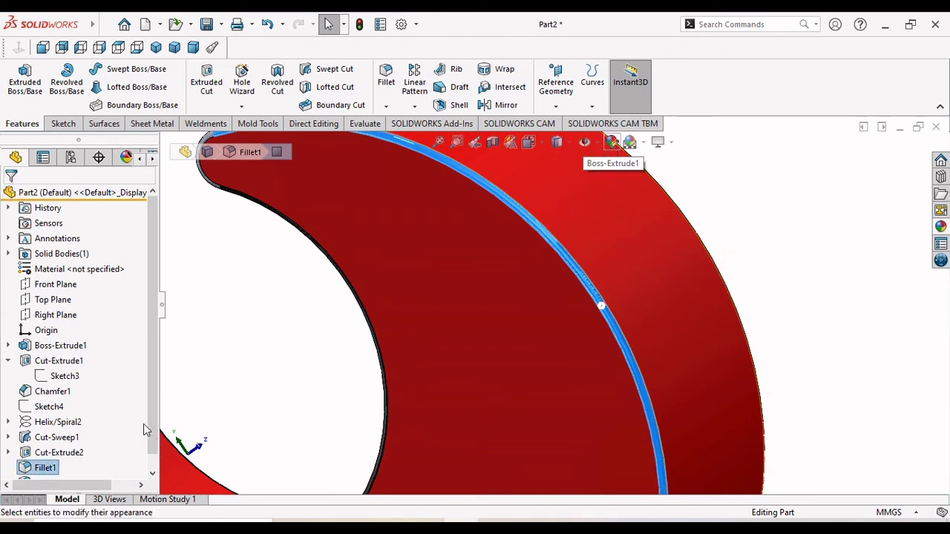
key("Escape")
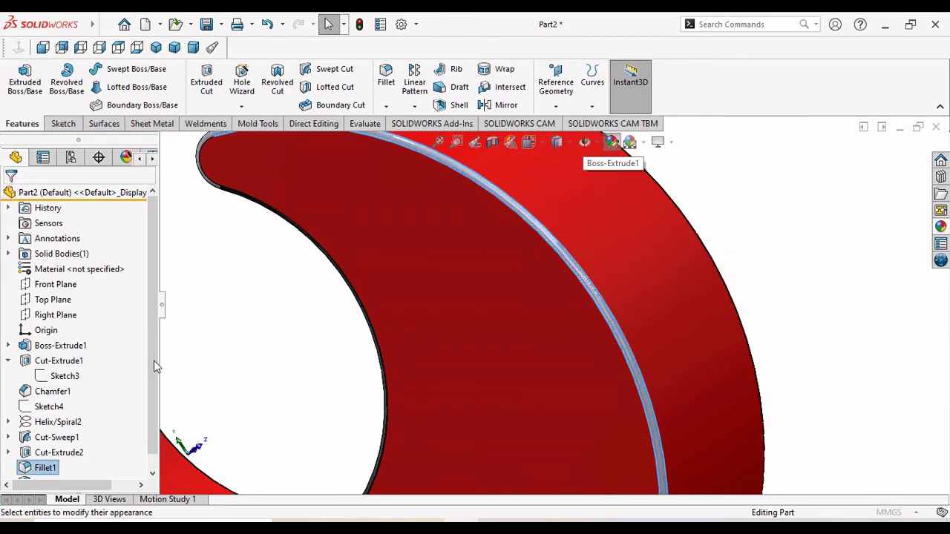
scroll(143, 385, "down", 5)
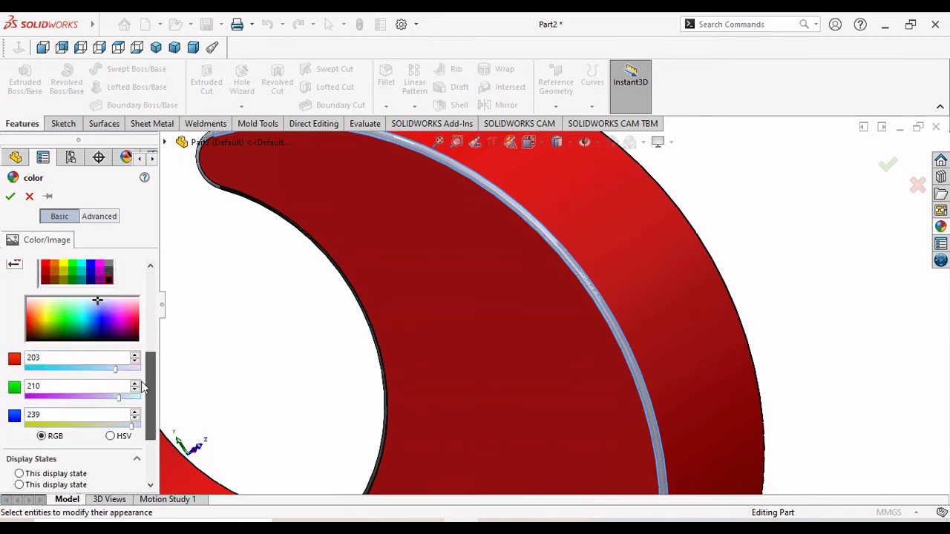
left_click(108, 280)
mouse_move(375, 390)
middle_mouse_down()
mouse_move(549, 399)
mouse_move(646, 384)
mouse_move(670, 364)
mouse_move(568, 428)
mouse_move(648, 409)
mouse_move(613, 394)
mouse_move(564, 396)
mouse_move(727, 346)
middle_mouse_up()
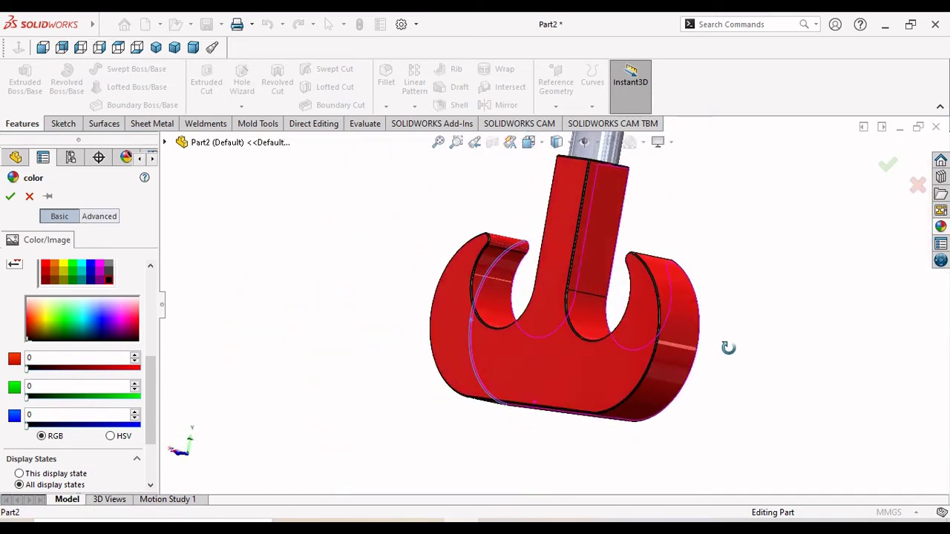
left_click(10, 196)
scroll(512, 401, "up", 3)
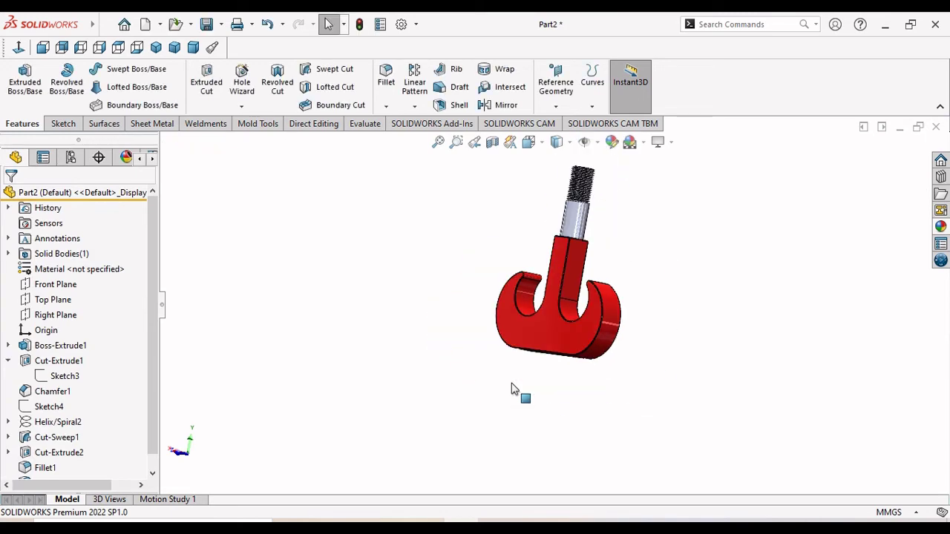
middle_click_drag(581, 213, 664, 333)
mouse_move(631, 371)
middle_mouse_down()
mouse_move(546, 310)
mouse_move(564, 304)
middle_mouse_up()
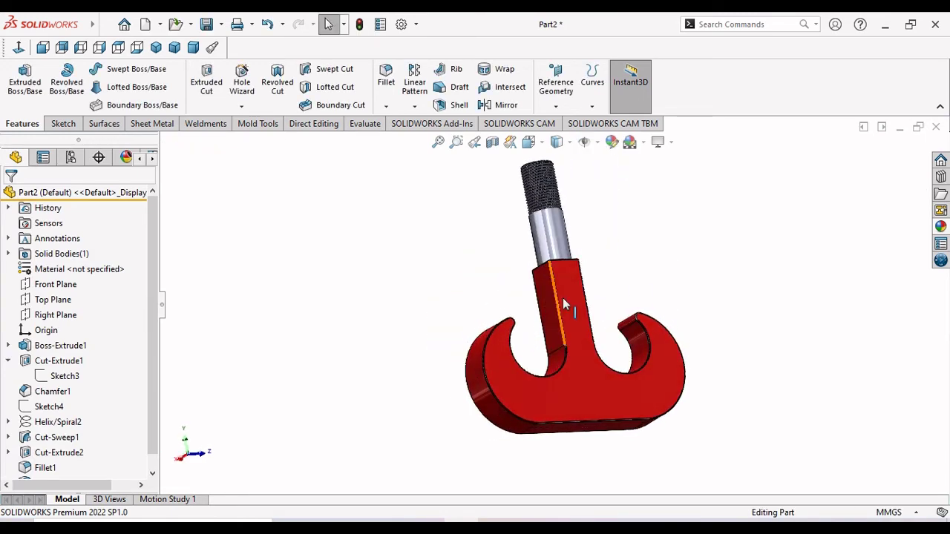
Toggle the realistic and hardware-accelerated shading display options, then orbit the hook to a new angle
left_click(671, 142)
left_click(675, 158)
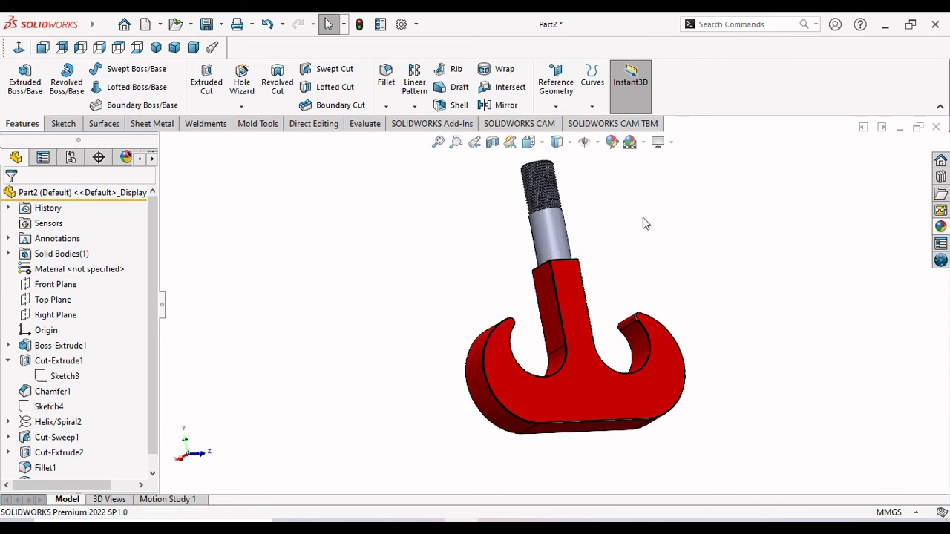
left_click(673, 142)
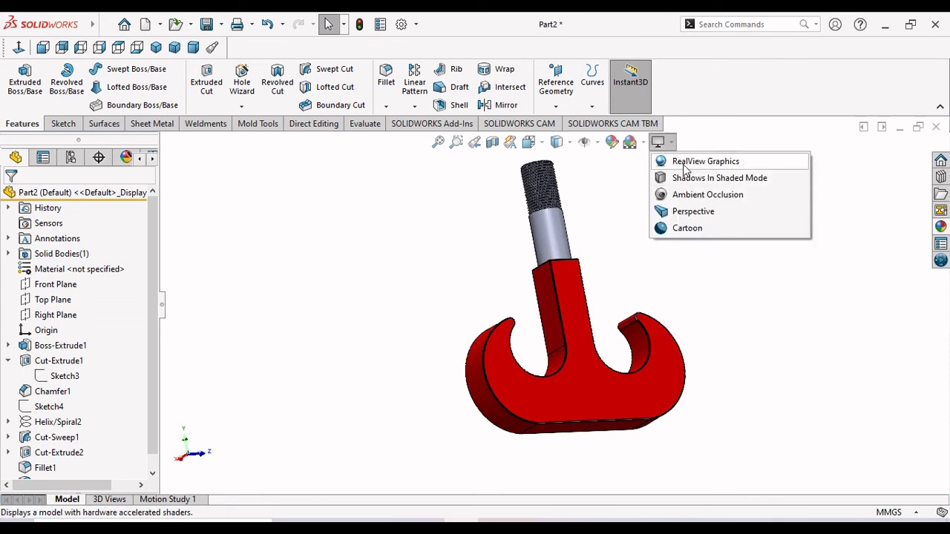
left_click(673, 161)
scroll(705, 329, "up", 2)
mouse_move(705, 328)
middle_mouse_down()
mouse_move(685, 381)
mouse_move(655, 299)
mouse_move(614, 326)
mouse_move(678, 346)
mouse_move(619, 245)
middle_mouse_up()
Select the thin fillet face at the hook tip and change its colour from light blue to black
scroll(614, 327, "down", 3)
scroll(603, 249, "down", 5)
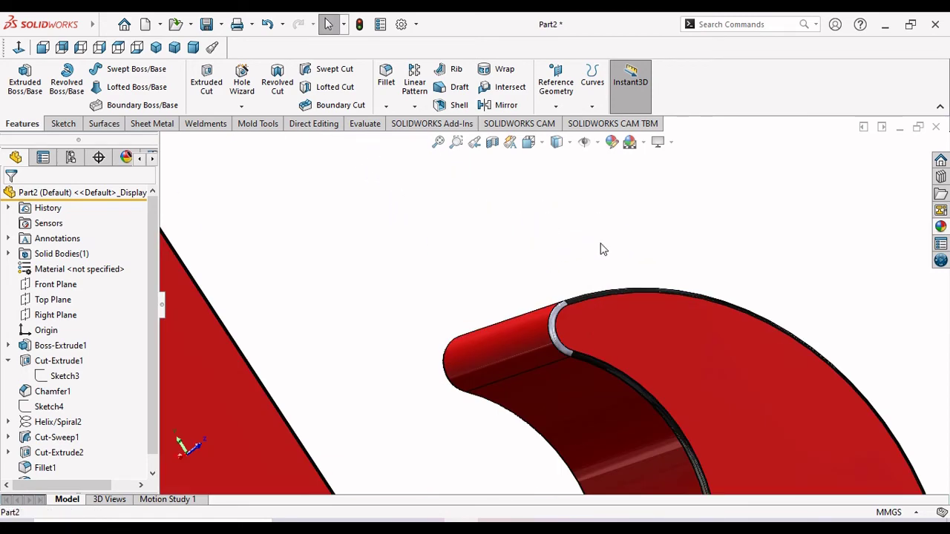
left_click(555, 328)
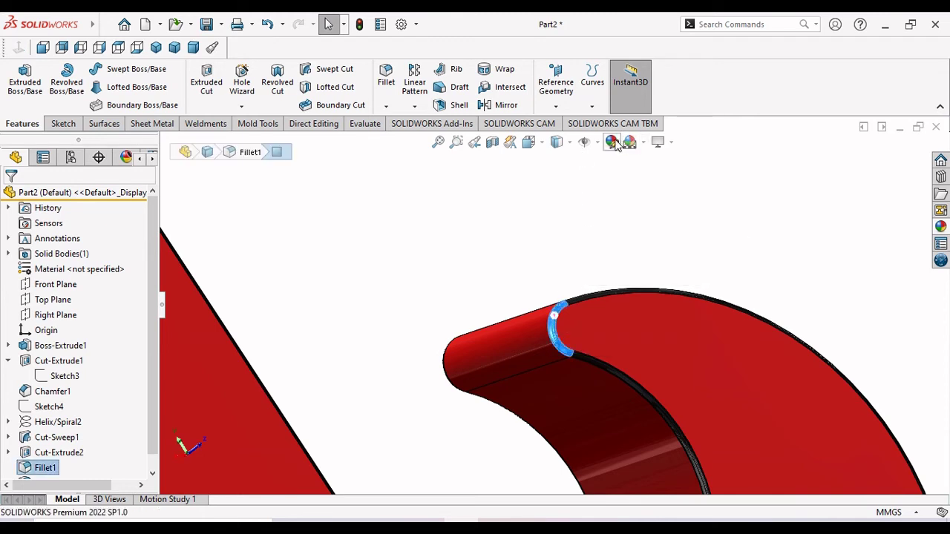
left_click(398, 392)
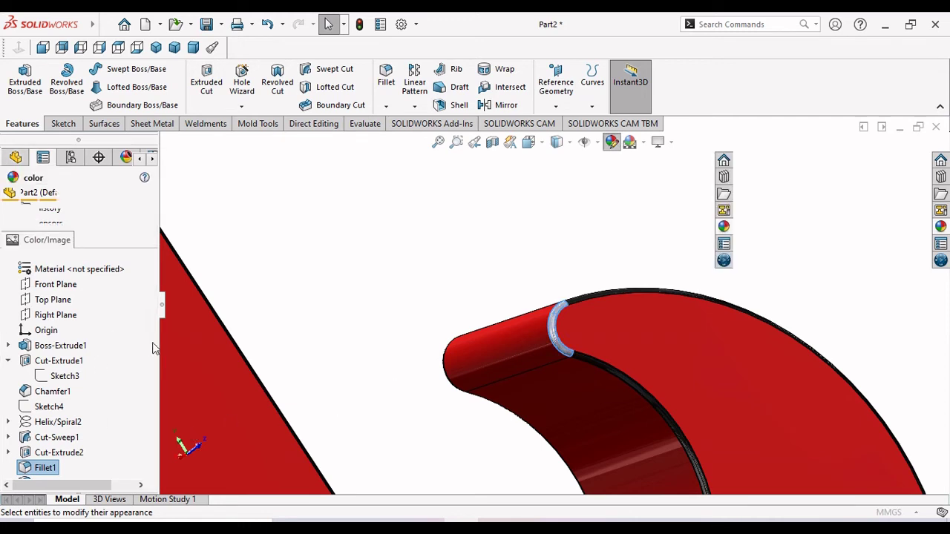
left_click(148, 403)
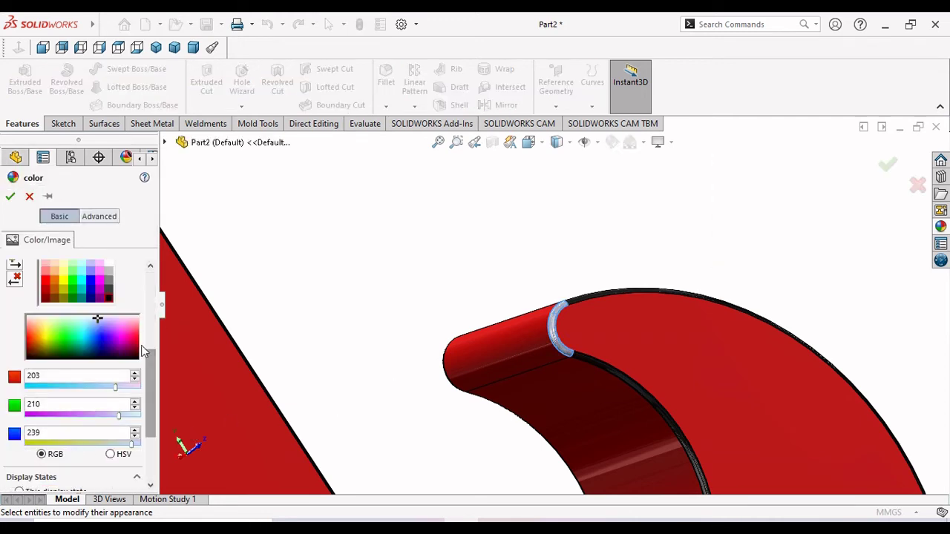
left_click(108, 299)
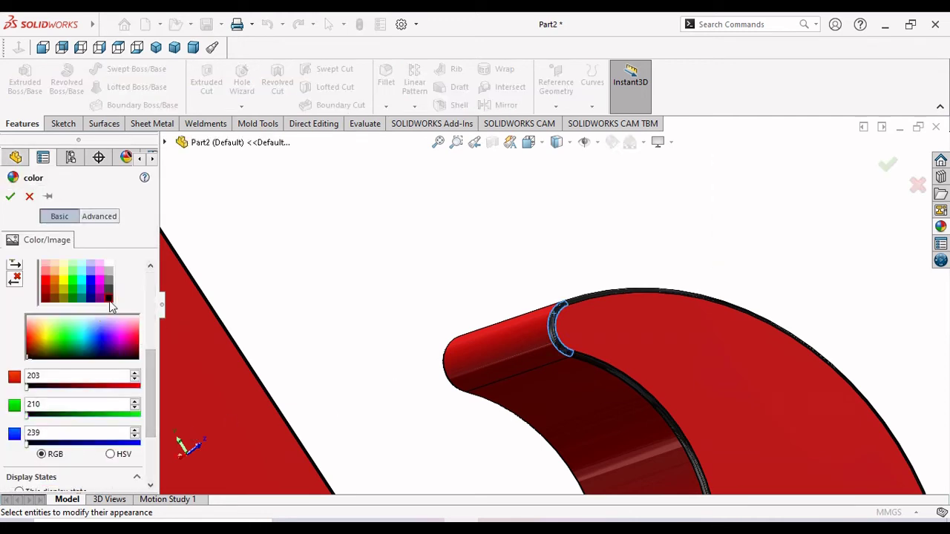
left_click(9, 196)
left_click(482, 341)
left_click(446, 299)
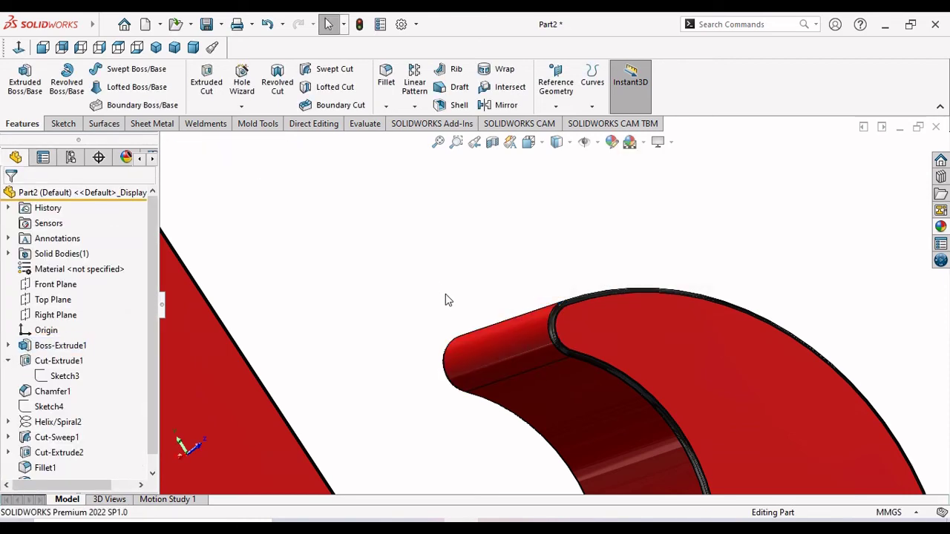
Zoom and orbit to inspect the hook tip, then switch to the isometric view
scroll(560, 385, "up", 3)
scroll(562, 375, "up", 2)
scroll(478, 403, "down", 2)
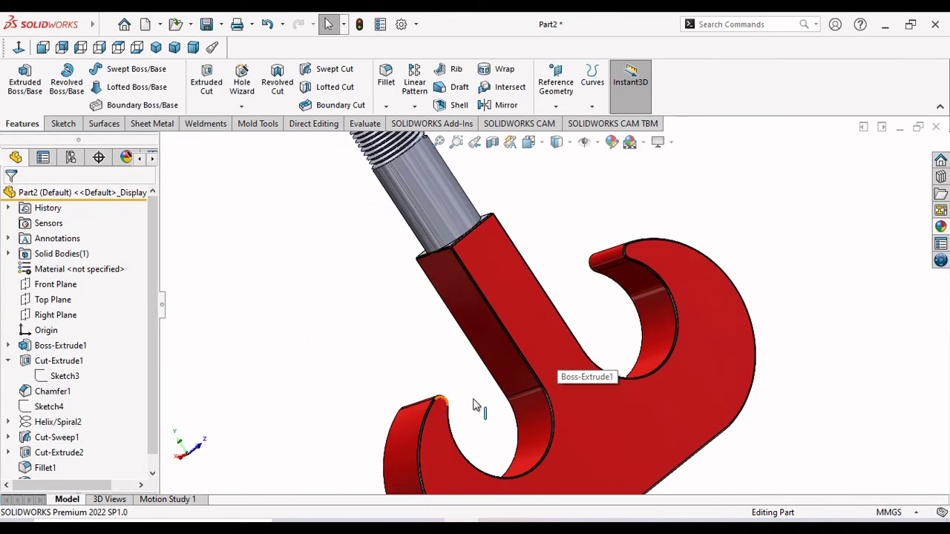
scroll(454, 436, "down", 3)
scroll(454, 436, "down", 2)
scroll(453, 391, "down", 3)
scroll(453, 391, "down", 2)
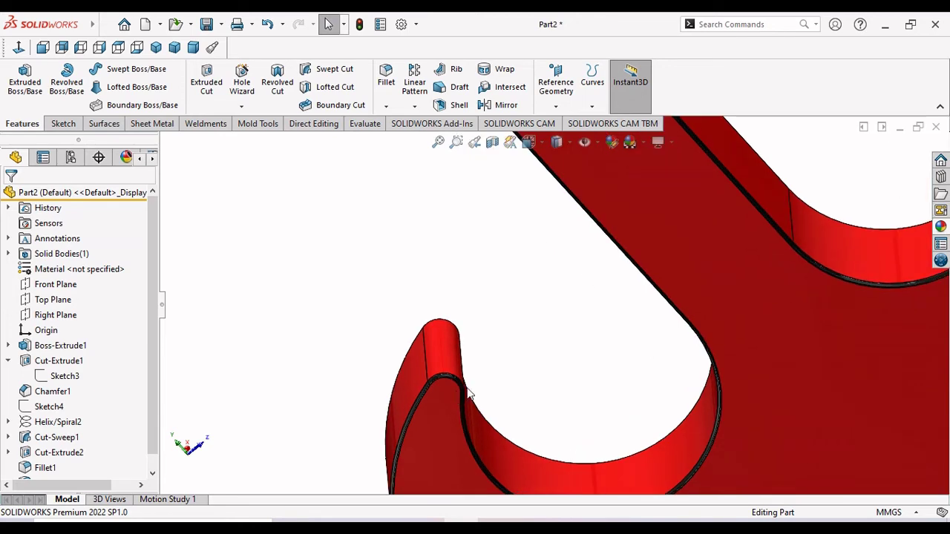
mouse_move(453, 391)
middle_mouse_down()
mouse_move(514, 361)
mouse_move(512, 402)
mouse_move(483, 436)
mouse_move(489, 390)
middle_mouse_up()
scroll(511, 399, "up", 3)
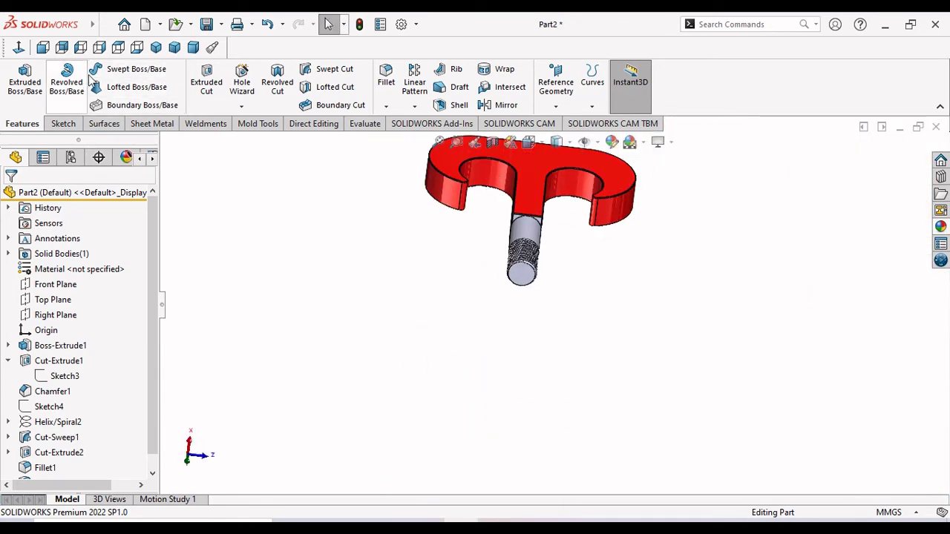
left_click(156, 48)
scroll(599, 234, "down", 2)
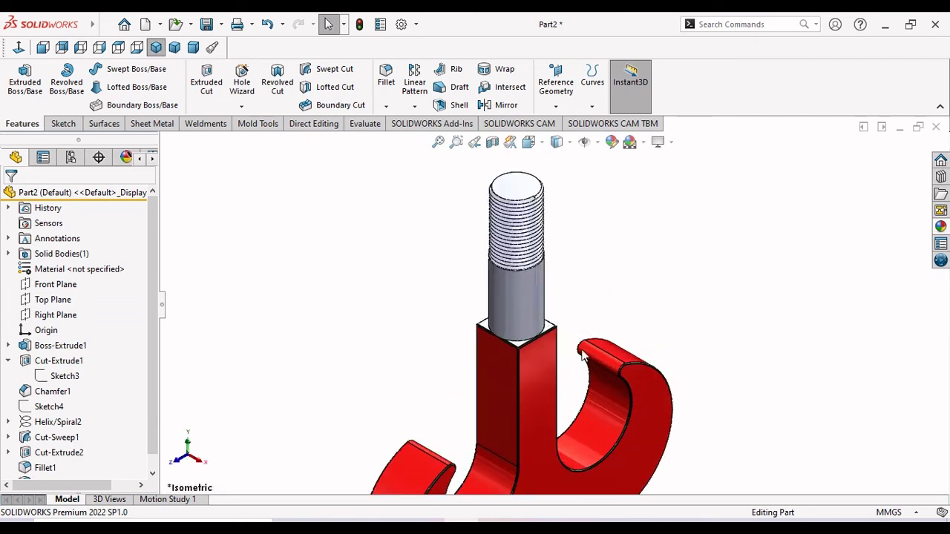
scroll(593, 248, "up", 2)
scroll(572, 386, "down", 2)
scroll(572, 389, "down", 2)
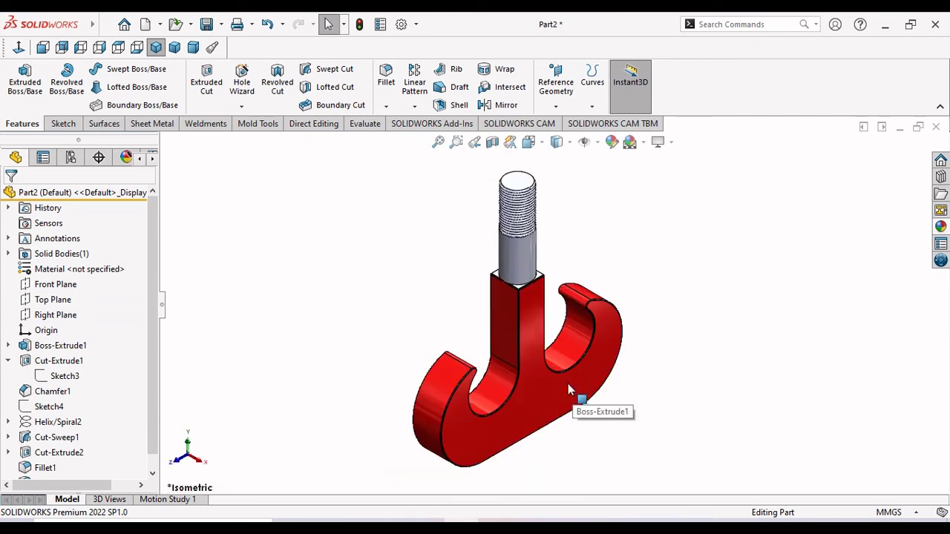
scroll(566, 383, "up", 2)
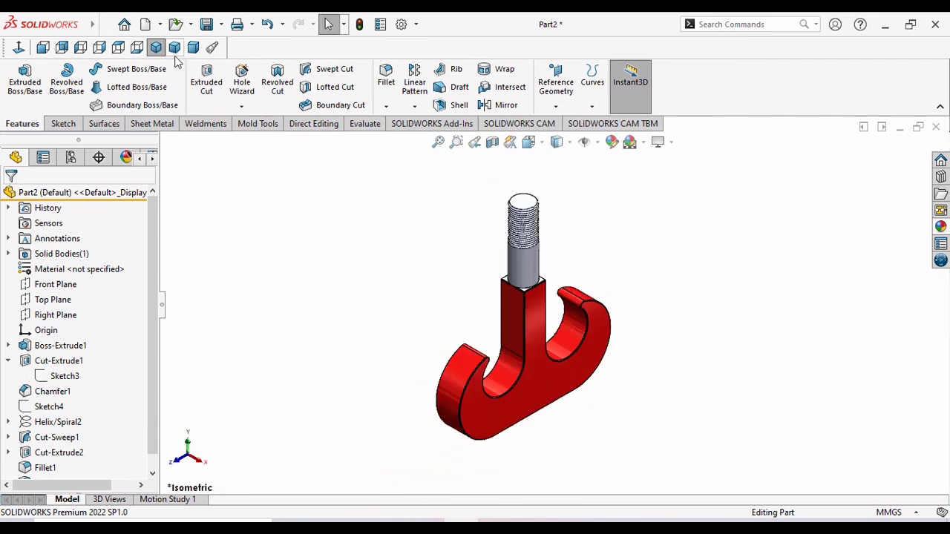
Show the hook from the Front, then the Left view, zoomed to fit the window
left_click(43, 48)
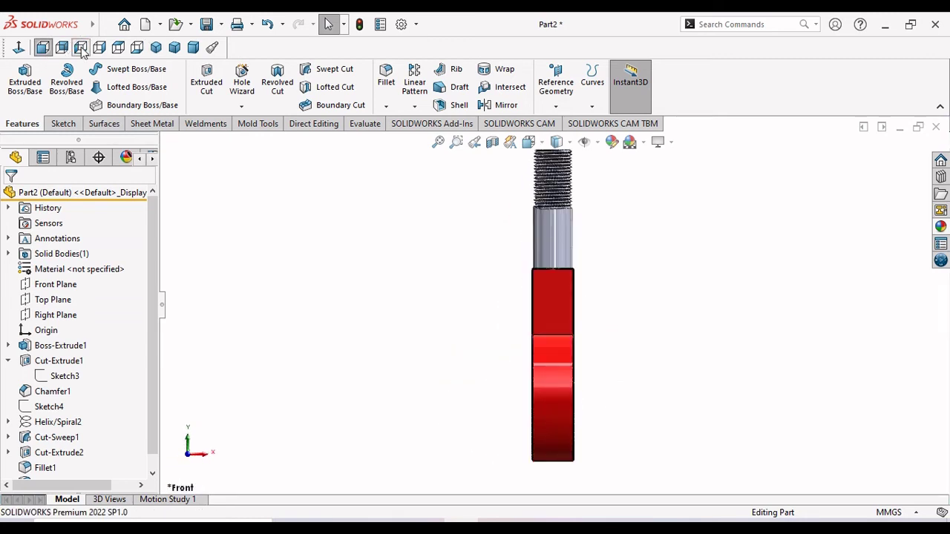
left_click(81, 47)
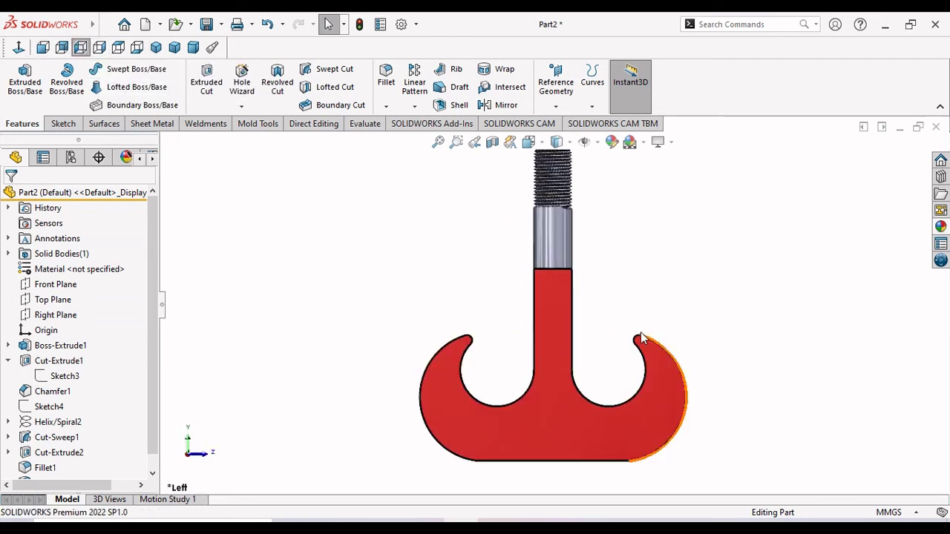
key("f")
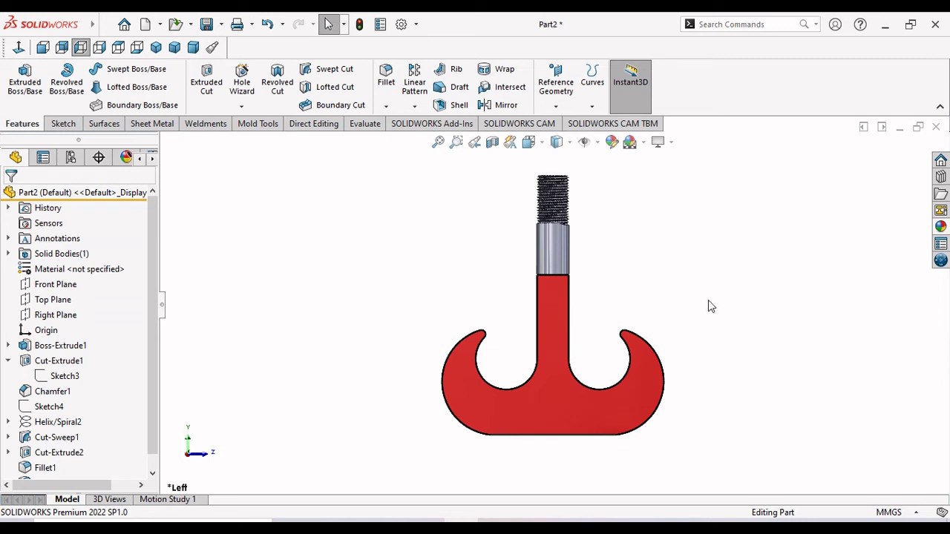
scroll(593, 357, "down", 2)
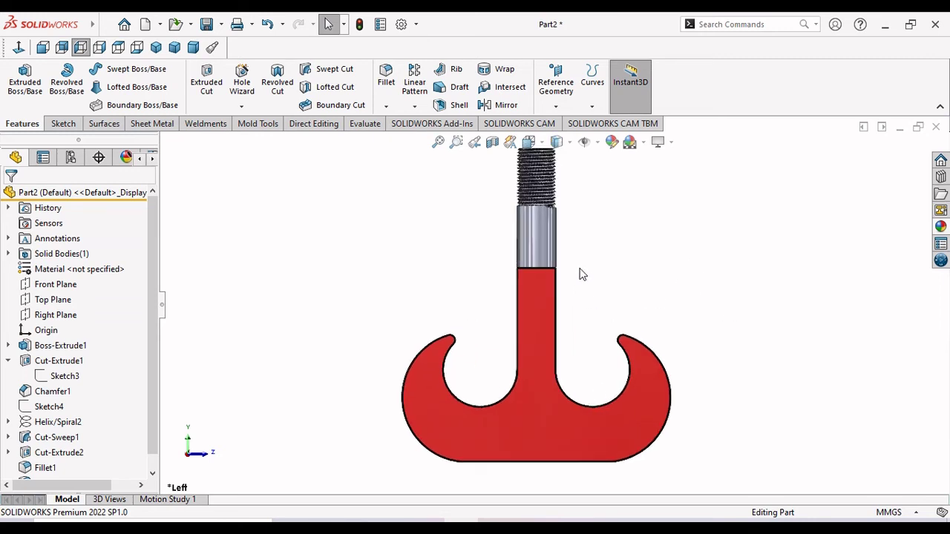
scroll(583, 275, "up", 1)
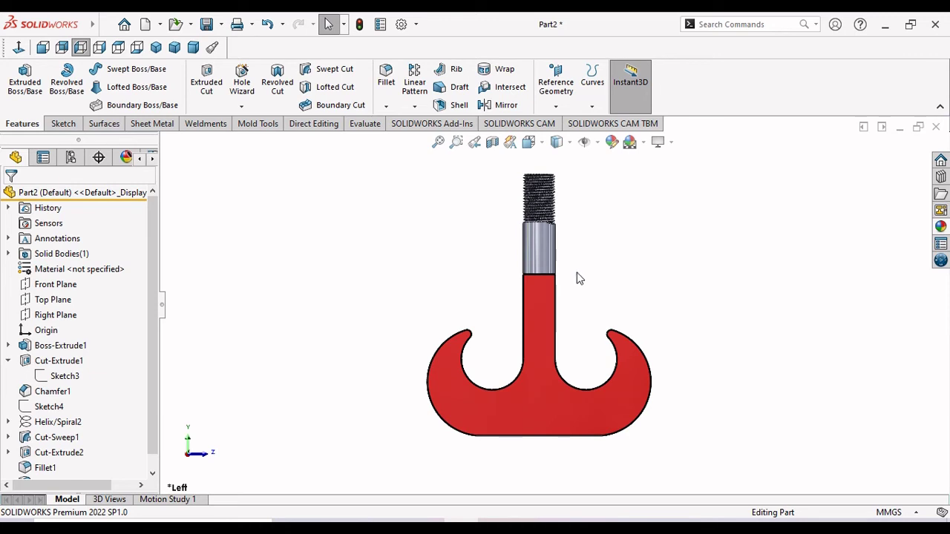
mouse_move(579, 278)
middle_mouse_down()
mouse_move(569, 275)
mouse_move(572, 301)
mouse_move(515, 318)
middle_mouse_up()
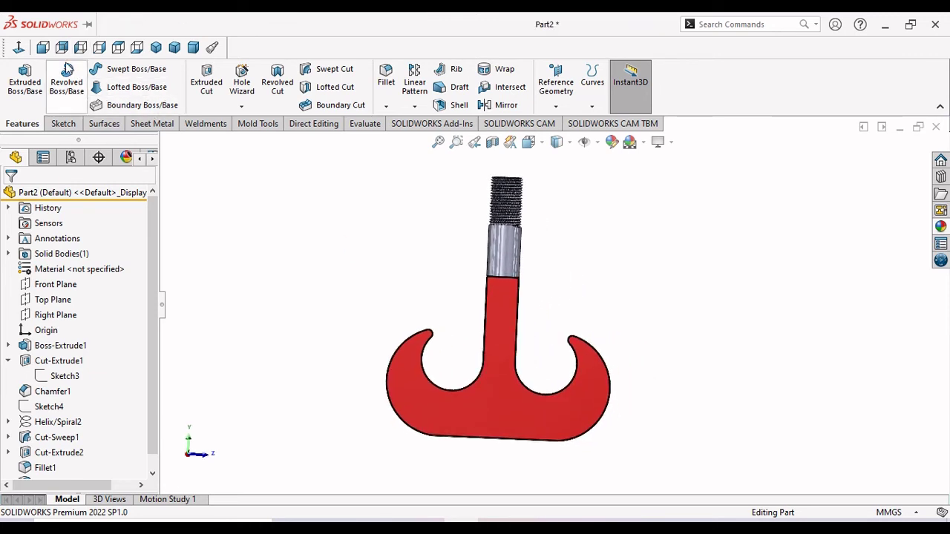
left_click(80, 46)
scroll(445, 305, "down", 1)
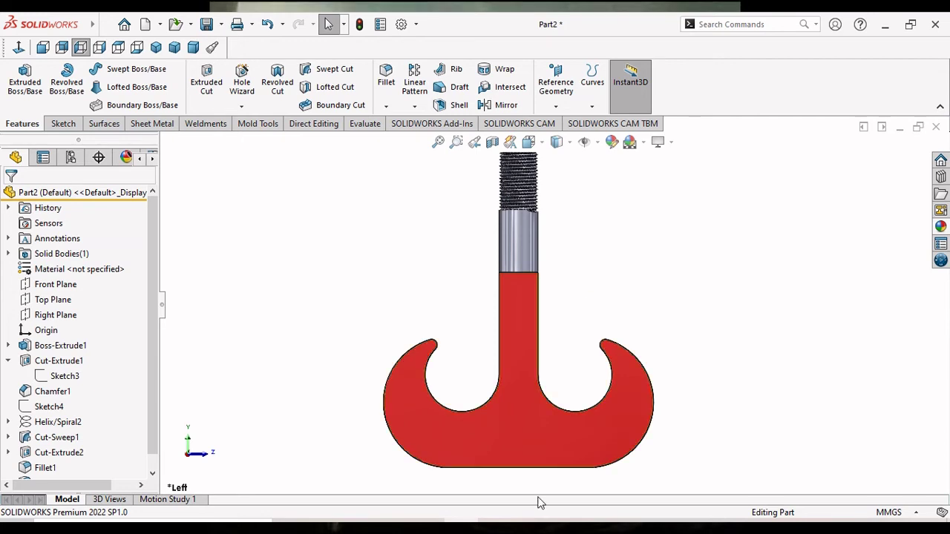
key("alt+Tab")
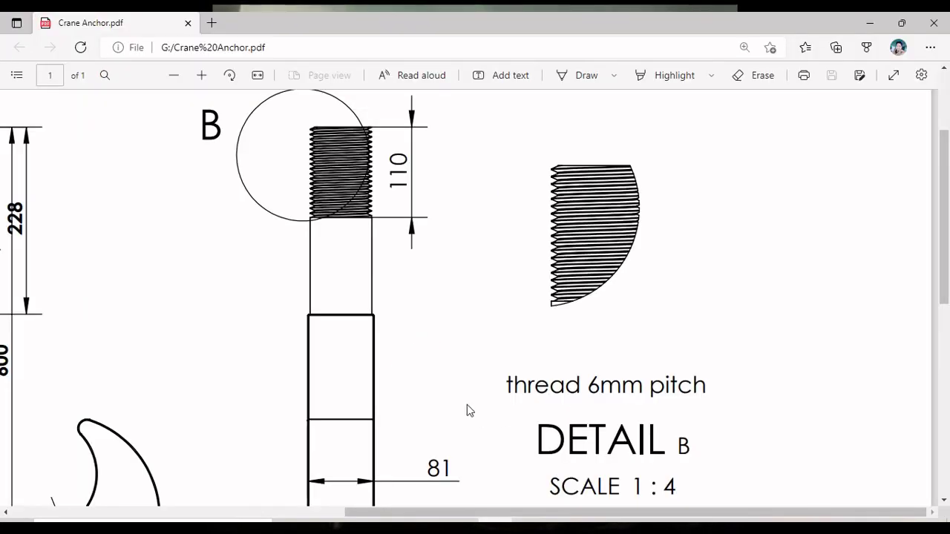
scroll(467, 405, "up", 2)
scroll(464, 402, "down", 2)
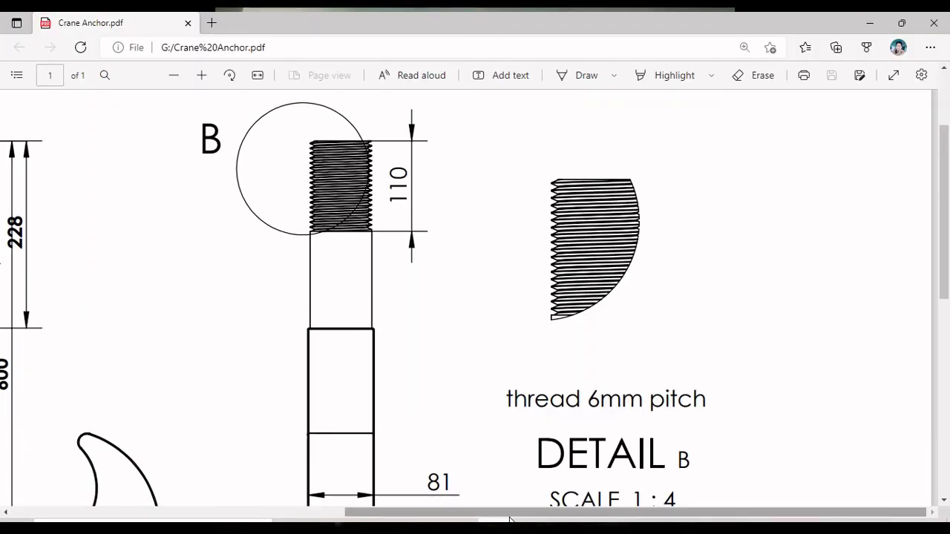
mouse_move(511, 518)
left_mouse_down()
mouse_move(303, 496)
mouse_move(302, 426)
left_mouse_up()
scroll(302, 426, "up", 1)
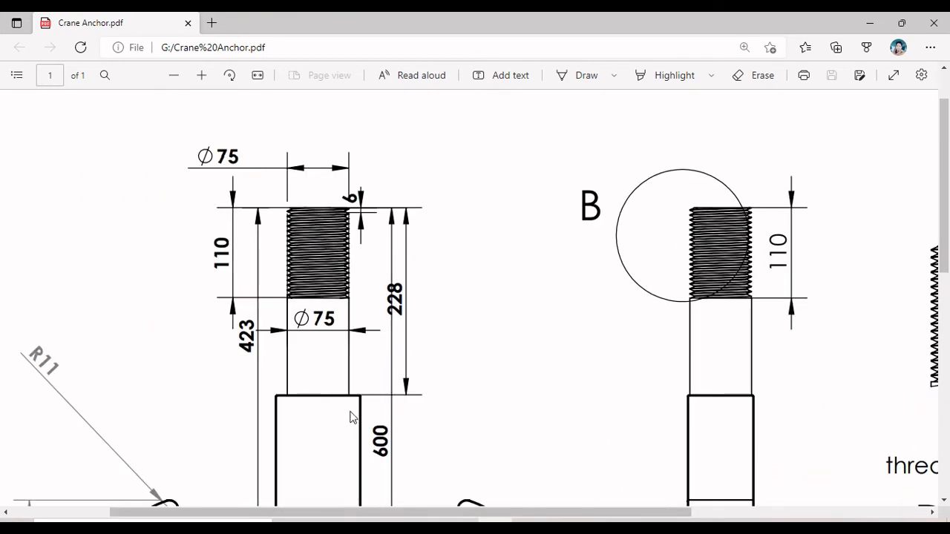
scroll(382, 428, "up", 1)
scroll(381, 431, "down", 3)
scroll(381, 434, "down", 1)
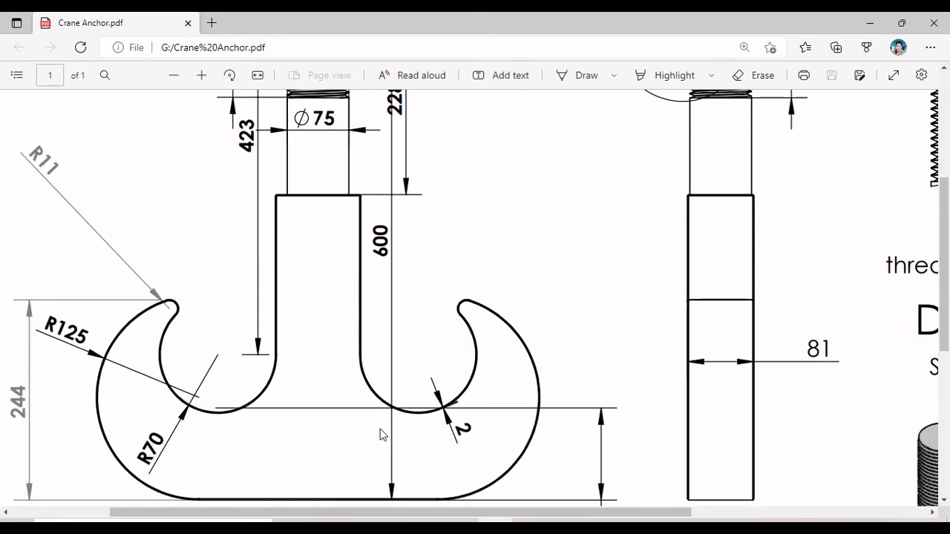
scroll(381, 435, "down", 2)
scroll(382, 435, "up", 2)
scroll(349, 296, "up", 1)
scroll(350, 297, "up", 3)
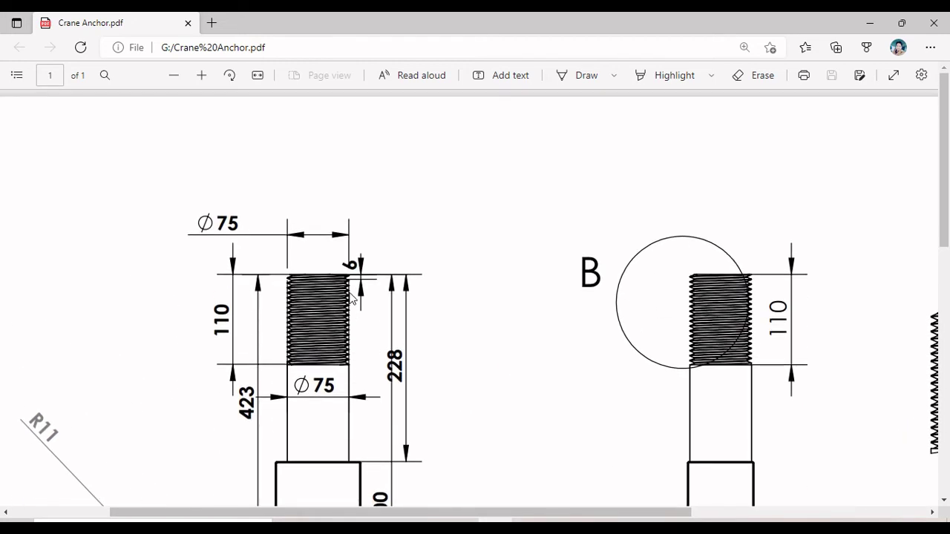
scroll(350, 296, "down", 2)
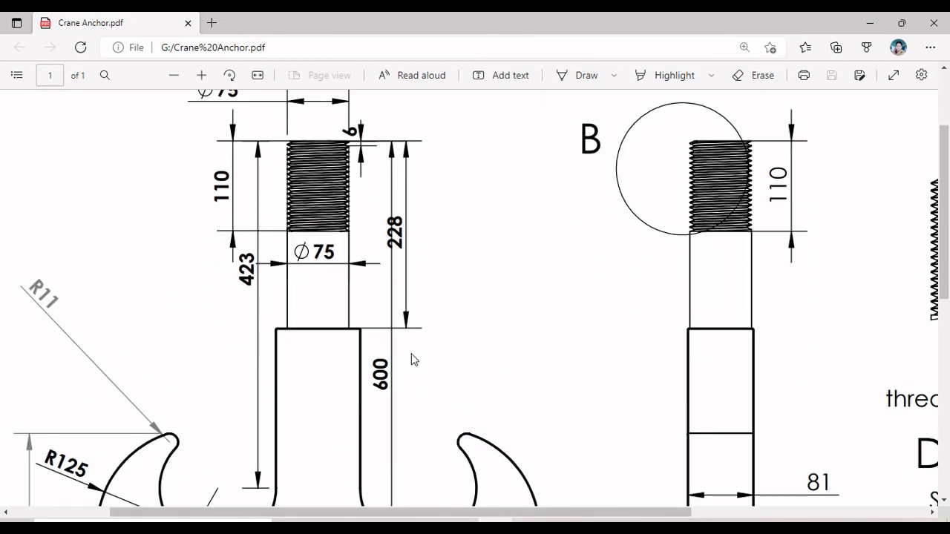
scroll(410, 355, "up", 1)
scroll(403, 347, "down", 3)
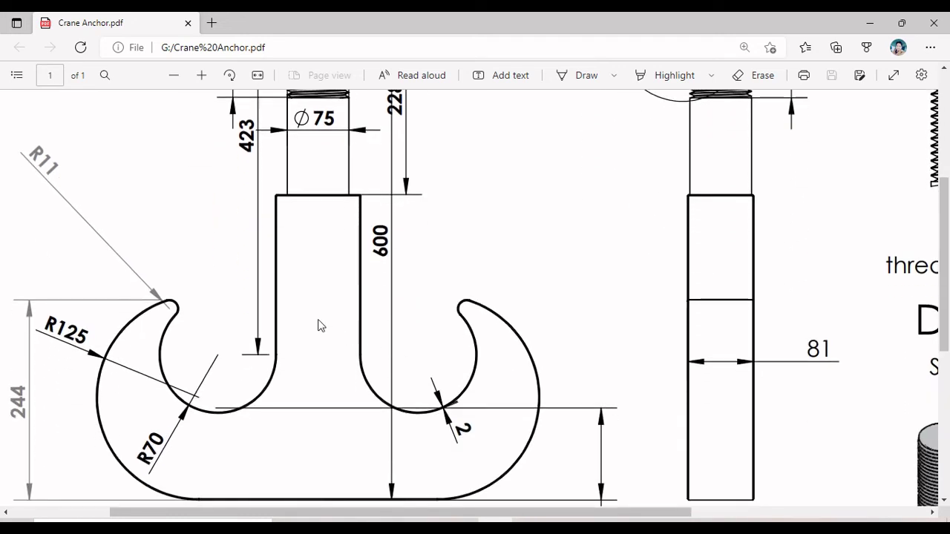
scroll(318, 325, "up", 2)
scroll(319, 324, "up", 1)
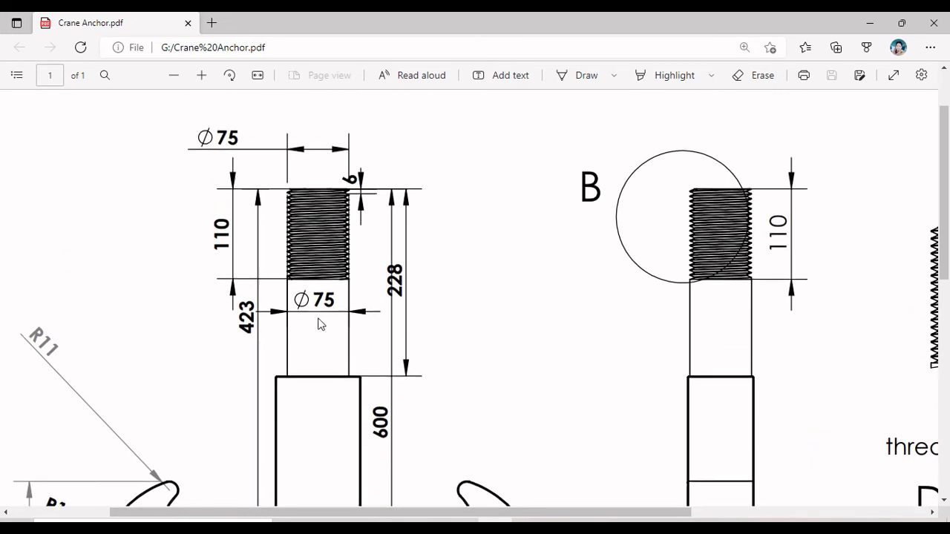
scroll(319, 324, "up", 1)
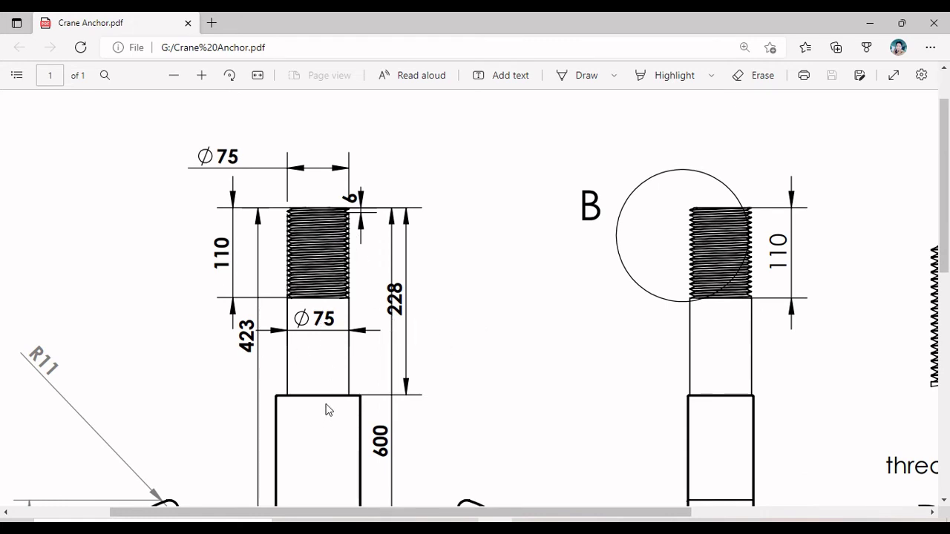
scroll(393, 434, "up", 1)
scroll(394, 435, "down", 1)
scroll(394, 434, "down", 1)
scroll(394, 434, "down", 2)
scroll(394, 434, "down", 1)
scroll(393, 433, "down", 1)
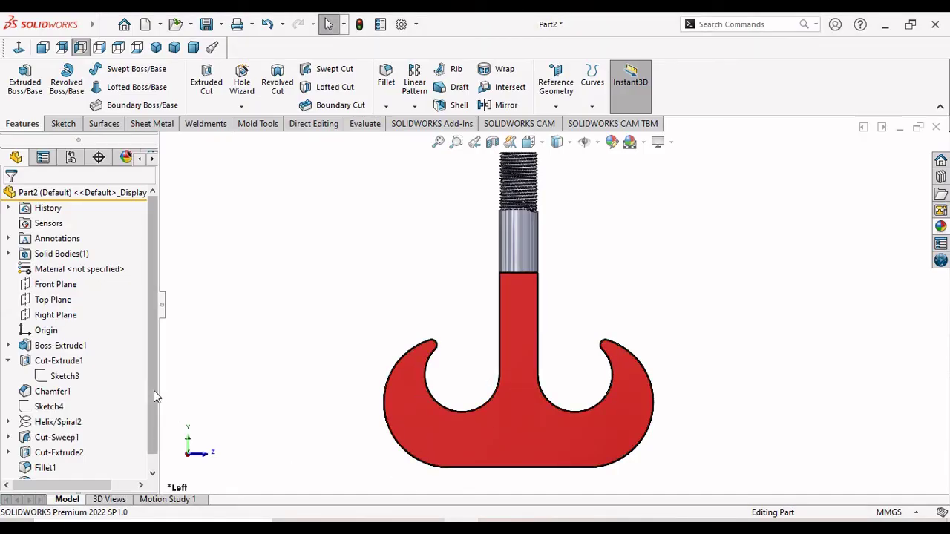
Scroll and zoom to bring Boss-Extrude1 and the hook's shank into view
scroll(154, 405, "down", 1)
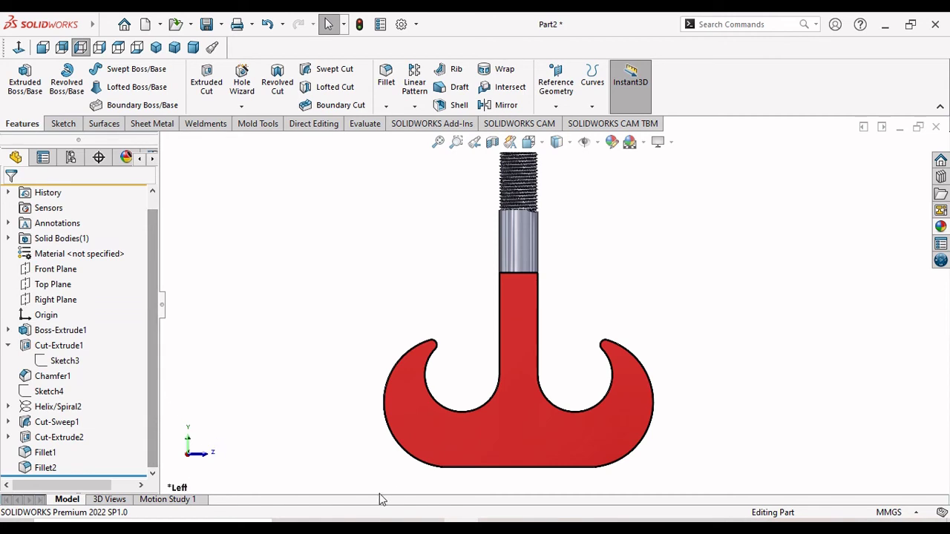
scroll(550, 403, "up", 1)
scroll(560, 276, "up", 2)
scroll(519, 296, "down", 3)
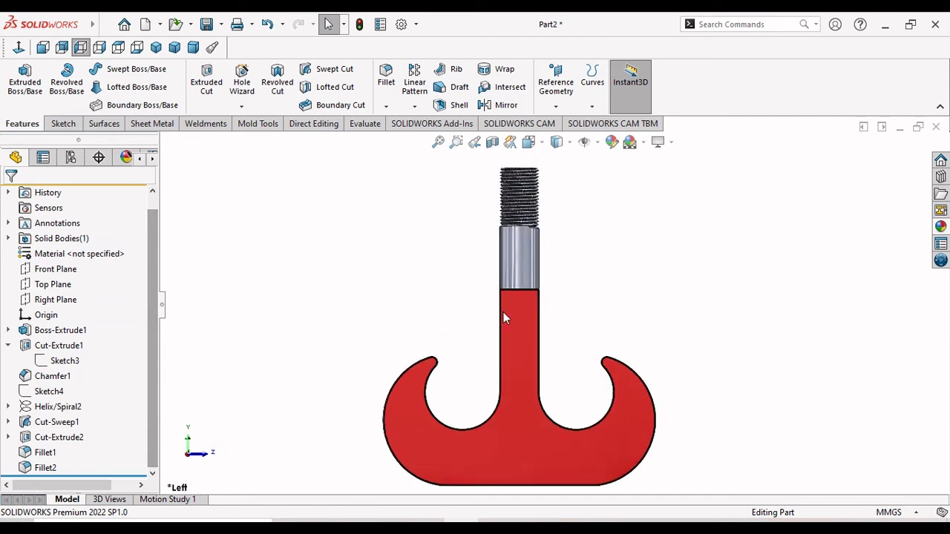
scroll(512, 301, "down", 2)
scroll(549, 300, "down", 2)
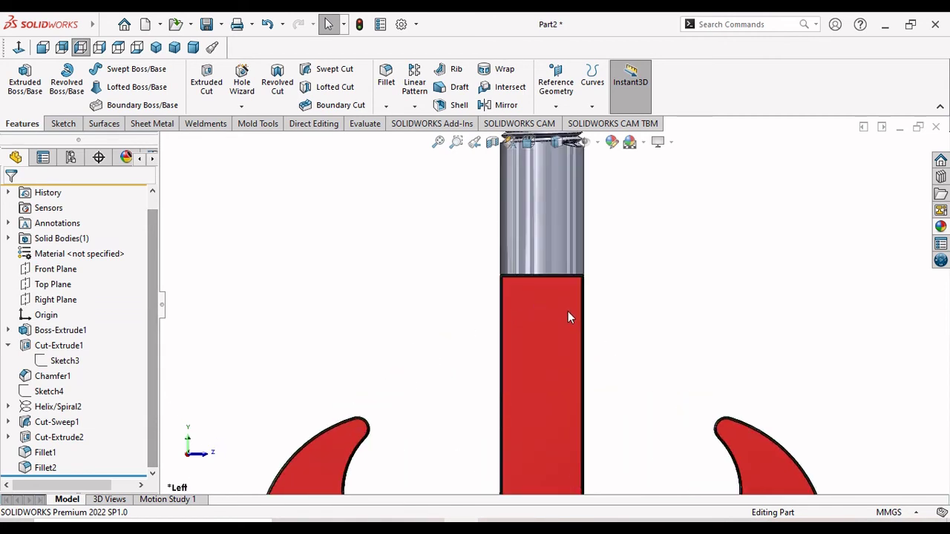
Expand Boss-Extrude1 and edit Sketch1, fitting the whole sketch in view
left_click(9, 330)
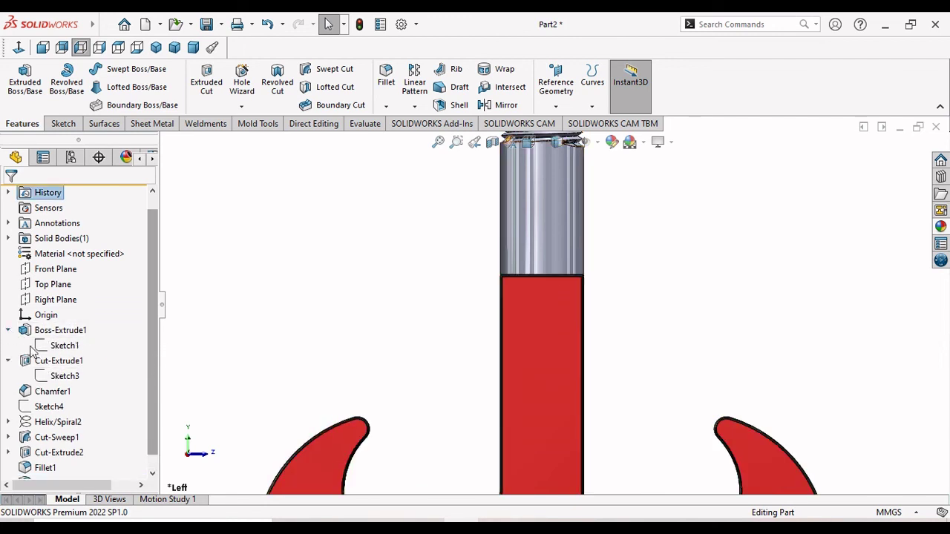
left_click(55, 346)
left_click(52, 307)
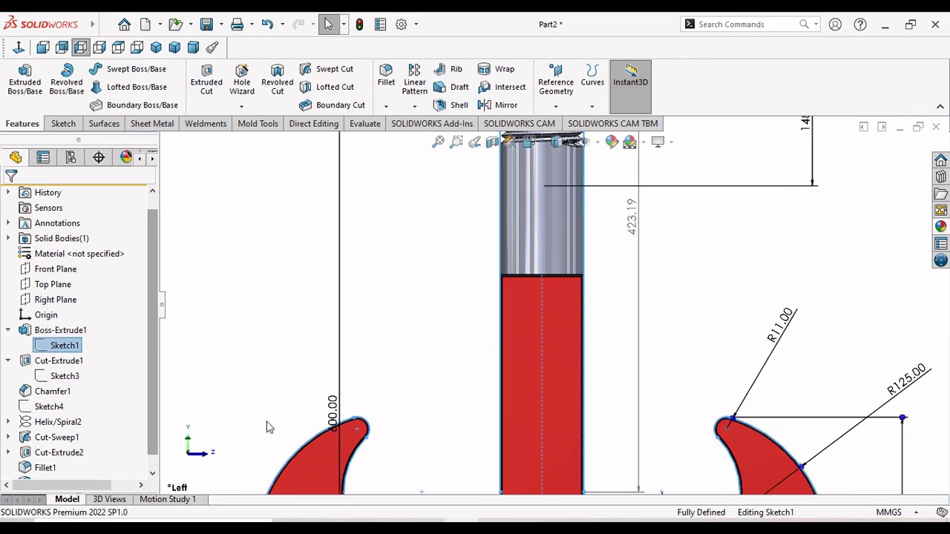
key("f")
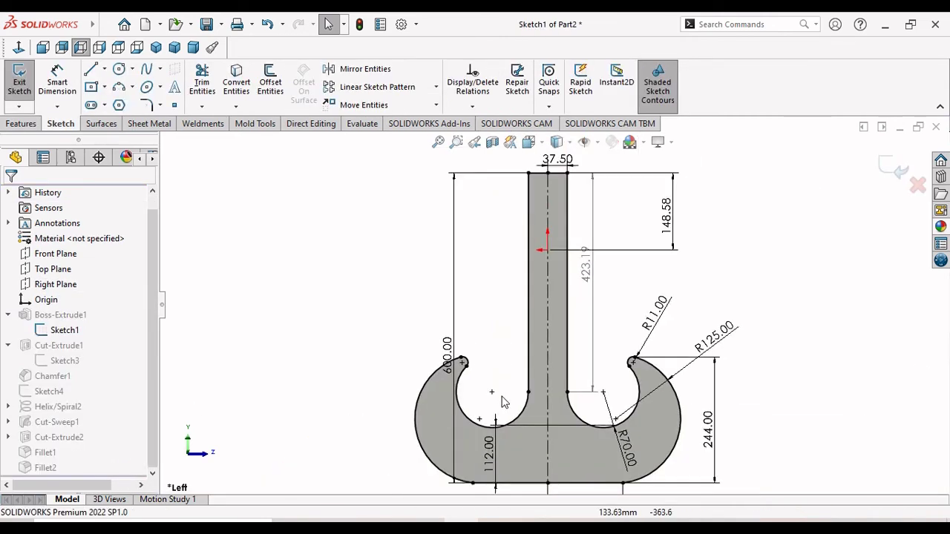
scroll(552, 213, "up", 1)
scroll(553, 213, "down", 2)
scroll(552, 213, "down", 3)
scroll(553, 213, "down", 3)
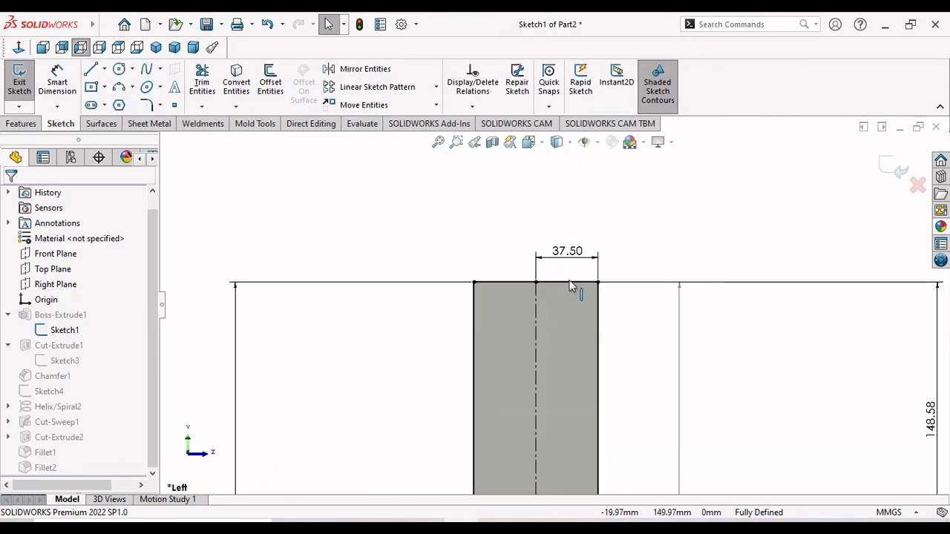
Change the 37.50 shank width dimension to 45 and exit the sketch to rebuild
double_click(566, 254)
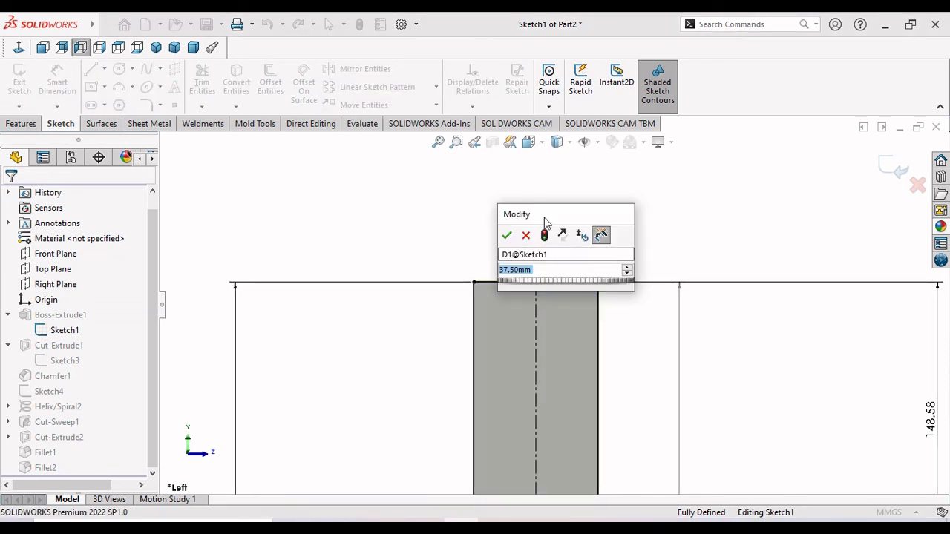
type("45")
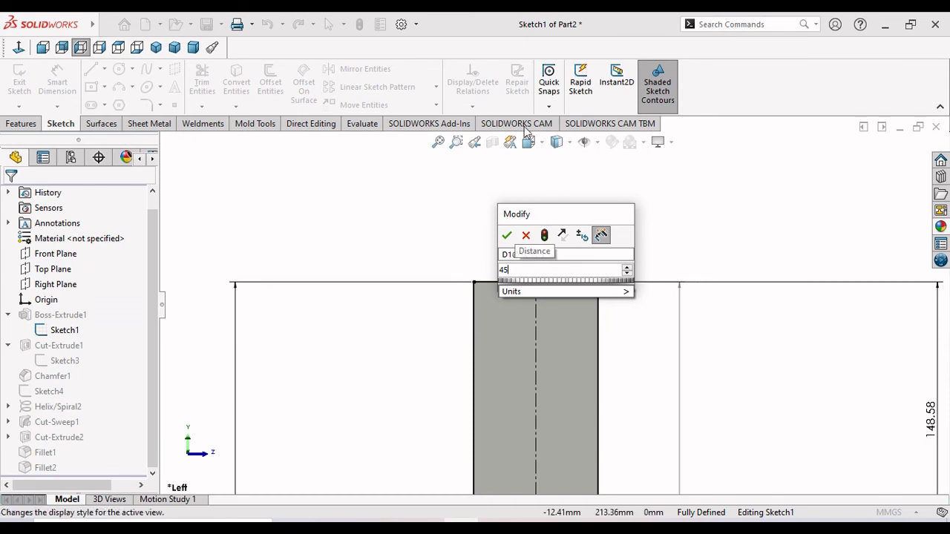
left_click(507, 235)
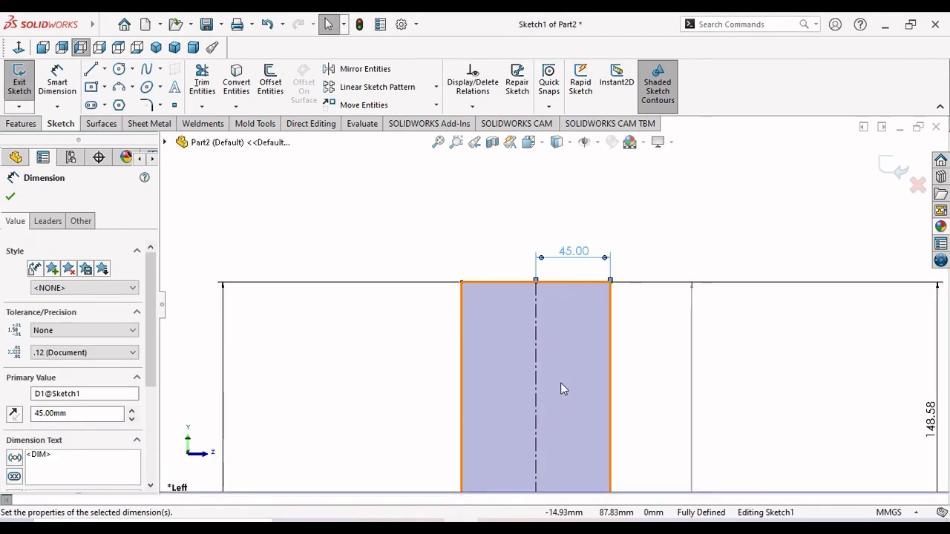
left_click(11, 196)
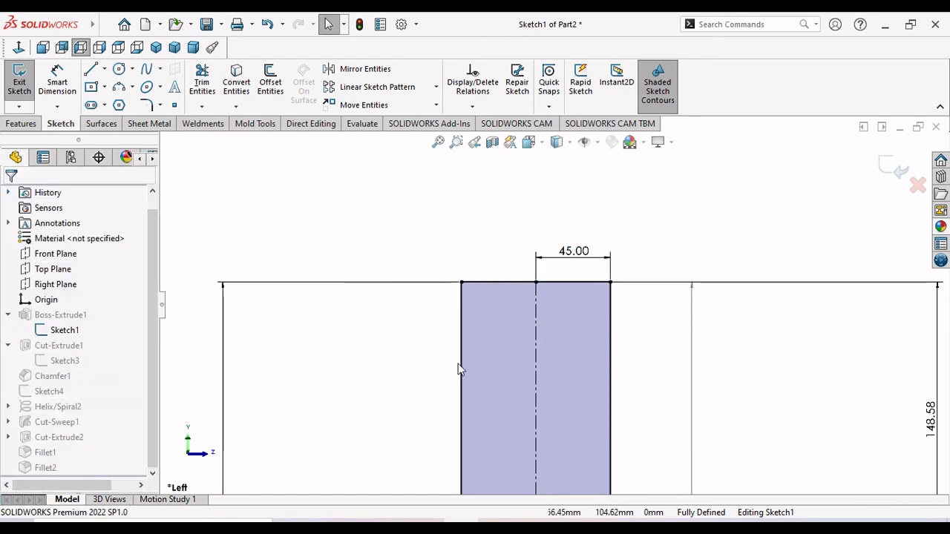
left_click(896, 169)
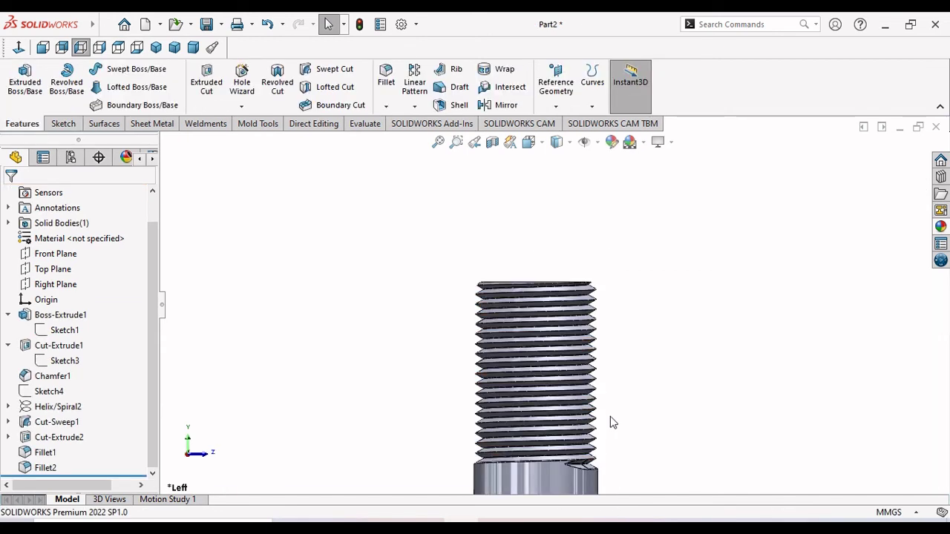
Zoom and orbit around the rebuilt hook to inspect it from several 3D angles
scroll(612, 422, "up", 3)
scroll(608, 403, "up", 3)
scroll(609, 400, "up", 3)
scroll(587, 417, "up", 2)
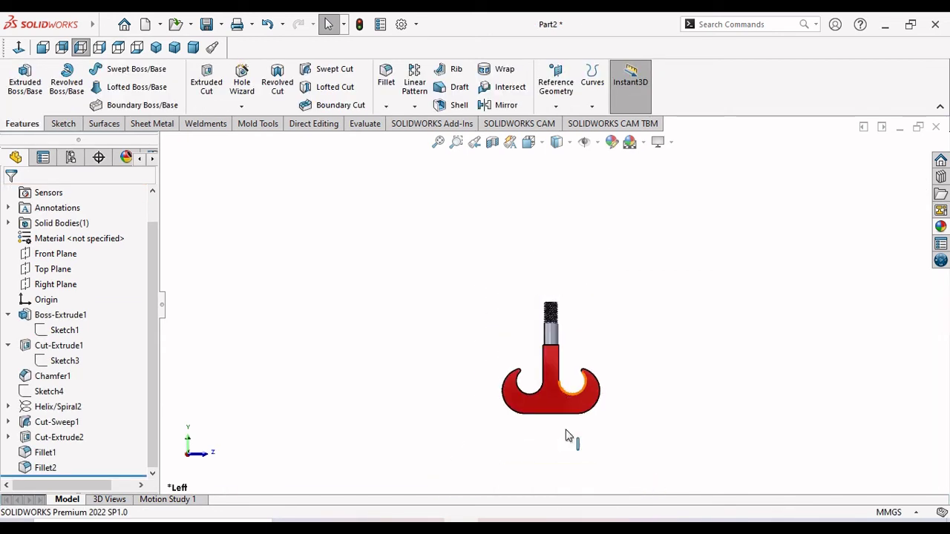
scroll(560, 400, "down", 2)
scroll(549, 356, "down", 3)
scroll(541, 331, "down", 3)
mouse_move(635, 267)
middle_mouse_down()
mouse_move(622, 312)
mouse_move(548, 242)
middle_mouse_up()
scroll(548, 242, "down", 3)
scroll(600, 358, "down", 2)
scroll(576, 360, "up", 2)
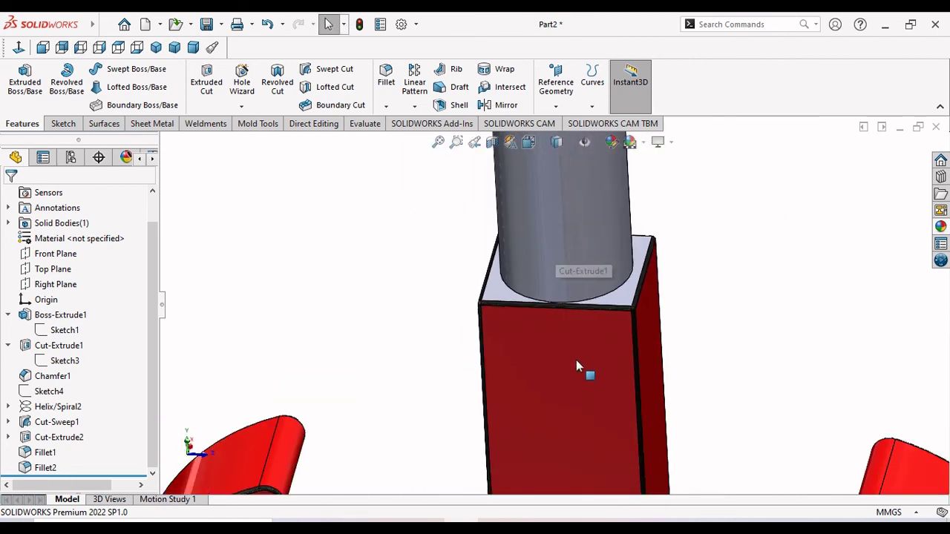
scroll(576, 364, "up", 3)
mouse_move(624, 367)
middle_mouse_down()
mouse_move(631, 346)
mouse_move(653, 371)
mouse_move(638, 401)
mouse_move(619, 329)
middle_mouse_up()
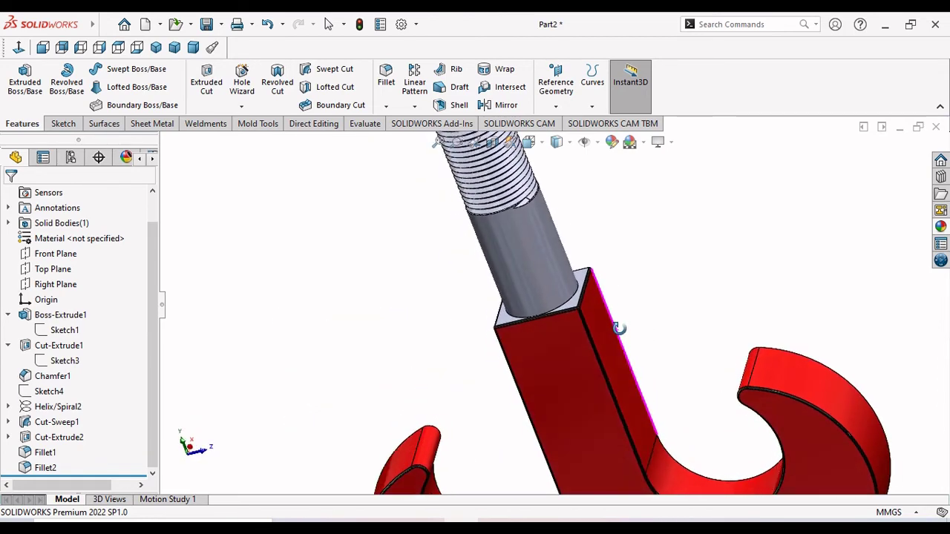
scroll(619, 328, "up", 5)
scroll(608, 354, "up", 2)
mouse_move(696, 420)
middle_mouse_down()
mouse_move(698, 316)
mouse_move(759, 409)
mouse_move(702, 445)
mouse_move(645, 388)
middle_mouse_up()
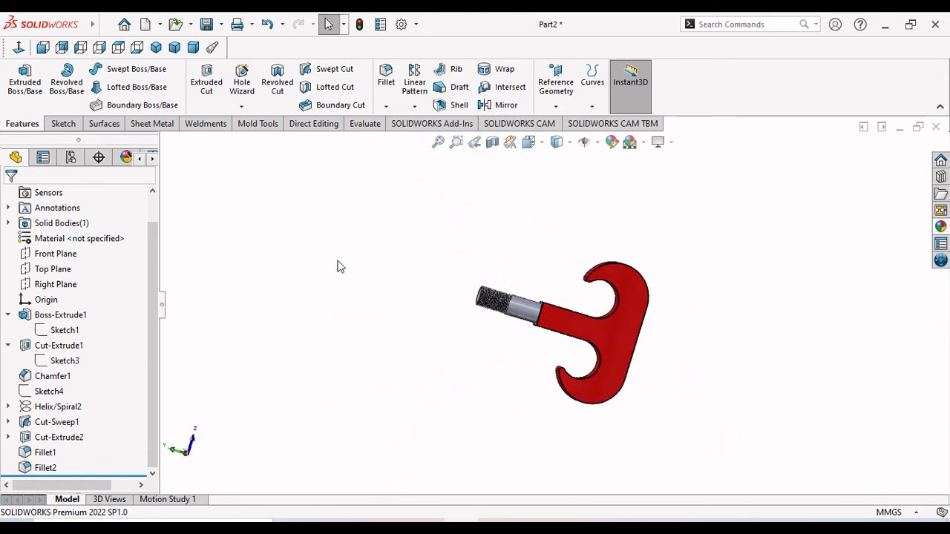
Show the hook in the Right view, panned slightly left and down
left_click(100, 47)
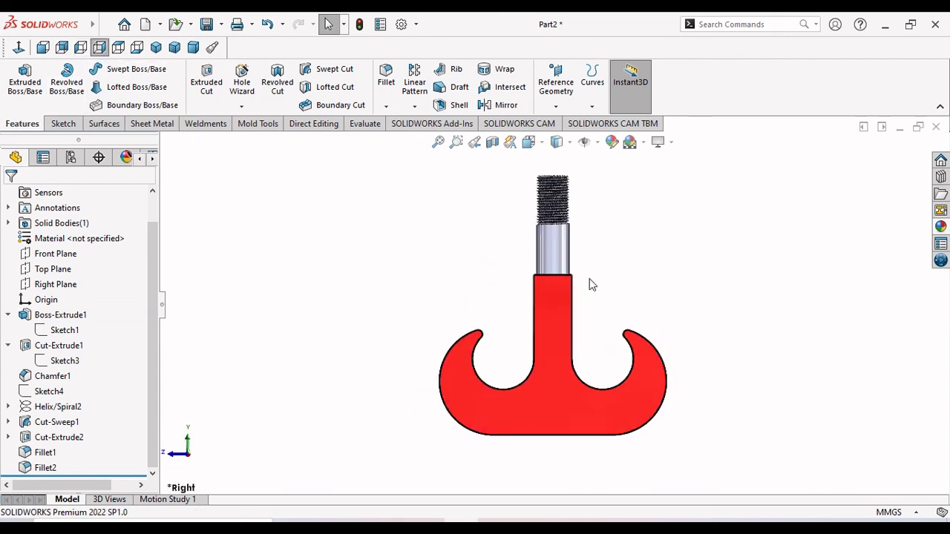
scroll(591, 284, "down", 1)
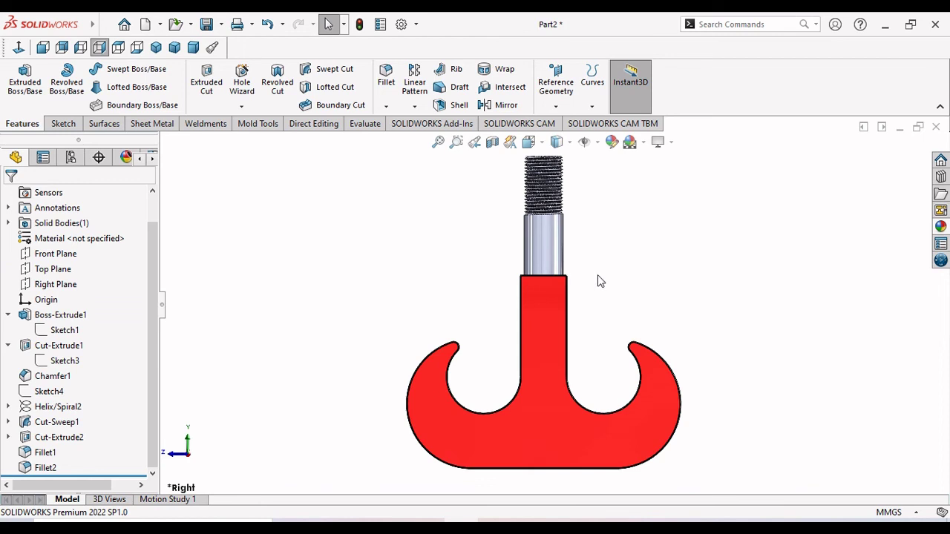
middle_click_drag(623, 259, 609, 268, "ctrl")
Drag the Metal > Steel polished steel appearance onto the shank, then fit the whole hook in view
left_click(941, 228)
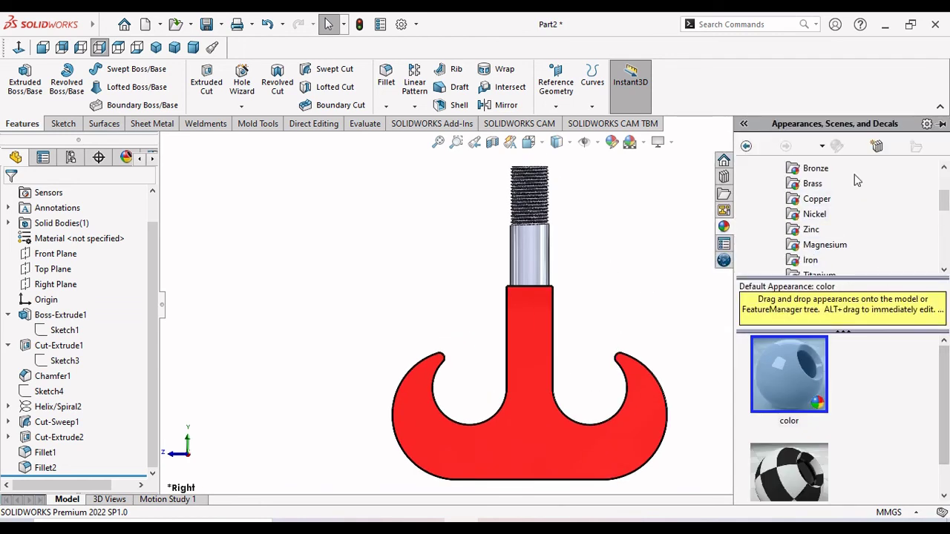
scroll(872, 234, "up", 2)
left_click(811, 214)
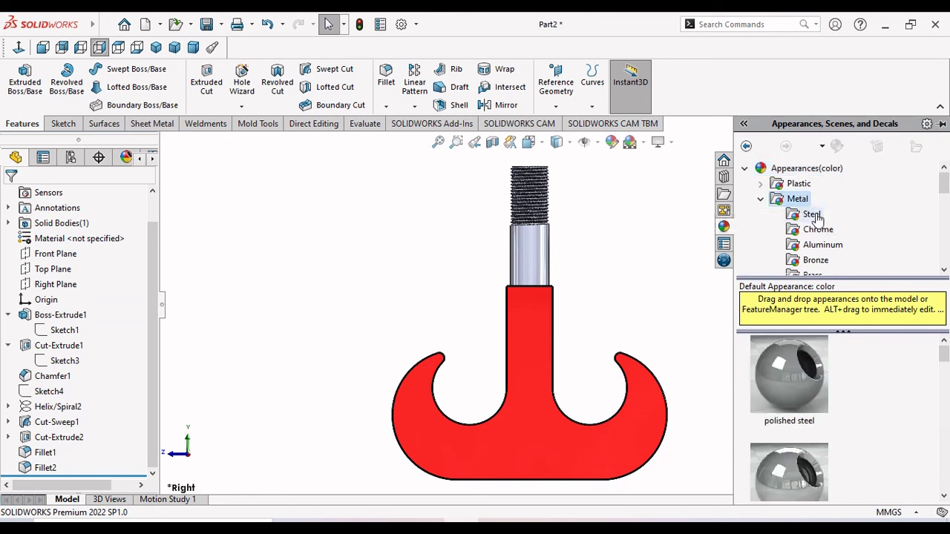
left_click(783, 405)
mouse_move(783, 406)
left_mouse_down()
mouse_move(684, 393)
mouse_move(716, 401)
left_mouse_up()
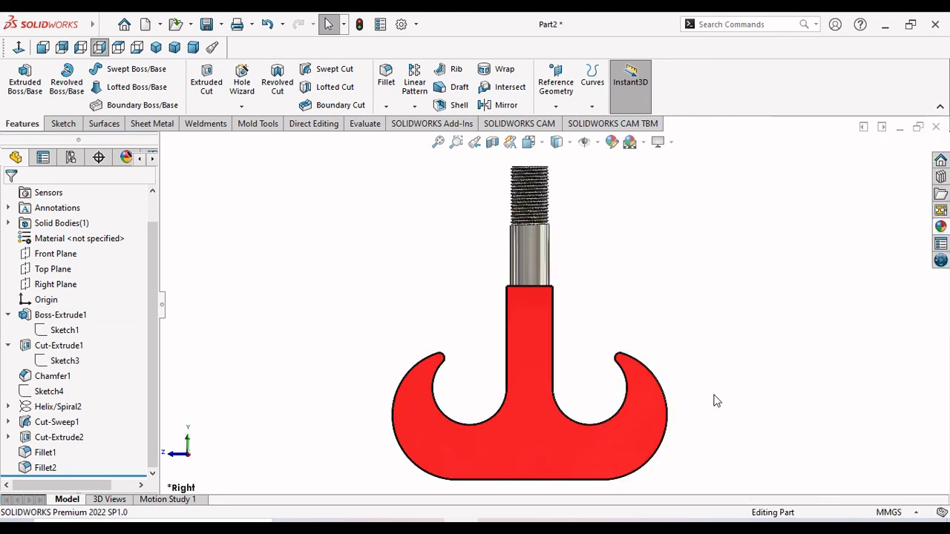
scroll(706, 417, "down", 2)
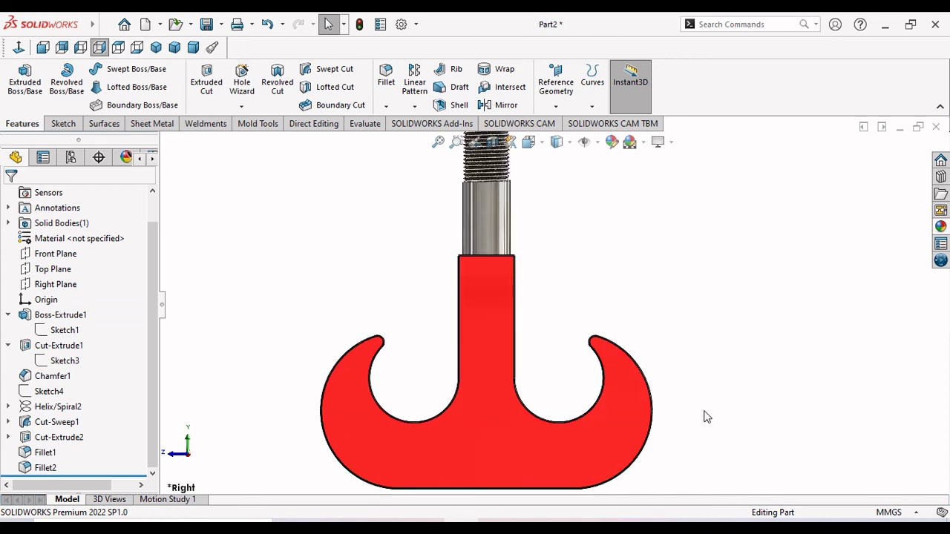
scroll(706, 417, "up", 2)
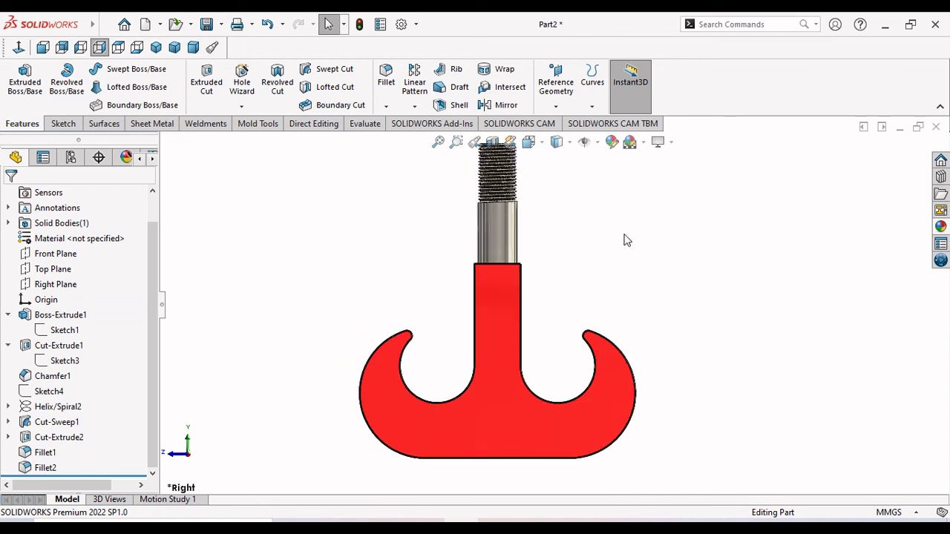
key("f")
scroll(626, 236, "down", 2)
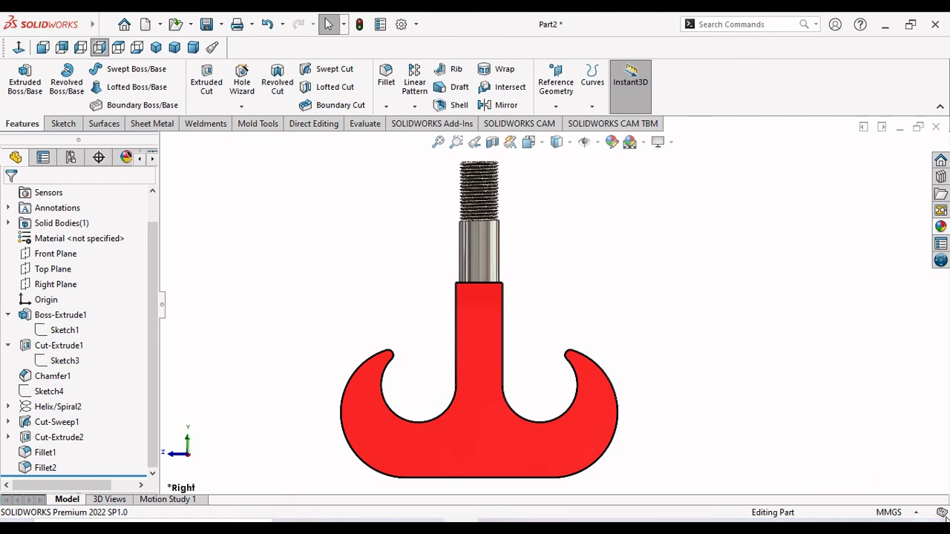
In Motion Study 1, run the Animation Wizard: rotate model, Y-axis, 1 clockwise turn, 15 s duration
left_click(166, 499)
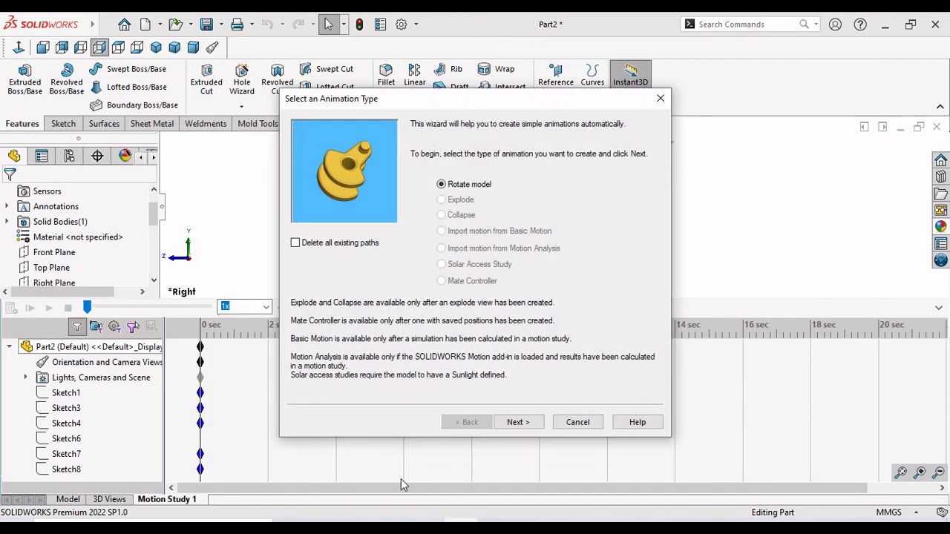
left_click(507, 422)
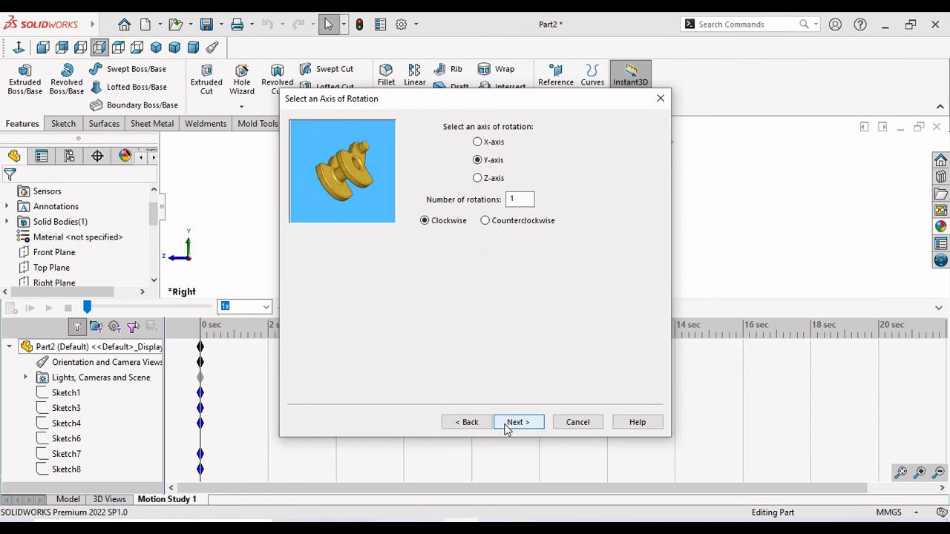
left_click(512, 423)
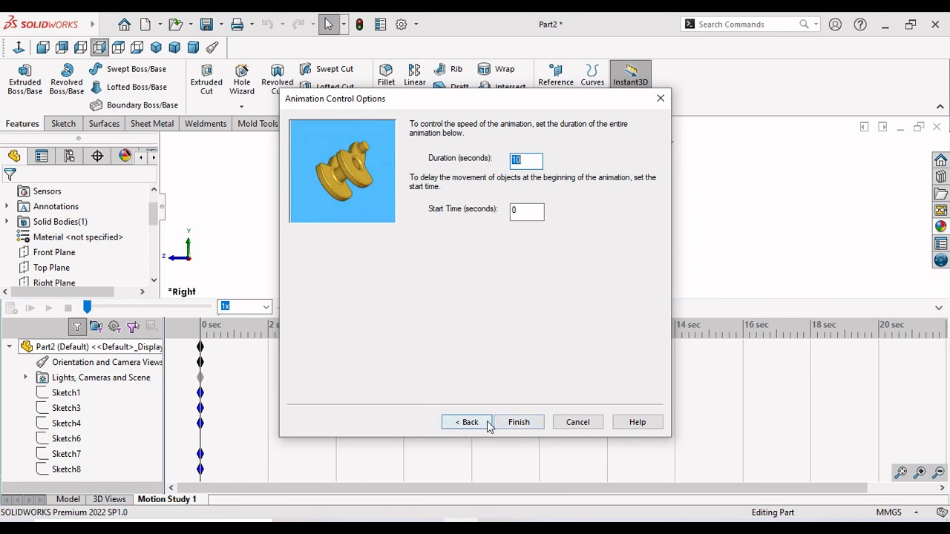
left_click(485, 424)
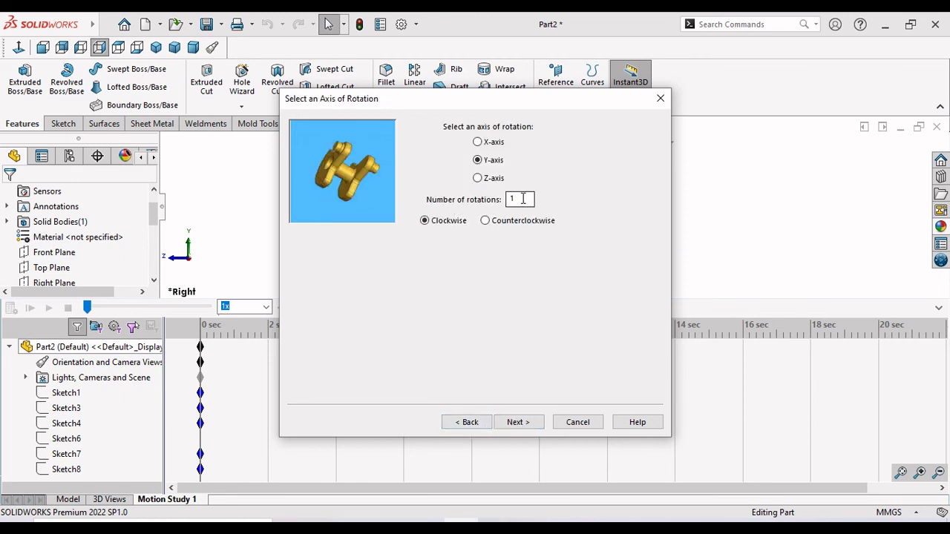
left_click(514, 422)
type("15")
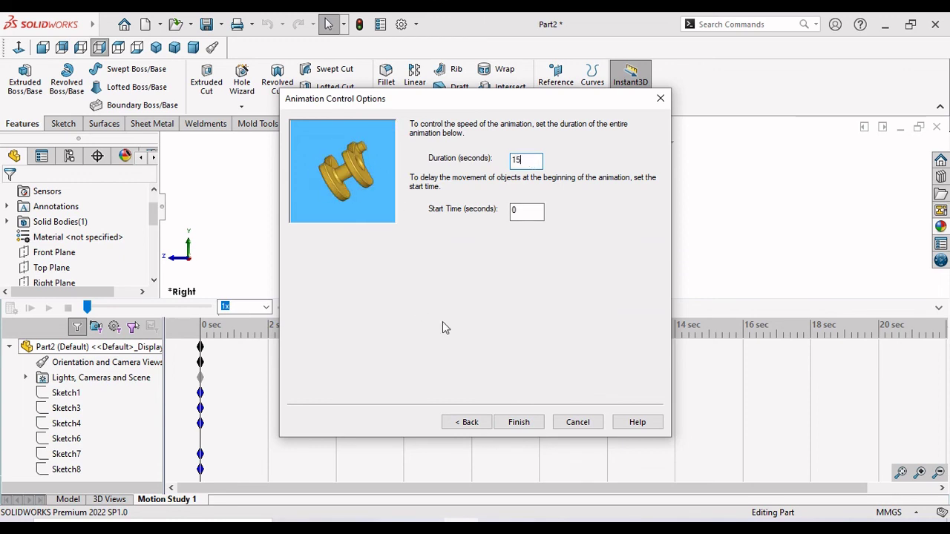
left_click(519, 421)
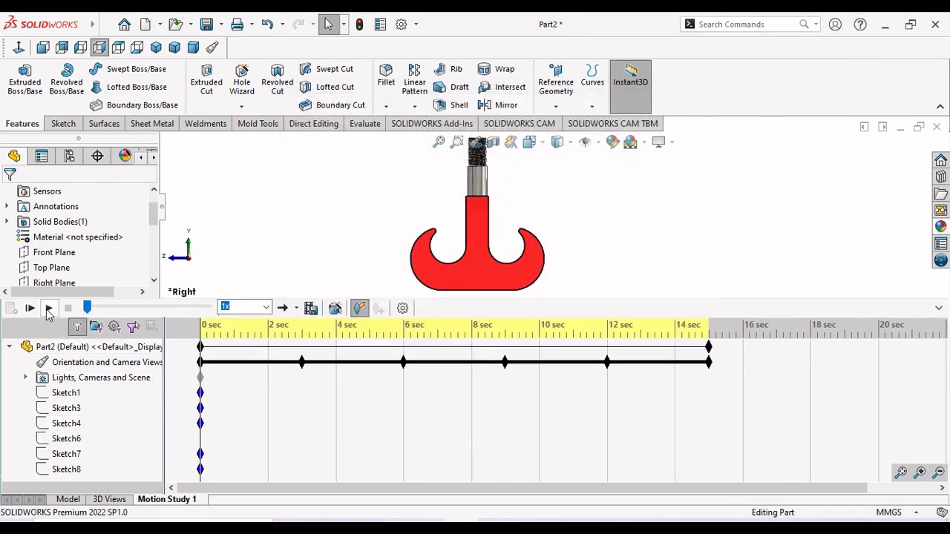
Play the rotation animation, collapse the timeline, and replay it in the enlarged view
left_click(48, 308)
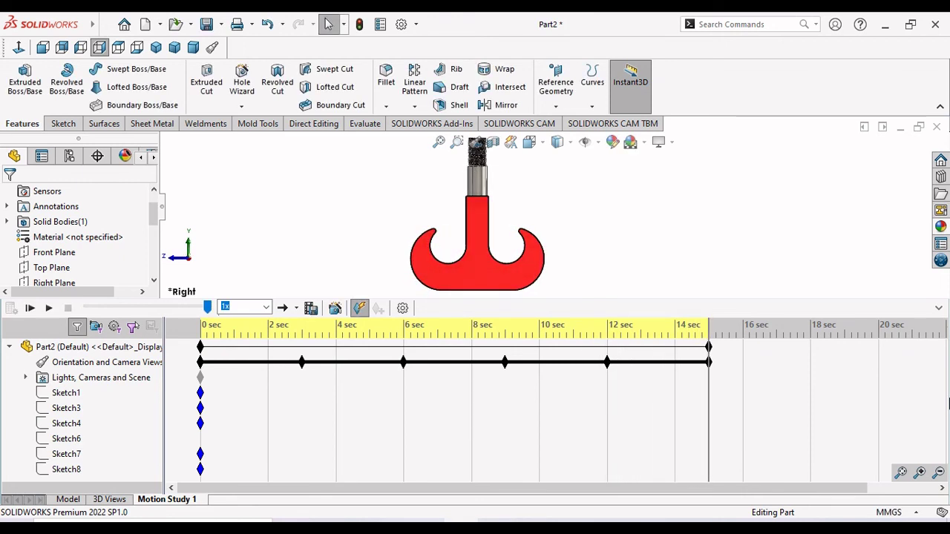
left_click(939, 309)
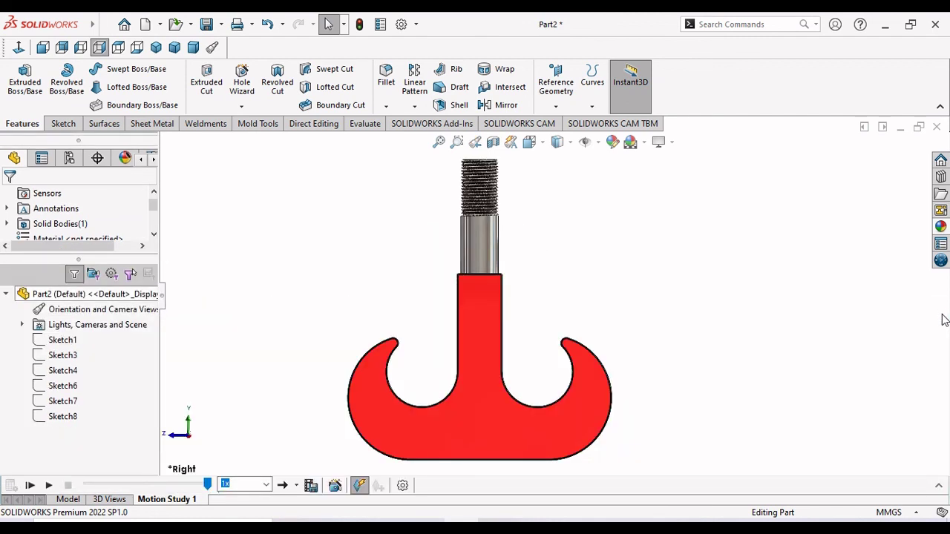
left_click(49, 486)
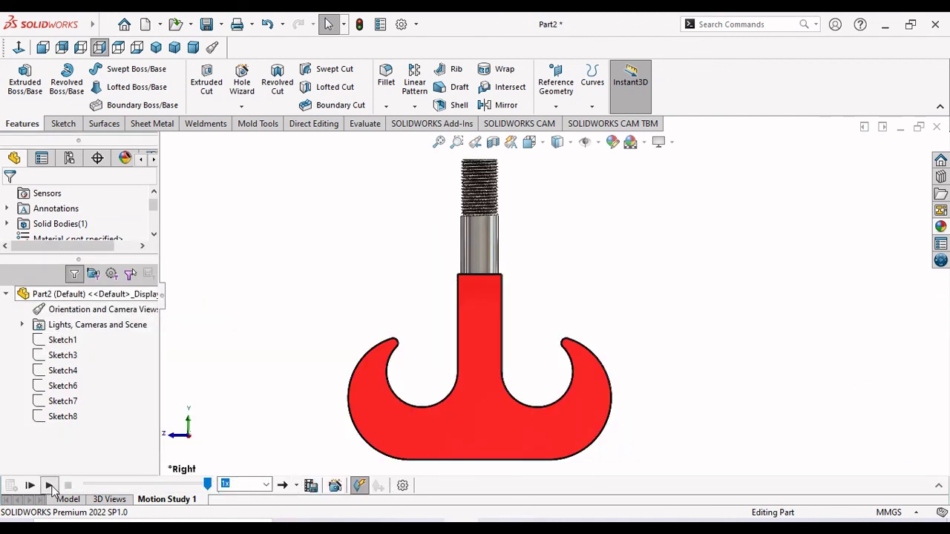